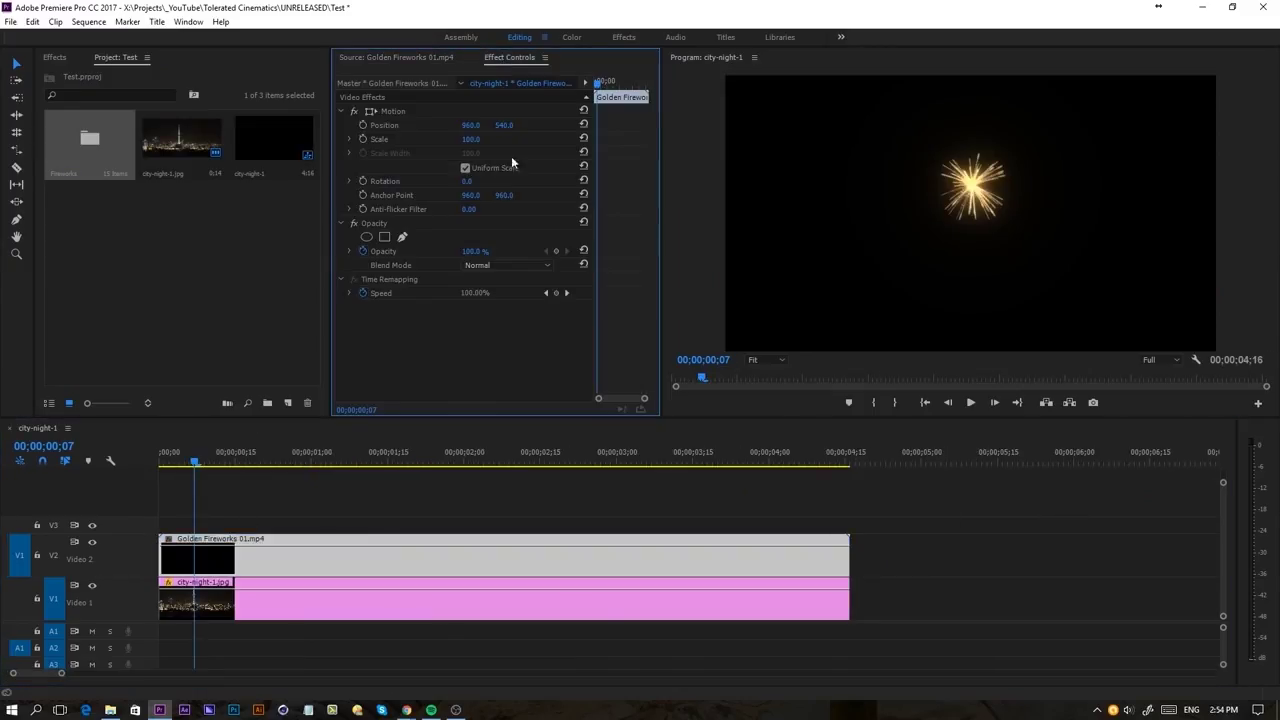
# - Screen-blend the golden firework over the skyline, move it to 1374,378 and scale it to 50
pyautogui.click(507, 265)
pyautogui.click(480, 398)
pyautogui.moveTo(470, 125)
pyautogui.mouseDown()
pyautogui.moveTo(461, 130)
pyautogui.moveTo(505, 136)
pyautogui.moveTo(440, 139)
pyautogui.mouseUp()
pyautogui.press('space')
pyautogui.click(121, 460)
pyautogui.press('space')
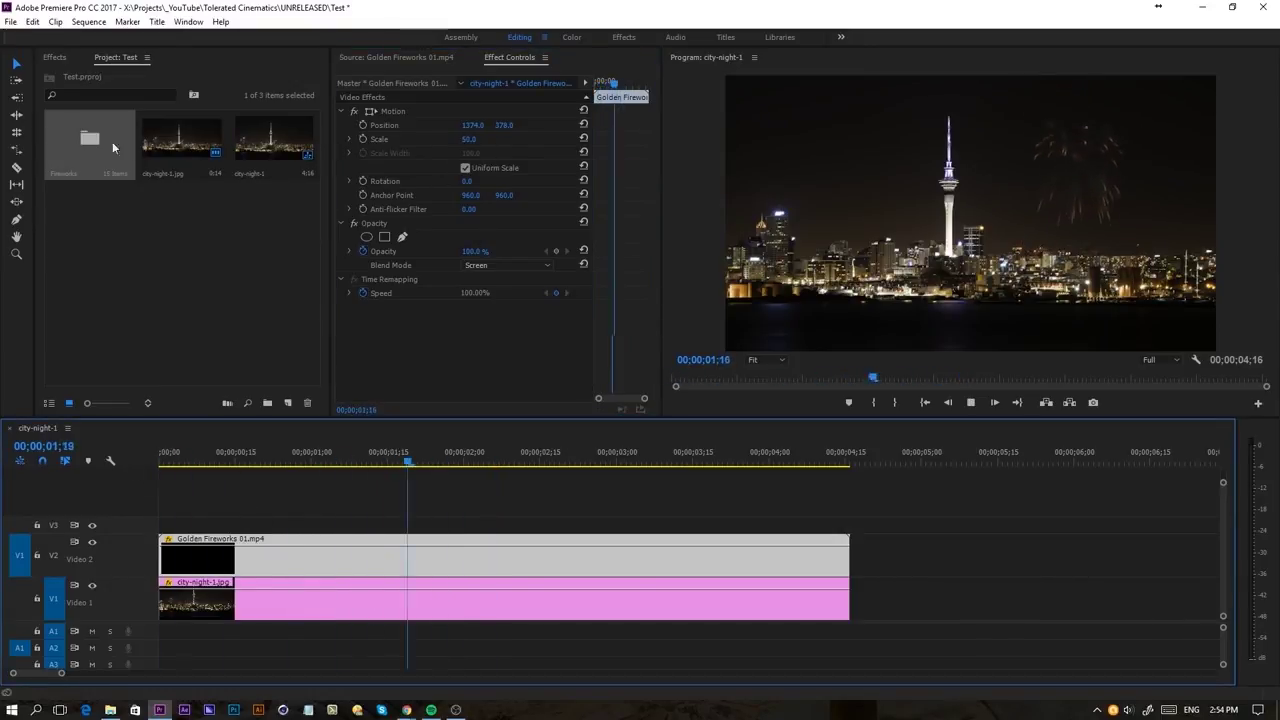
# - Place Blue Fireworks 02.mp4 from the Fireworks folder onto track V3 above the others
pyautogui.click(49, 403)
pyautogui.click(70, 130)
pyautogui.doubleClick(150, 162)
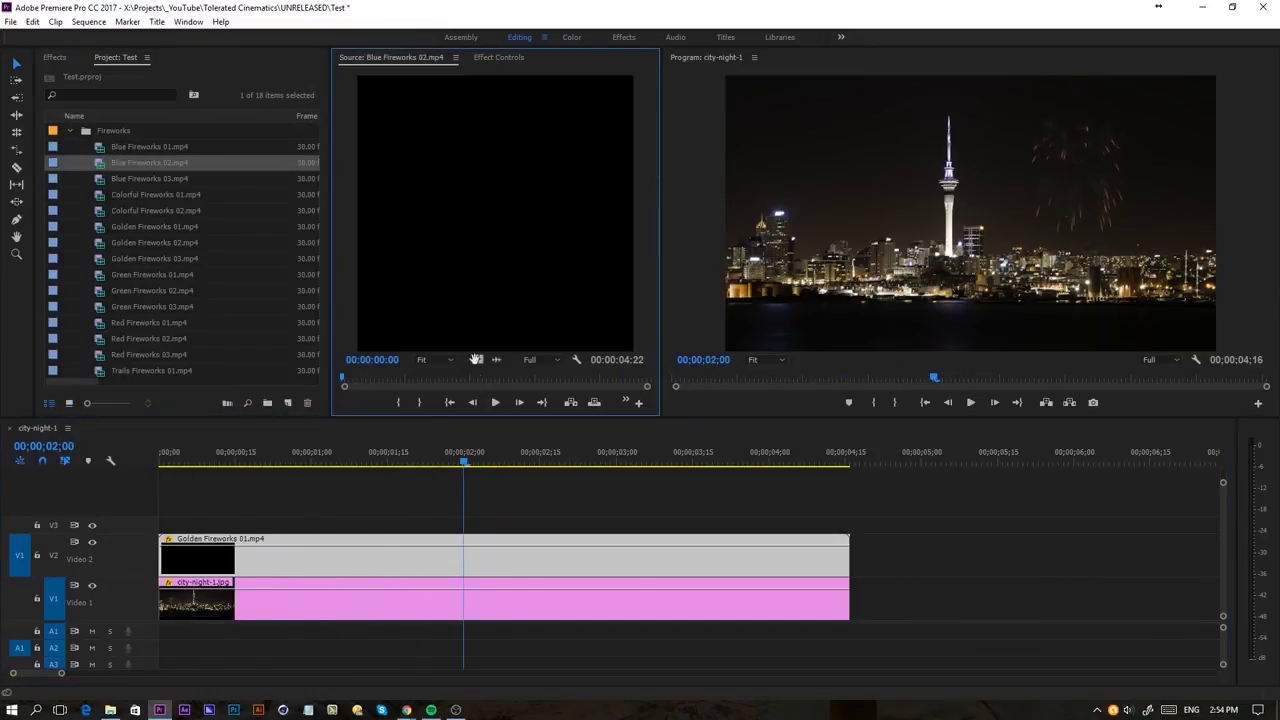
pyautogui.moveTo(476, 359); pyautogui.dragTo(197, 530)
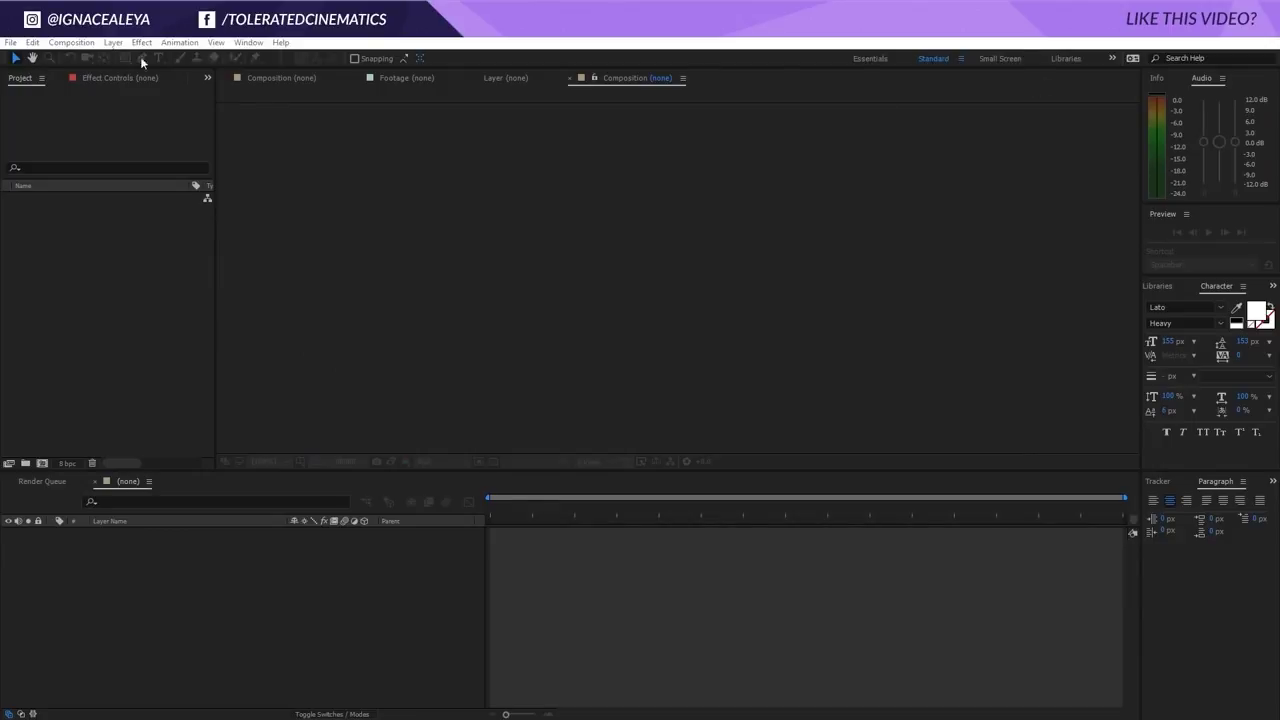
# - Create a new 1920 × 1920 px composition named Fireworks
pyautogui.click(70, 42)
pyautogui.click(67, 56)
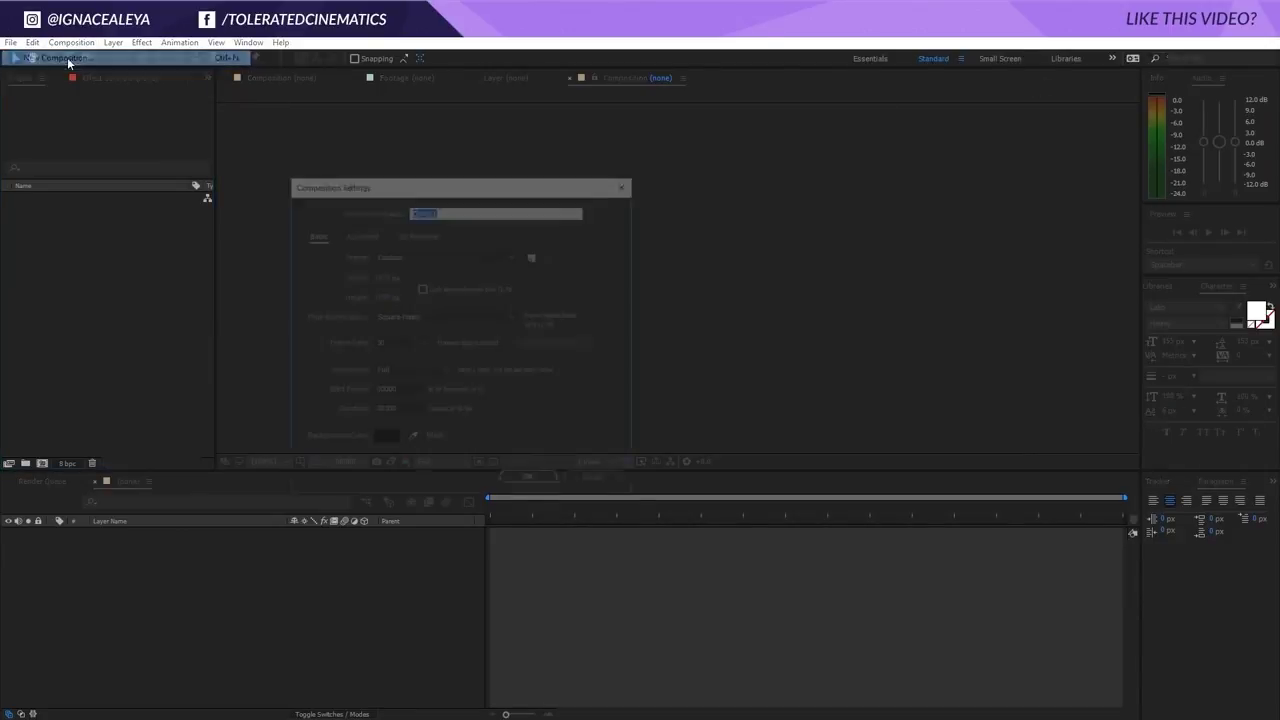
pyautogui.click(385, 296)
pyautogui.write('1920')
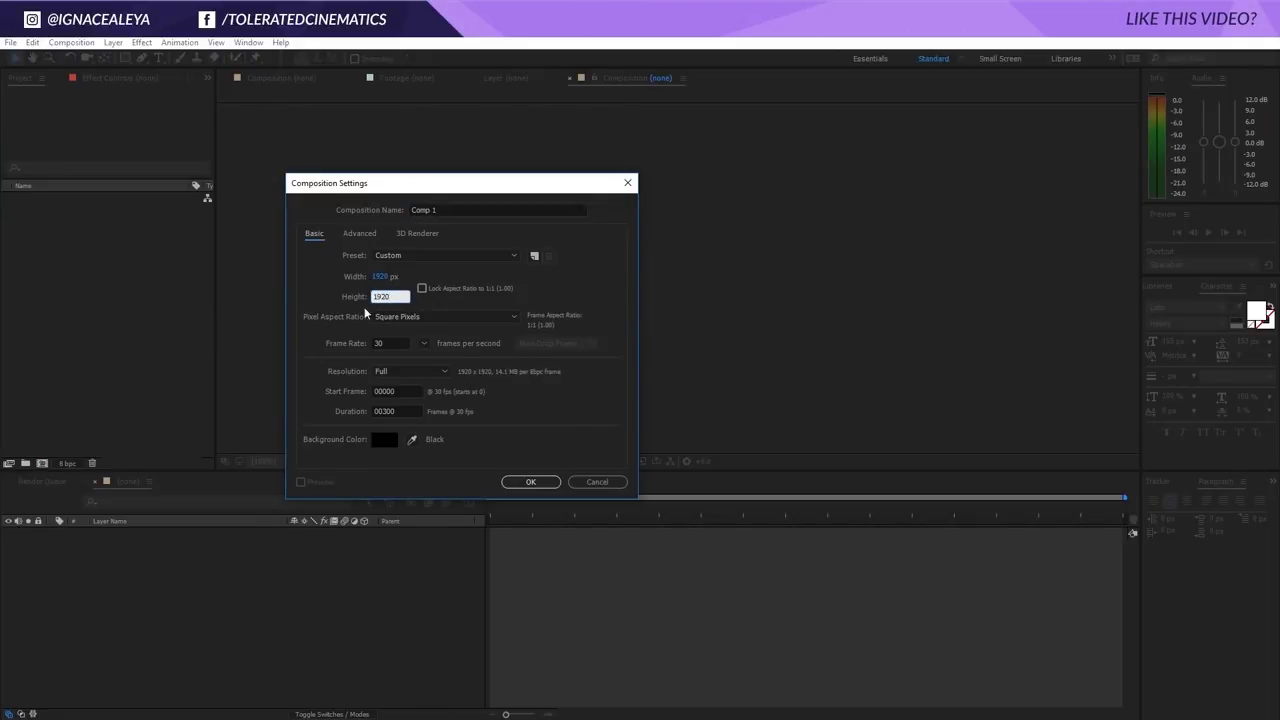
pyautogui.click(381, 276)
pyautogui.click(441, 210)
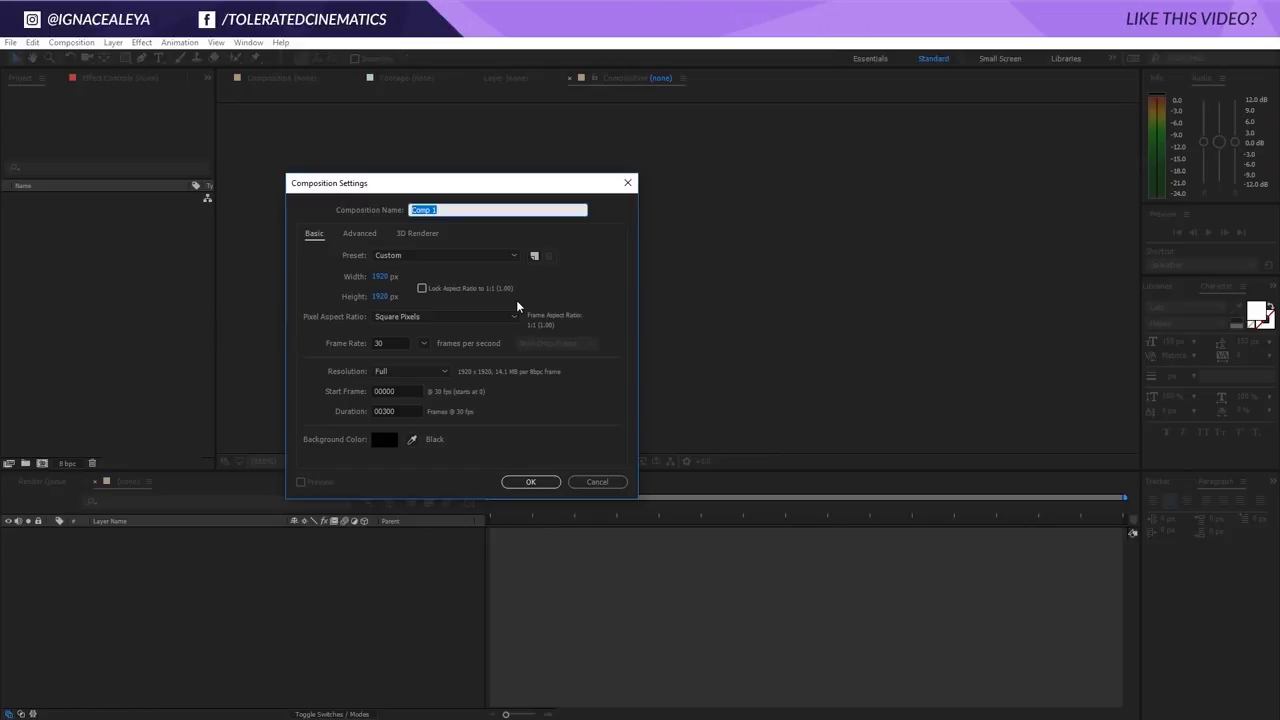
pyautogui.write('Fireworks')
pyautogui.click(532, 482)
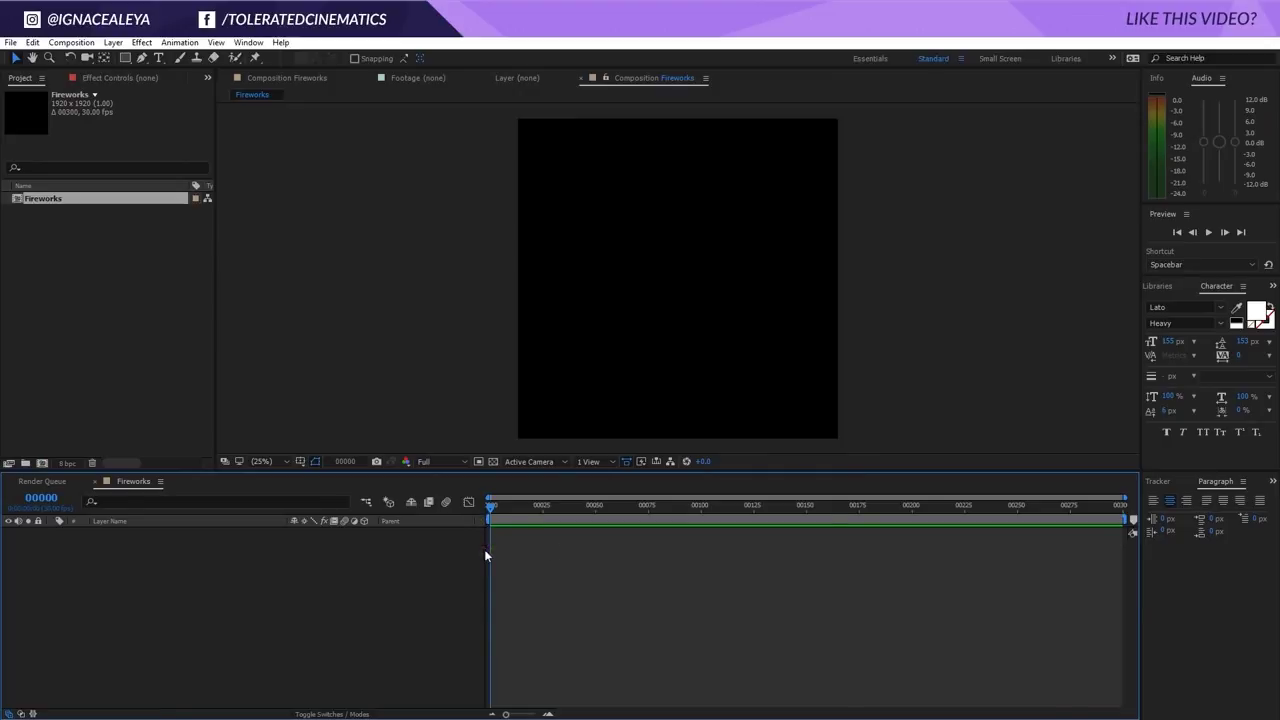
# - Add a black solid layer named Background to the Fireworks composition
pyautogui.rightClick(379, 573)
pyautogui.moveTo(397, 580)
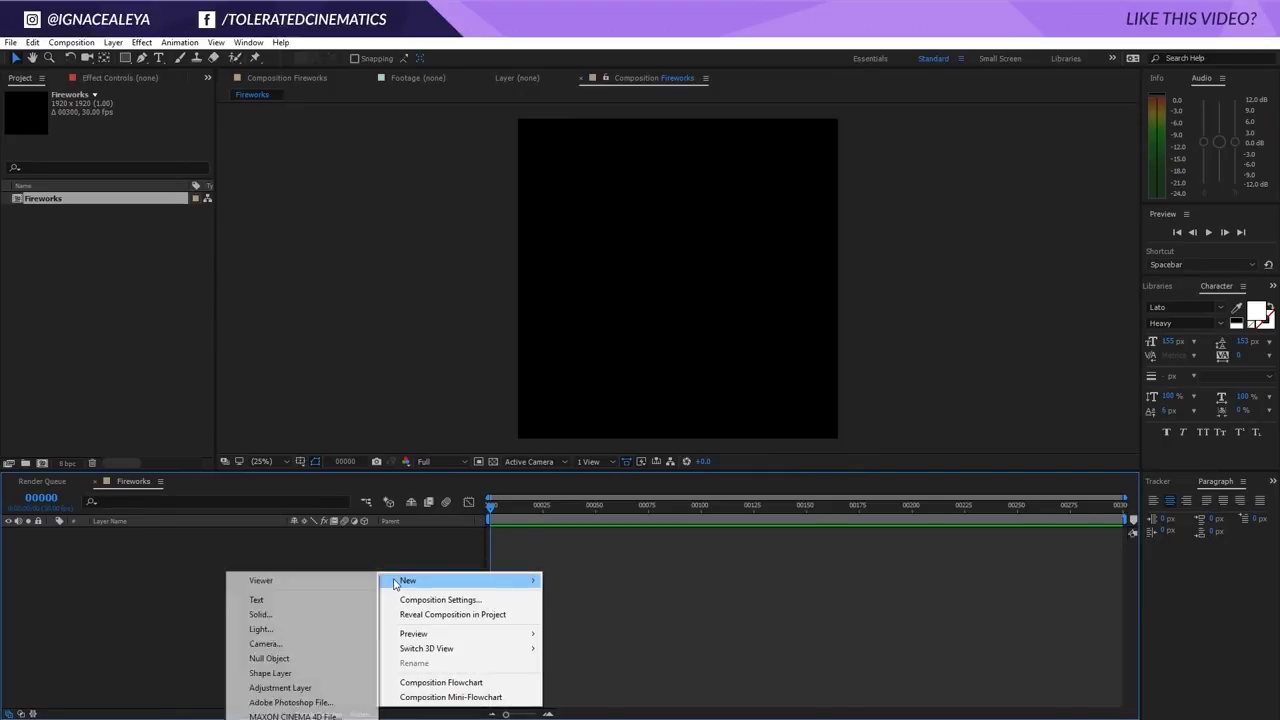
pyautogui.click(256, 615)
pyautogui.write('Bac')
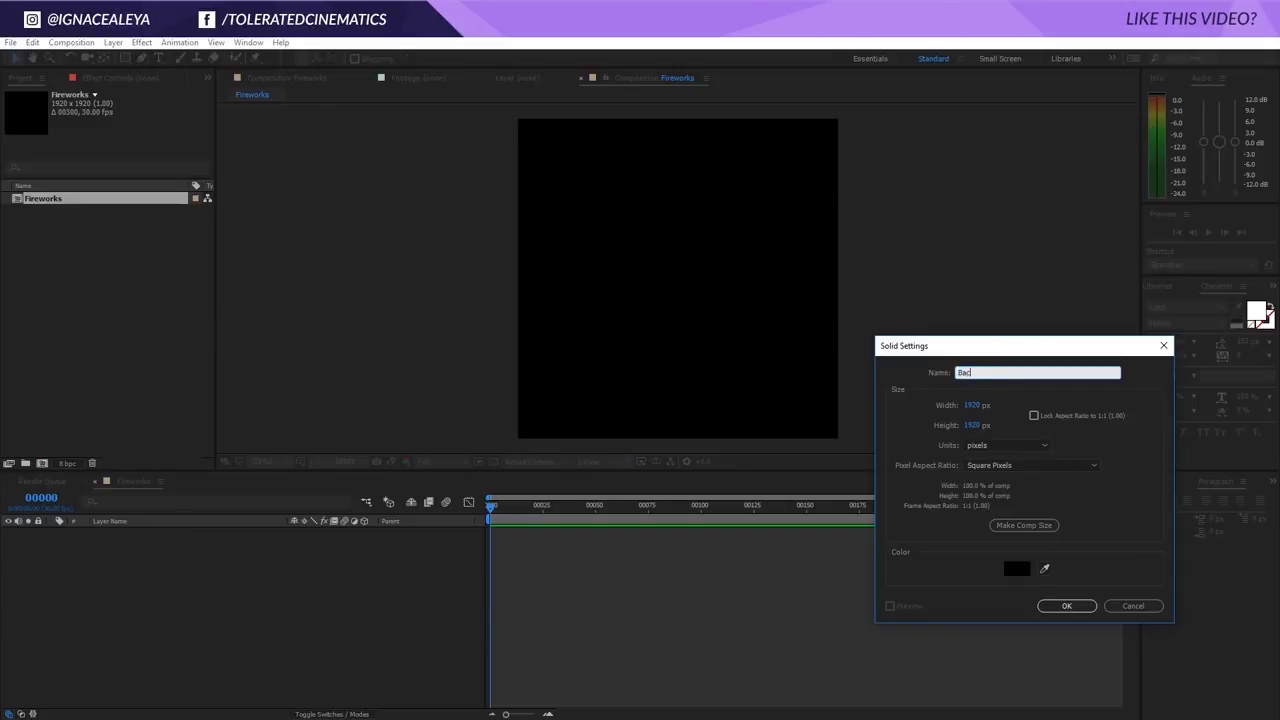
pyautogui.write('kground')
pyautogui.press('Return')
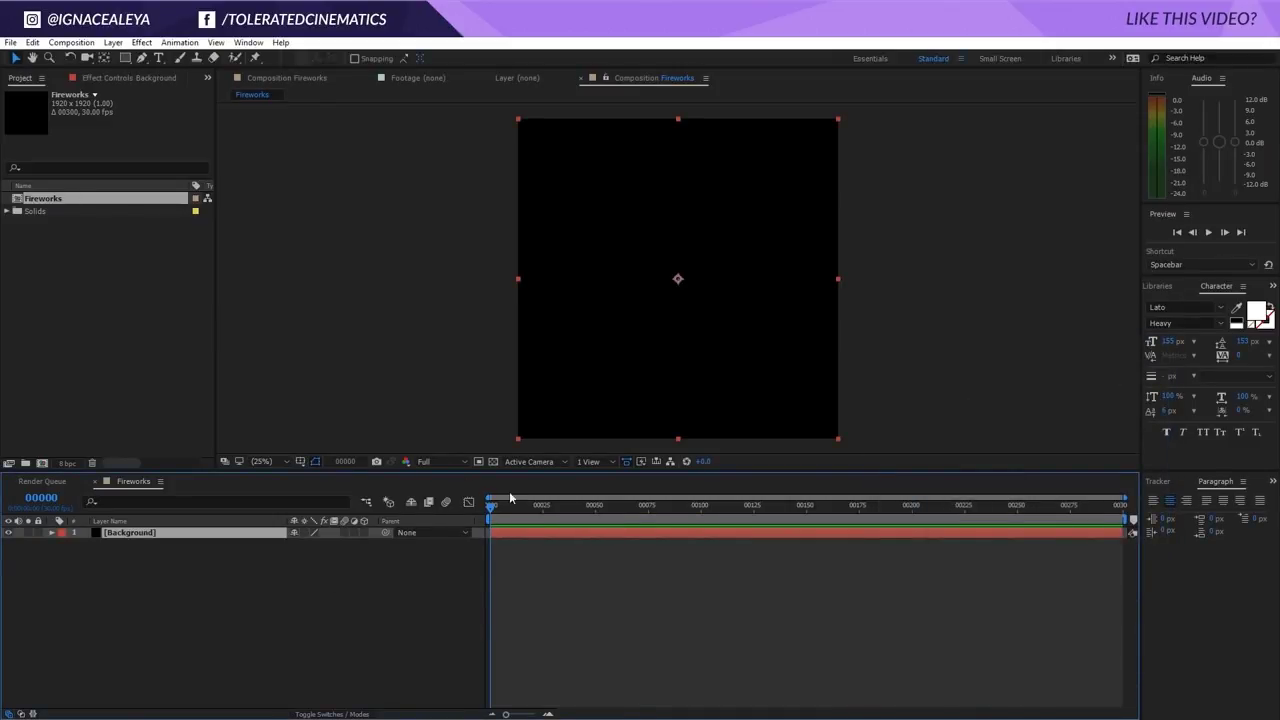
# - Add a second full-size solid named Particular Explosion Fireworks above Background
pyautogui.moveTo(524, 472); pyautogui.dragTo(523, 518)
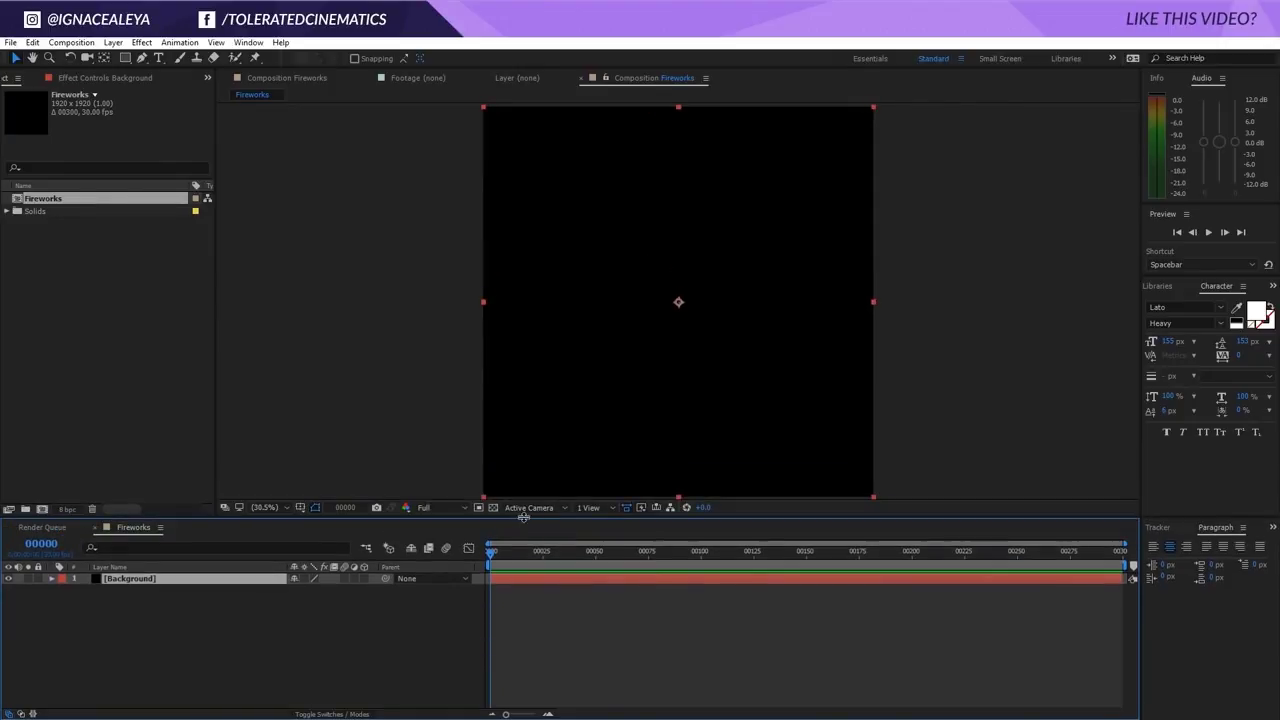
pyautogui.click(305, 629)
pyautogui.rightClick(307, 629)
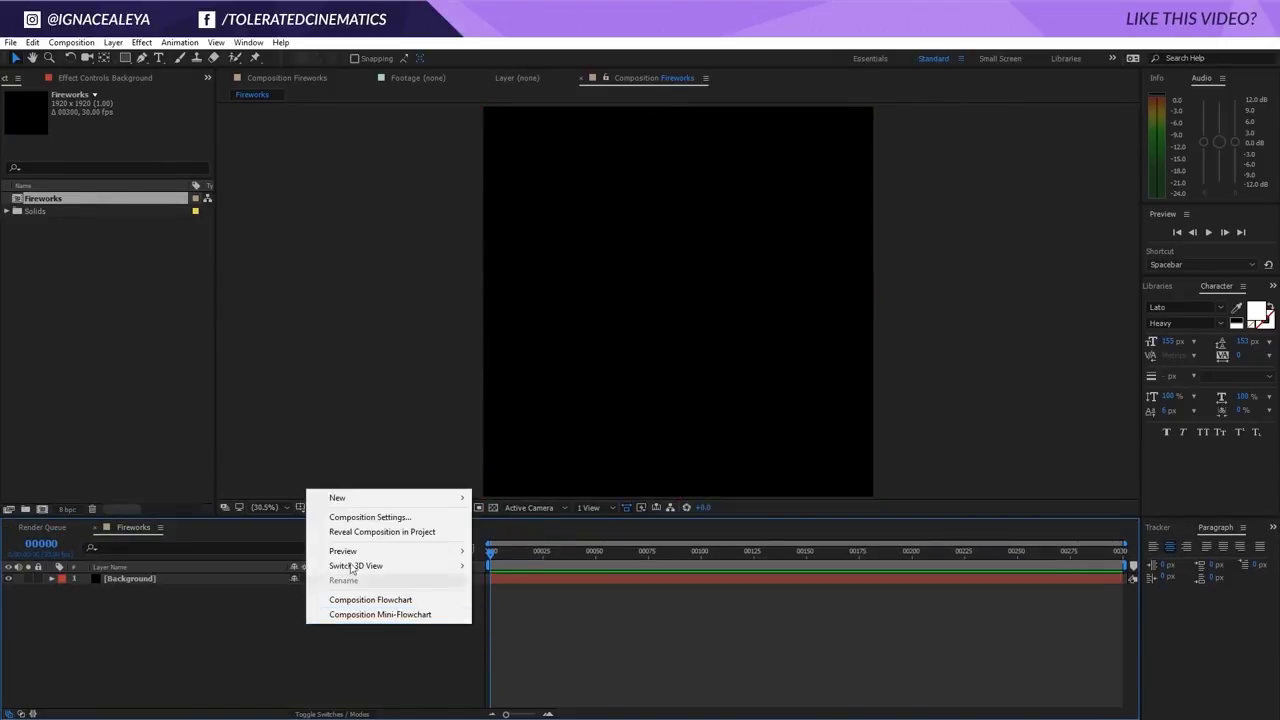
pyautogui.moveTo(335, 498)
pyautogui.click(233, 534)
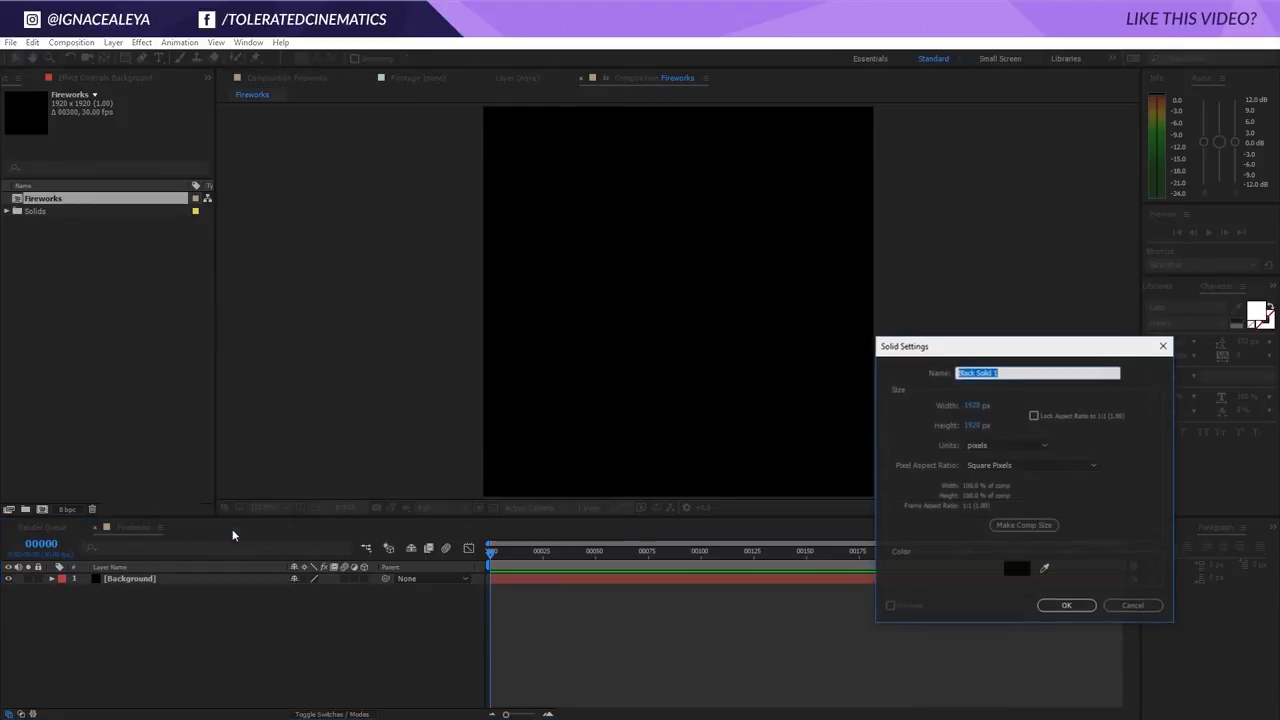
pyautogui.write('Particular')
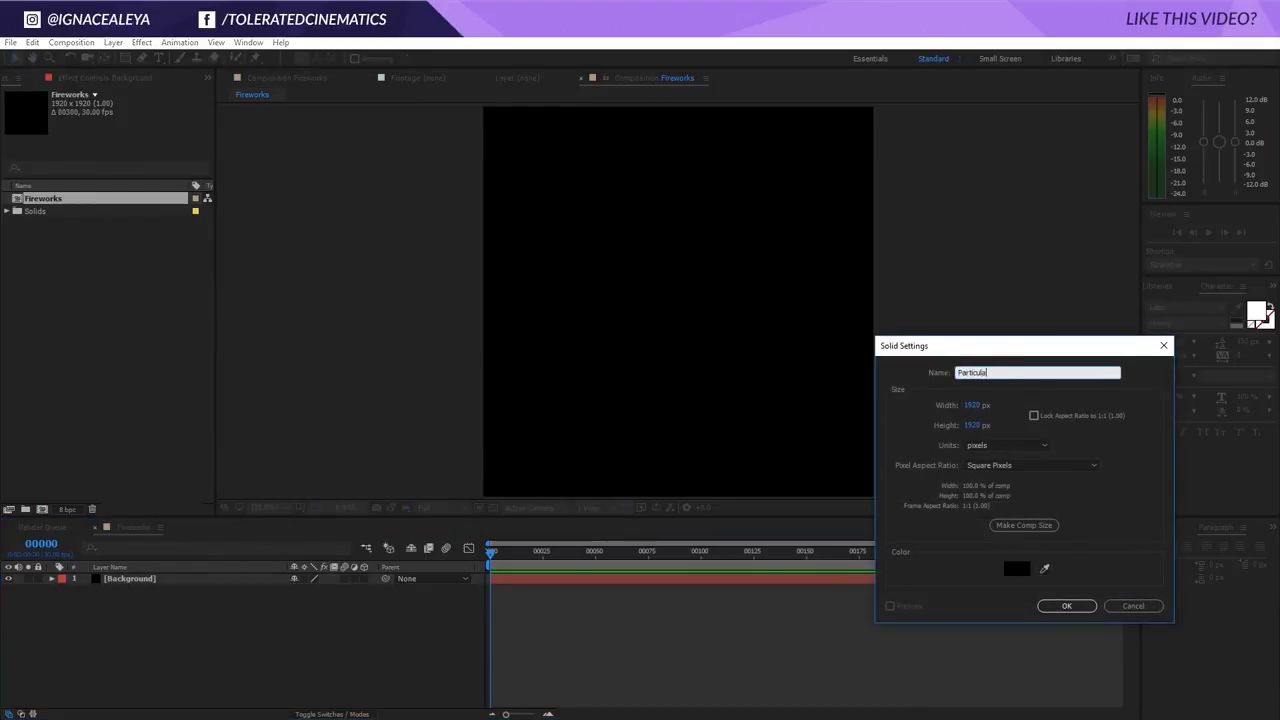
pyautogui.write(' Explosion')
pyautogui.write(' Fireworks')
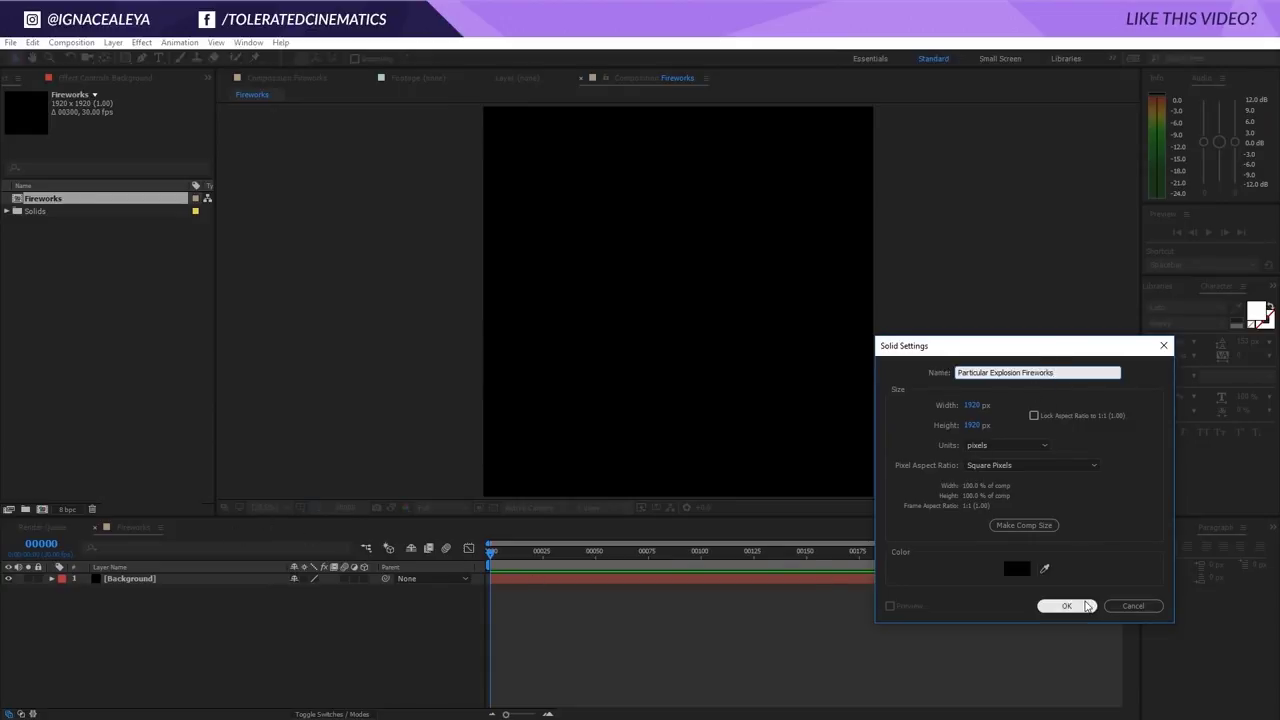
pyautogui.click(1086, 606)
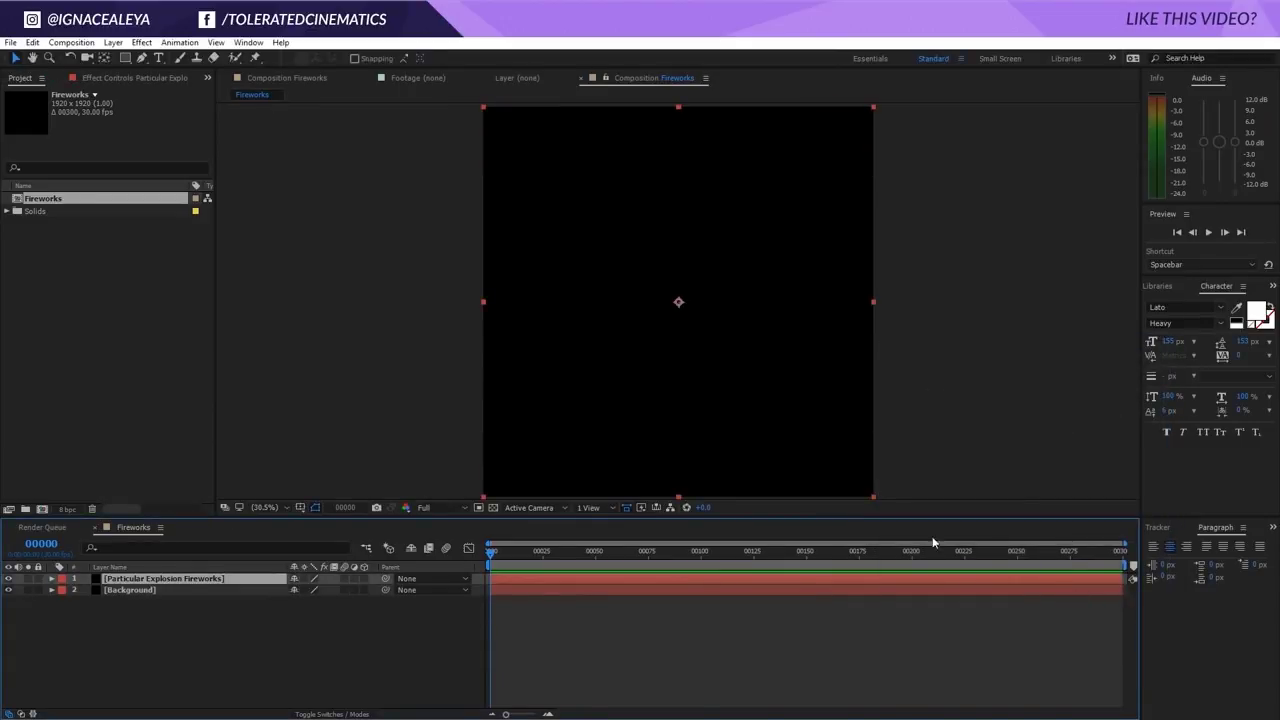
pyautogui.click(141, 44)
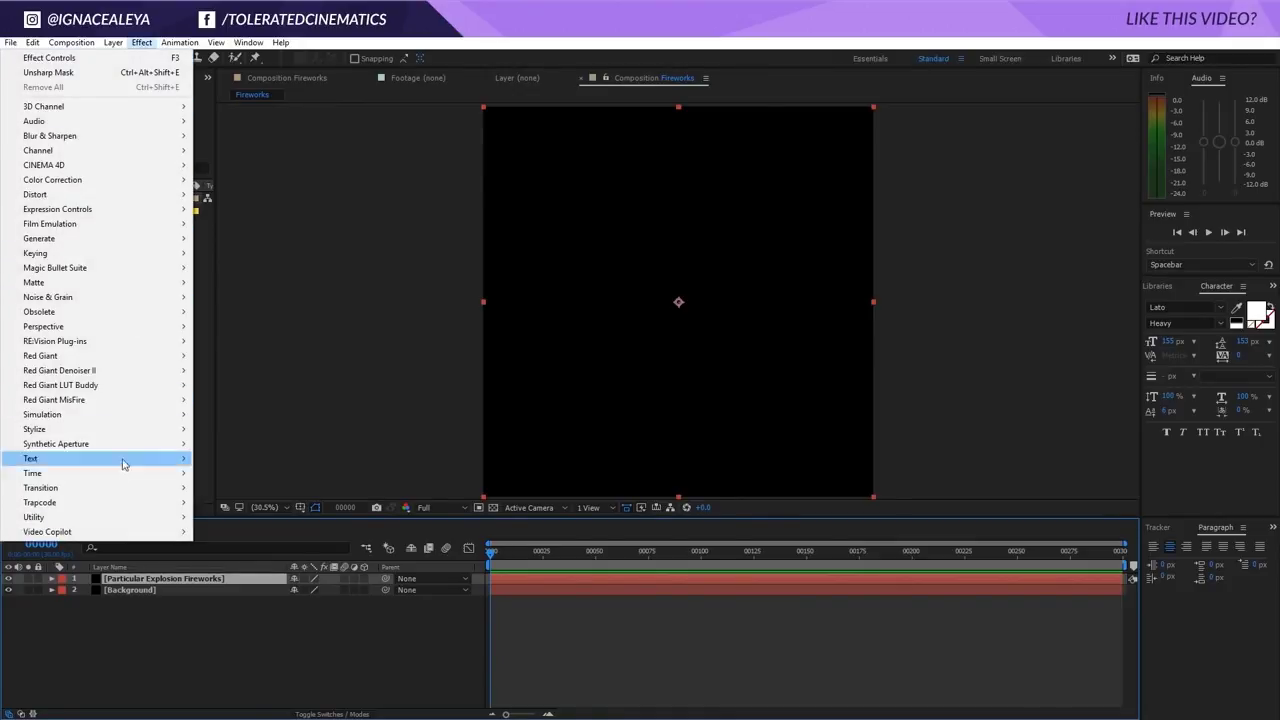
# - Apply Trapcode Particular to the Particular Explosion Fireworks solid, preview it, and expand Emitter
pyautogui.moveTo(100, 503)
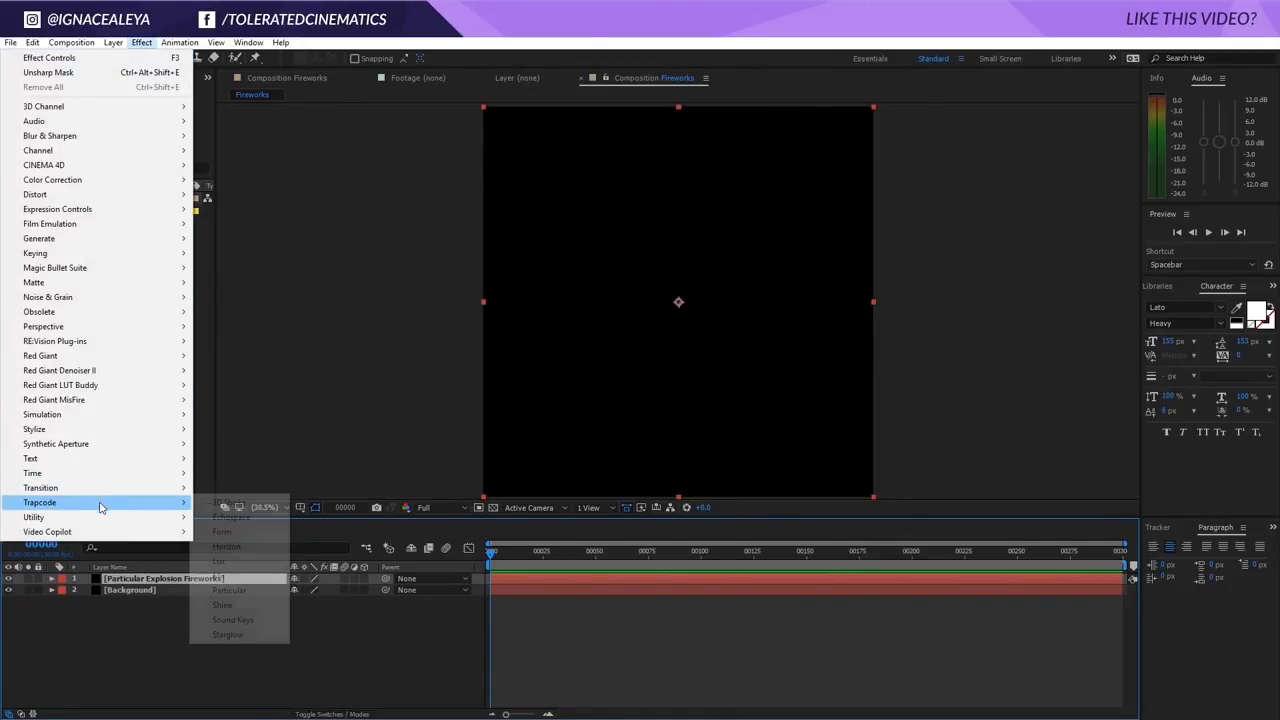
pyautogui.click(248, 591)
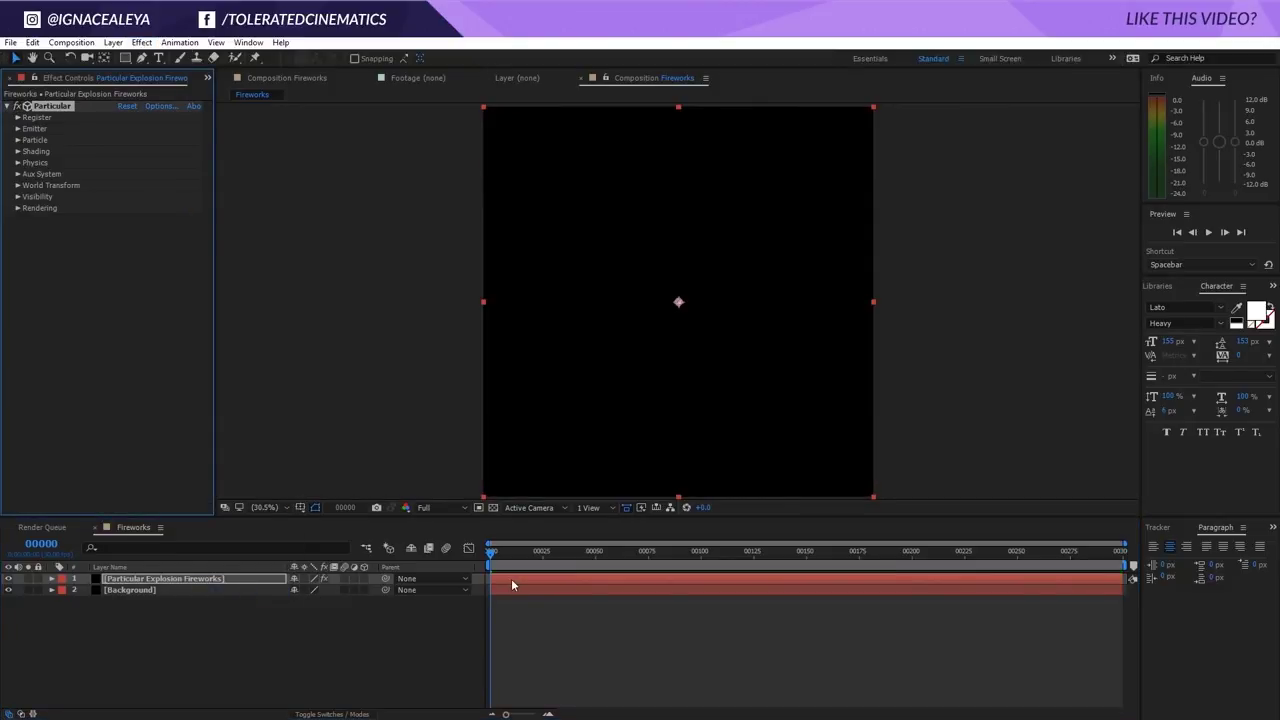
pyautogui.press('space')
pyautogui.press('space')
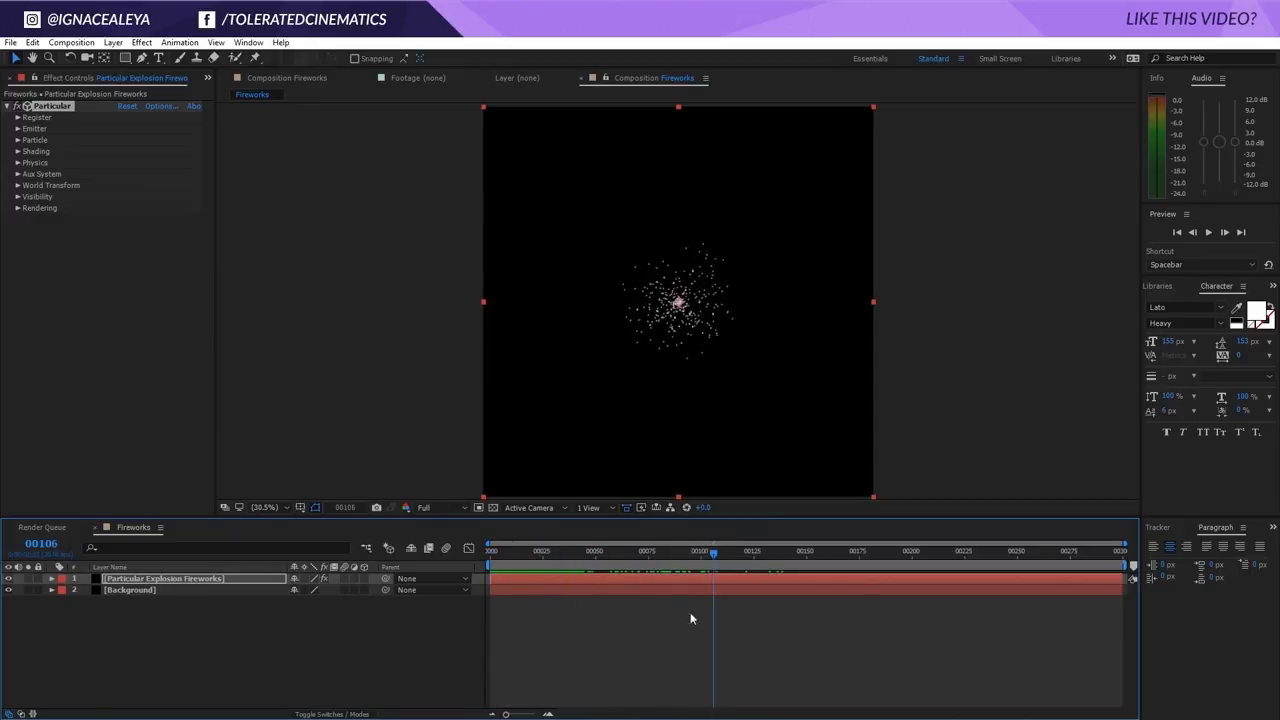
pyautogui.moveTo(690, 612); pyautogui.dragTo(503, 610)
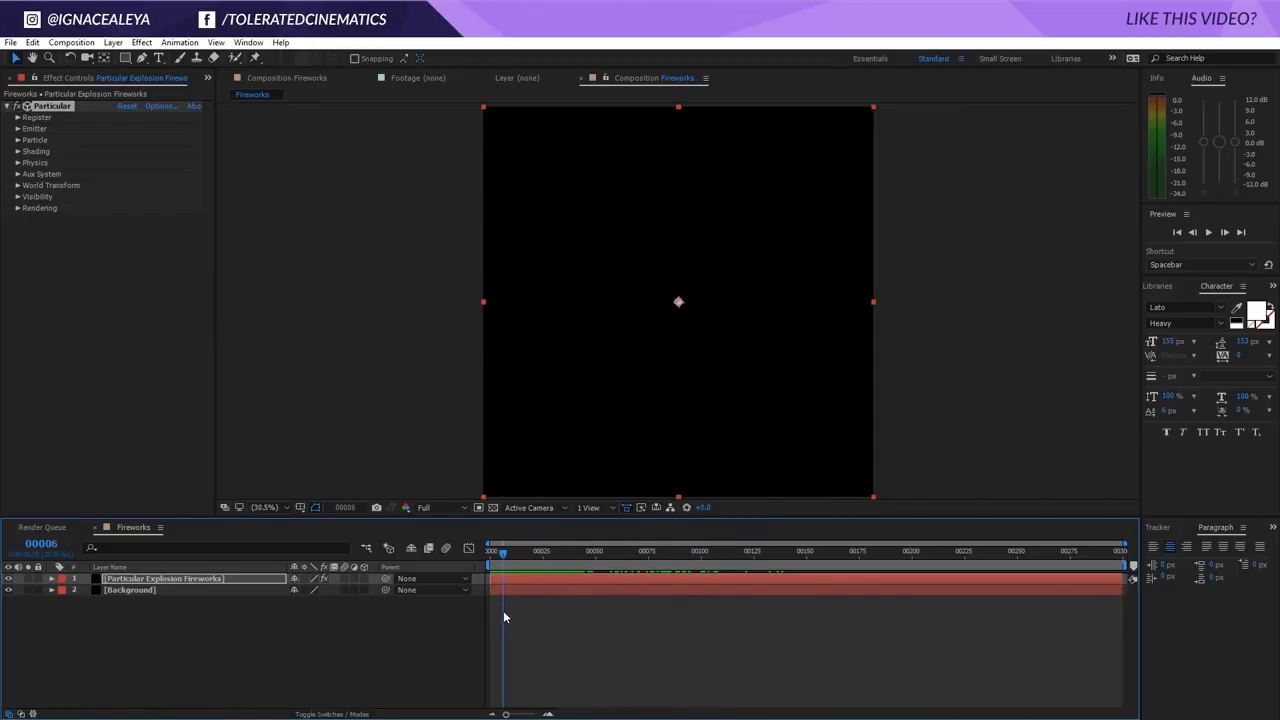
pyautogui.click(17, 128)
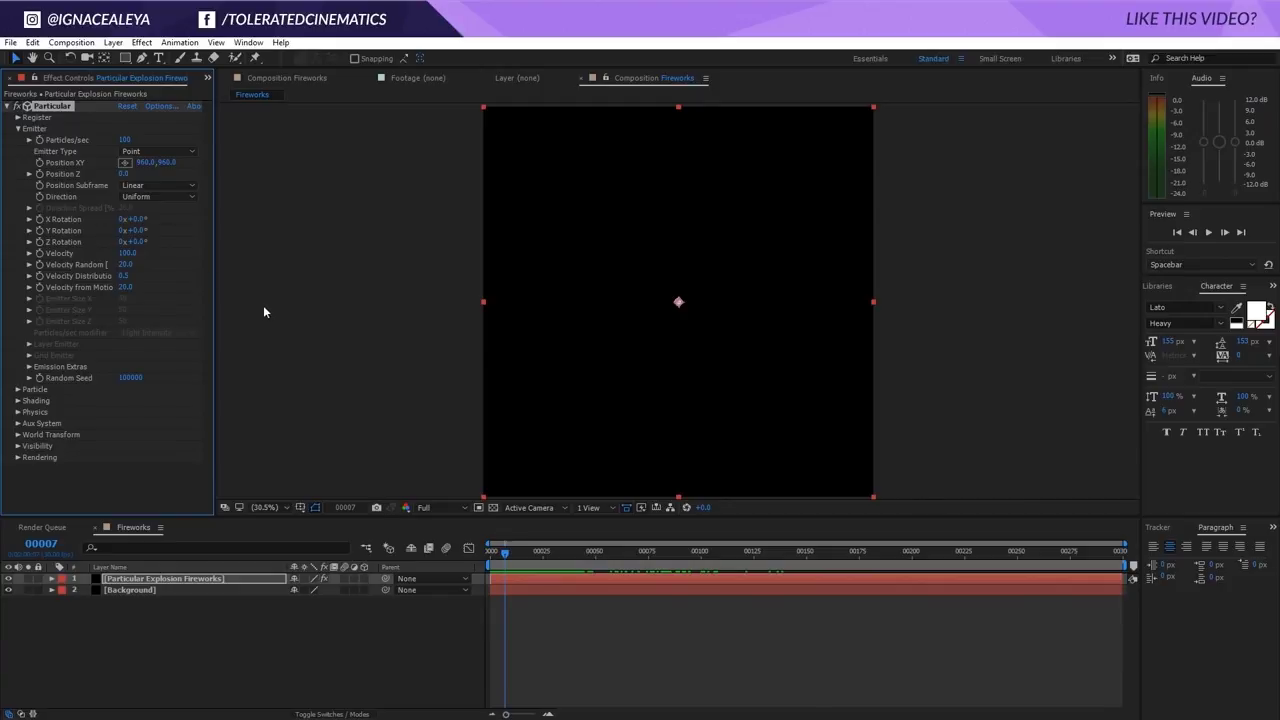
pyautogui.moveTo(505, 553); pyautogui.dragTo(501, 553)
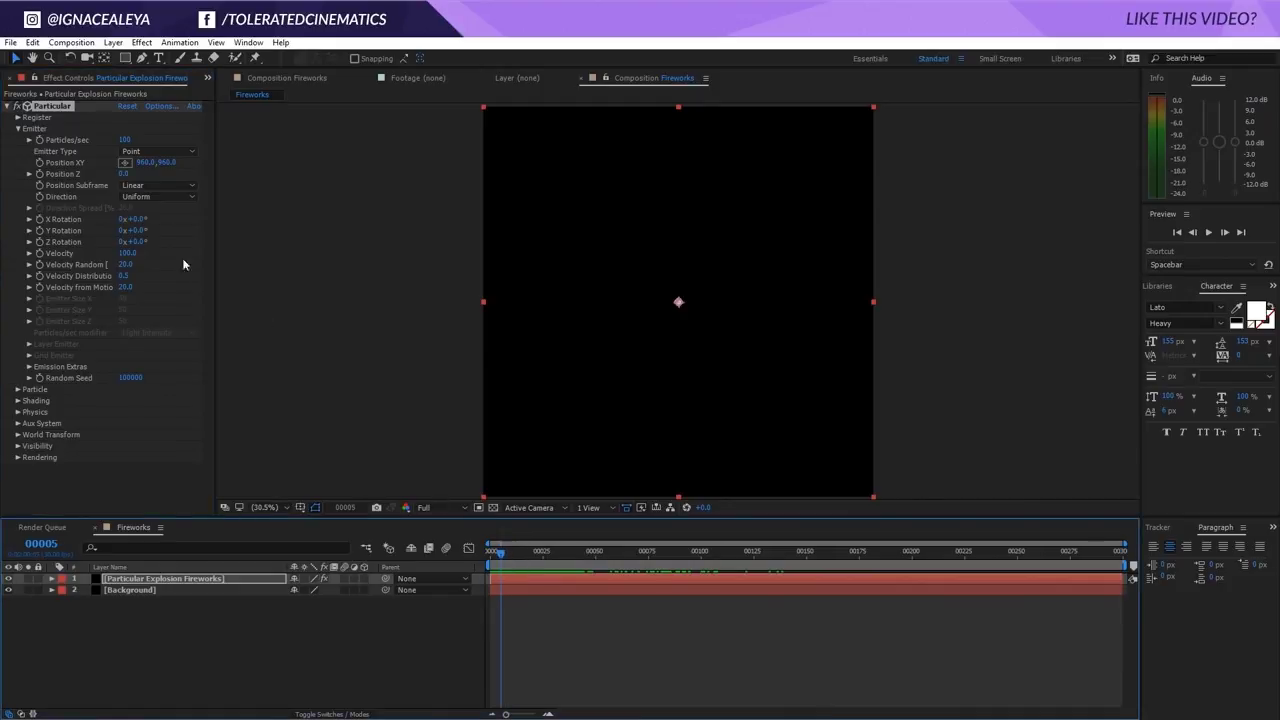
# - Keyframe Particles/sec at 0 at the start and reveal the keyframe on the timeline
pyautogui.click(122, 139)
pyautogui.write('0')
pyautogui.press('Return')
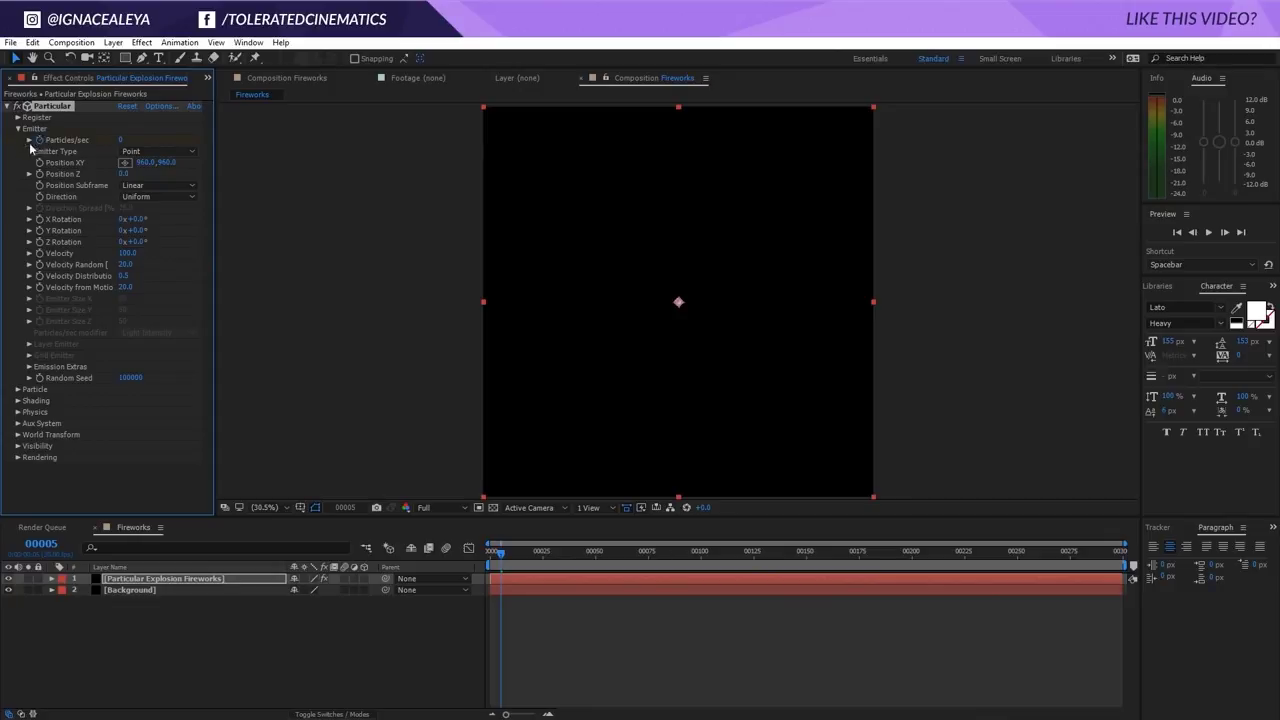
pyautogui.press('u')
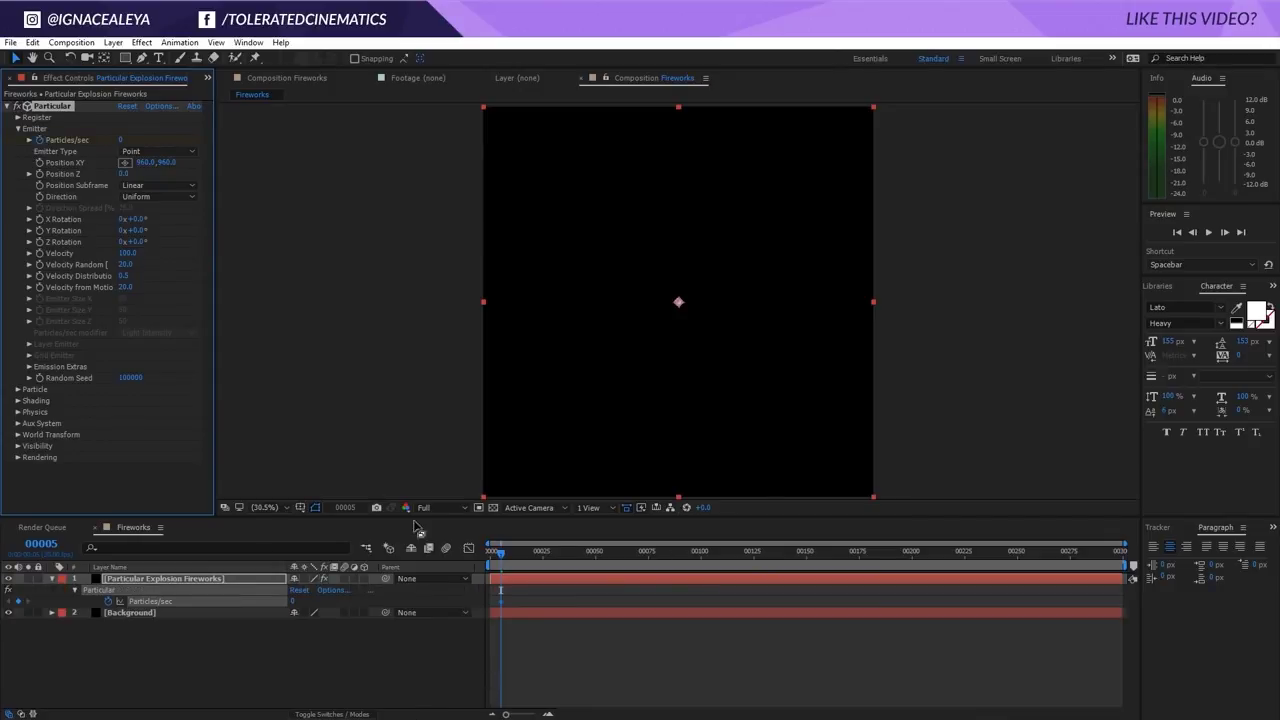
pyautogui.click(549, 714)
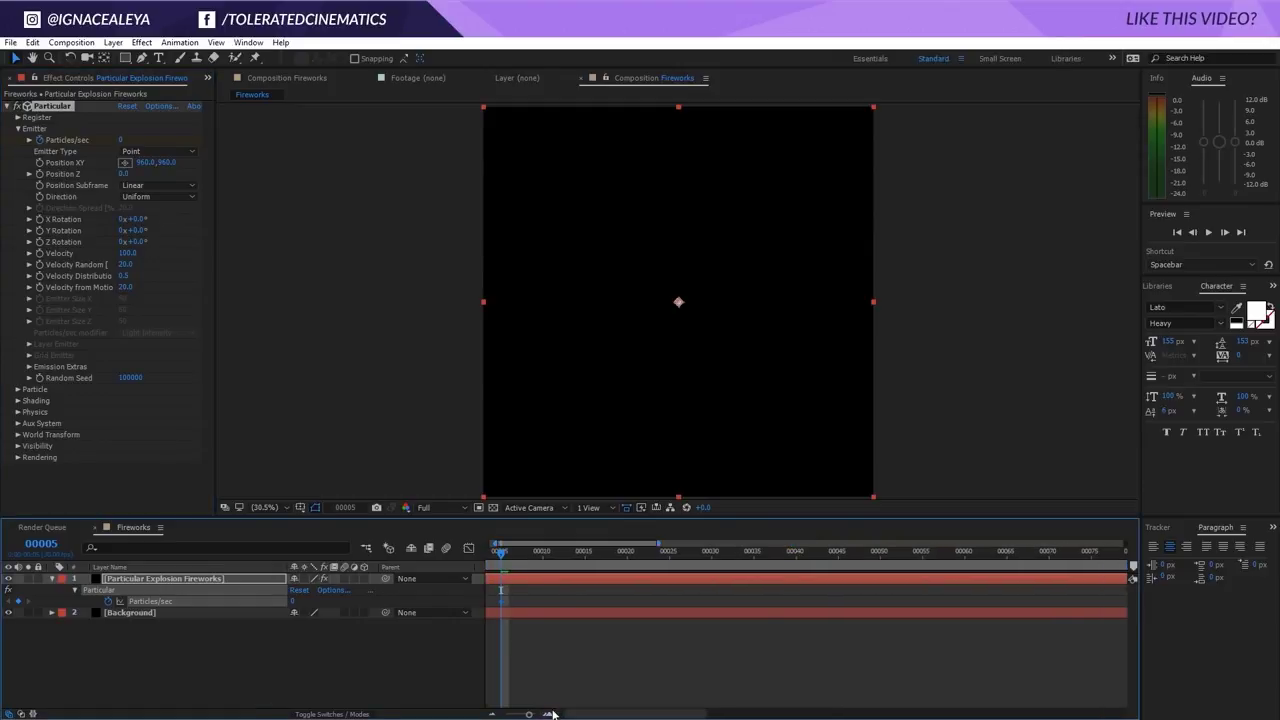
pyautogui.hscroll(-1, 553, 660)
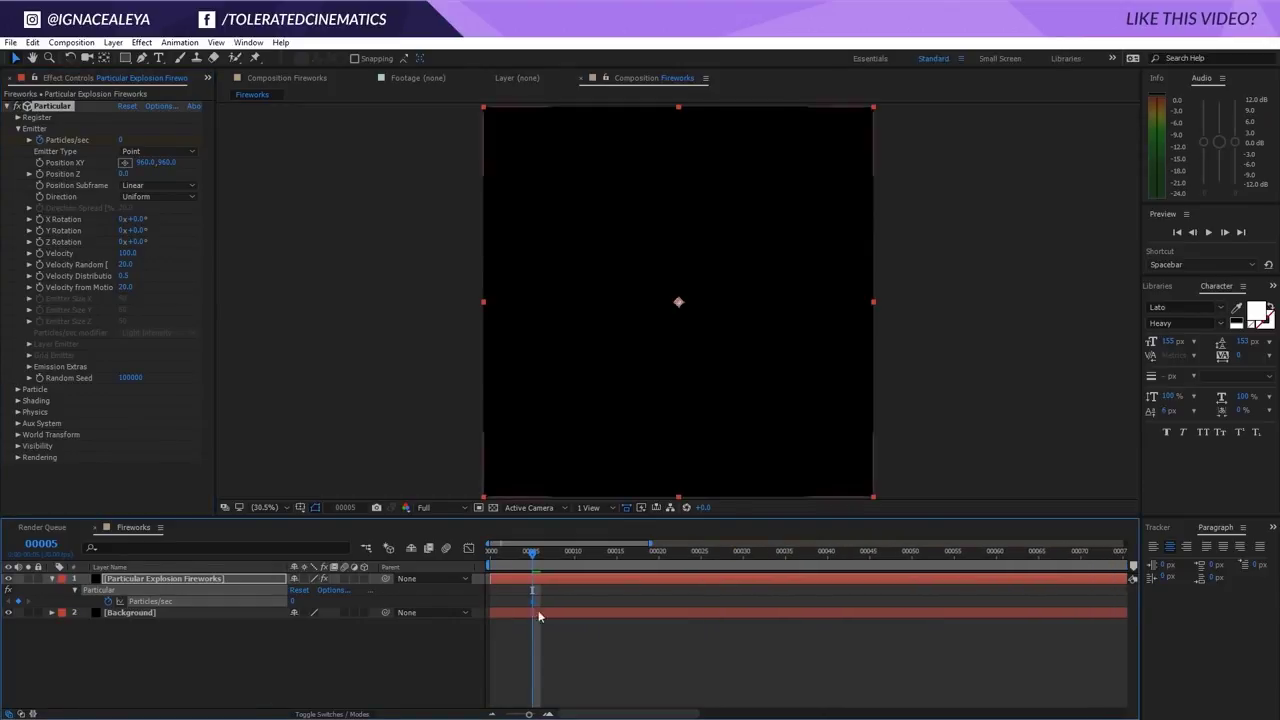
# - Keyframe Particles/sec to 8000 at frame 6 and back to 0 at frame 7
pyautogui.click(540, 552)
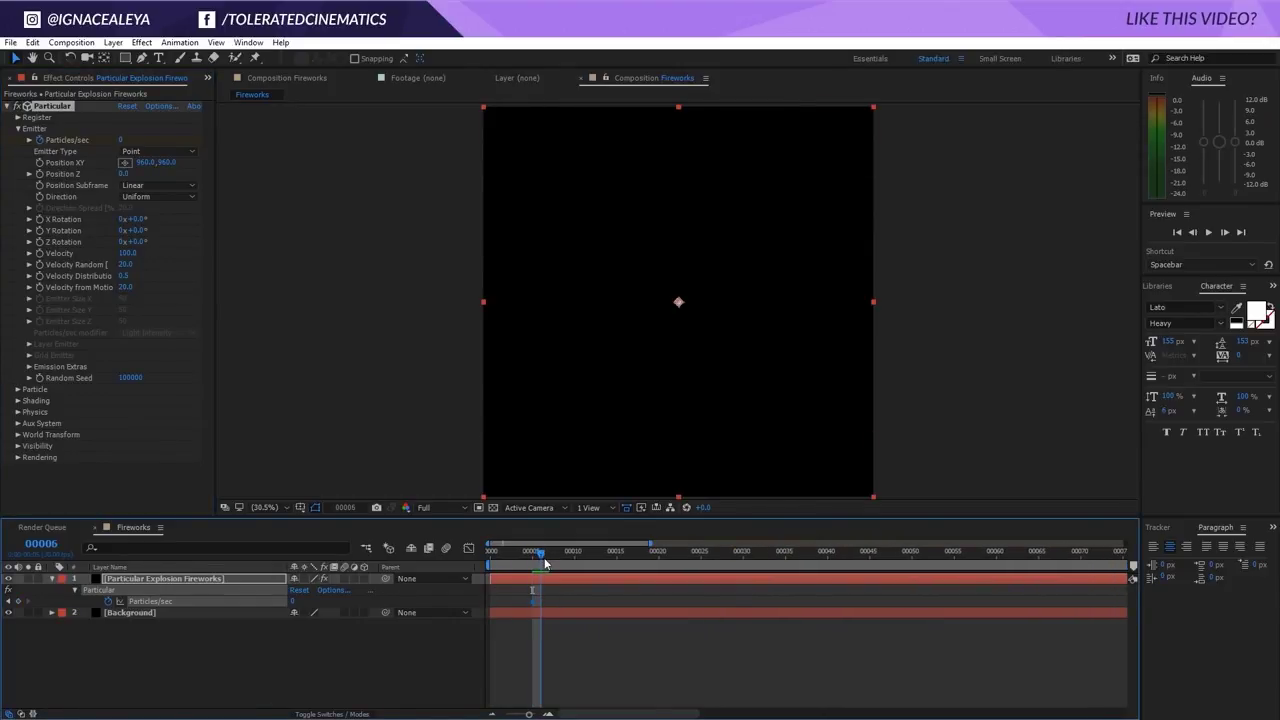
pyautogui.click(122, 140)
pyautogui.write('8000')
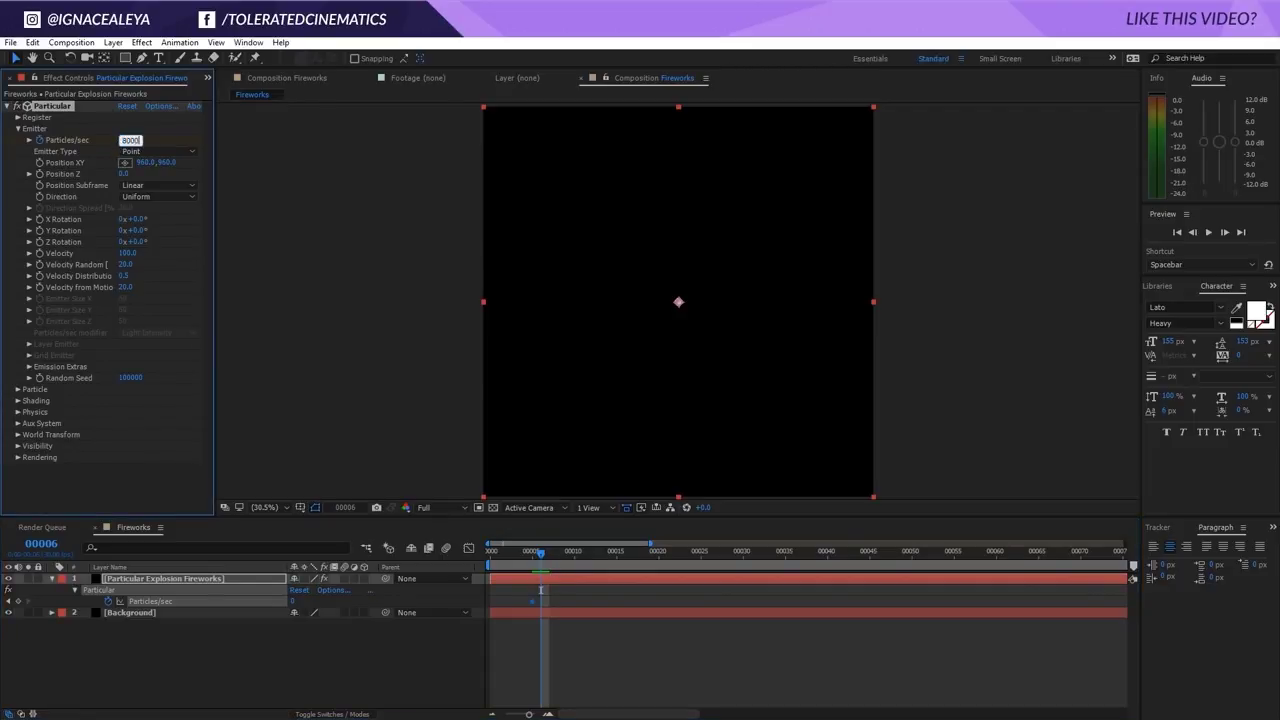
pyautogui.press('Return')
pyautogui.press('pagedown')
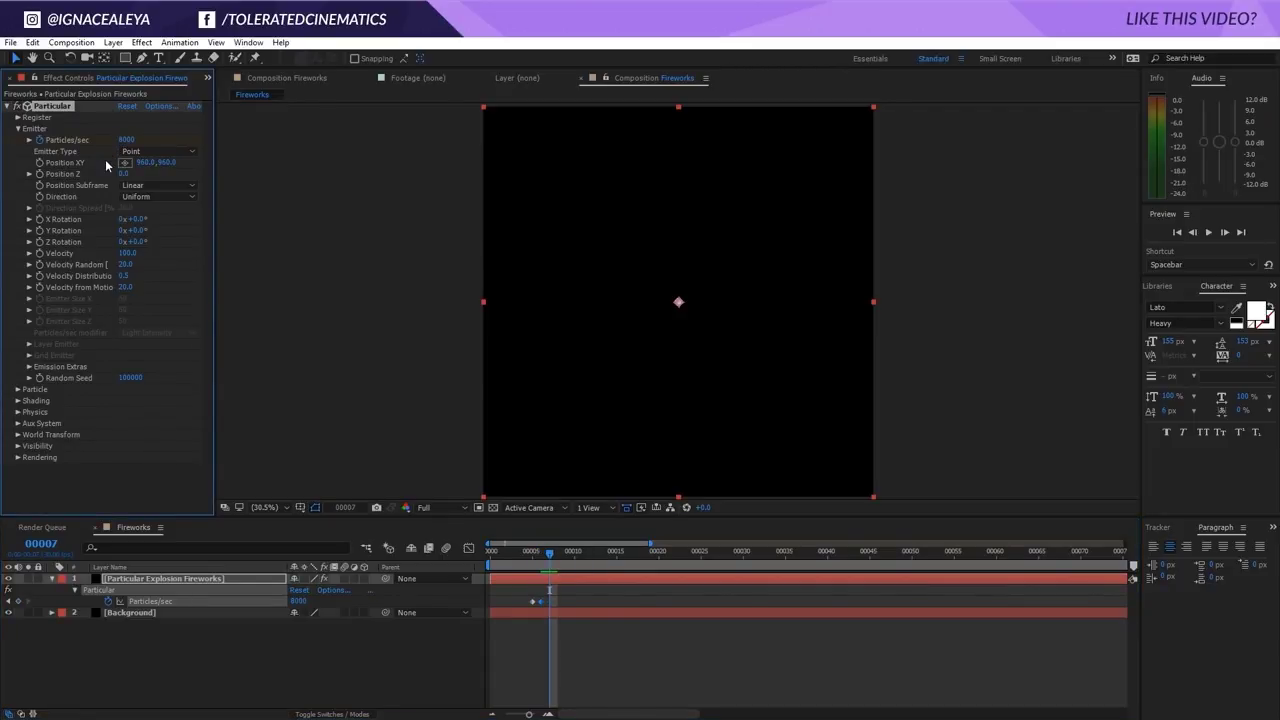
pyautogui.click(128, 139)
pyautogui.write('0')
pyautogui.press('Return')
# - Preview the single particle burst from frame 6 and again from frame 31
pyautogui.click(534, 560)
pyautogui.moveTo(534, 560); pyautogui.dragTo(928, 607)
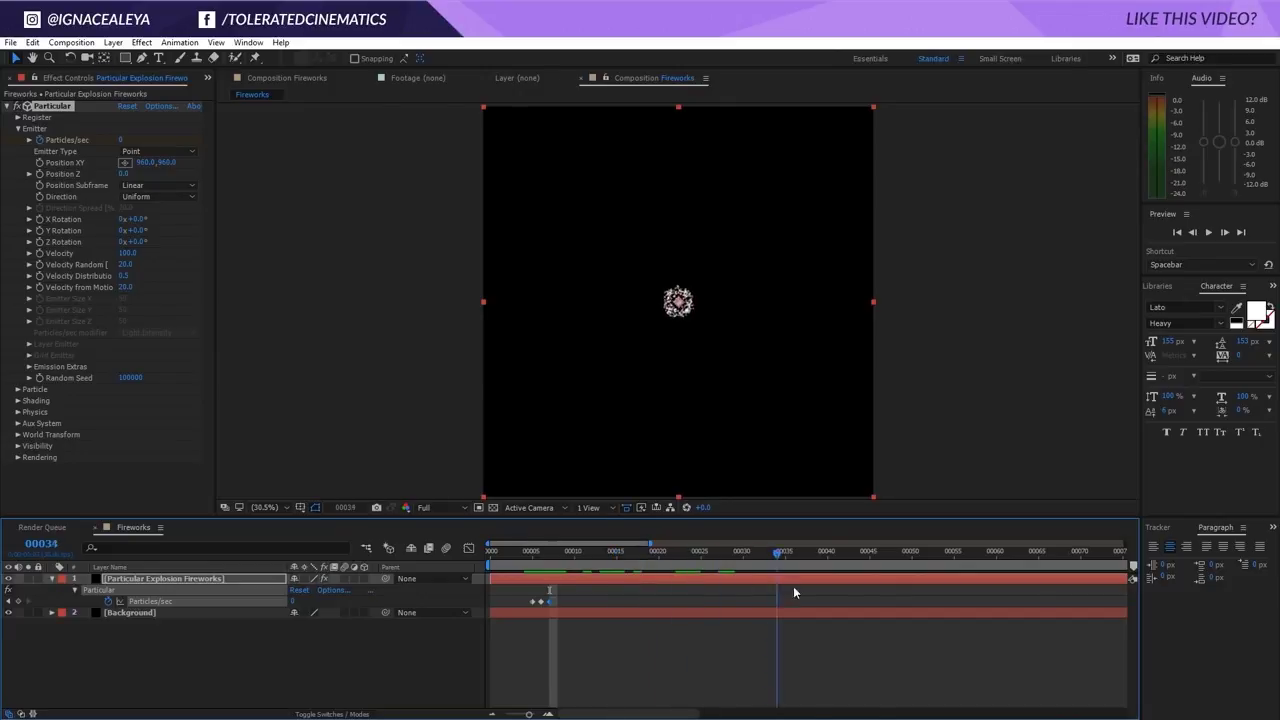
pyautogui.press('space')
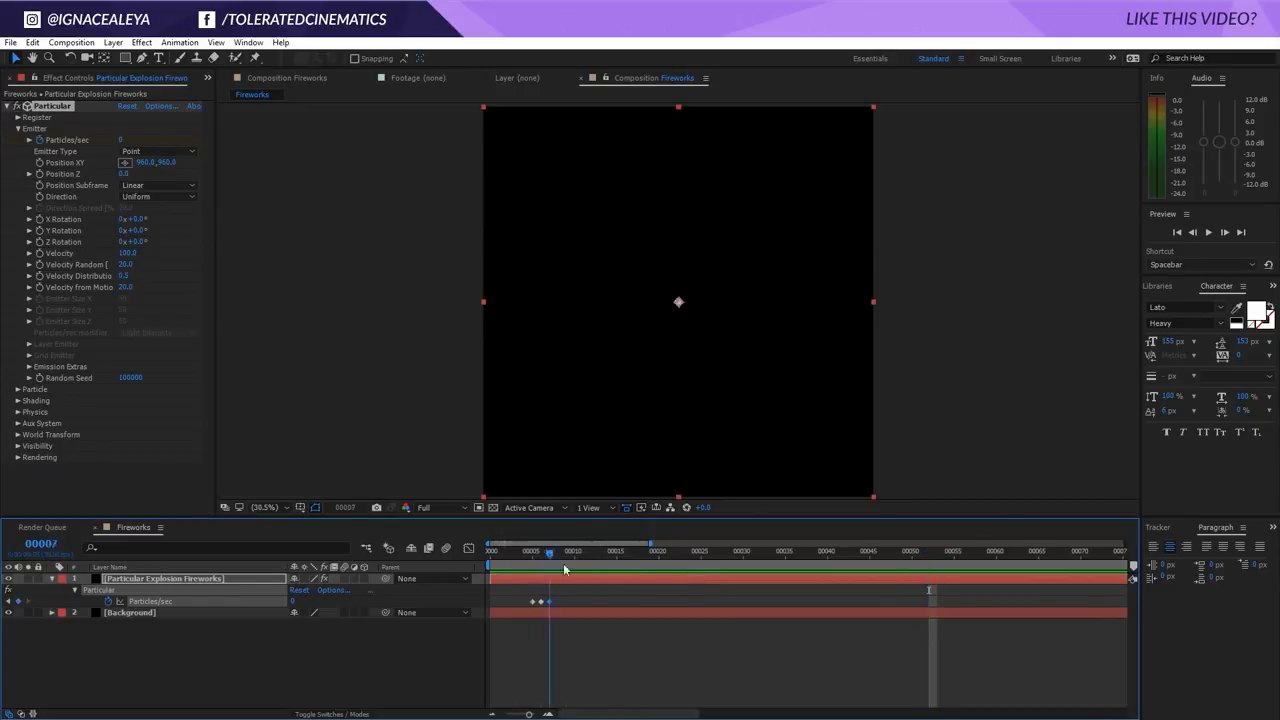
pyautogui.click(754, 594)
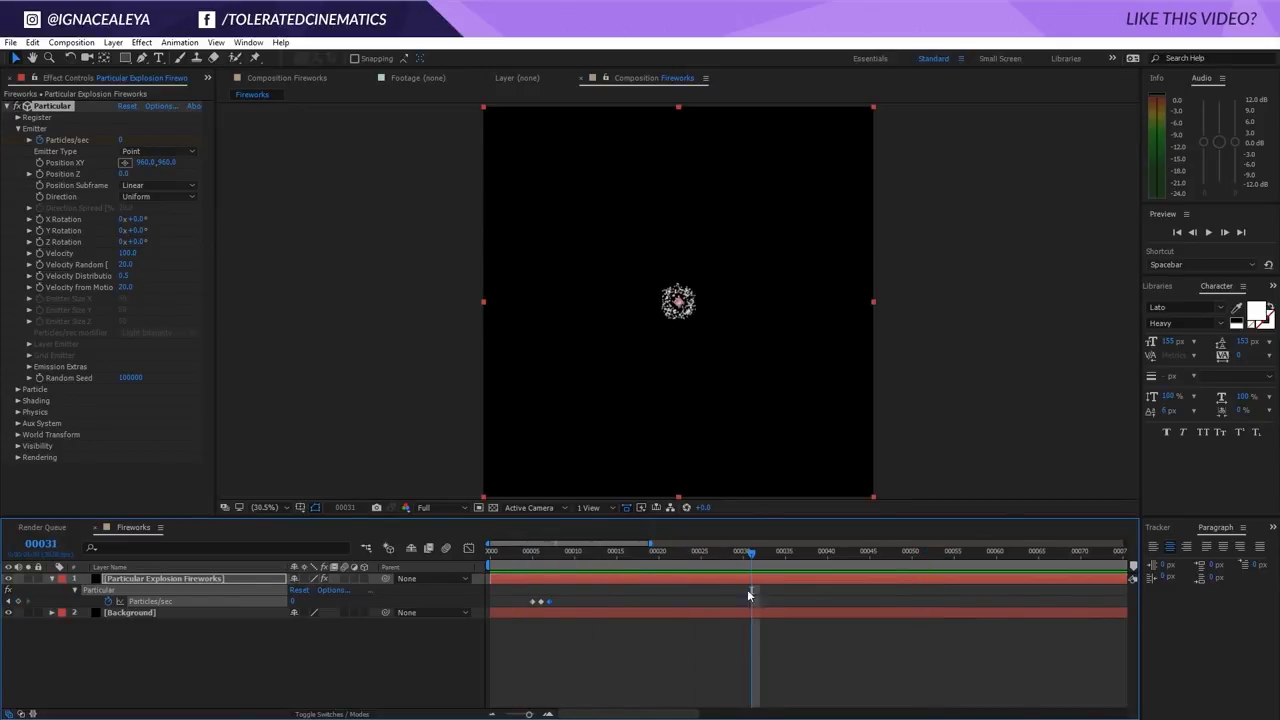
pyautogui.press('space')
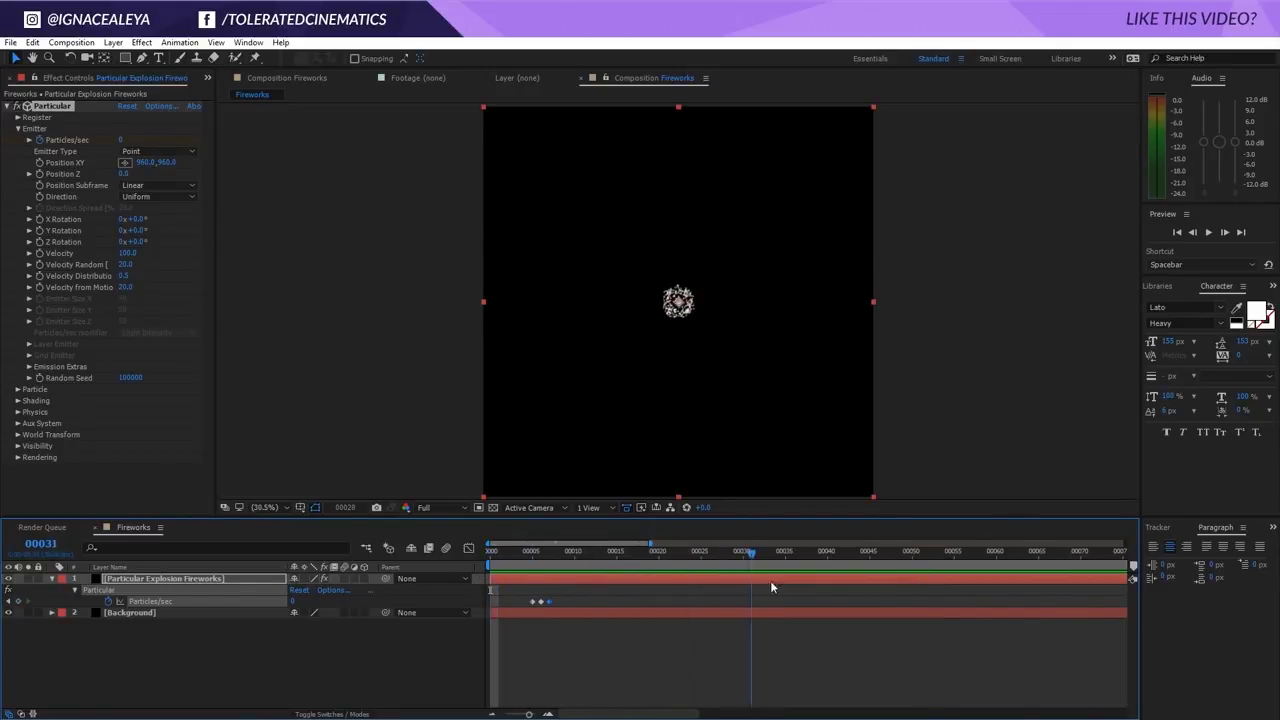
# - Set the emitter Velocity to 750 and preview the wider burst
pyautogui.click(675, 592)
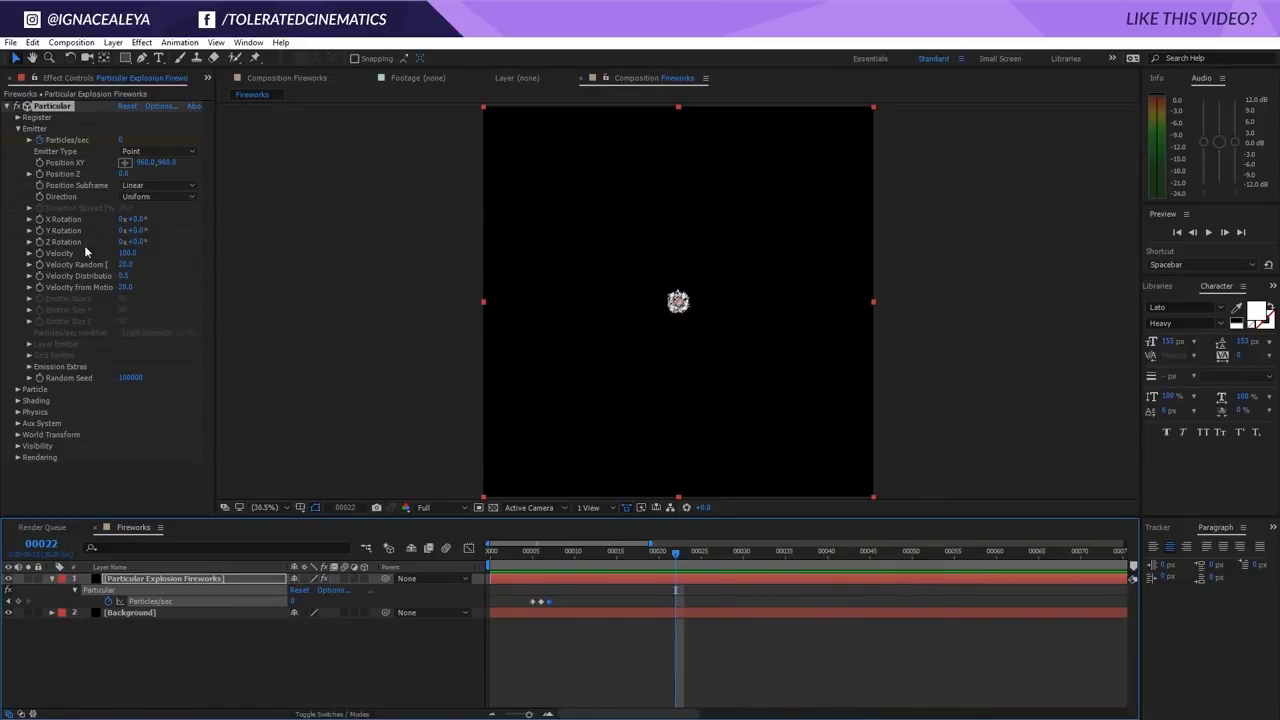
pyautogui.click(127, 253)
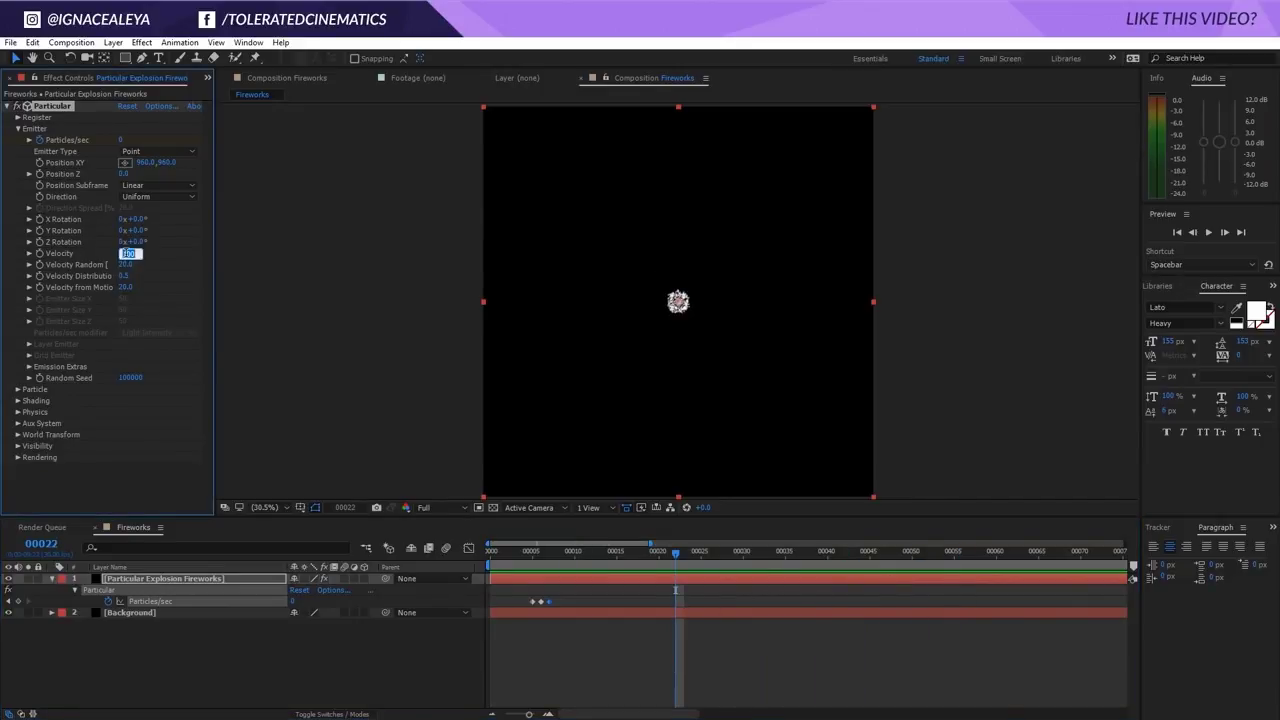
pyautogui.write('750')
pyautogui.press('Return')
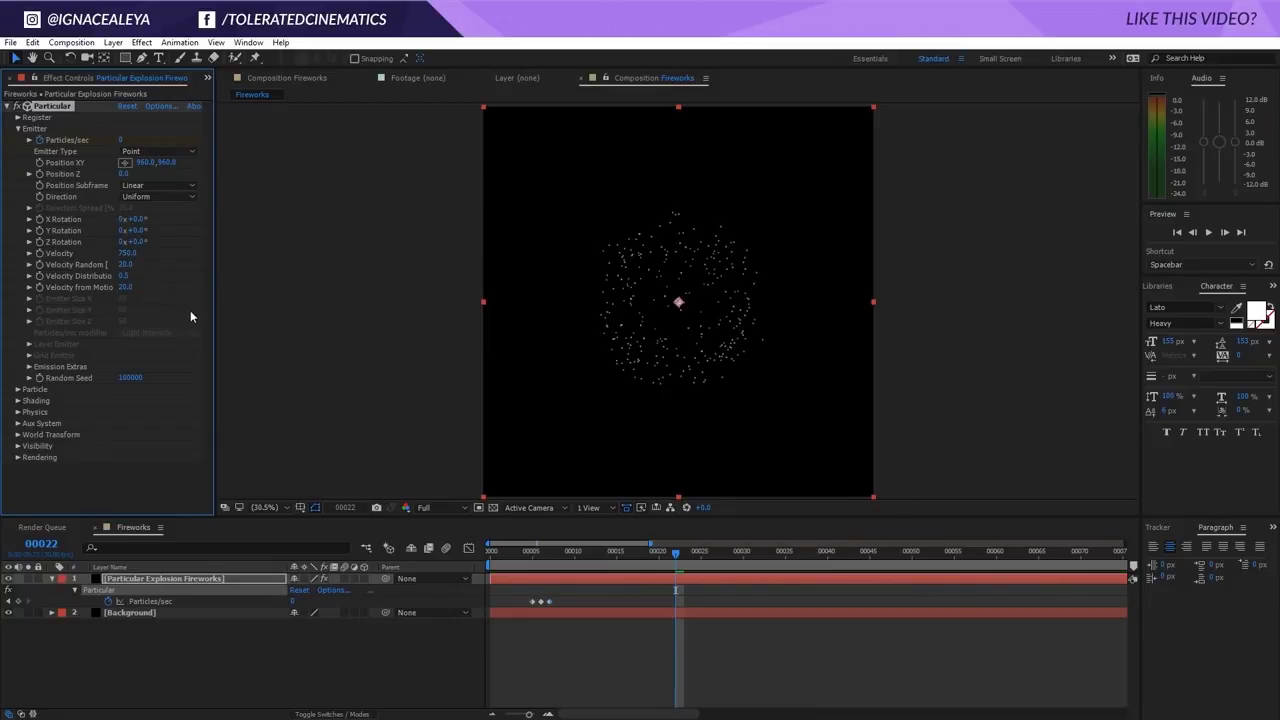
pyautogui.press('space')
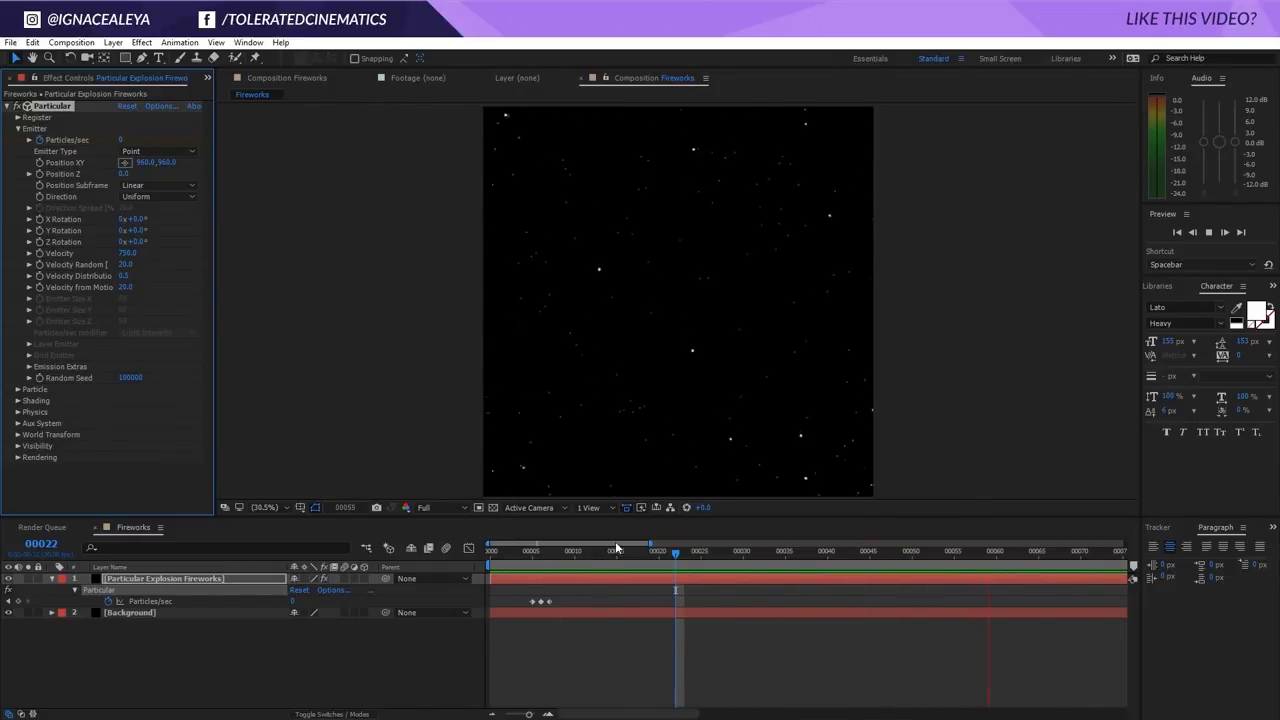
pyautogui.press('space')
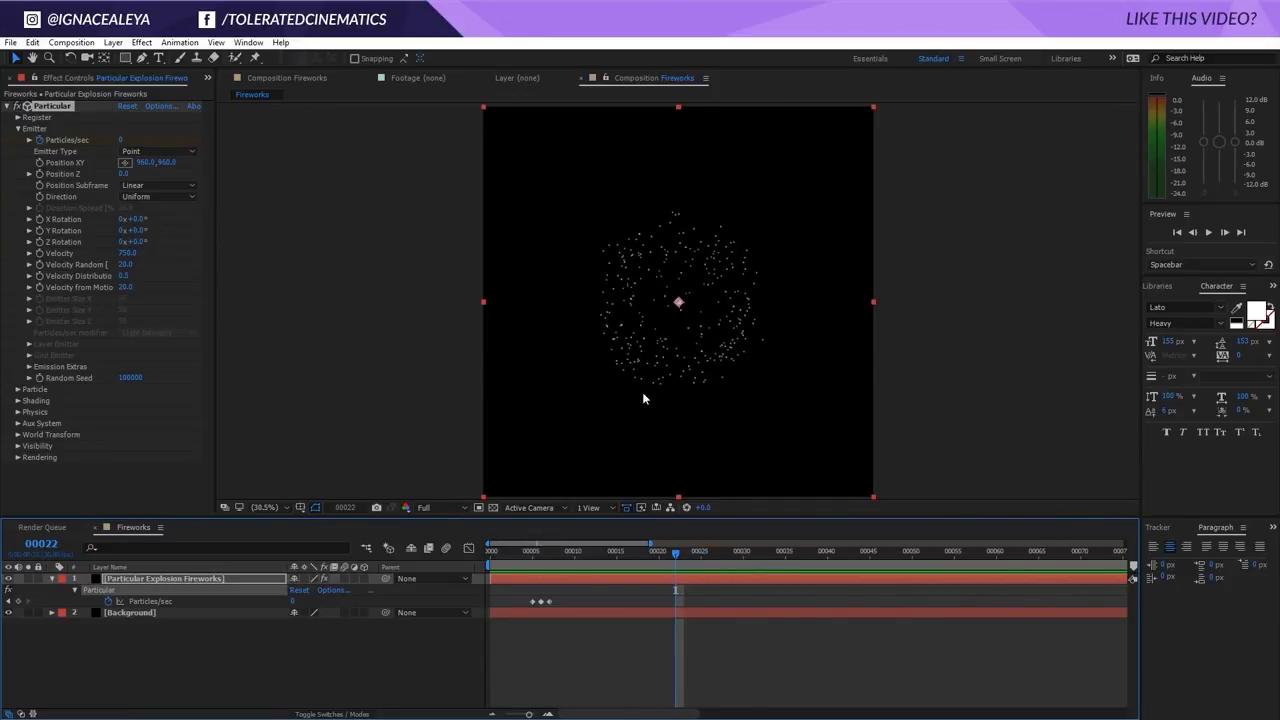
# - Set Physics > Air Resistance to 1.0, then preview and scrub the slowing burst
pyautogui.click(17, 412)
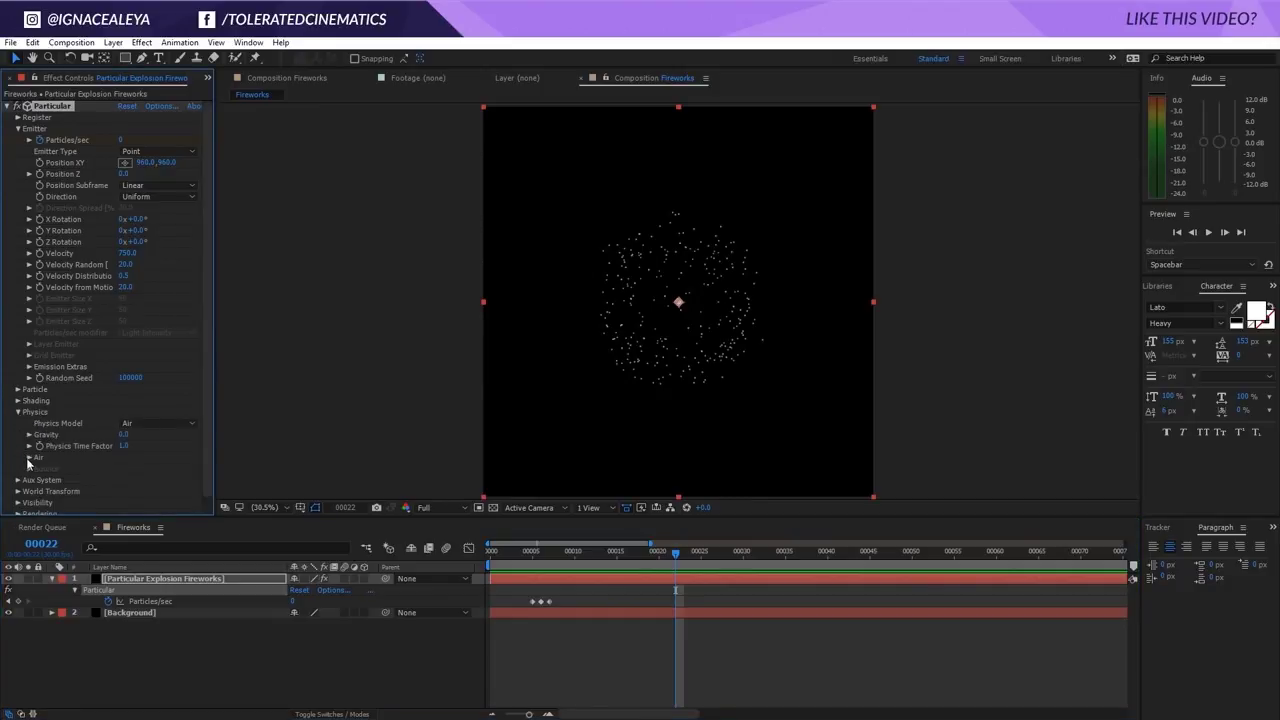
pyautogui.click(29, 458)
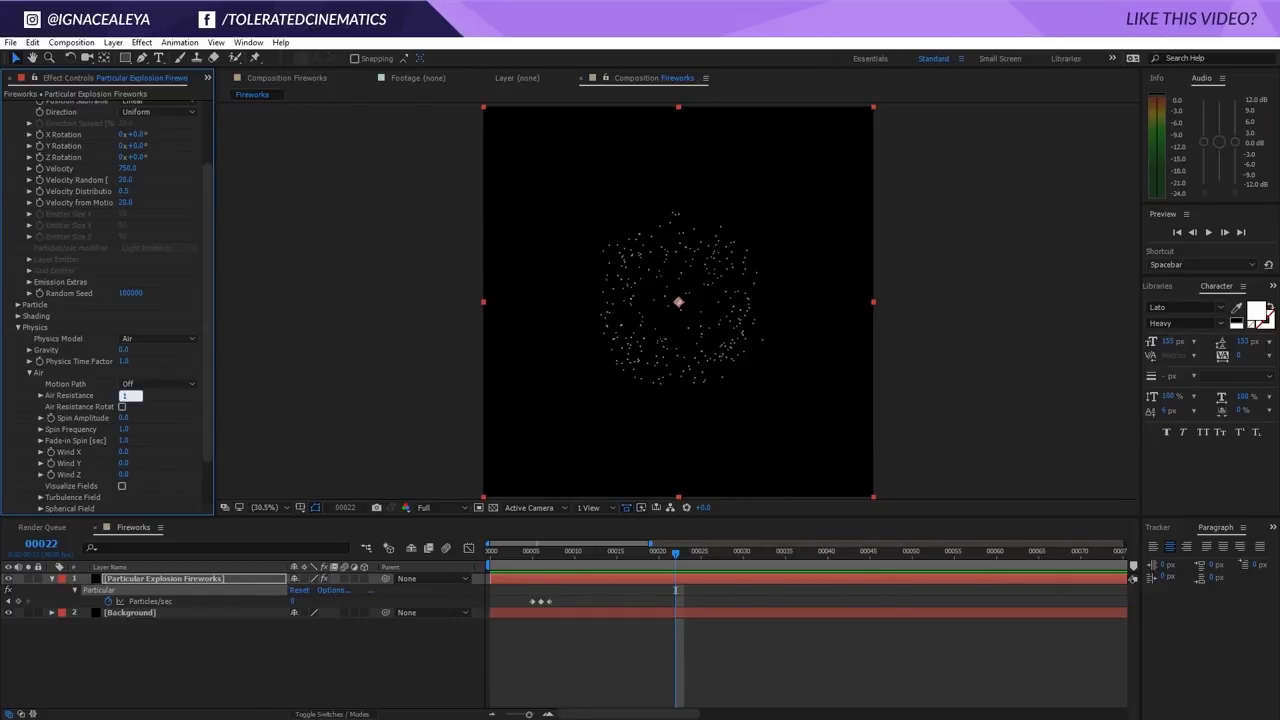
pyautogui.press('Return')
pyautogui.press('space')
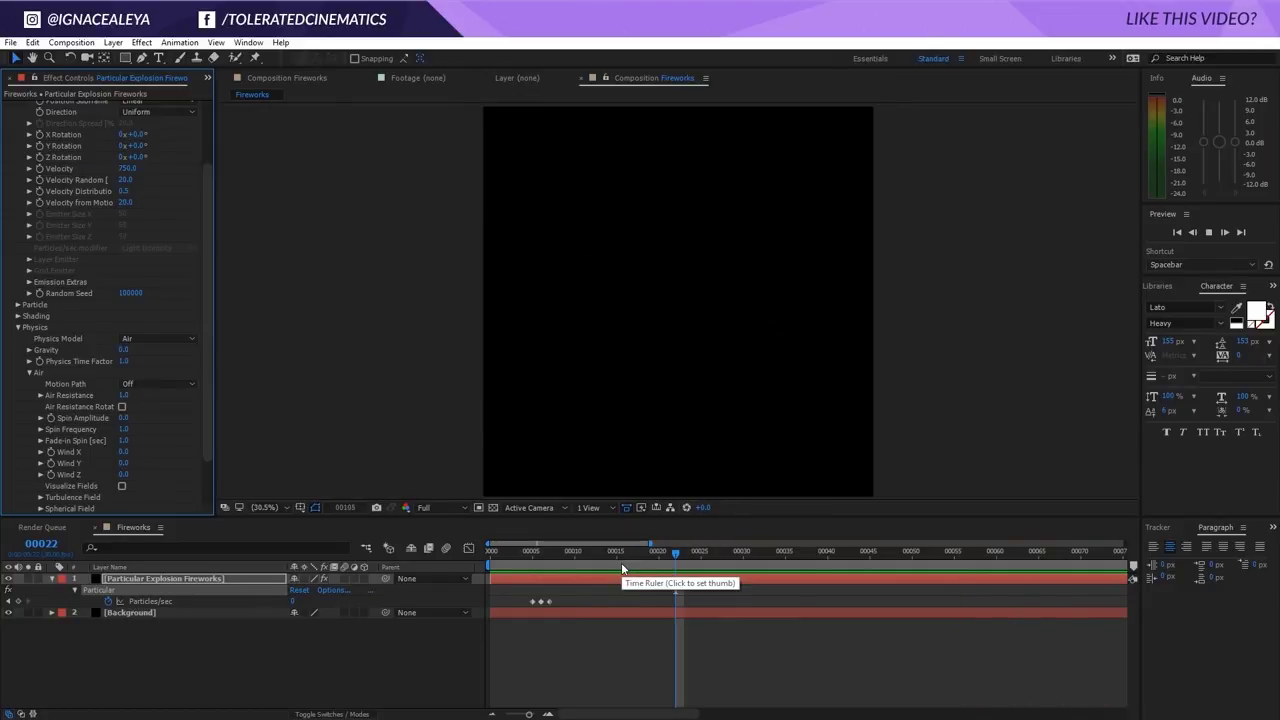
pyautogui.press('space')
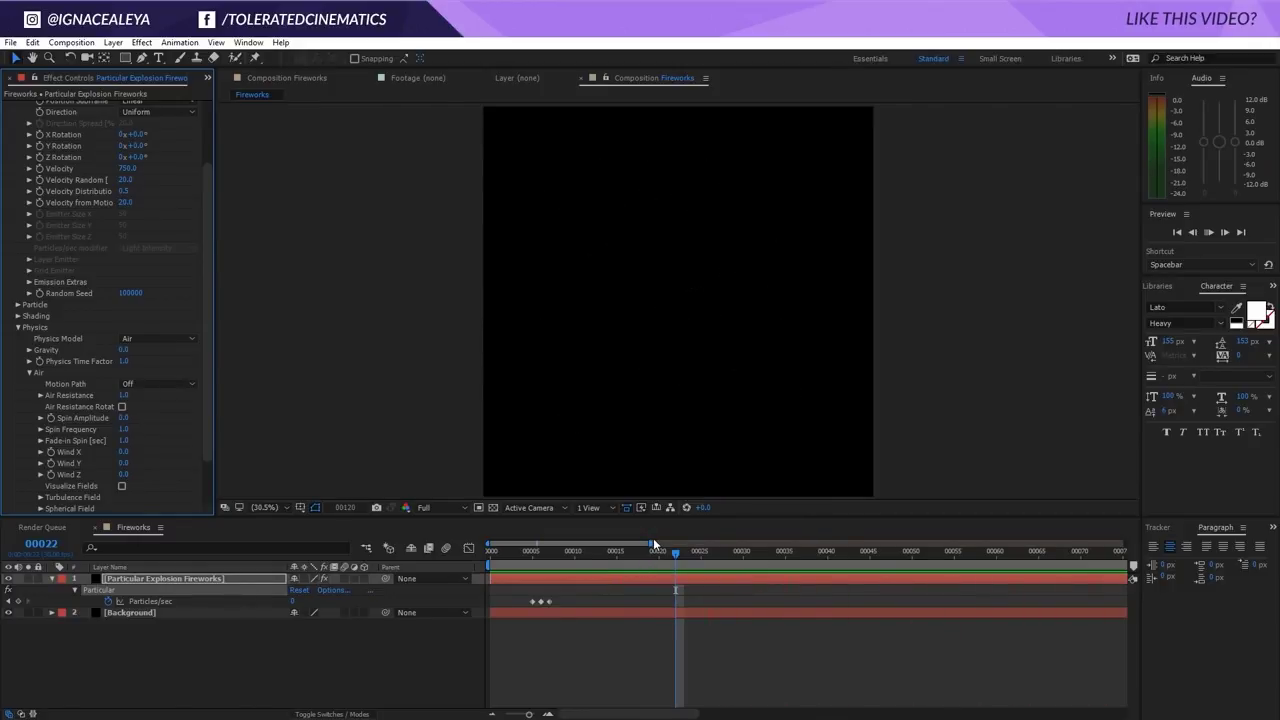
pyautogui.moveTo(652, 541); pyautogui.dragTo(539, 551)
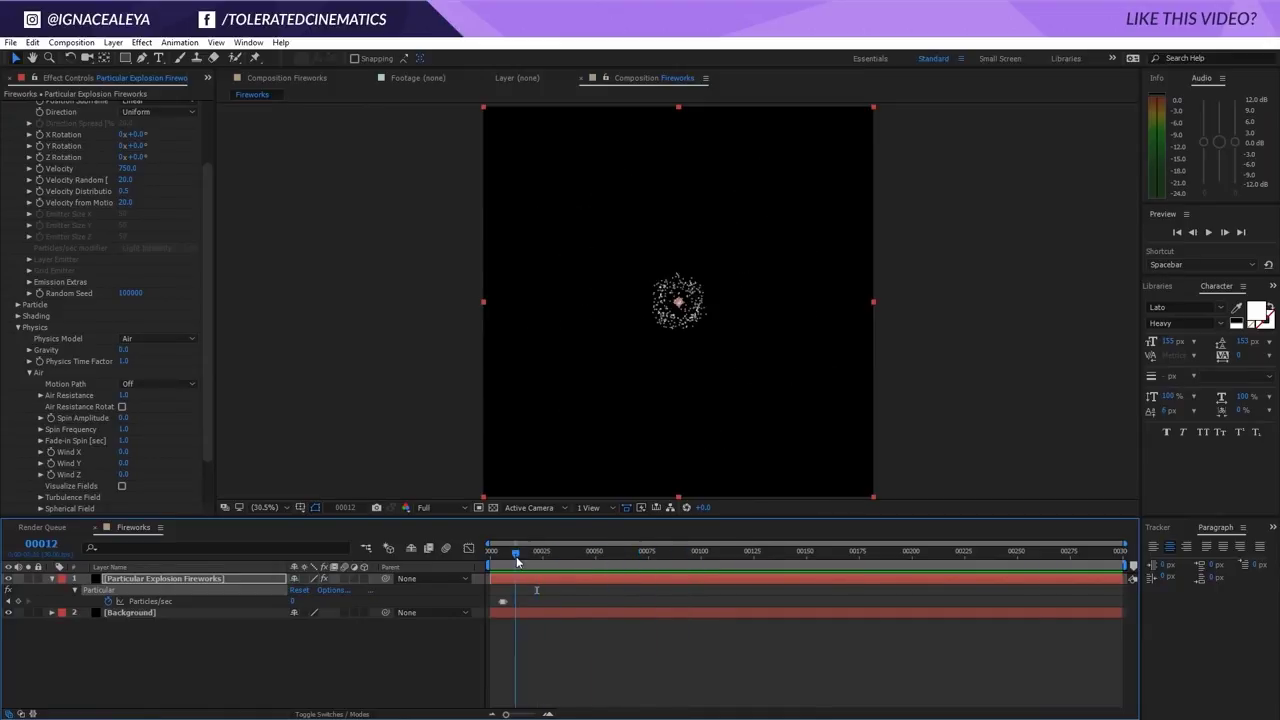
pyautogui.moveTo(539, 551)
pyautogui.mouseDown()
pyautogui.moveTo(645, 553)
pyautogui.moveTo(702, 589)
pyautogui.moveTo(592, 588)
pyautogui.mouseUp()
pyautogui.scroll(3, 15, 275)
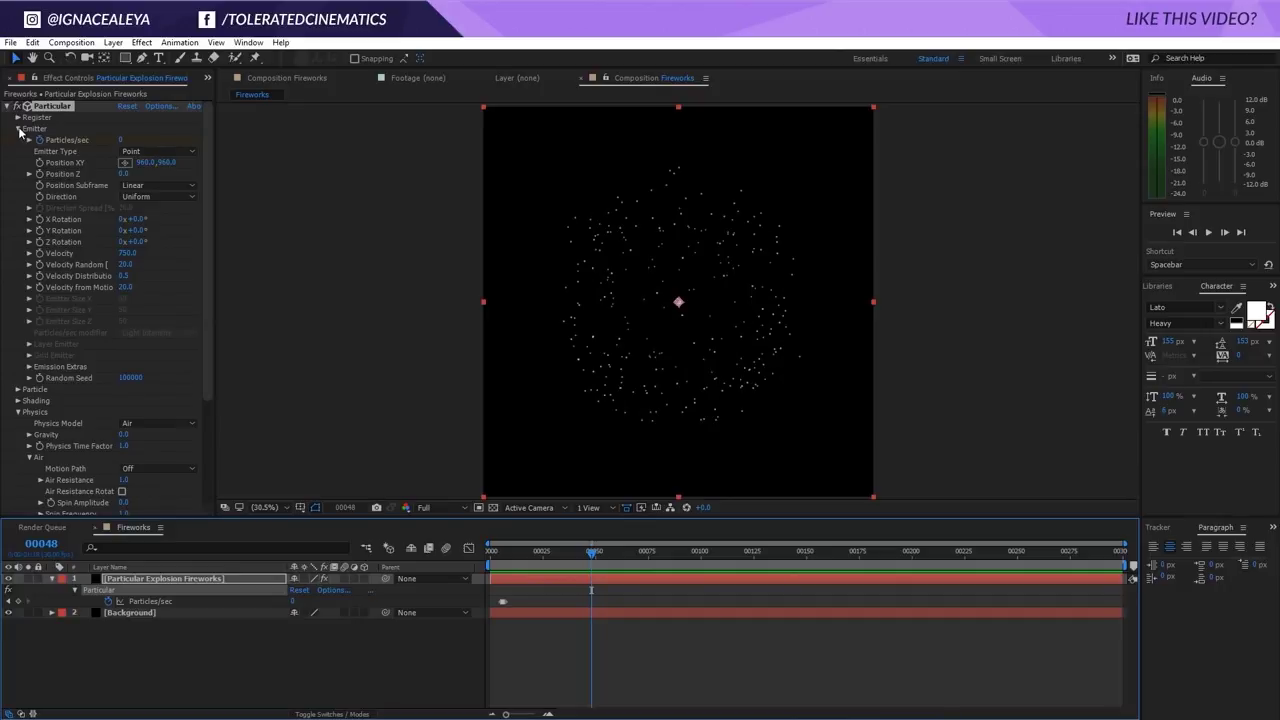
# - Set the particle Life to 2 seconds in the Particle settings
pyautogui.click(17, 129)
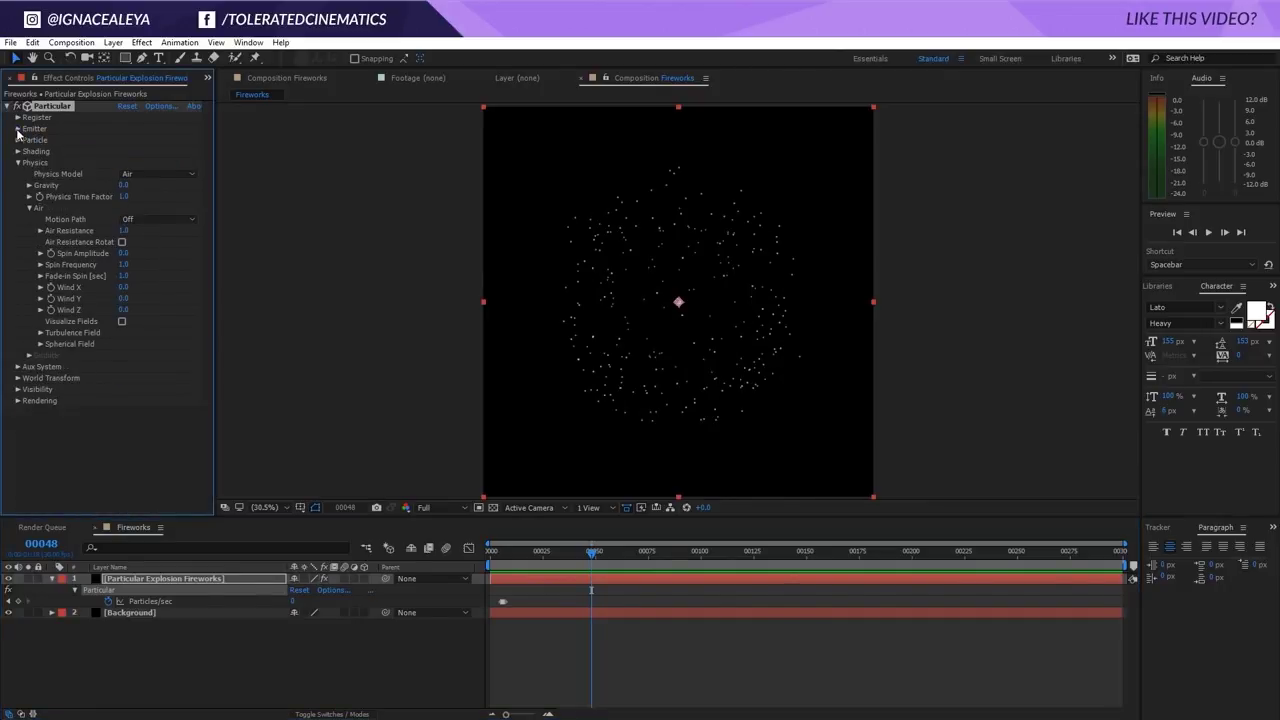
pyautogui.click(17, 140)
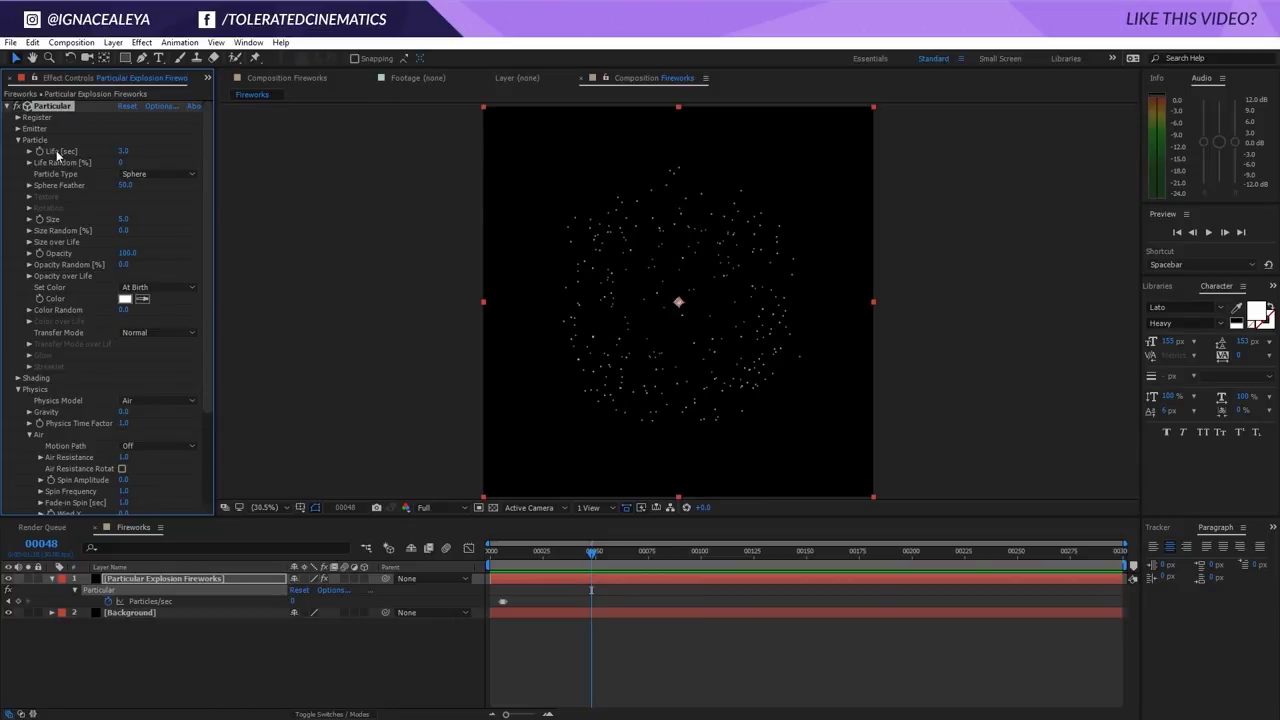
pyautogui.click(123, 151)
pyautogui.write('2')
pyautogui.press('Return')
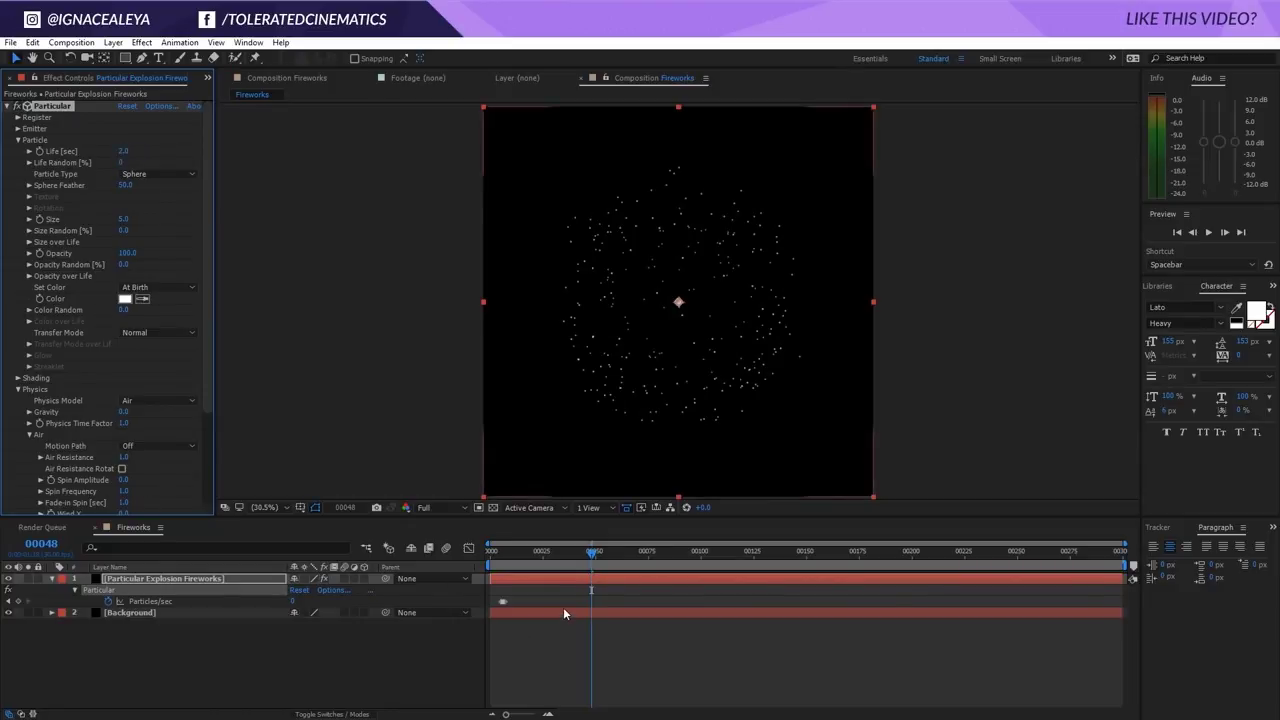
# - Raise Life Random to 100% and preview the burst with varied lifespans
pyautogui.click(563, 612)
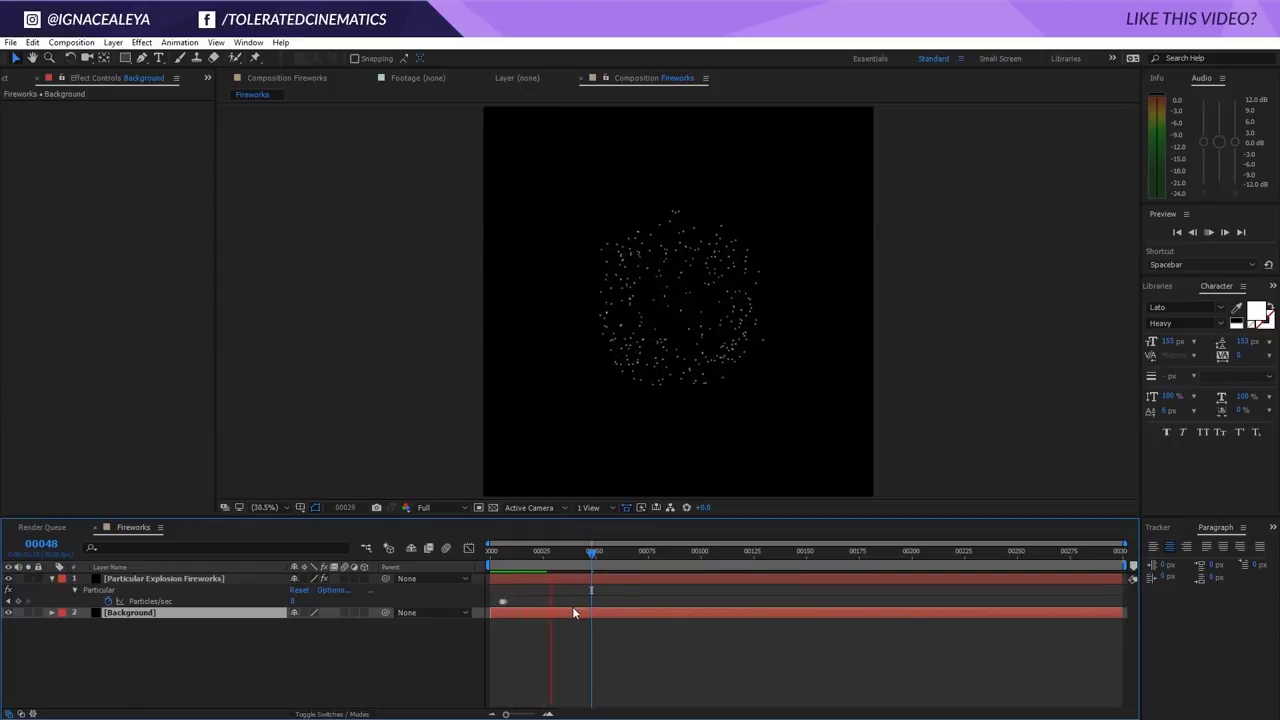
pyautogui.click(640, 578)
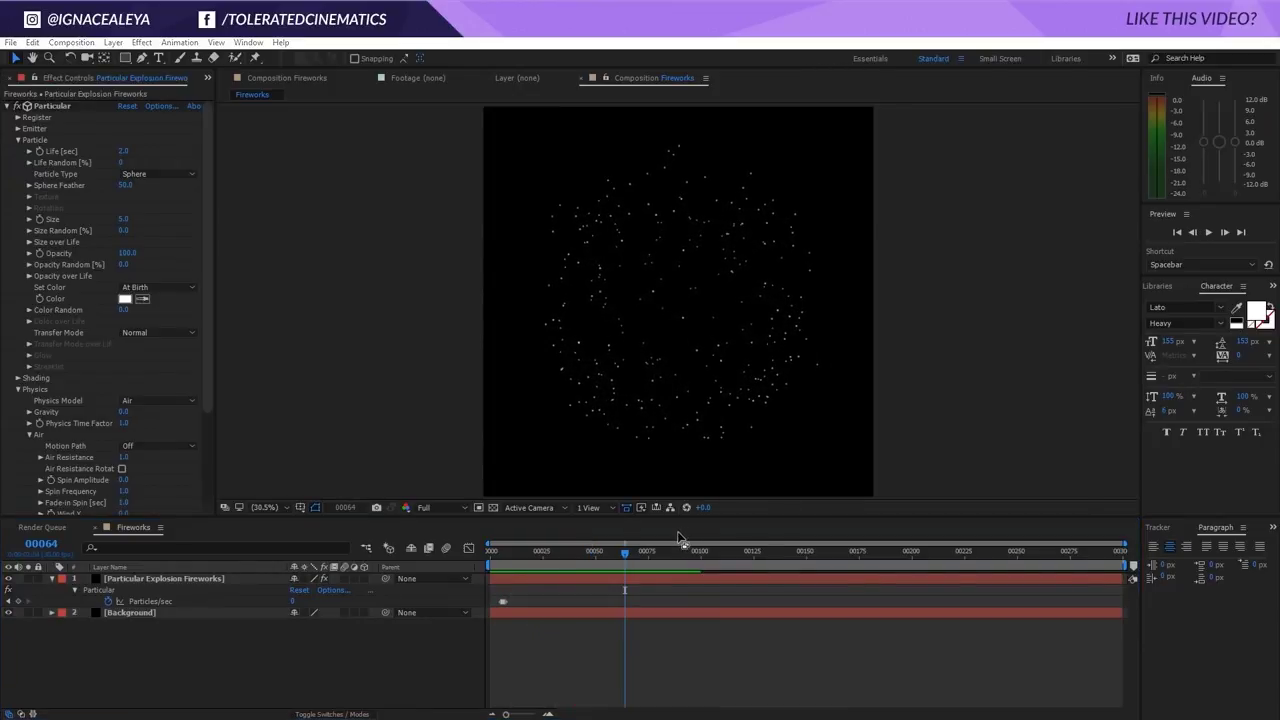
pyautogui.moveTo(623, 555); pyautogui.dragTo(625, 564)
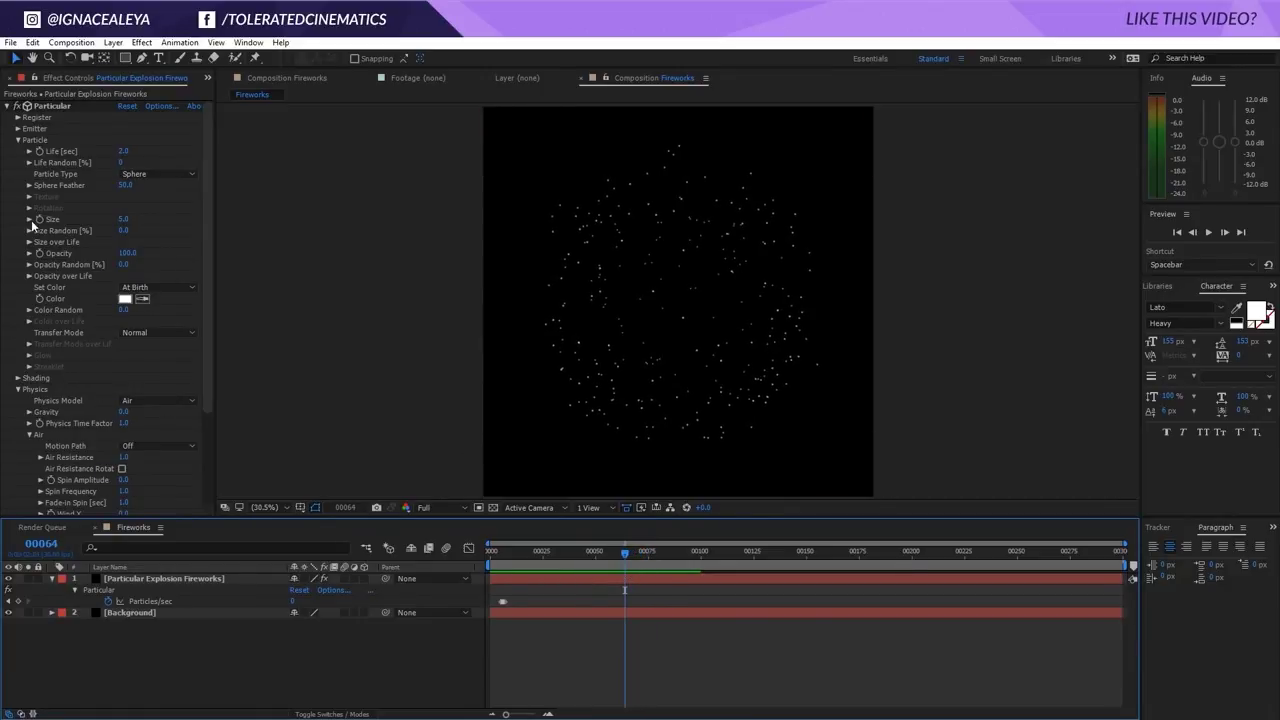
pyautogui.moveTo(121, 162); pyautogui.dragTo(341, 157)
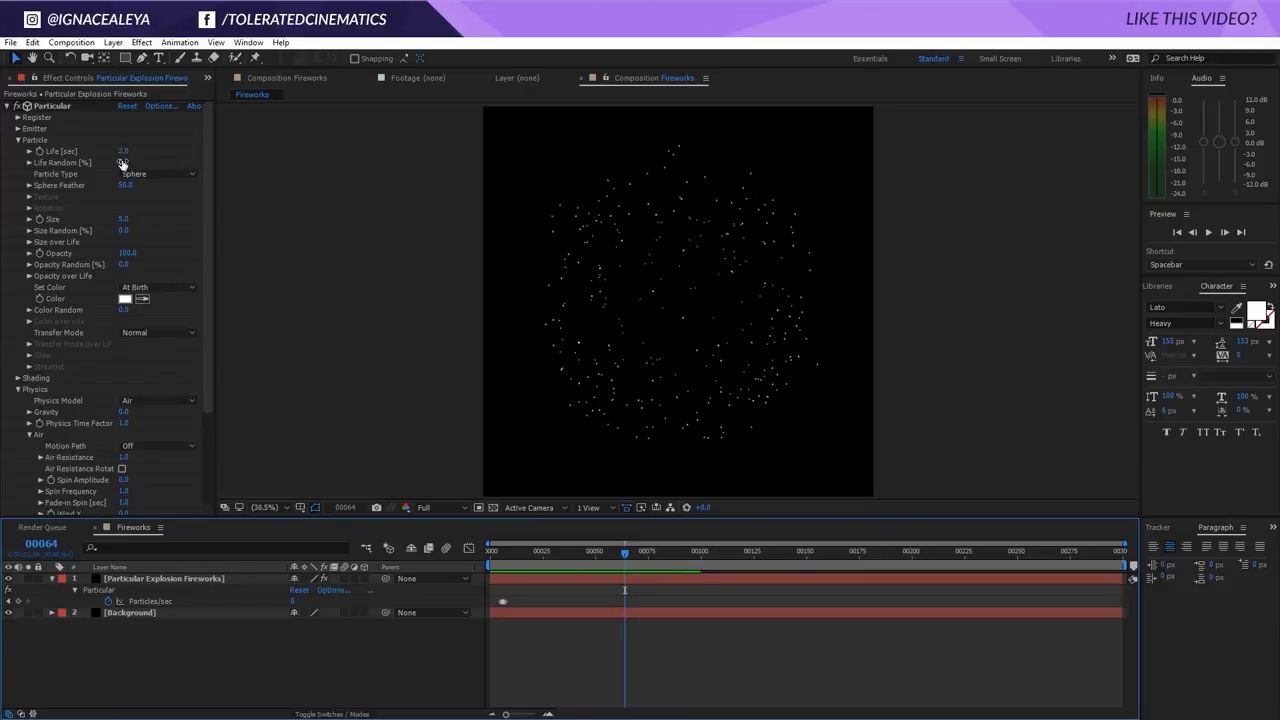
pyautogui.click(664, 618)
pyautogui.press('space')
pyautogui.press('space')
# - Shorten particle Life to 1 second, check the burst fades by frame 112, and expand Opacity over Life
pyautogui.click(123, 151)
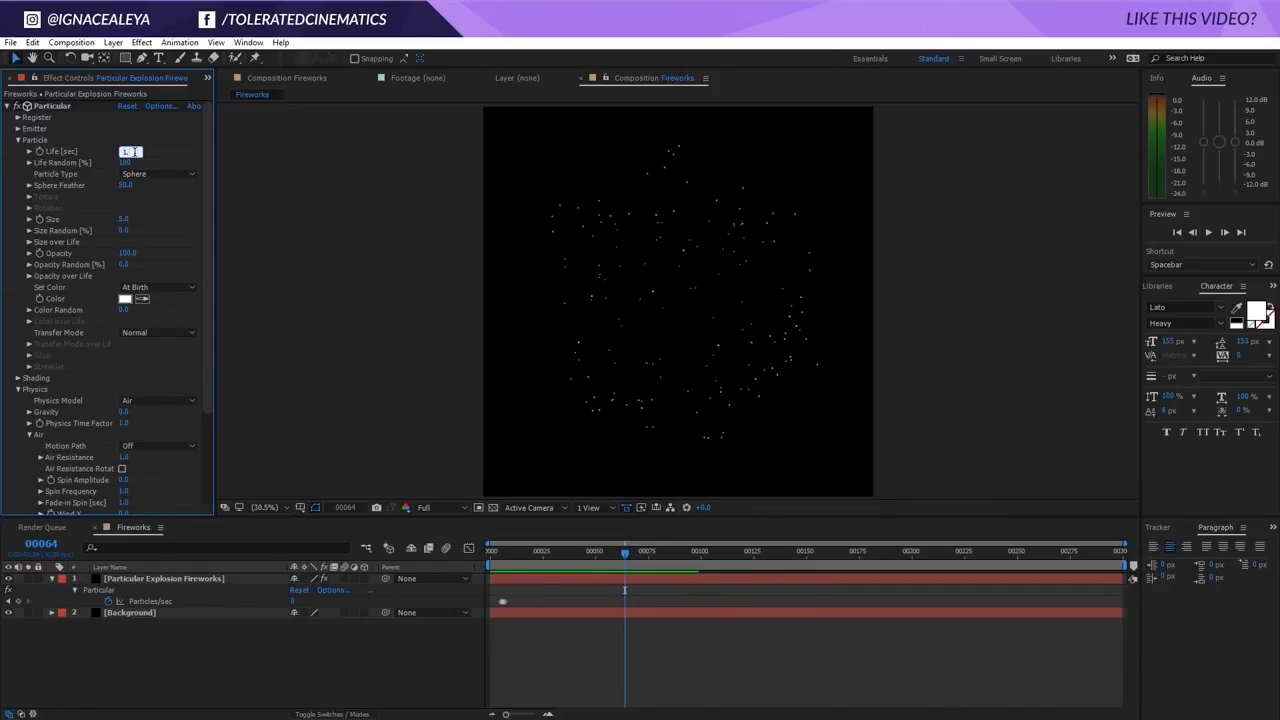
pyautogui.write('1.751')
pyautogui.press('Return')
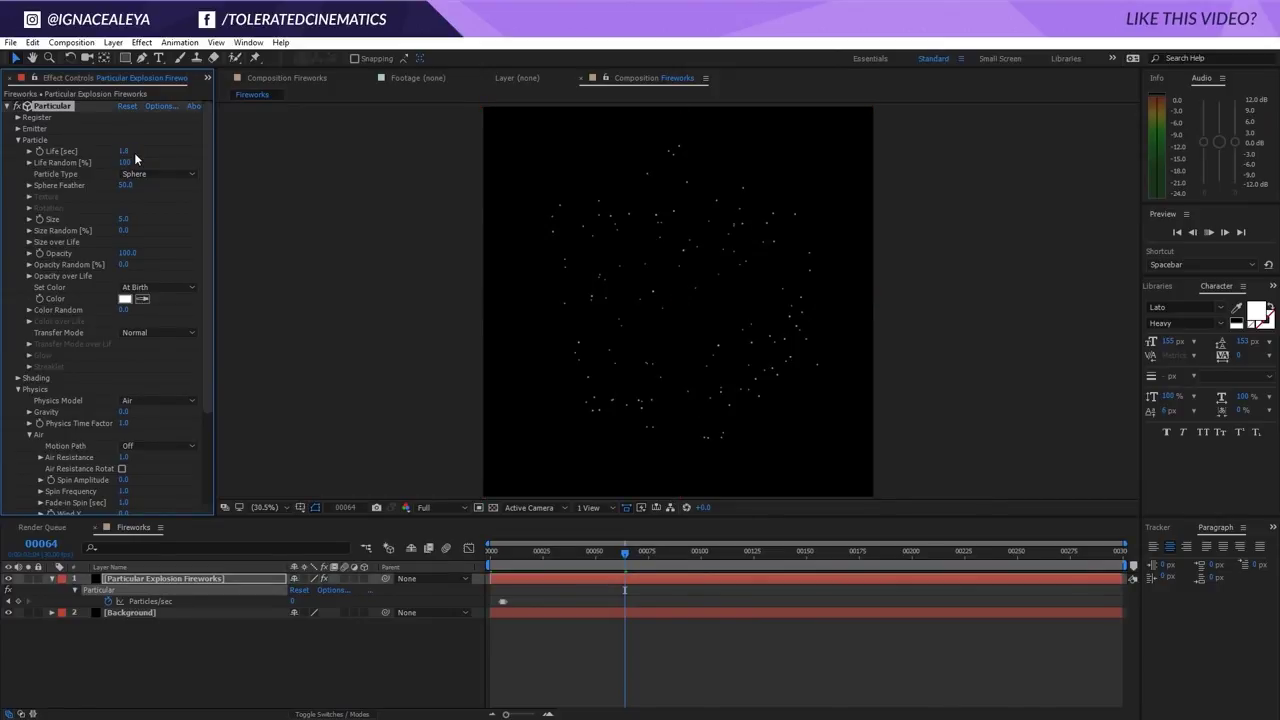
pyautogui.press('space')
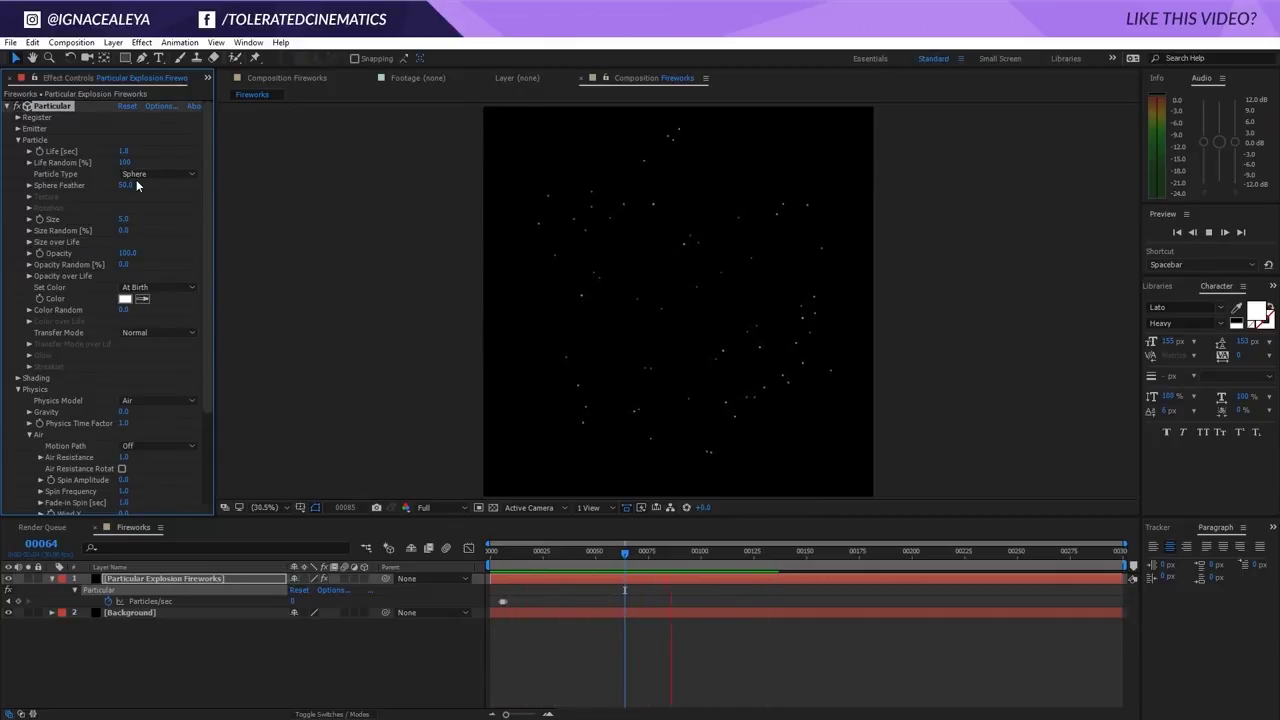
pyautogui.moveTo(652, 551); pyautogui.dragTo(665, 551)
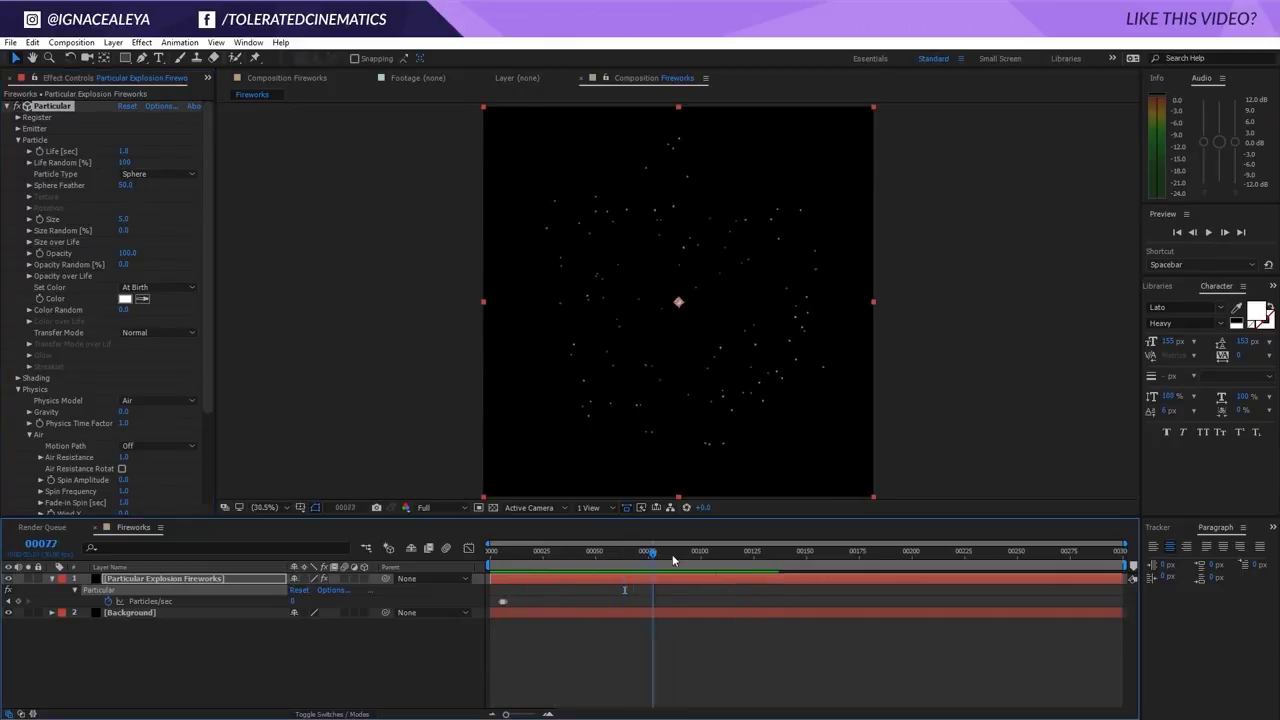
pyautogui.moveTo(542, 552)
pyautogui.mouseDown()
pyautogui.moveTo(629, 557)
pyautogui.moveTo(628, 573)
pyautogui.moveTo(679, 586)
pyautogui.moveTo(640, 602)
pyautogui.mouseUp()
pyautogui.moveTo(639, 602); pyautogui.dragTo(726, 604)
pyautogui.click(29, 276)
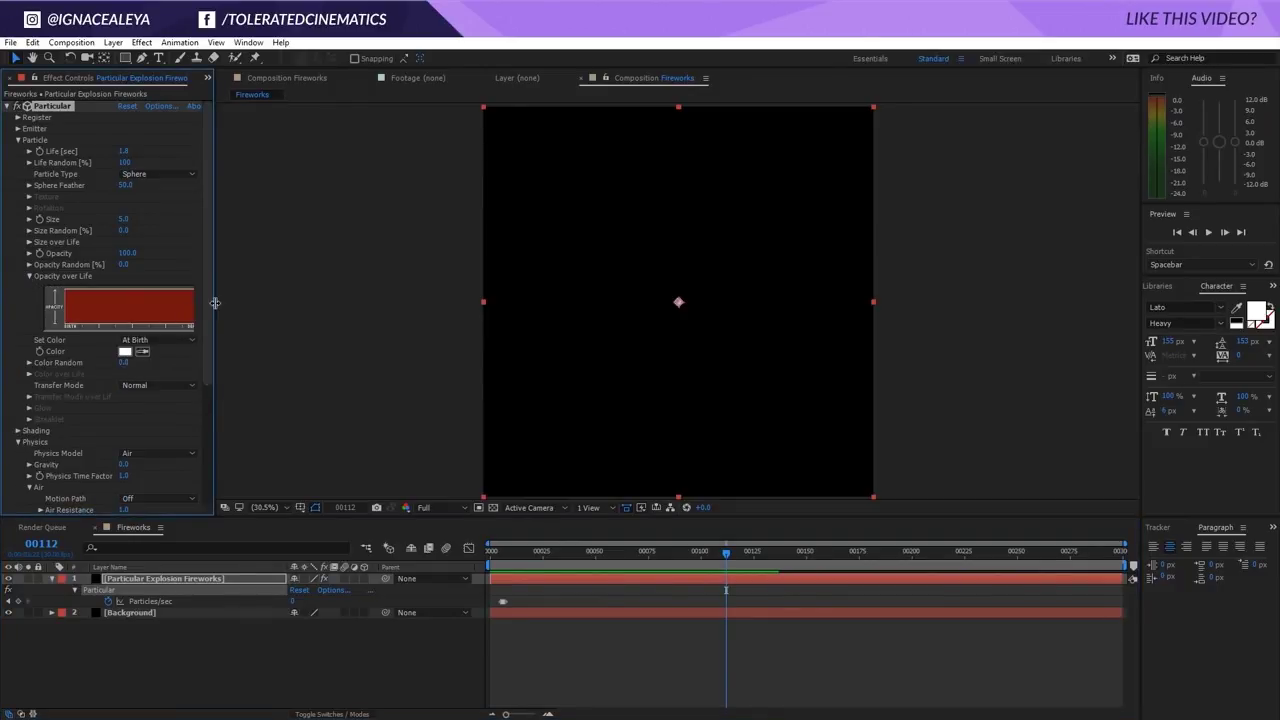
# - Apply the descending ramp to the Opacity over Life graph and preview the fading sparks
pyautogui.moveTo(214, 302); pyautogui.dragTo(278, 303)
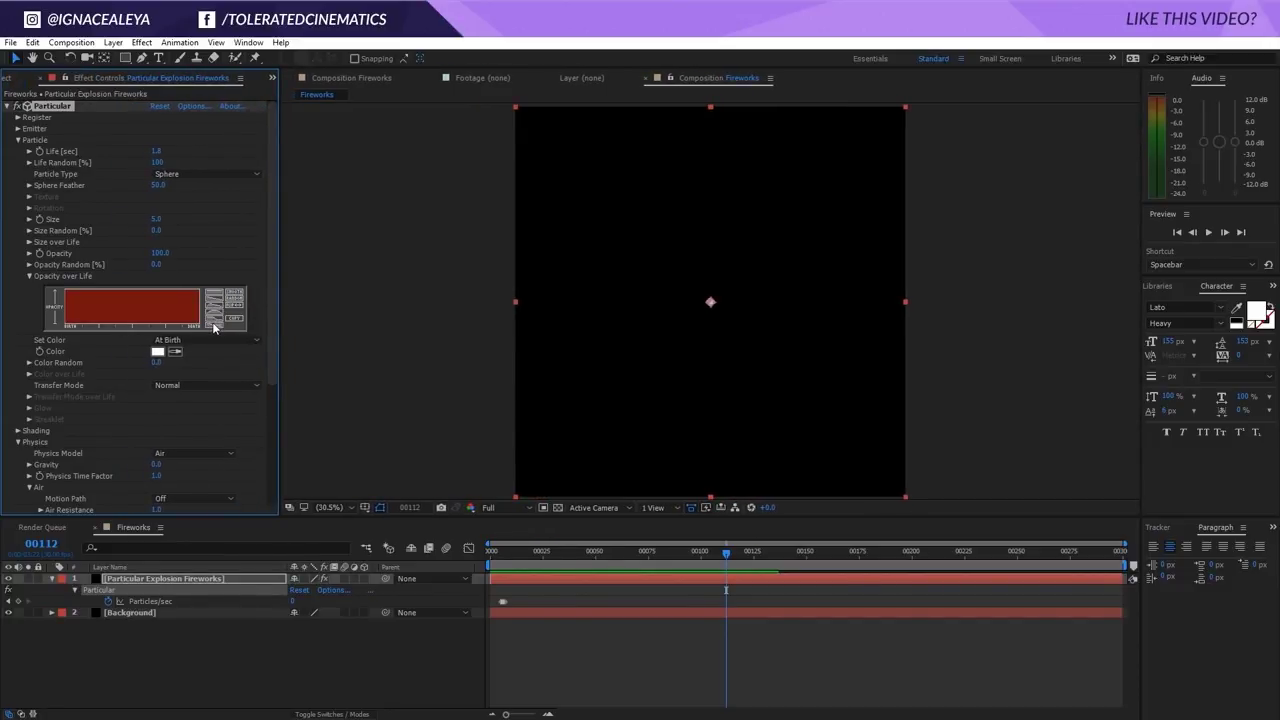
pyautogui.moveTo(67, 292); pyautogui.dragTo(151, 311)
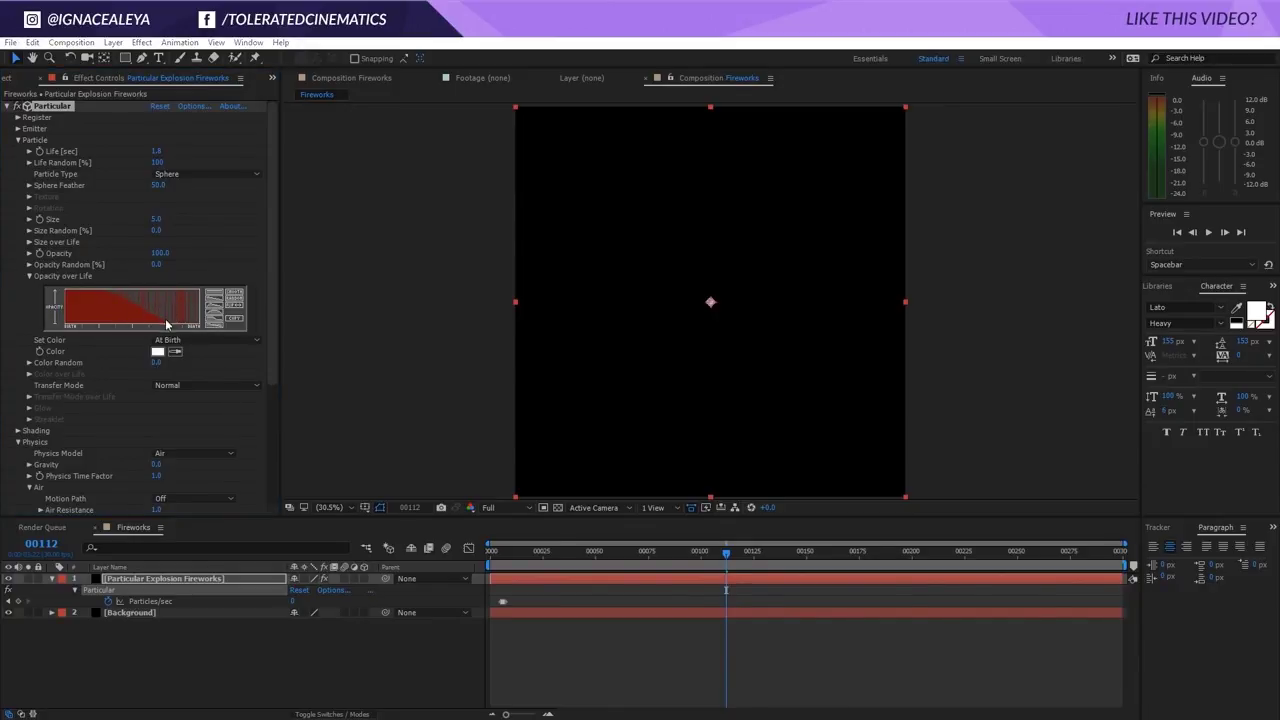
pyautogui.click(688, 637)
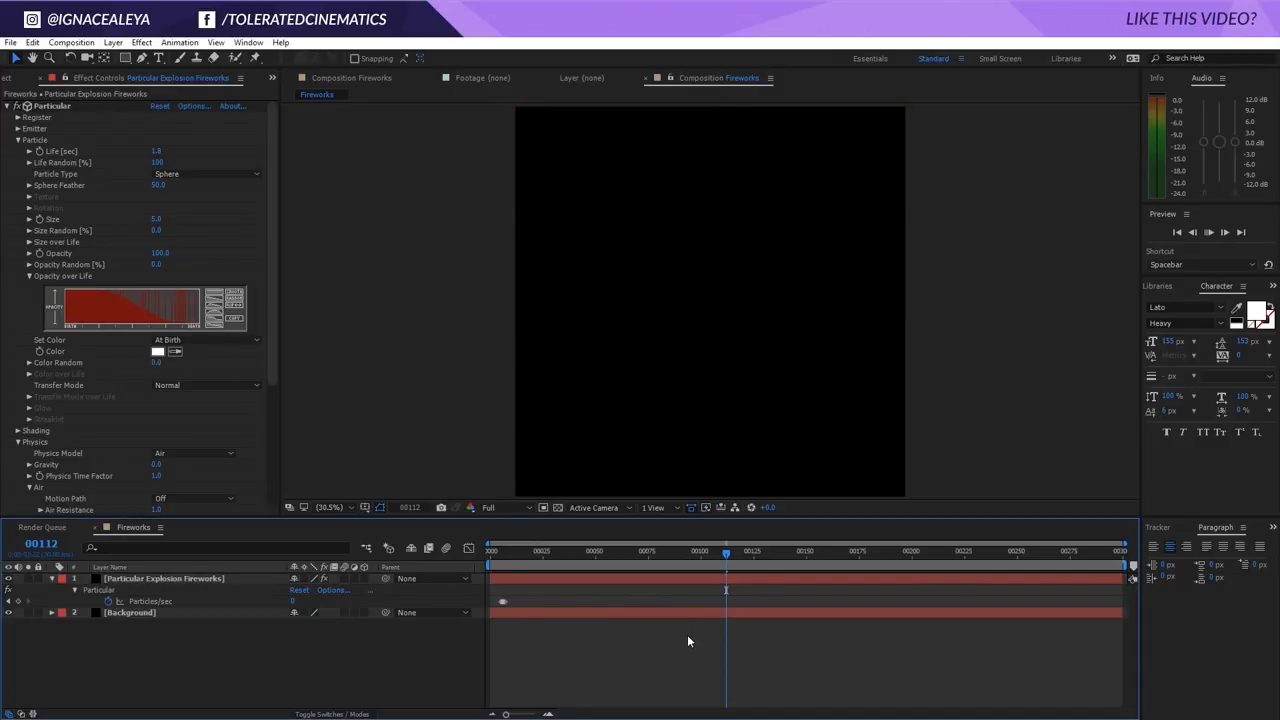
pyautogui.press('space')
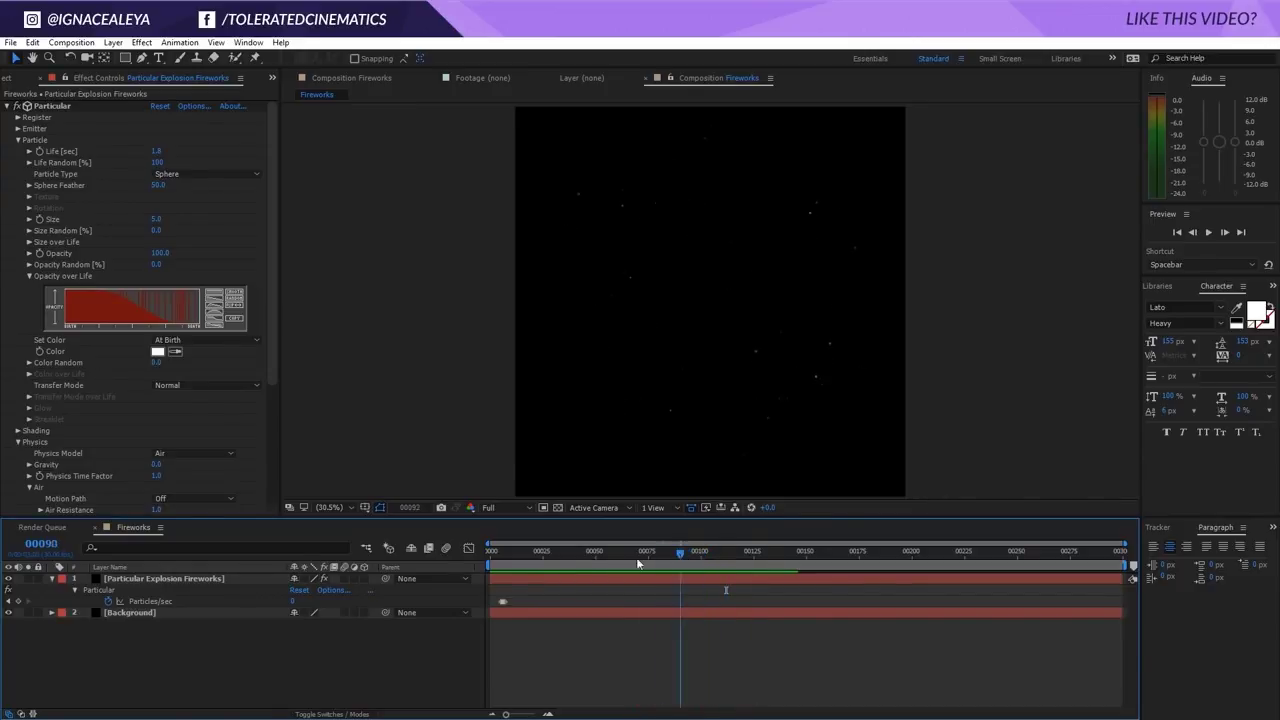
pyautogui.moveTo(533, 566); pyautogui.dragTo(588, 570)
# - Set Physics Gravity to 100 and preview the falling sparks
pyautogui.click(155, 465)
pyautogui.write('100')
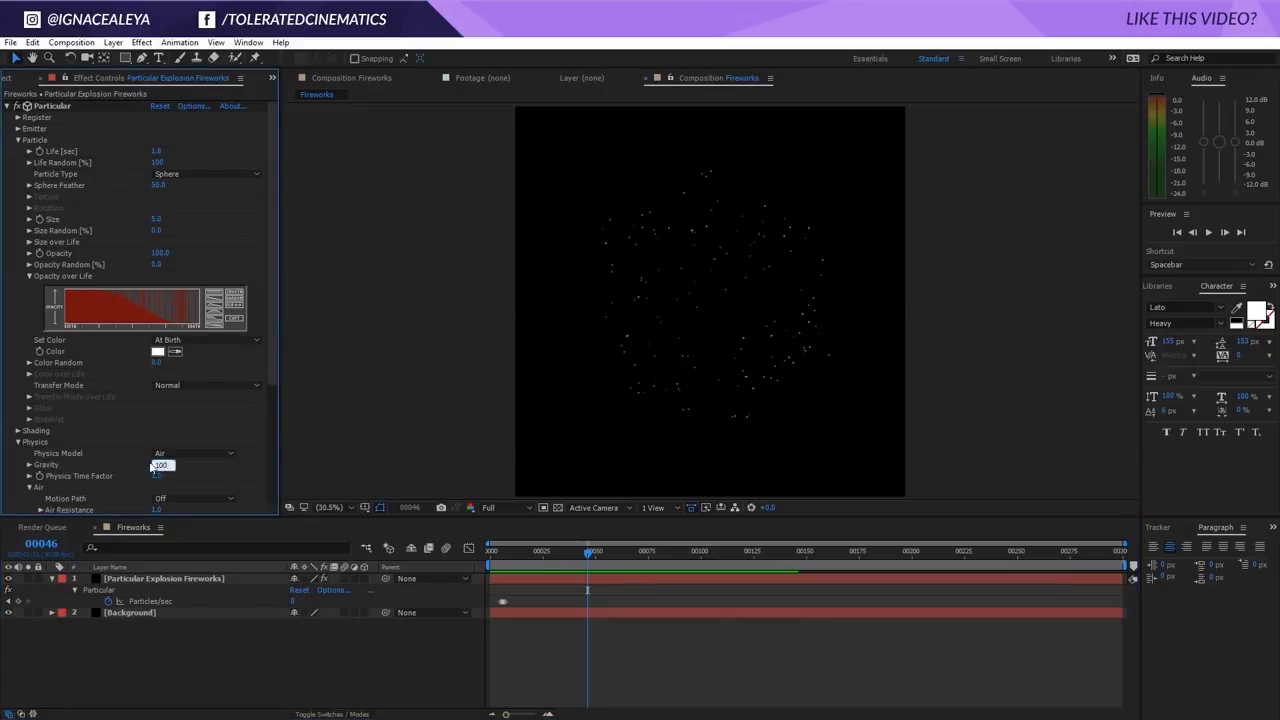
pyautogui.press('Return')
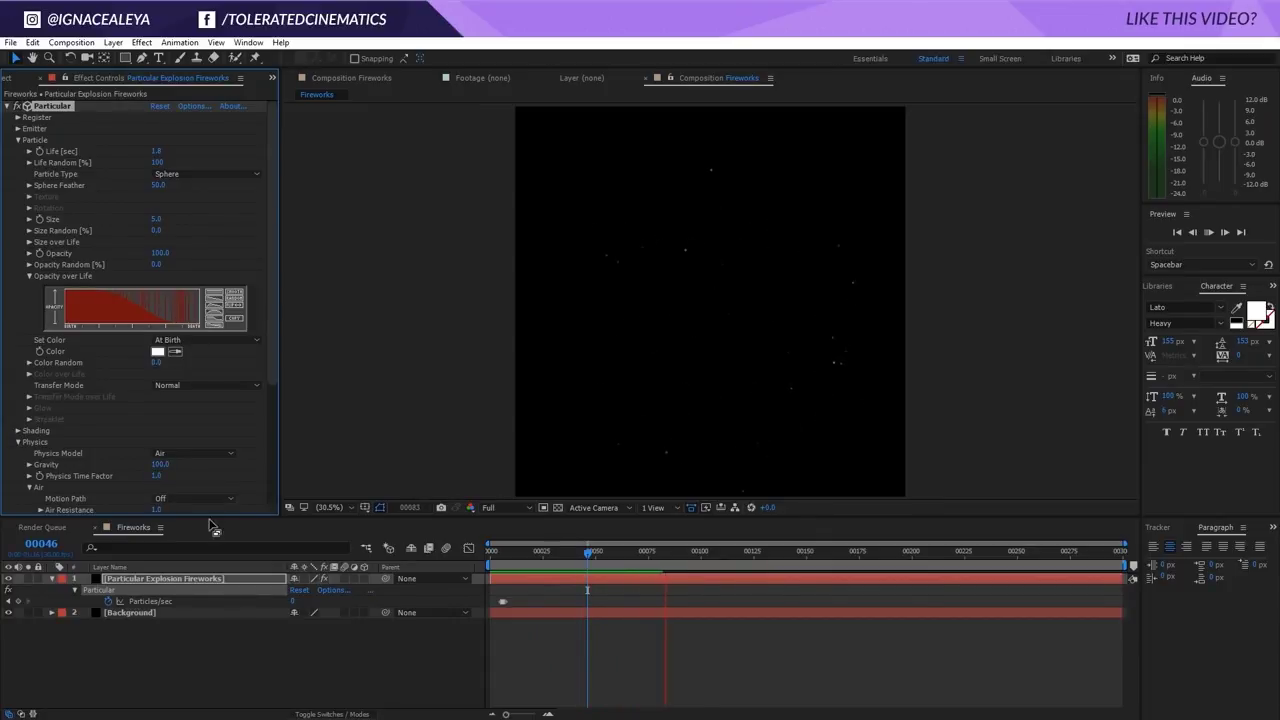
pyautogui.moveTo(588, 553); pyautogui.dragTo(565, 556)
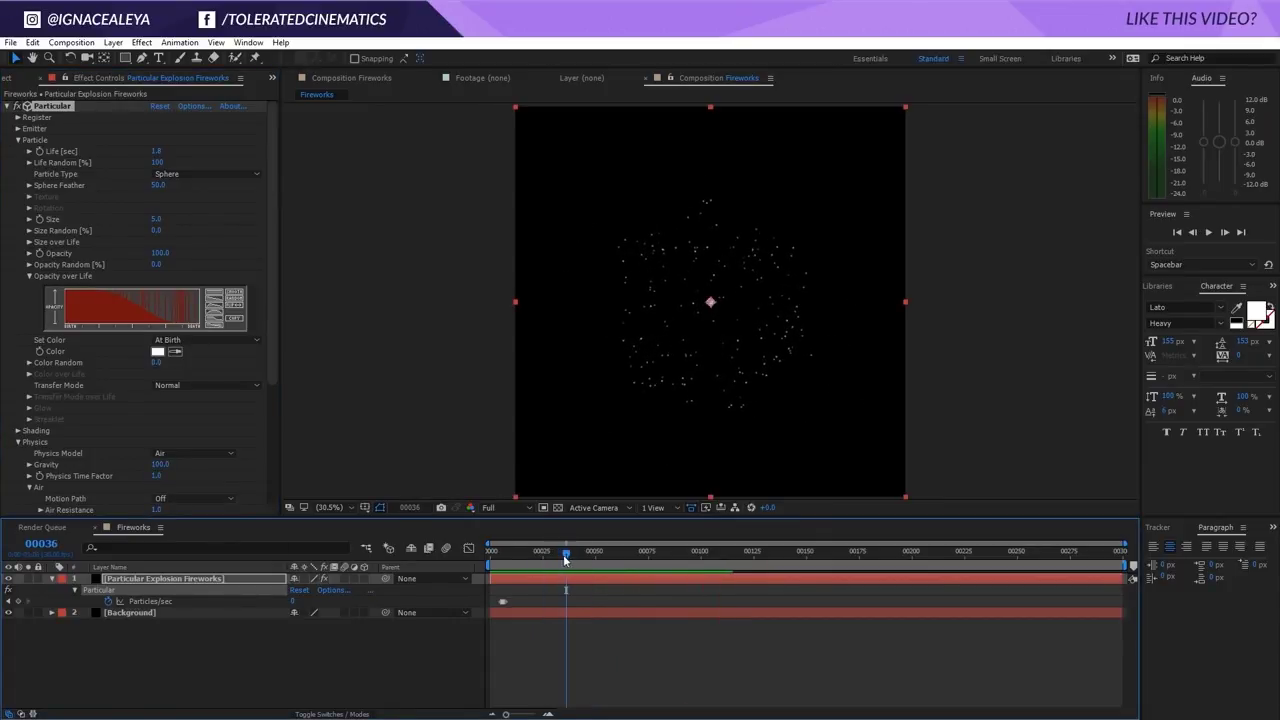
# - Lower the emitter Velocity to 700, then to 650
pyautogui.click(271, 263)
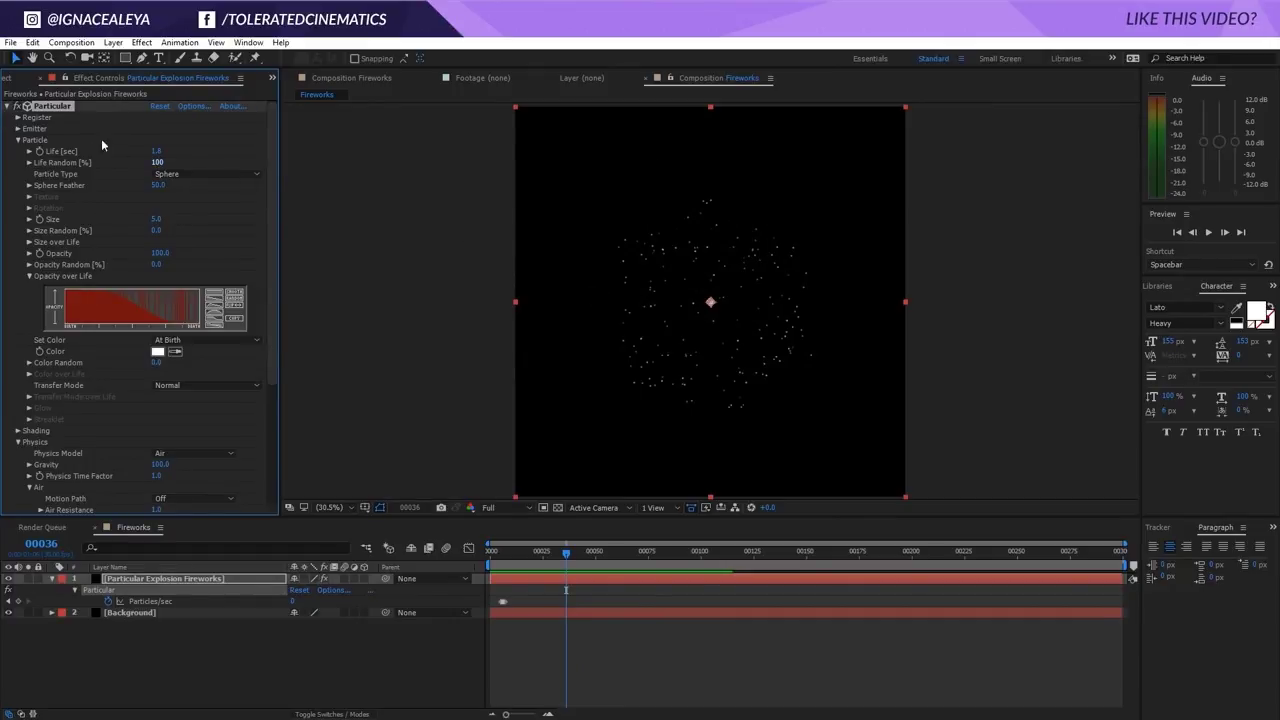
pyautogui.click(18, 129)
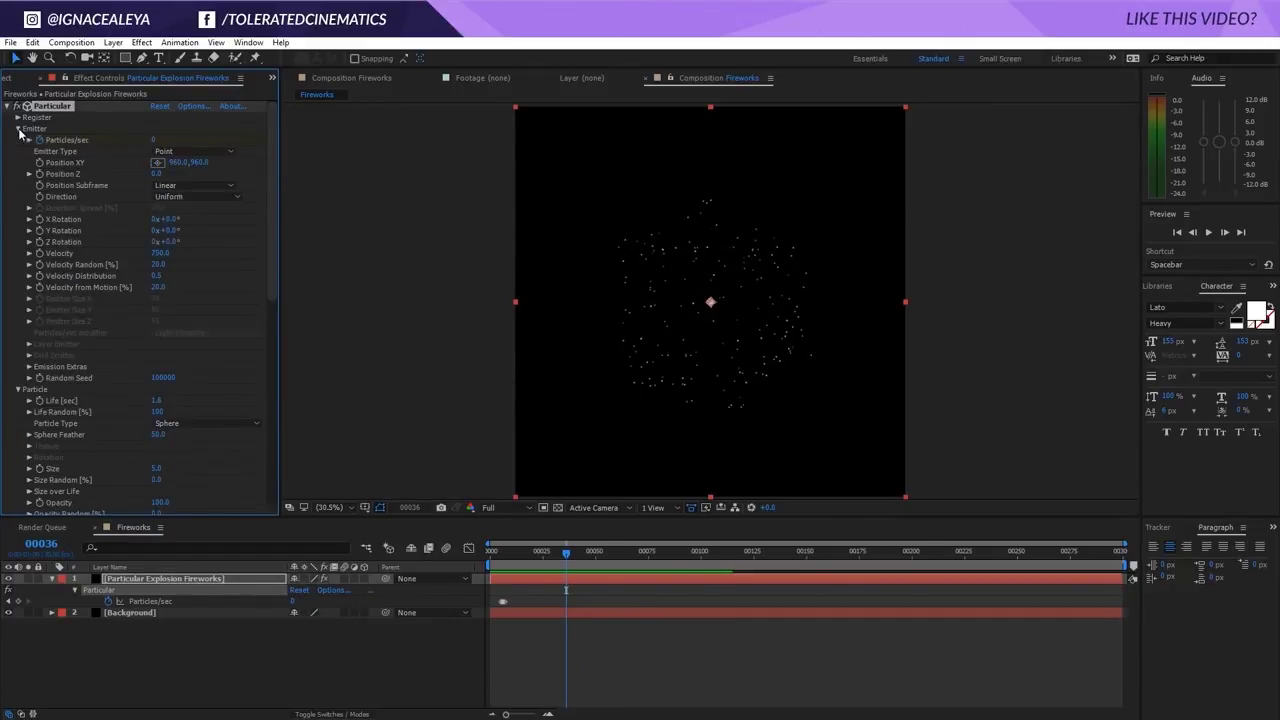
pyautogui.click(161, 254)
pyautogui.write('700')
pyautogui.press('Return')
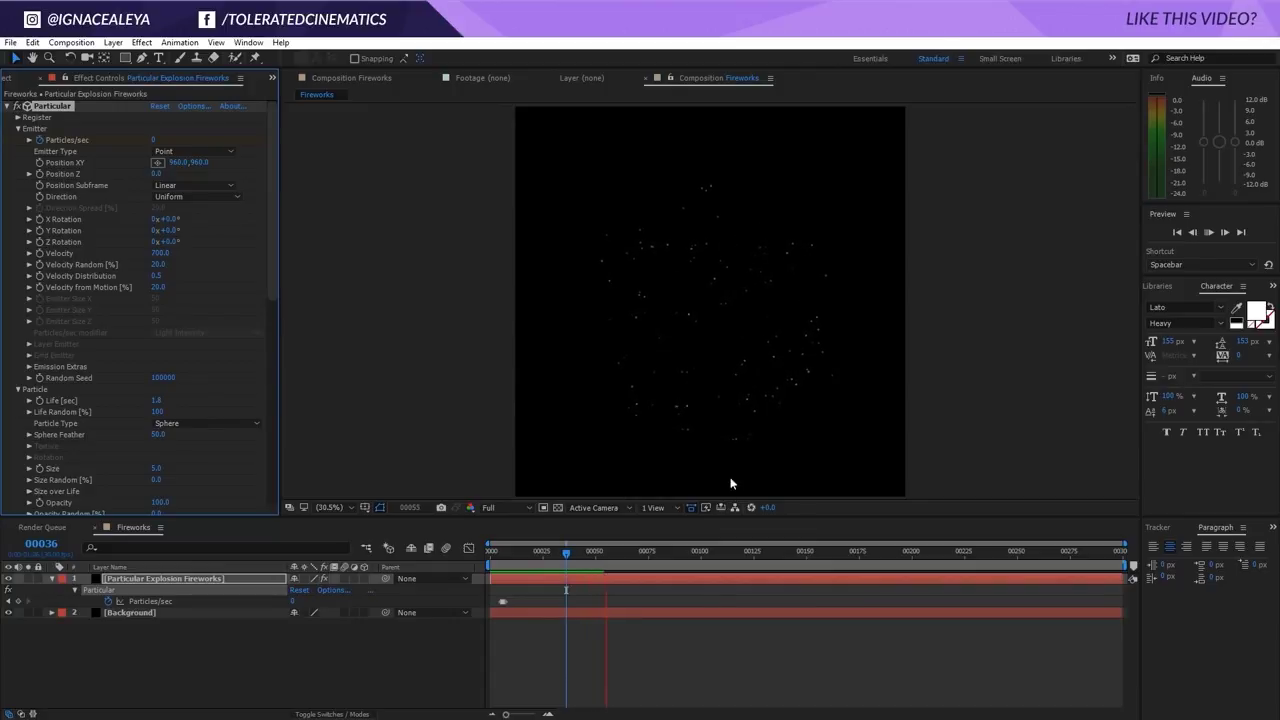
pyautogui.click(730, 553)
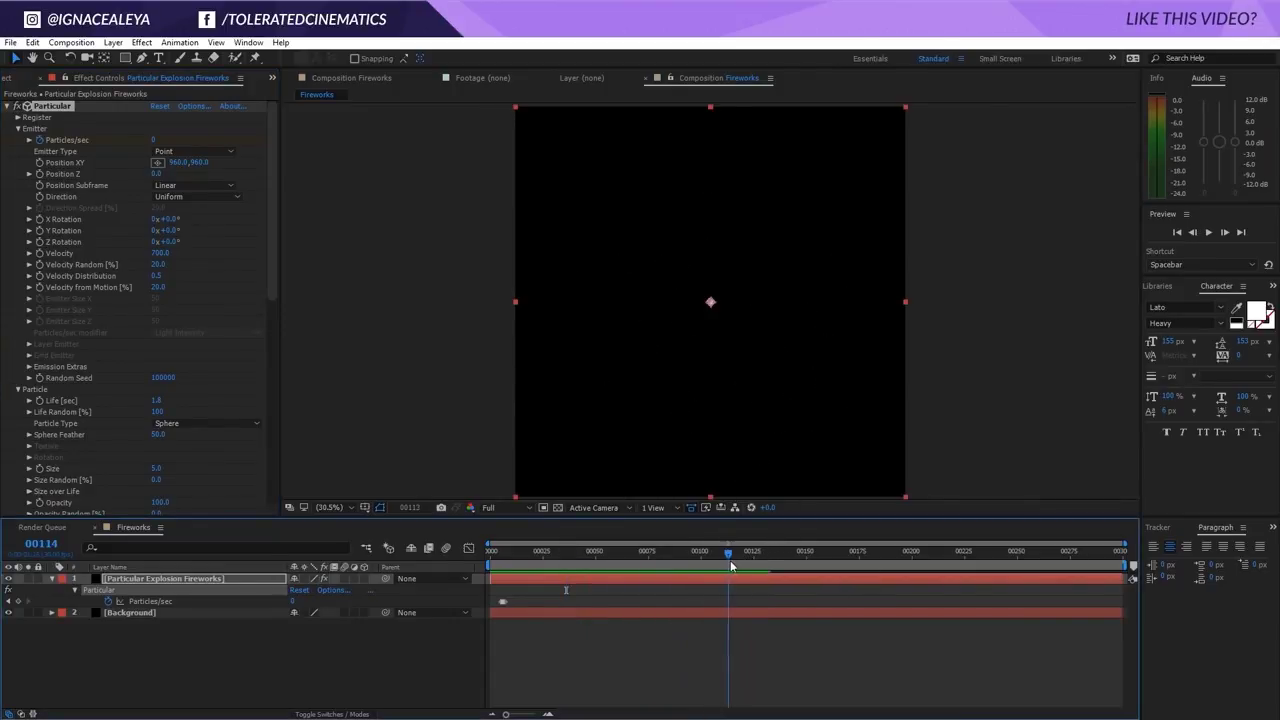
pyautogui.click(160, 253)
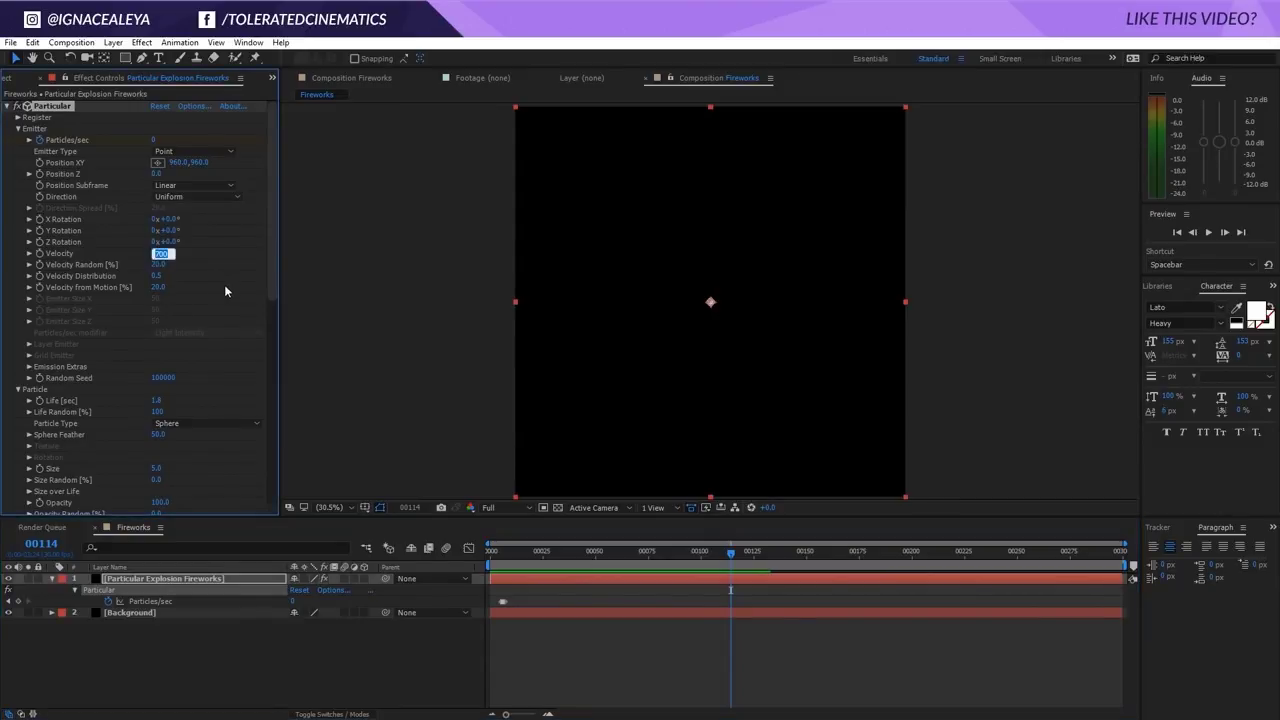
pyautogui.write('650')
pyautogui.press('Return')
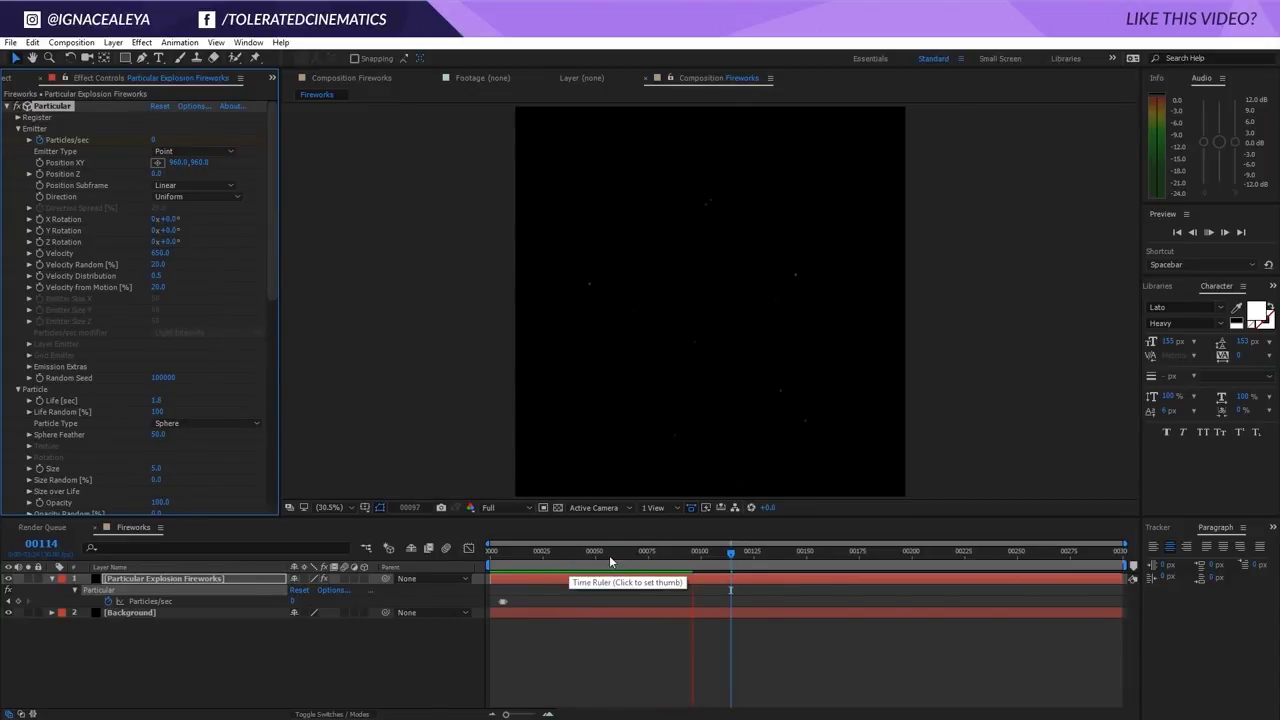
pyautogui.moveTo(670, 555); pyautogui.dragTo(633, 555)
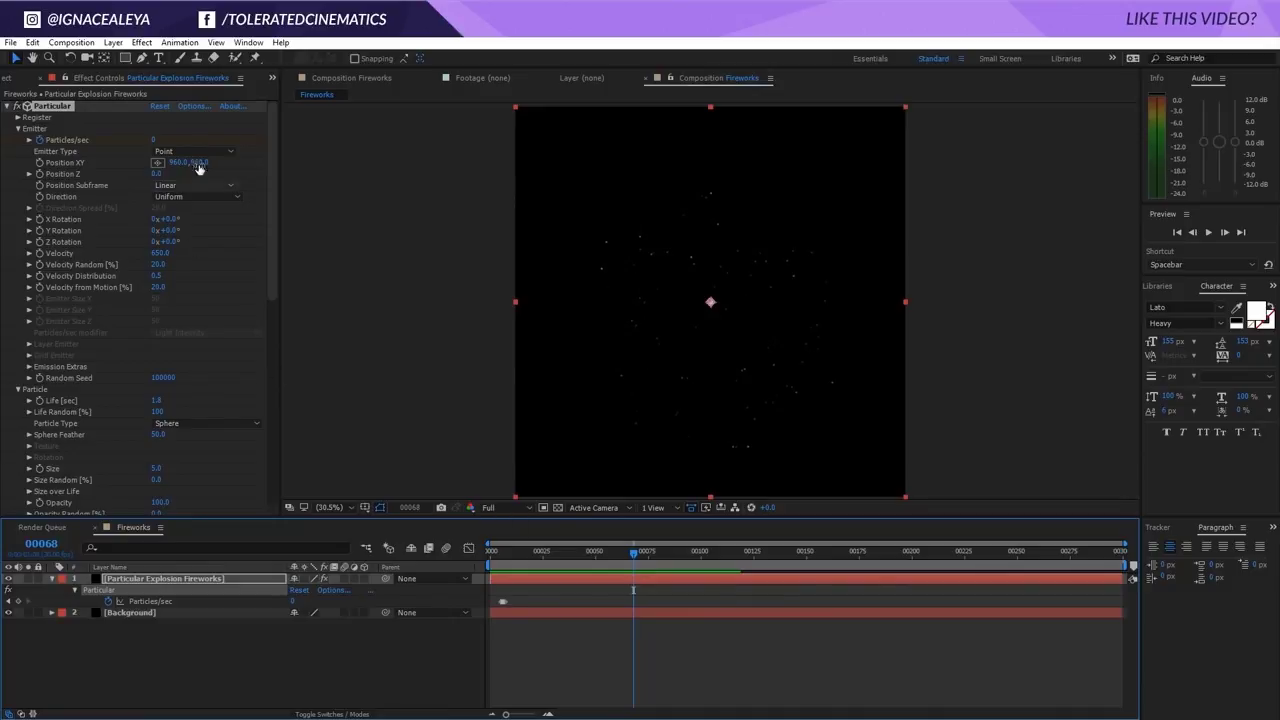
# - Raise the emitter higher via Position XY's Y value and preview the burst
pyautogui.moveTo(200, 161); pyautogui.dragTo(100, 182)
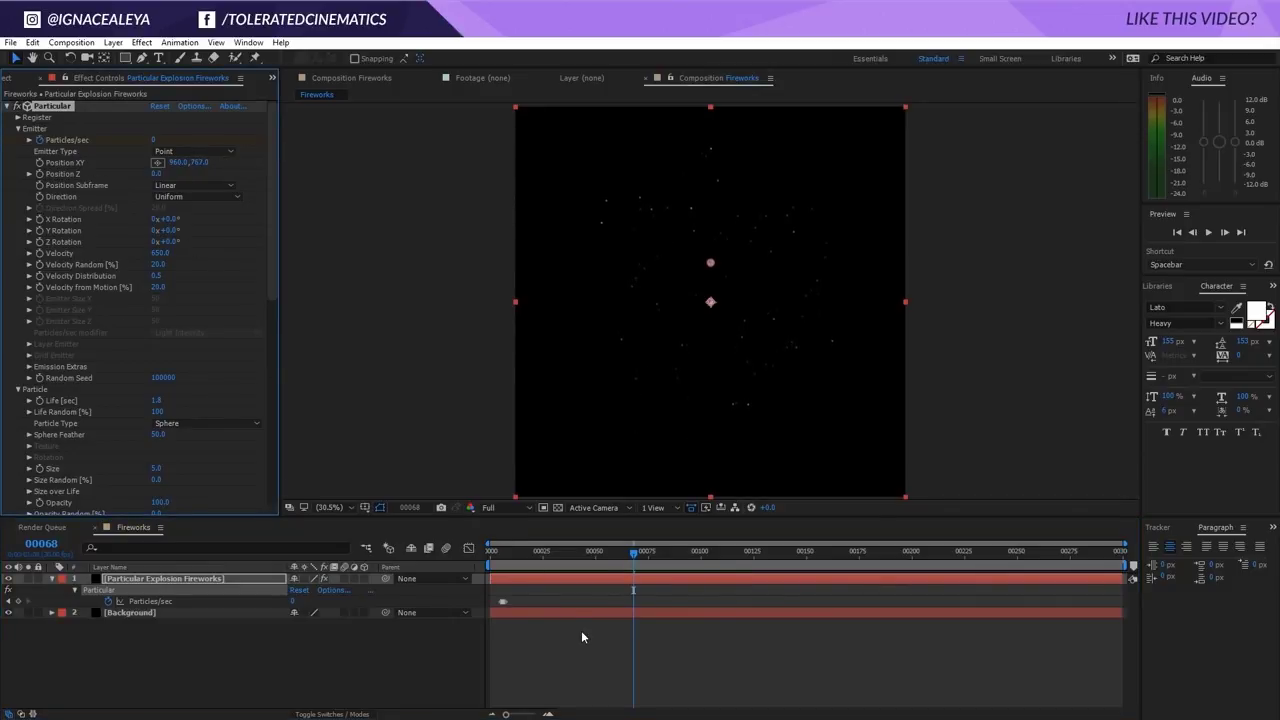
pyautogui.press('space')
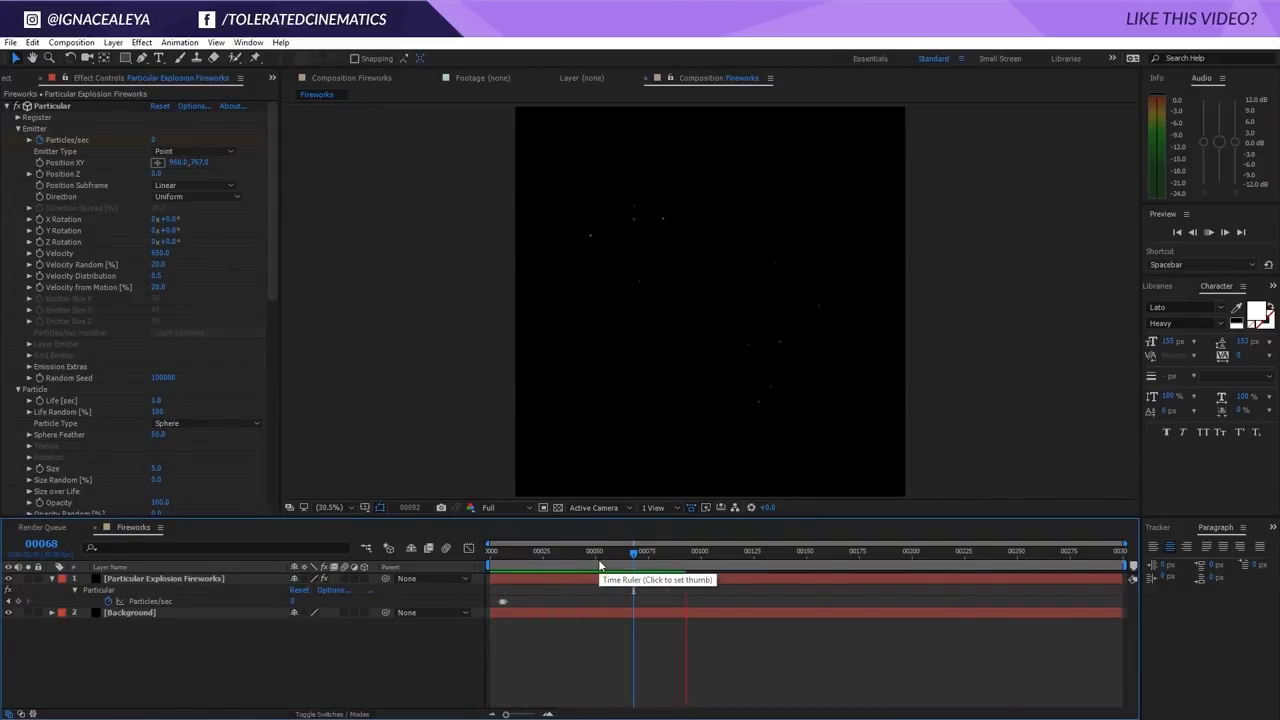
pyautogui.moveTo(562, 566); pyautogui.dragTo(631, 570)
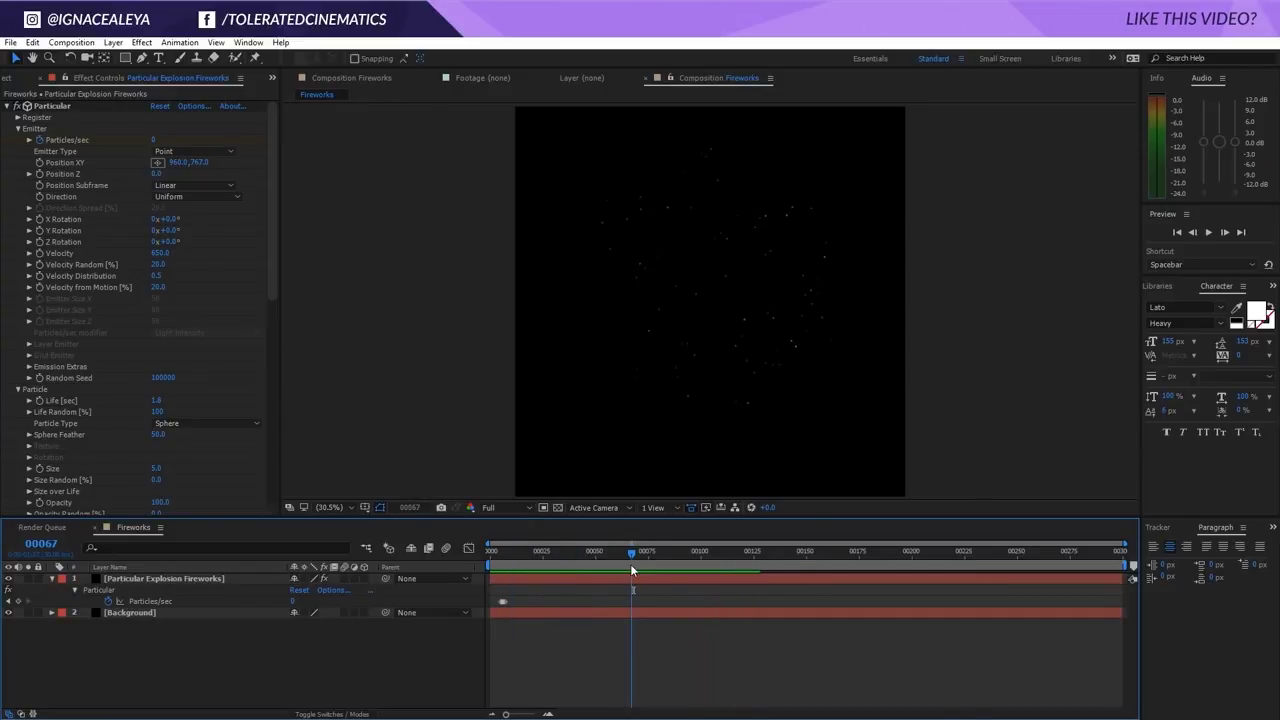
pyautogui.moveTo(268, 269); pyautogui.dragTo(271, 402)
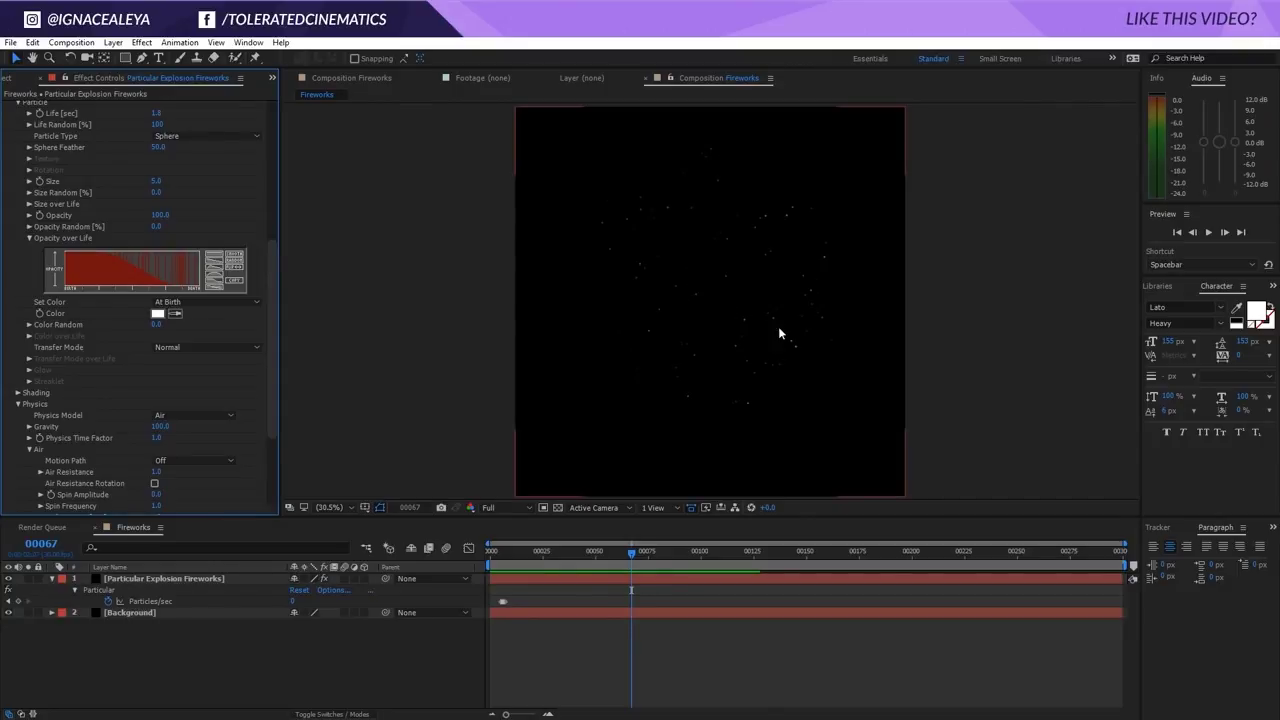
# - Scroll to Particular's Set Color and change it from At Birth to Over Life
pyautogui.moveTo(272, 259); pyautogui.dragTo(274, 294)
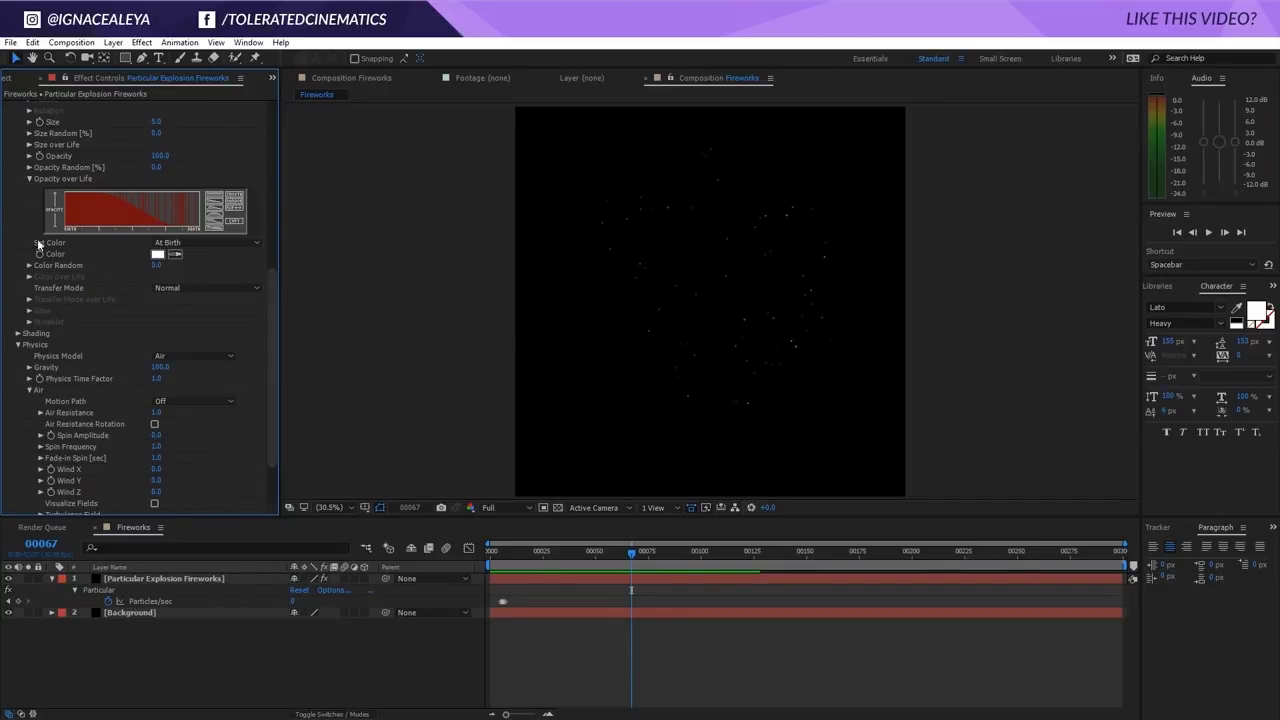
pyautogui.click(176, 243)
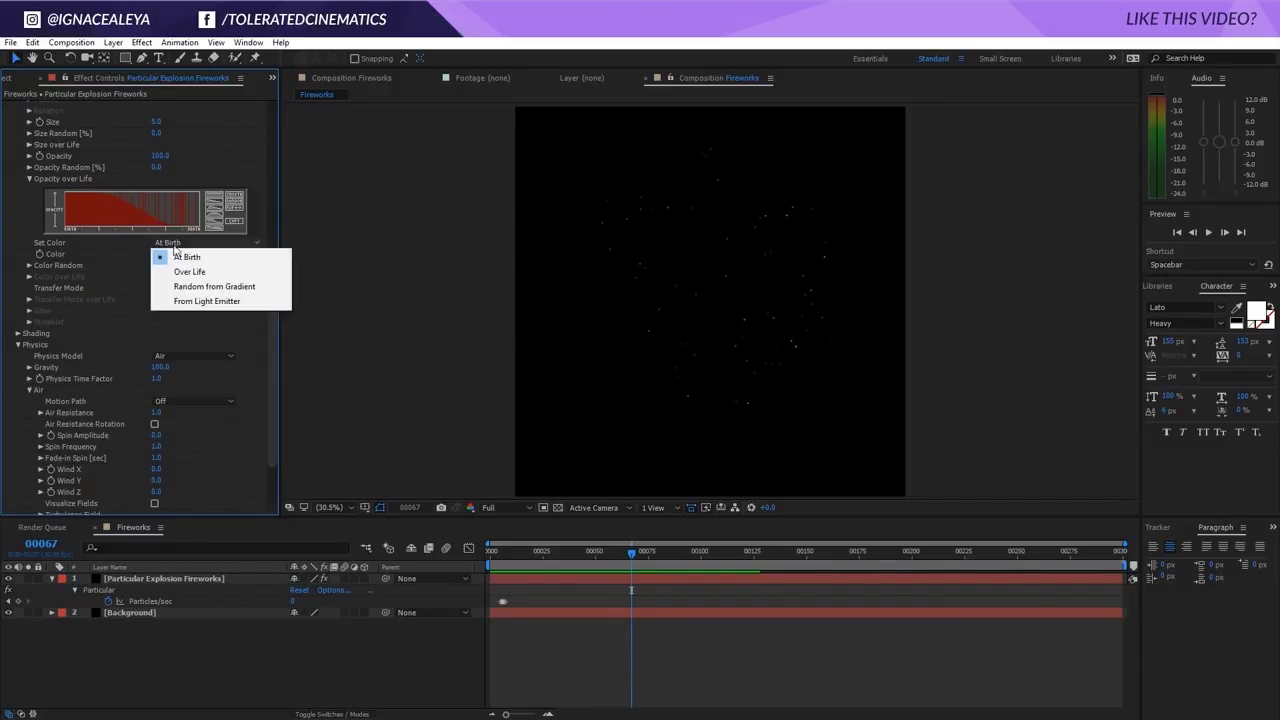
pyautogui.click(215, 275)
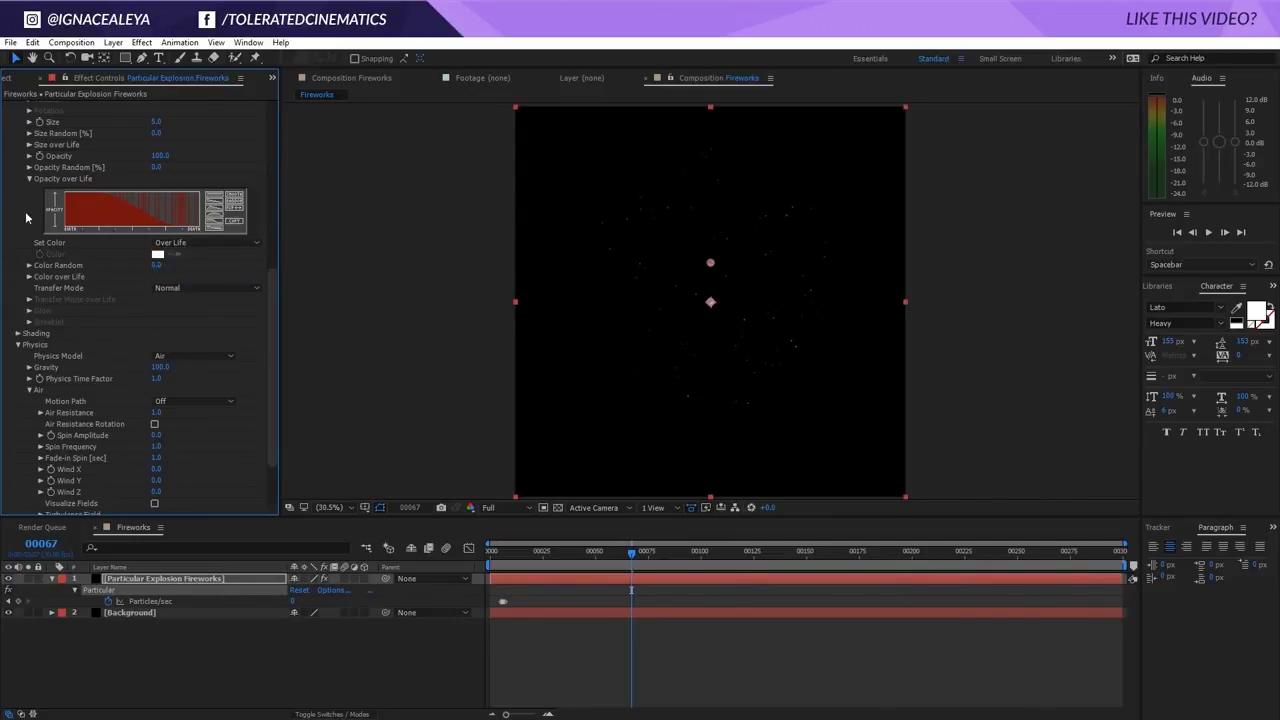
# - Expand Color over Life, apply the white-to-black gradient, and tint its white stop pale cream
pyautogui.click(30, 277)
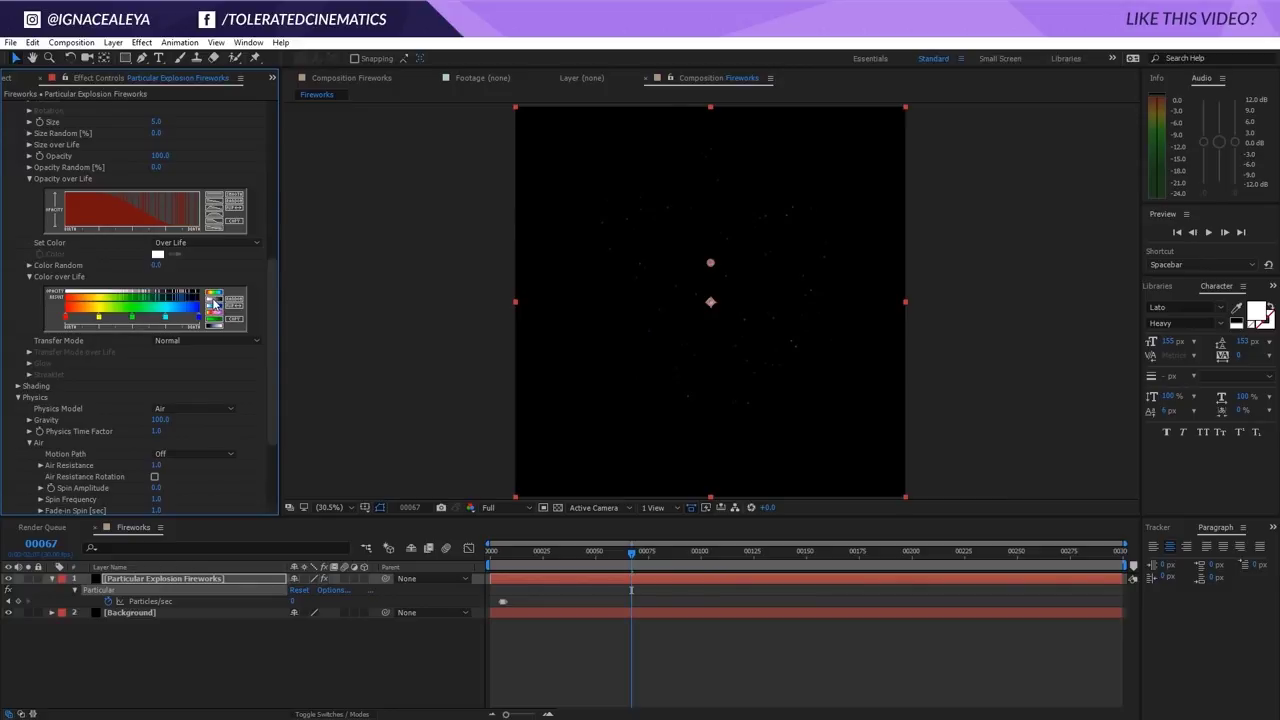
pyautogui.click(214, 304)
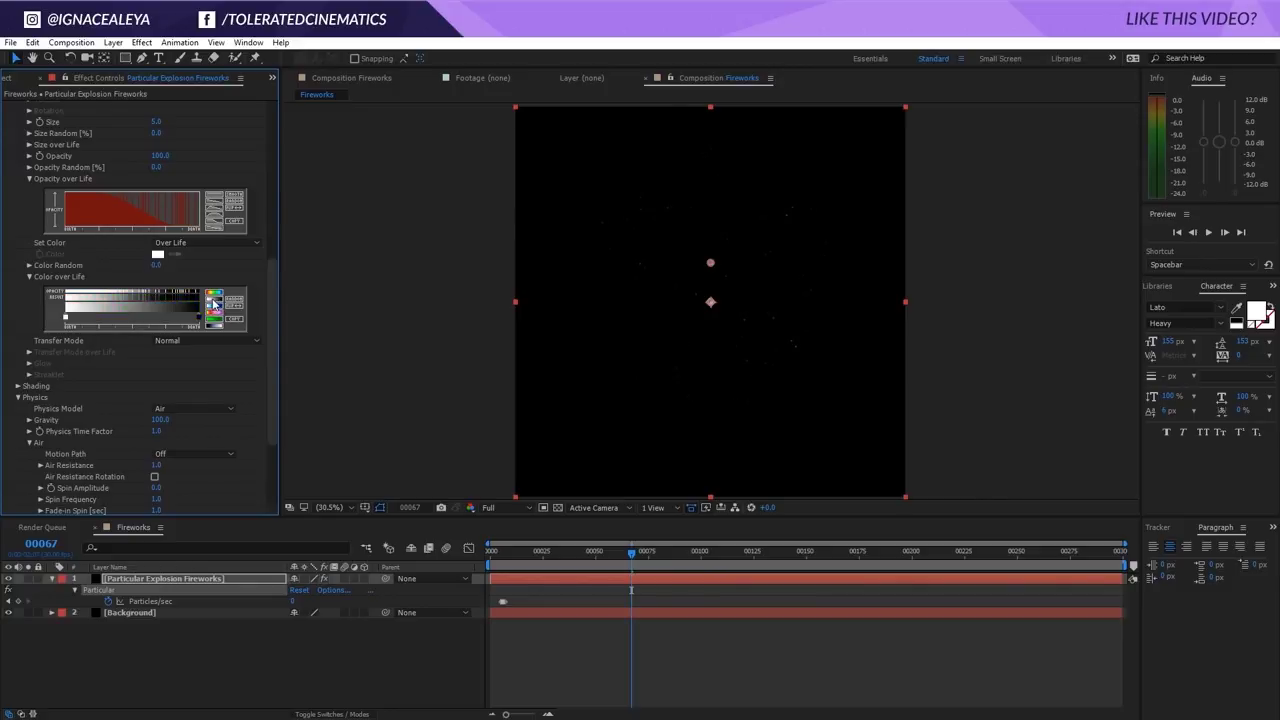
pyautogui.doubleClick(67, 318)
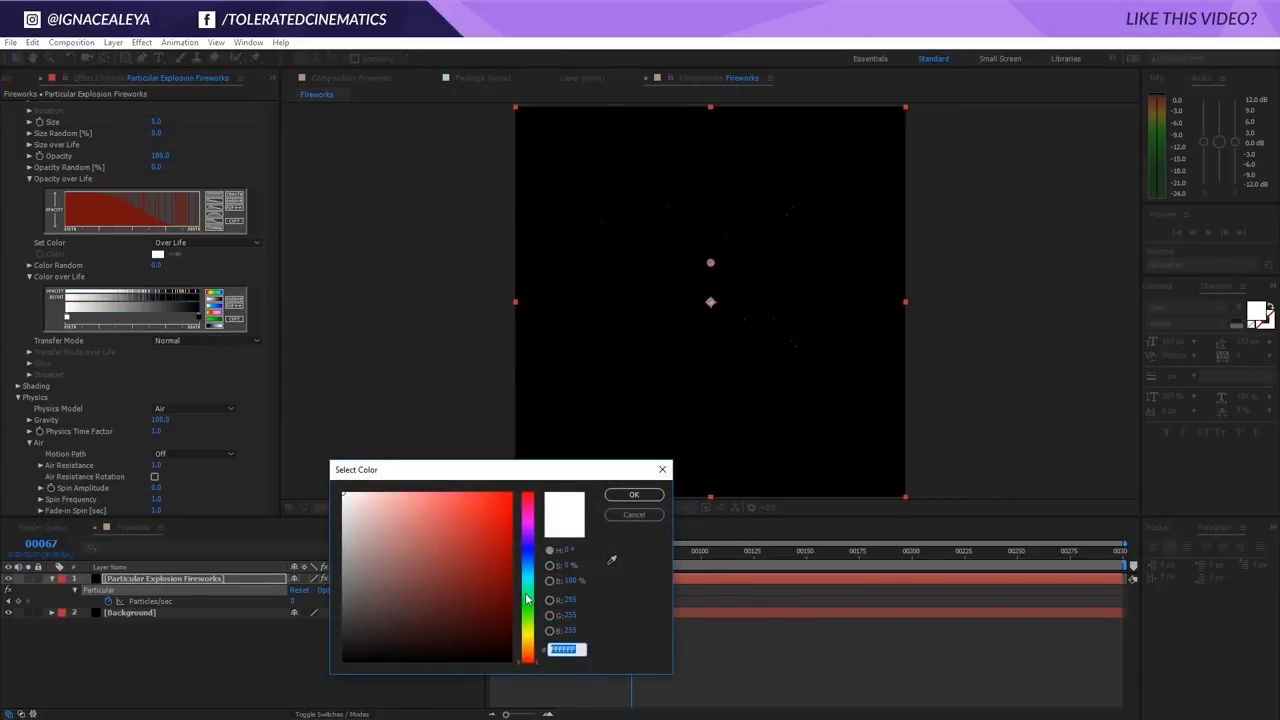
pyautogui.moveTo(527, 598); pyautogui.dragTo(529, 650)
pyautogui.moveTo(397, 530); pyautogui.dragTo(374, 490)
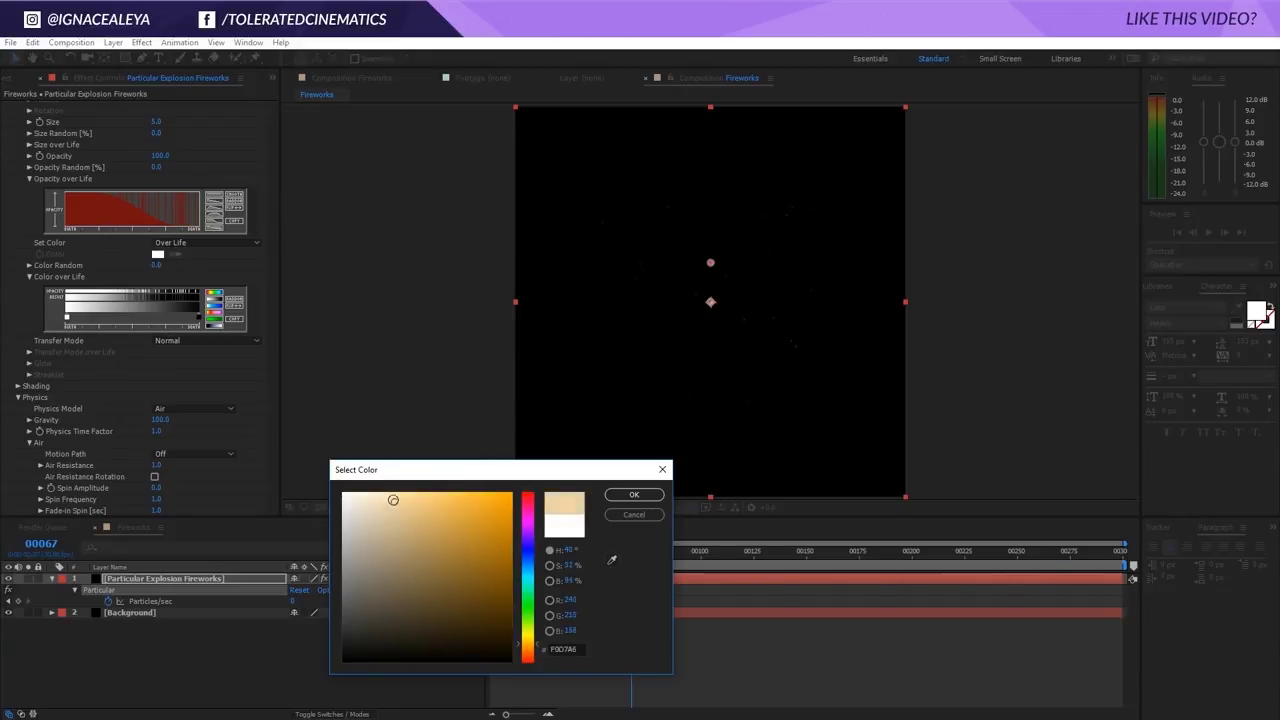
pyautogui.click(634, 494)
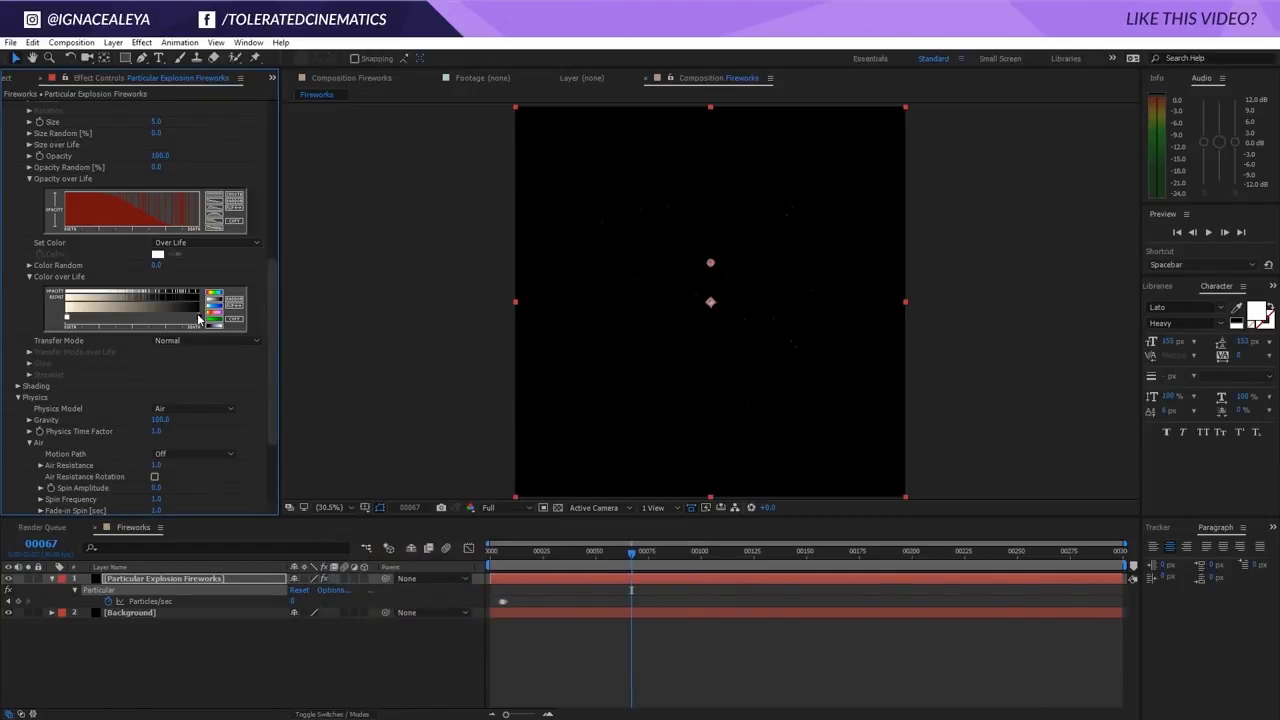
# - Set a gradient stop to dark brown #76512E and nudge it slightly left
pyautogui.doubleClick(199, 319)
pyautogui.click(527, 647)
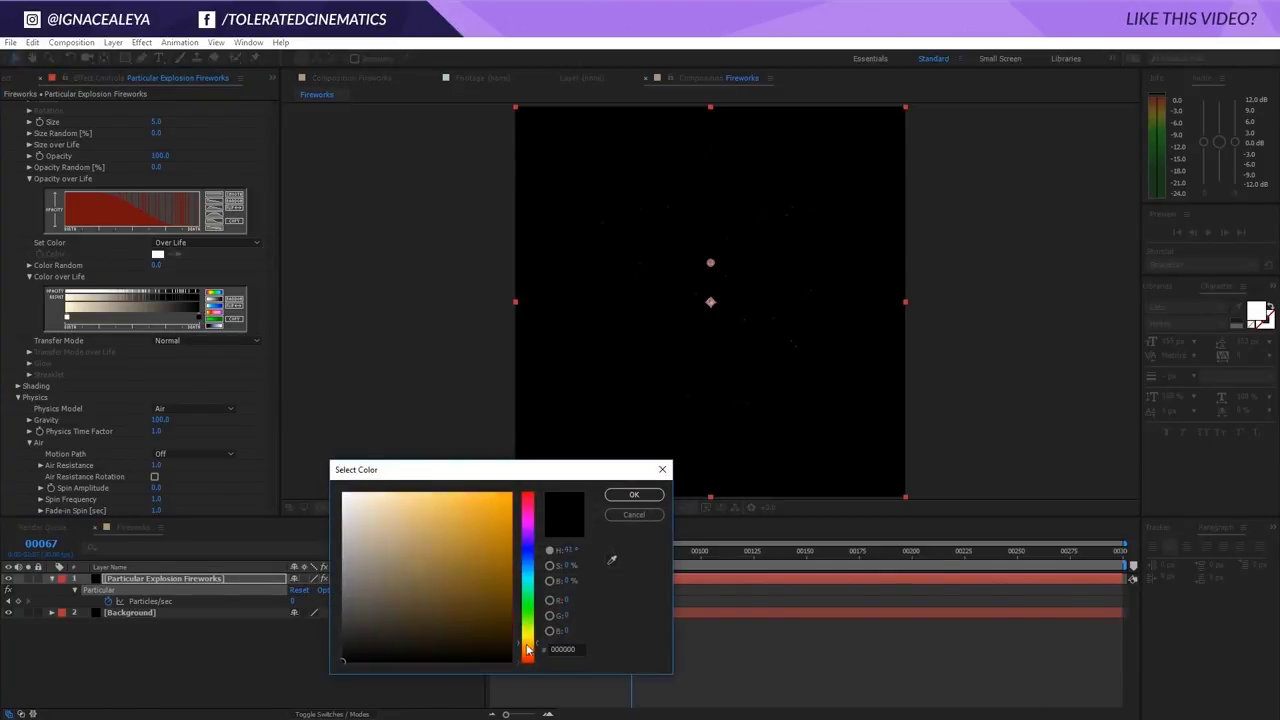
pyautogui.moveTo(433, 585); pyautogui.dragTo(445, 583)
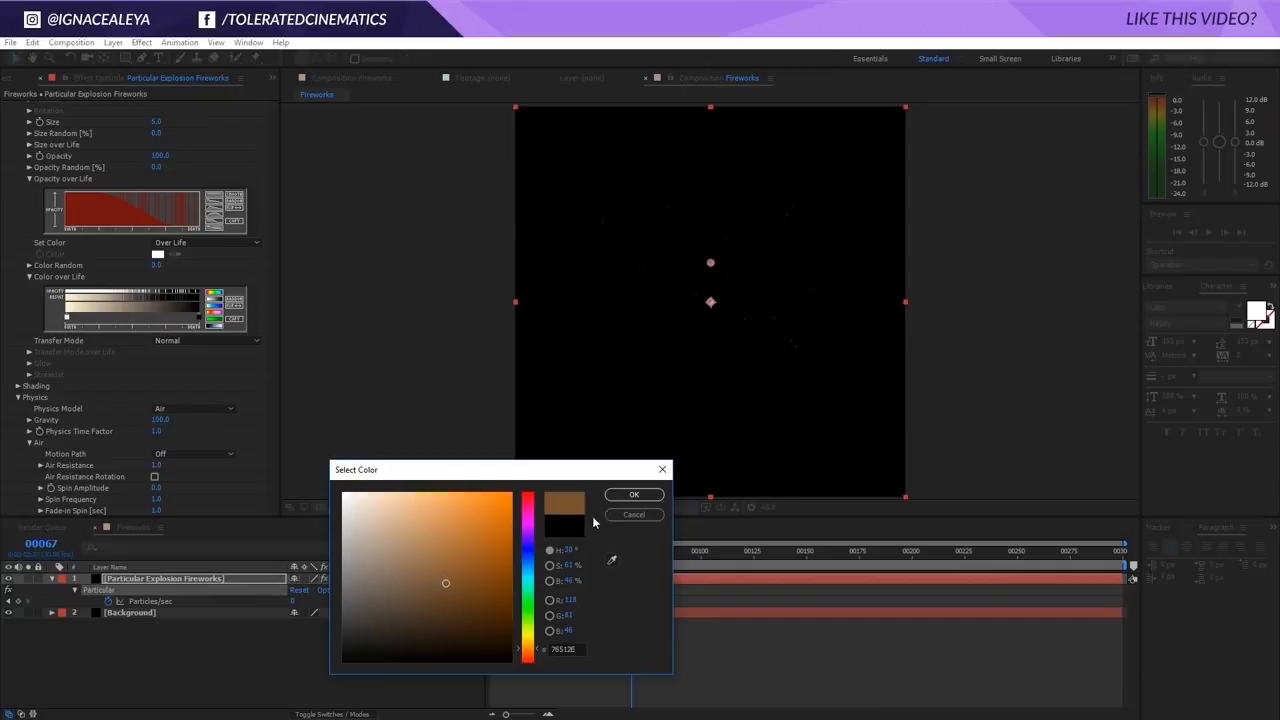
pyautogui.click(631, 495)
pyautogui.moveTo(106, 319); pyautogui.dragTo(103, 318)
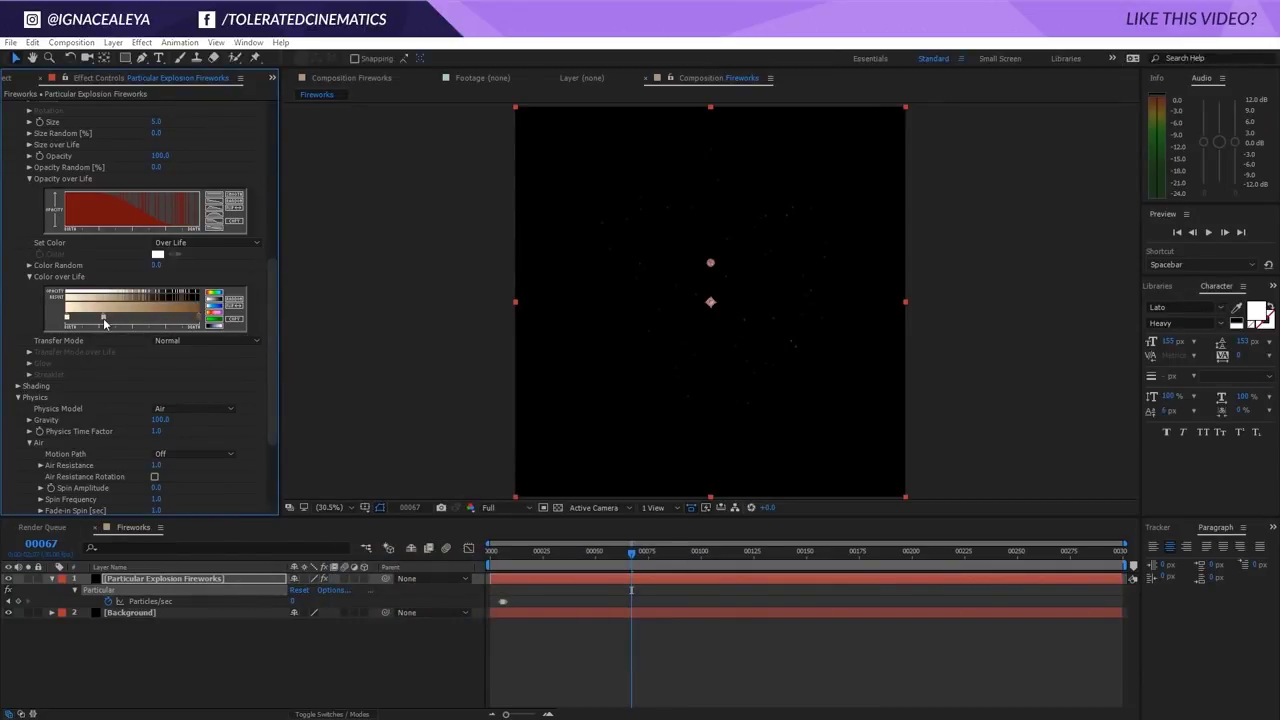
# - Colour another gradient stop golden tan #D9B25D
pyautogui.doubleClick(103, 318)
pyautogui.moveTo(420, 526); pyautogui.dragTo(439, 517)
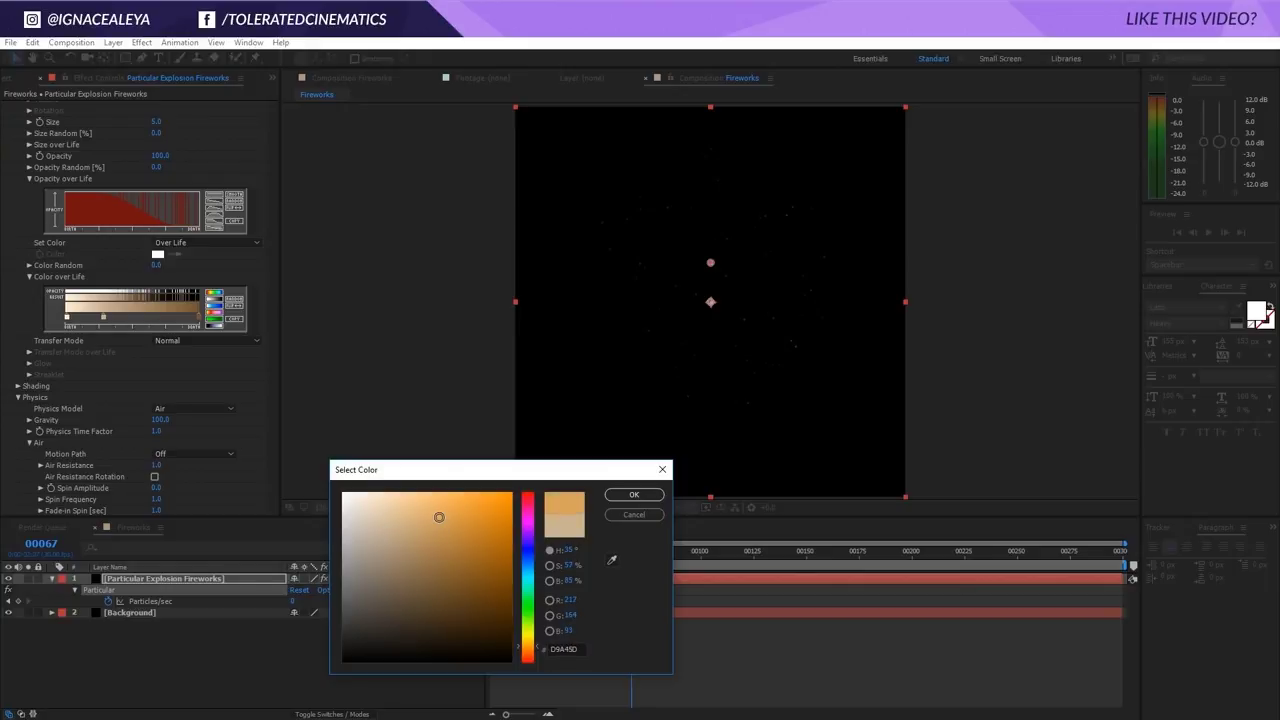
pyautogui.click(528, 647)
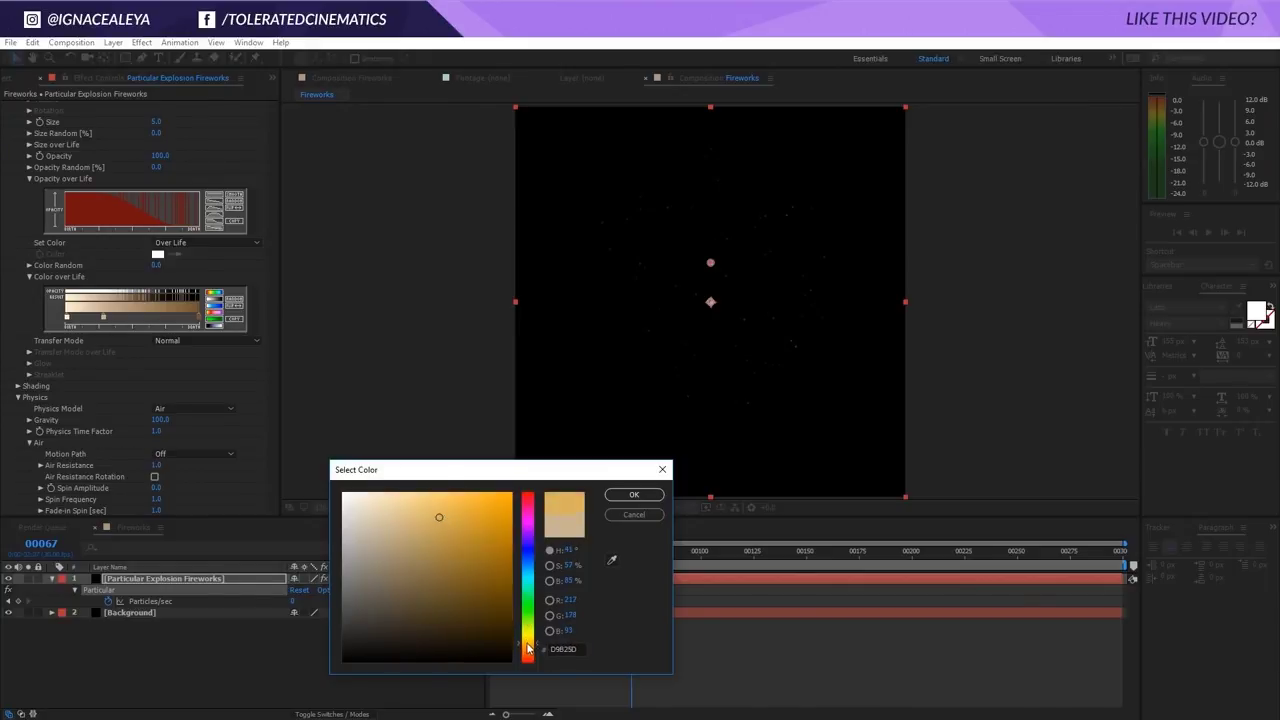
pyautogui.click(620, 494)
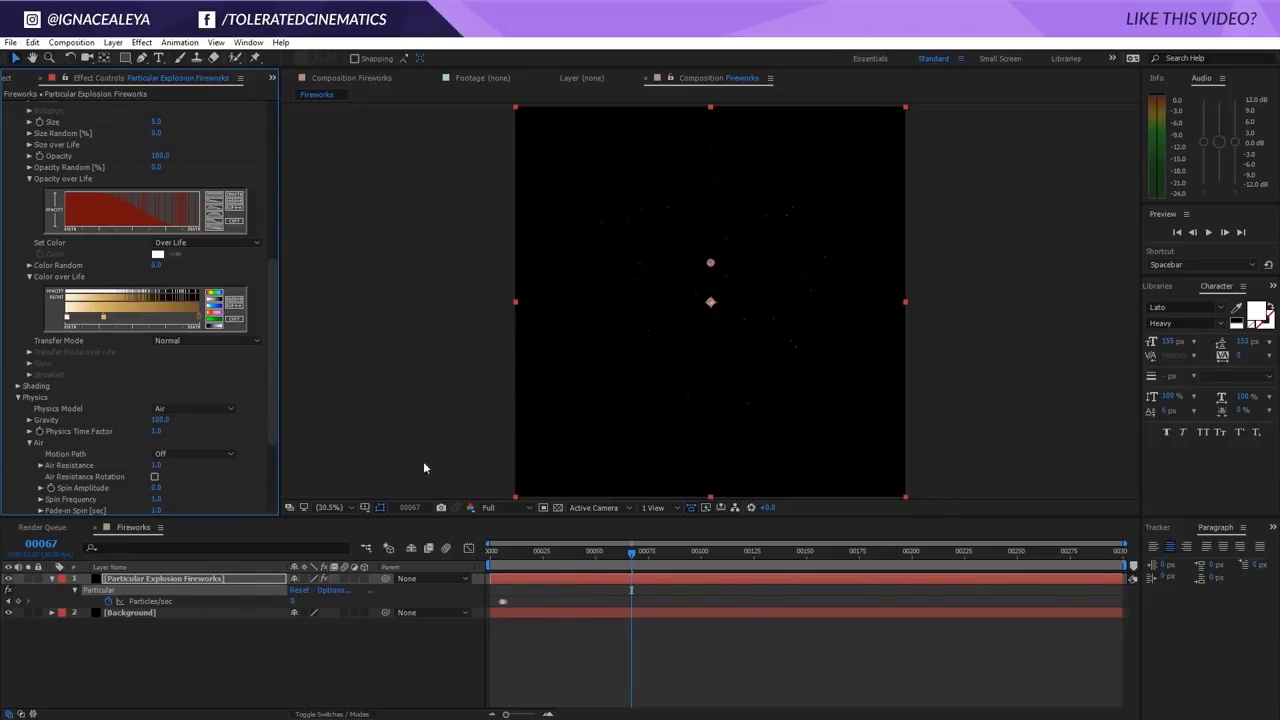
# - Scrub the timeline back and forth through the golden burst's opening frames
pyautogui.moveTo(566, 552); pyautogui.dragTo(518, 558)
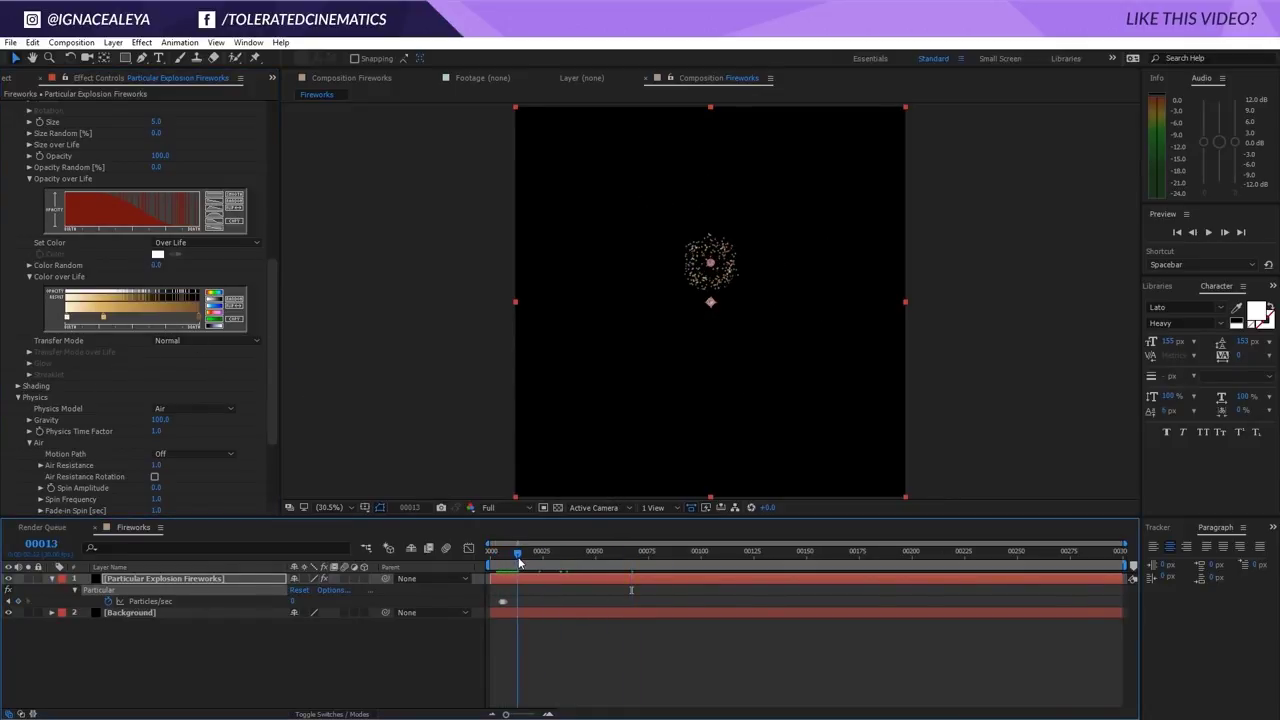
pyautogui.moveTo(518, 562); pyautogui.dragTo(673, 575)
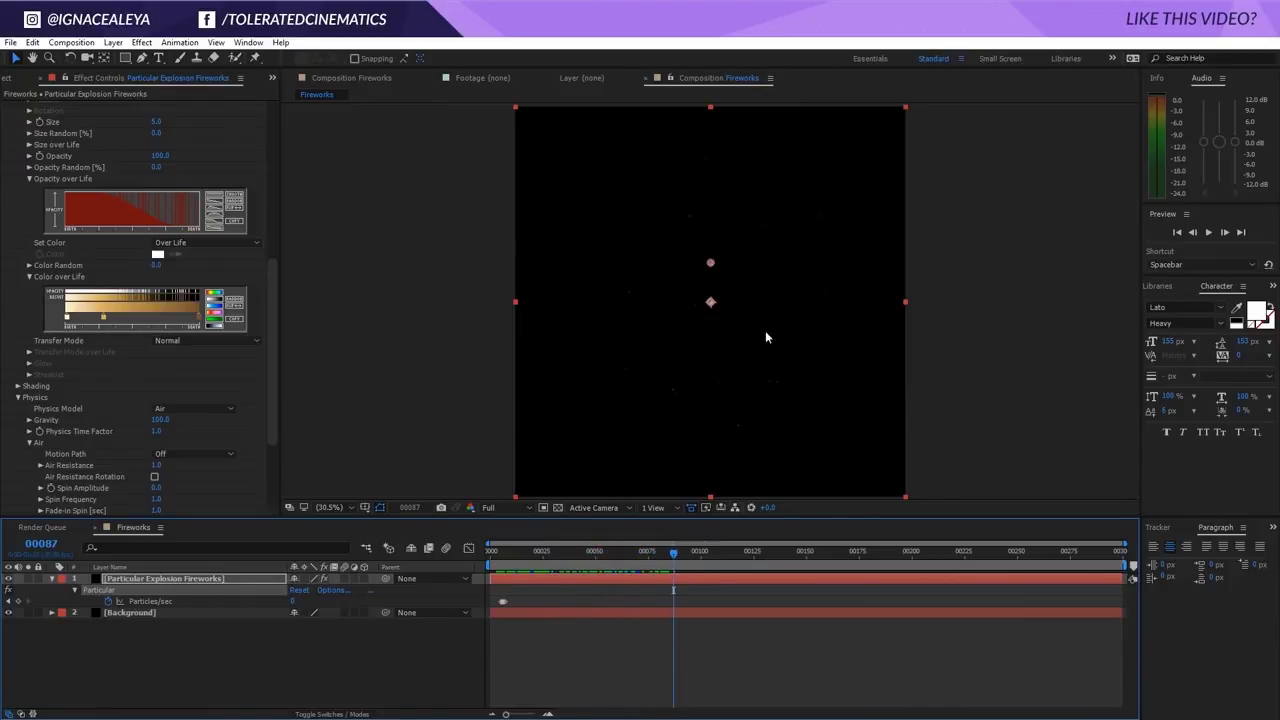
# - Draw a Size over Life curve falling to zero, then scrub to preview the shrinking sparks
pyautogui.scroll(4, 20, 205)
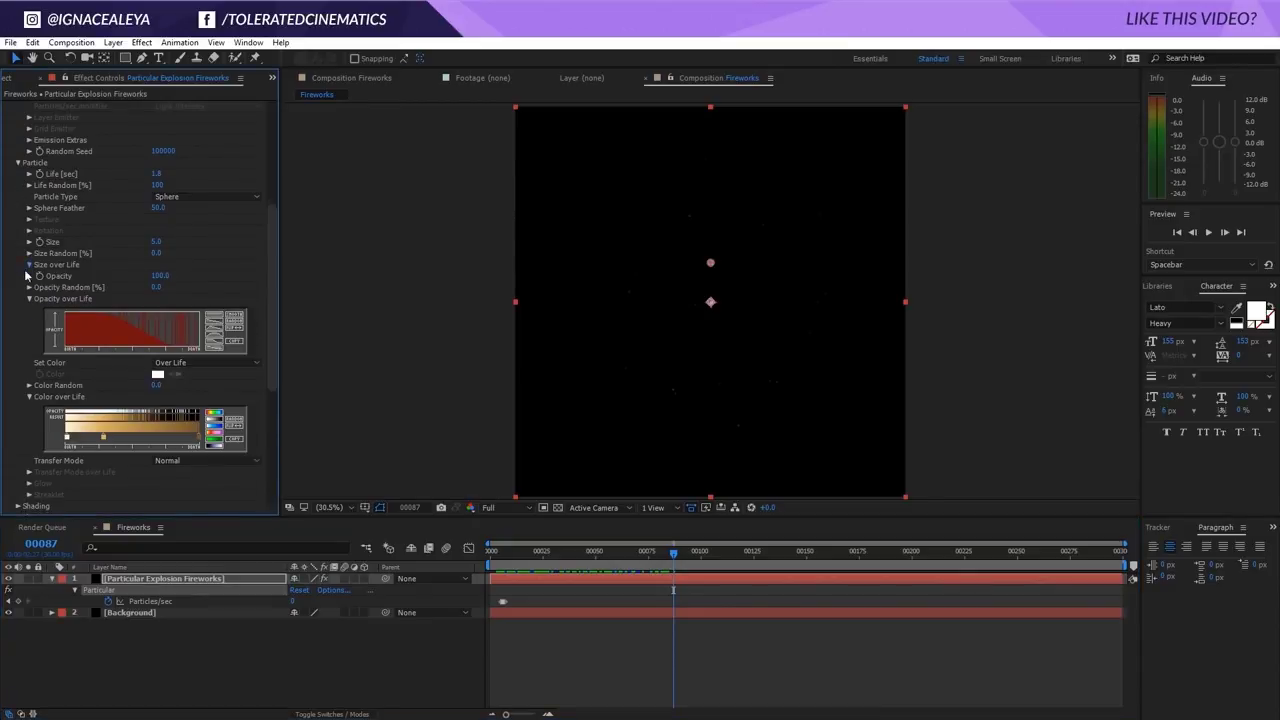
pyautogui.click(29, 264)
pyautogui.moveTo(146, 276); pyautogui.dragTo(200, 310)
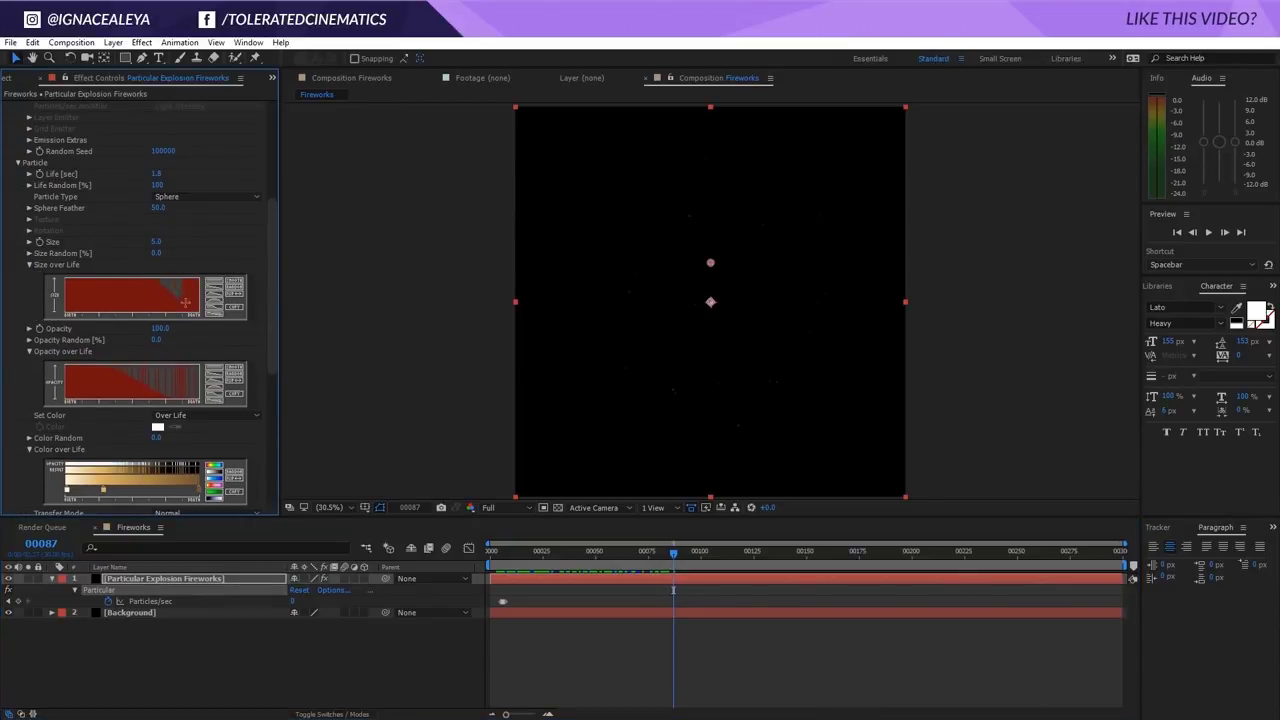
pyautogui.moveTo(671, 561)
pyautogui.mouseDown()
pyautogui.moveTo(642, 563)
pyautogui.moveTo(661, 571)
pyautogui.mouseUp()
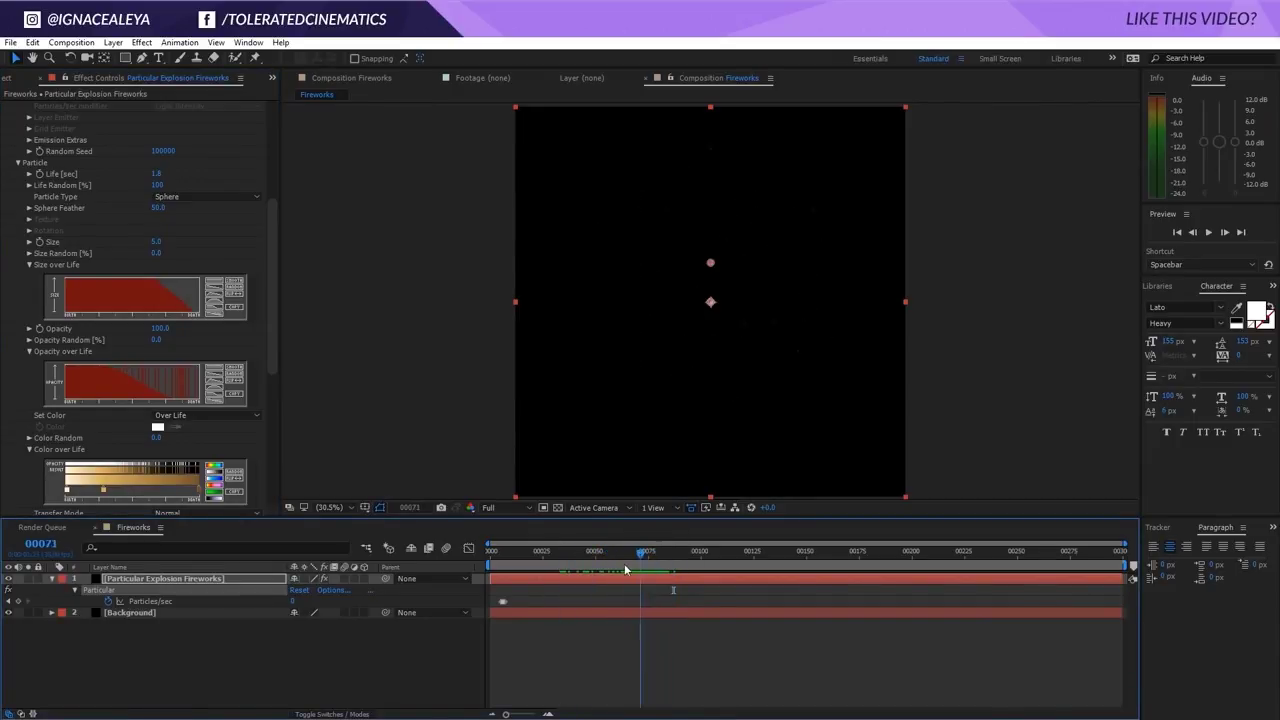
pyautogui.moveTo(661, 571); pyautogui.dragTo(614, 565)
pyautogui.moveTo(270, 320); pyautogui.dragTo(281, 462)
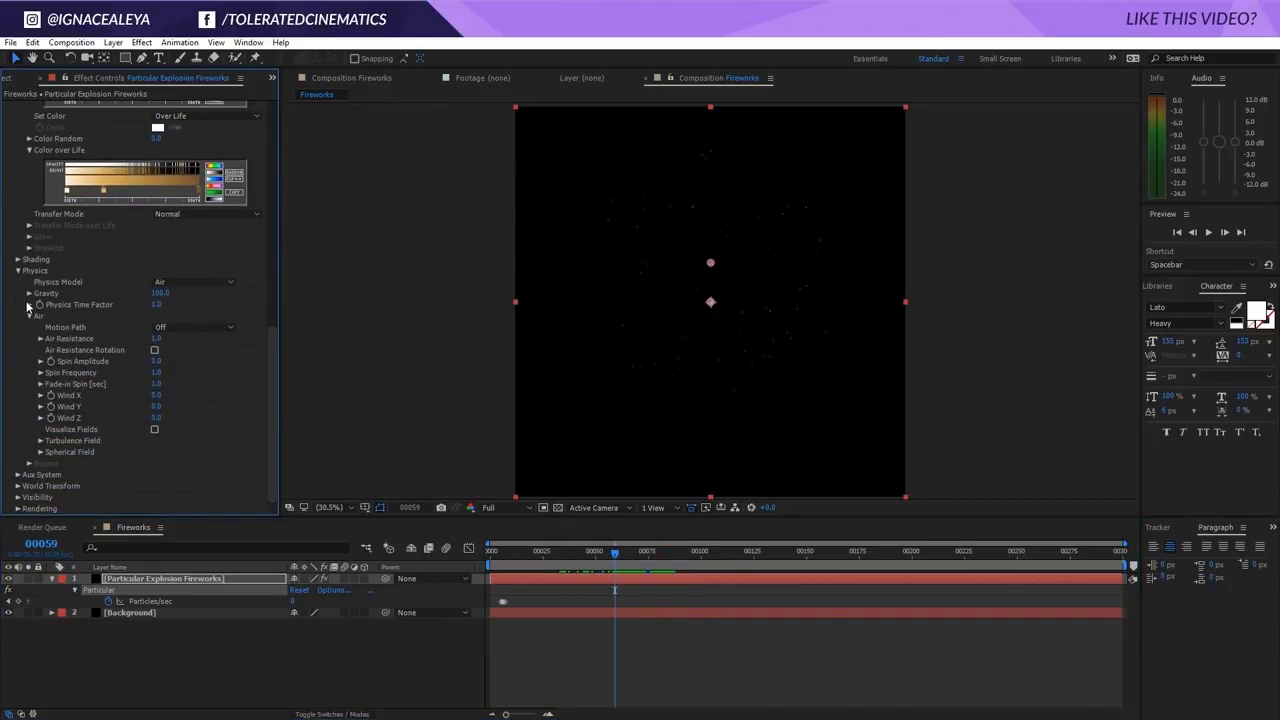
# - Set Aux System Emit to Continuously and scrub to check the spark trails
pyautogui.click(17, 476)
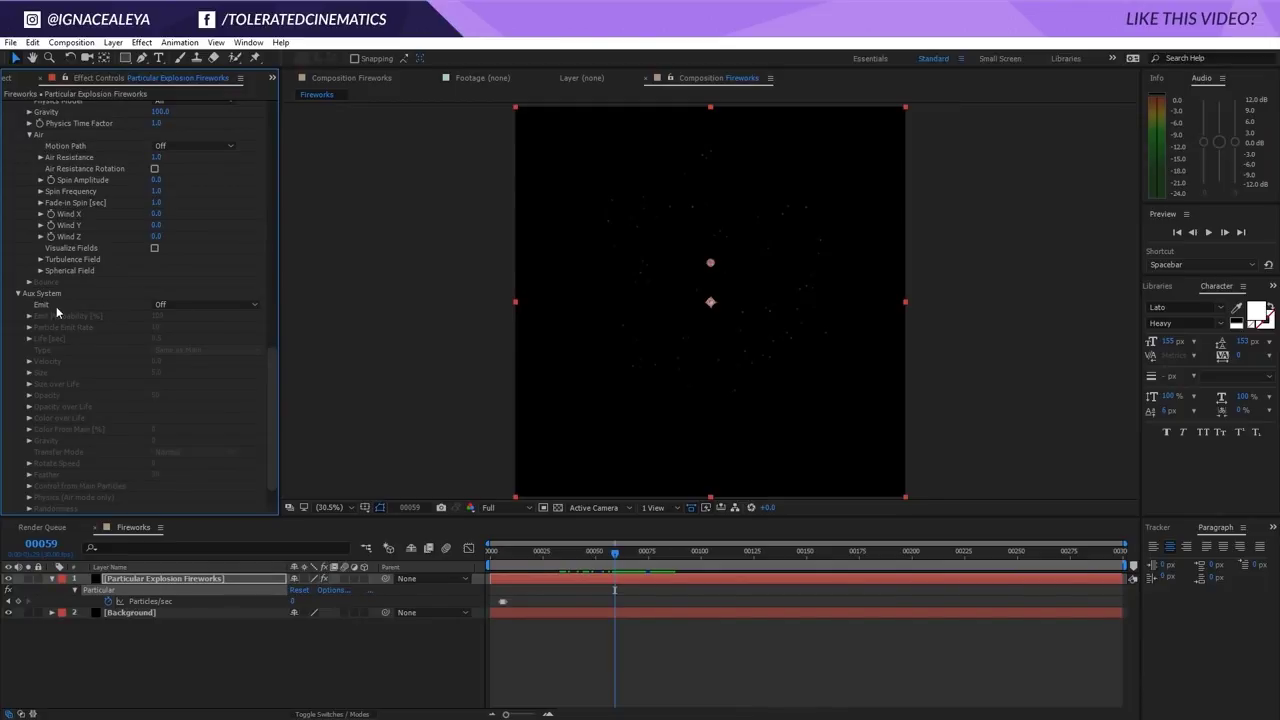
pyautogui.click(162, 305)
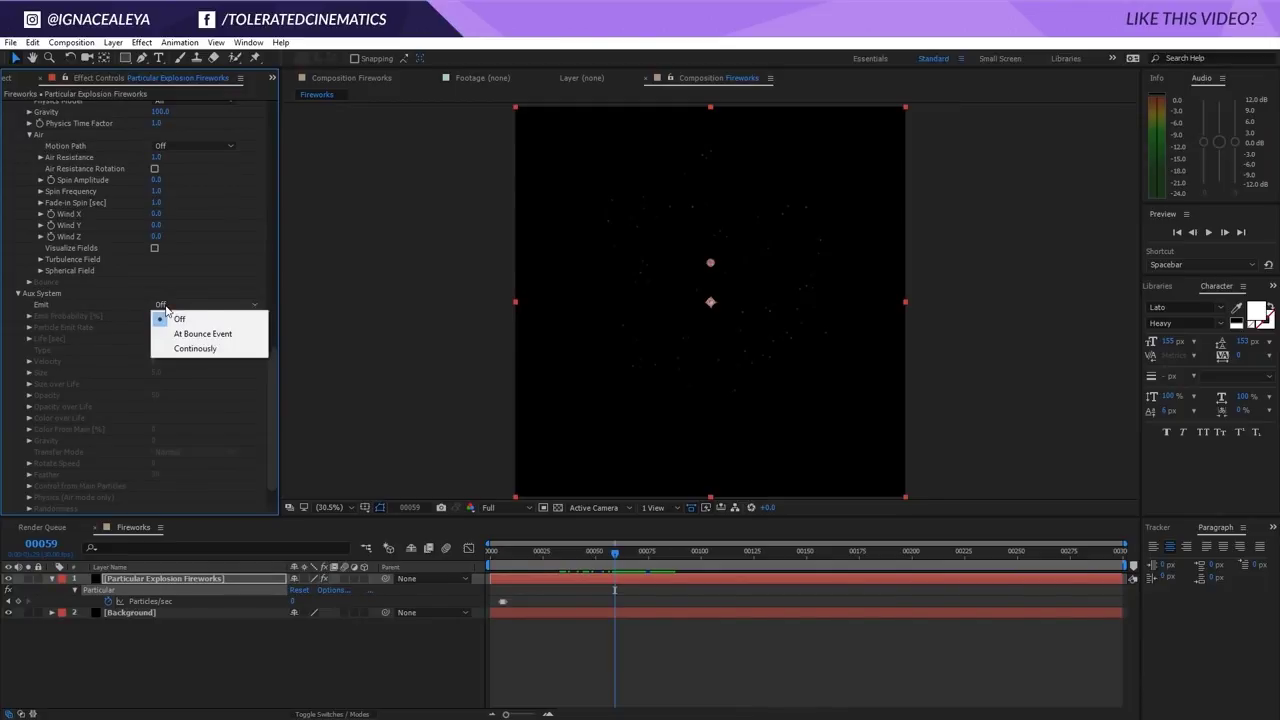
pyautogui.click(193, 349)
pyautogui.moveTo(641, 558)
pyautogui.mouseDown()
pyautogui.moveTo(620, 568)
pyautogui.moveTo(633, 568)
pyautogui.mouseUp()
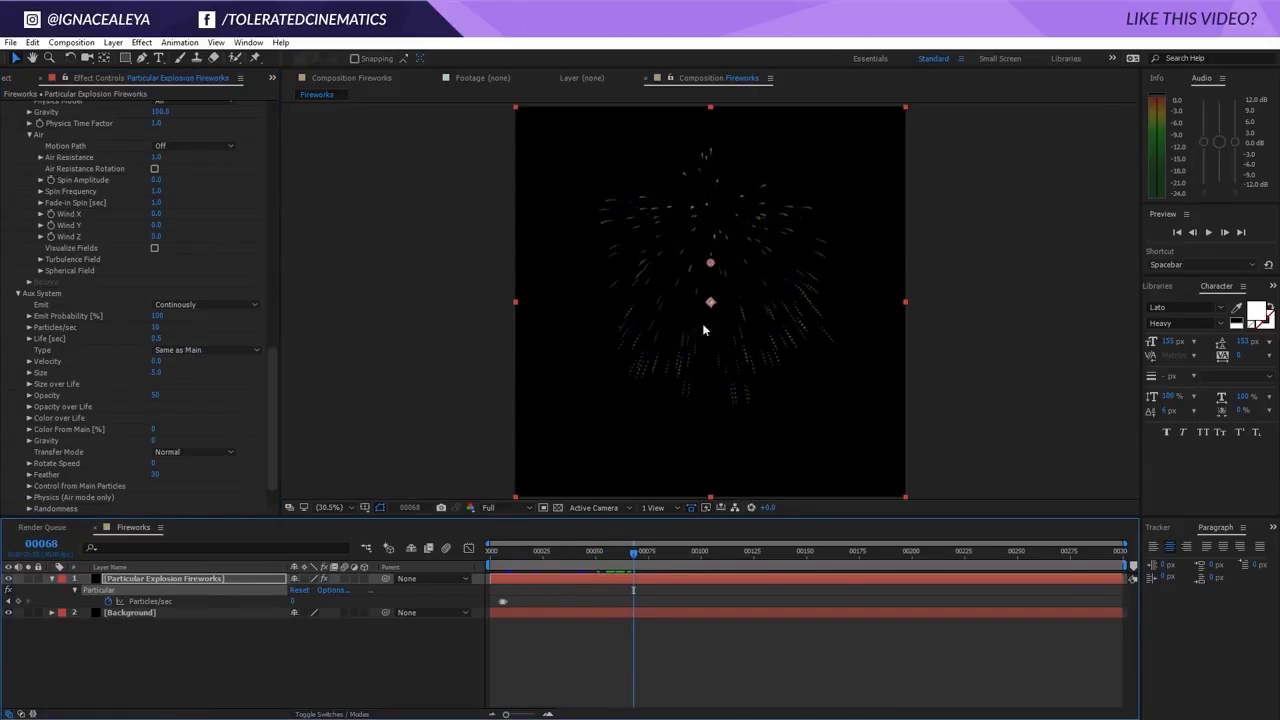
# - Set Aux System Particles/sec to 100
pyautogui.press('.')
pyautogui.press('.')
pyautogui.press('.')
pyautogui.press('.')
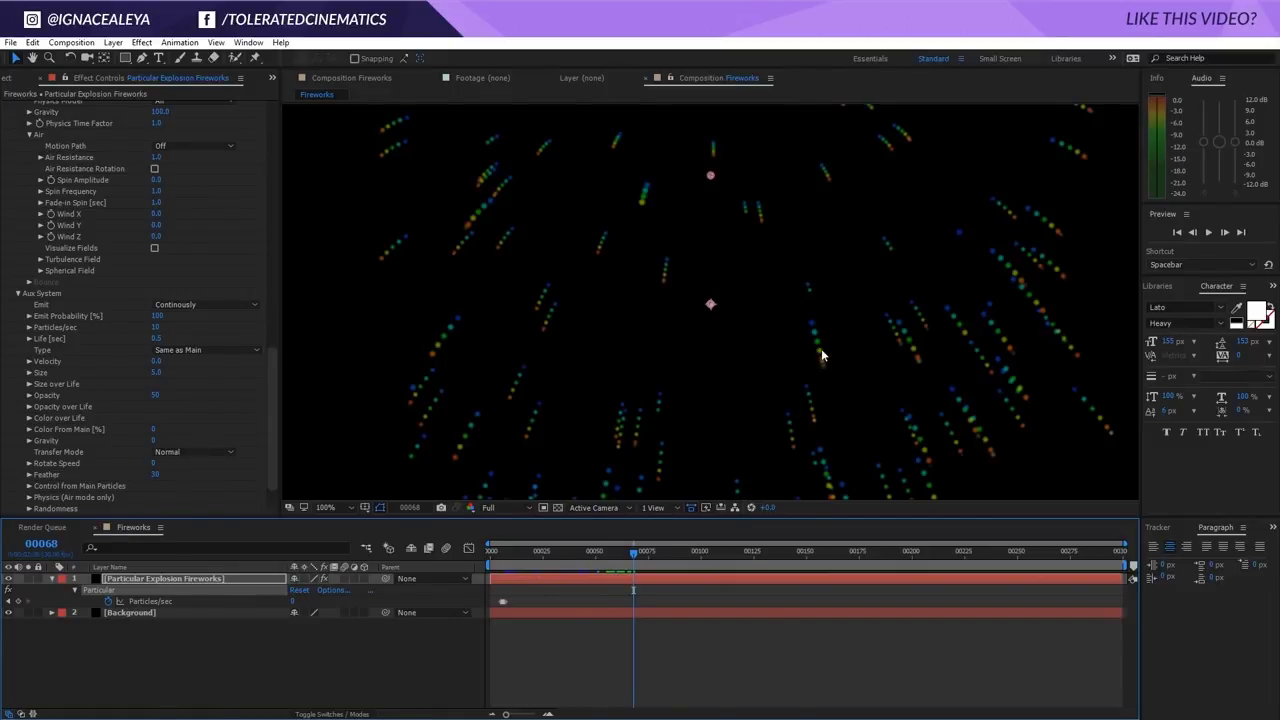
pyautogui.press(',')
pyautogui.press(',')
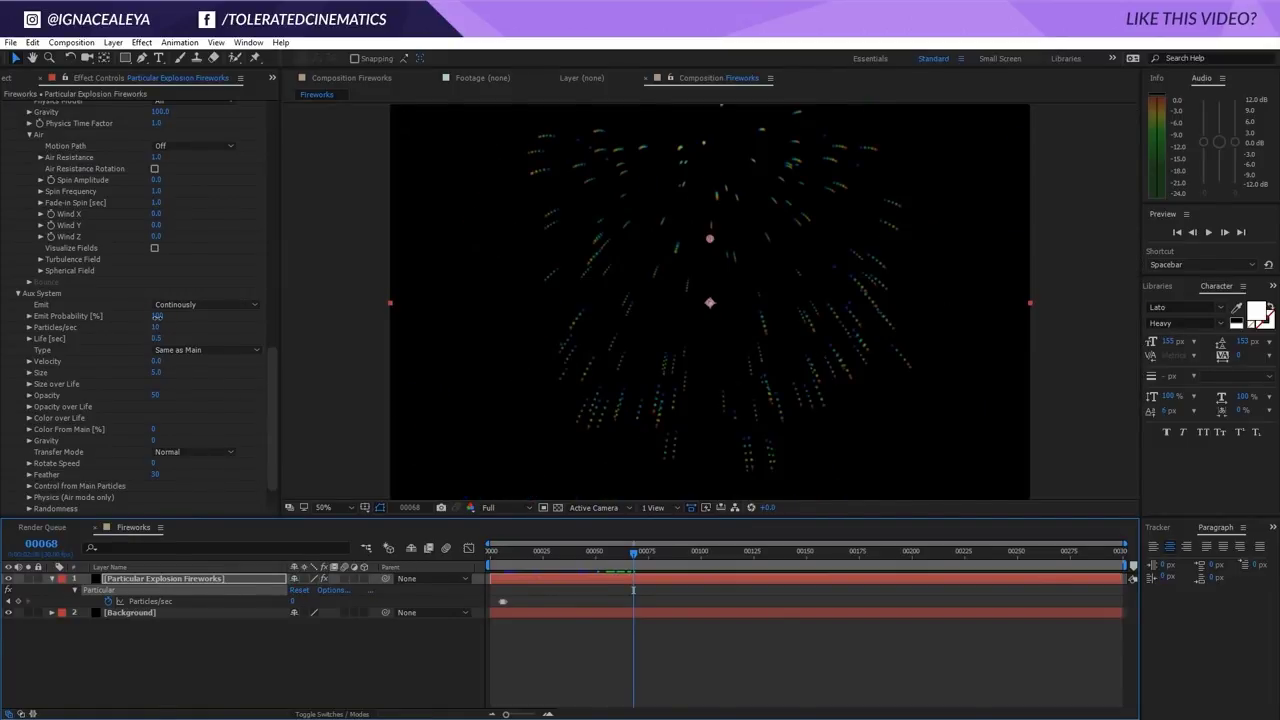
pyautogui.moveTo(155, 327); pyautogui.dragTo(157, 330)
pyautogui.click(155, 329)
pyautogui.write('100')
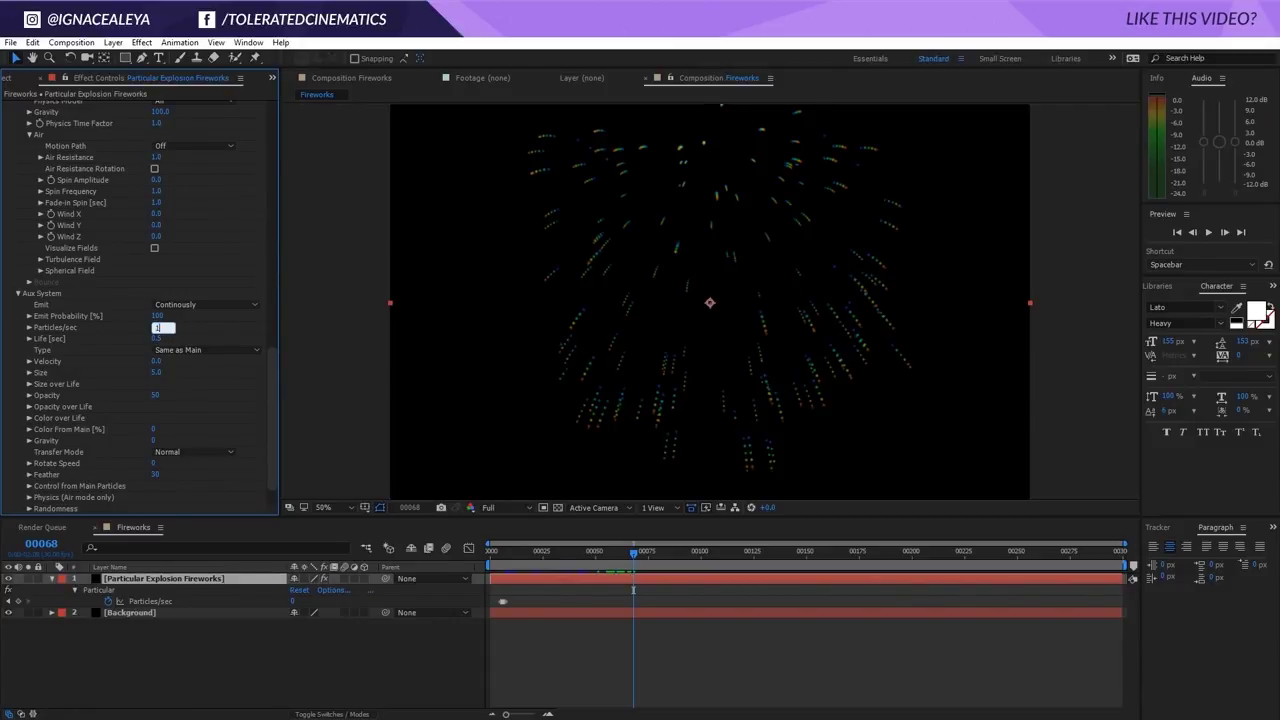
pyautogui.press('Return')
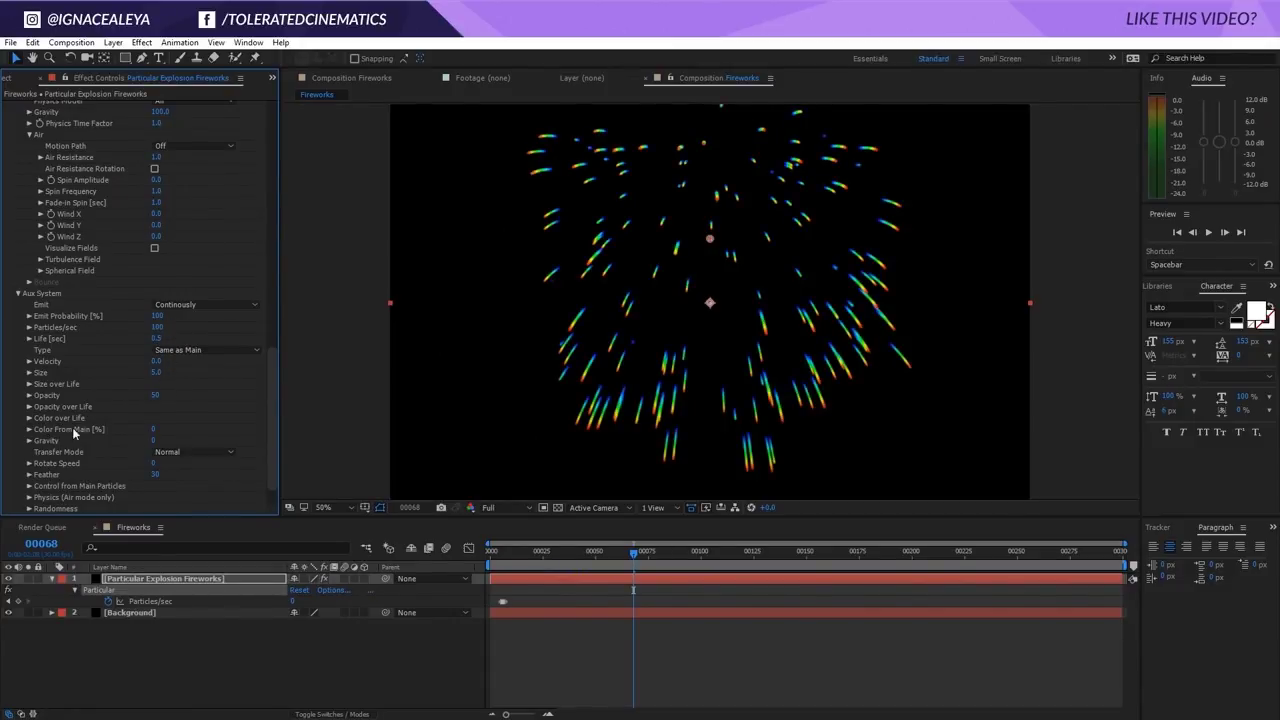
# - Set Aux Color From Main to 100% and view an earlier frame of the gold burst
pyautogui.click(155, 429)
pyautogui.write('100')
pyautogui.press('Return')
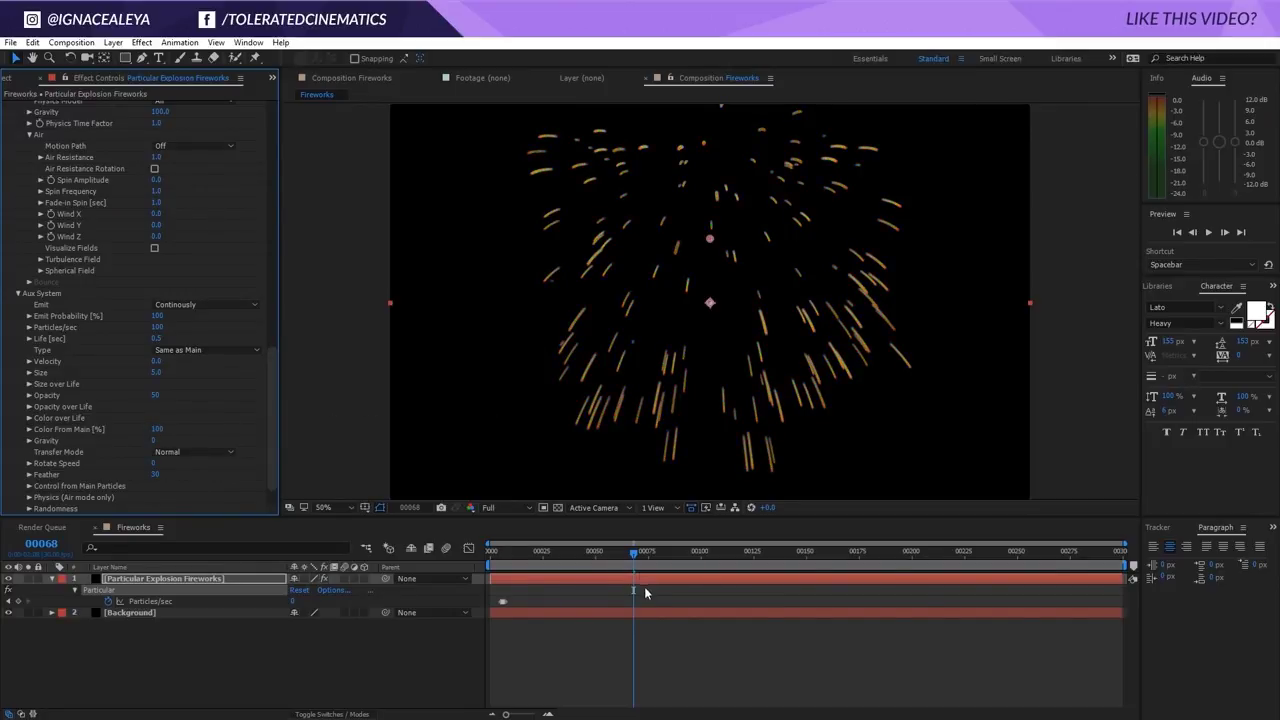
pyautogui.moveTo(604, 550)
pyautogui.mouseDown()
pyautogui.moveTo(576, 556)
pyautogui.moveTo(698, 565)
pyautogui.moveTo(594, 576)
pyautogui.mouseUp()
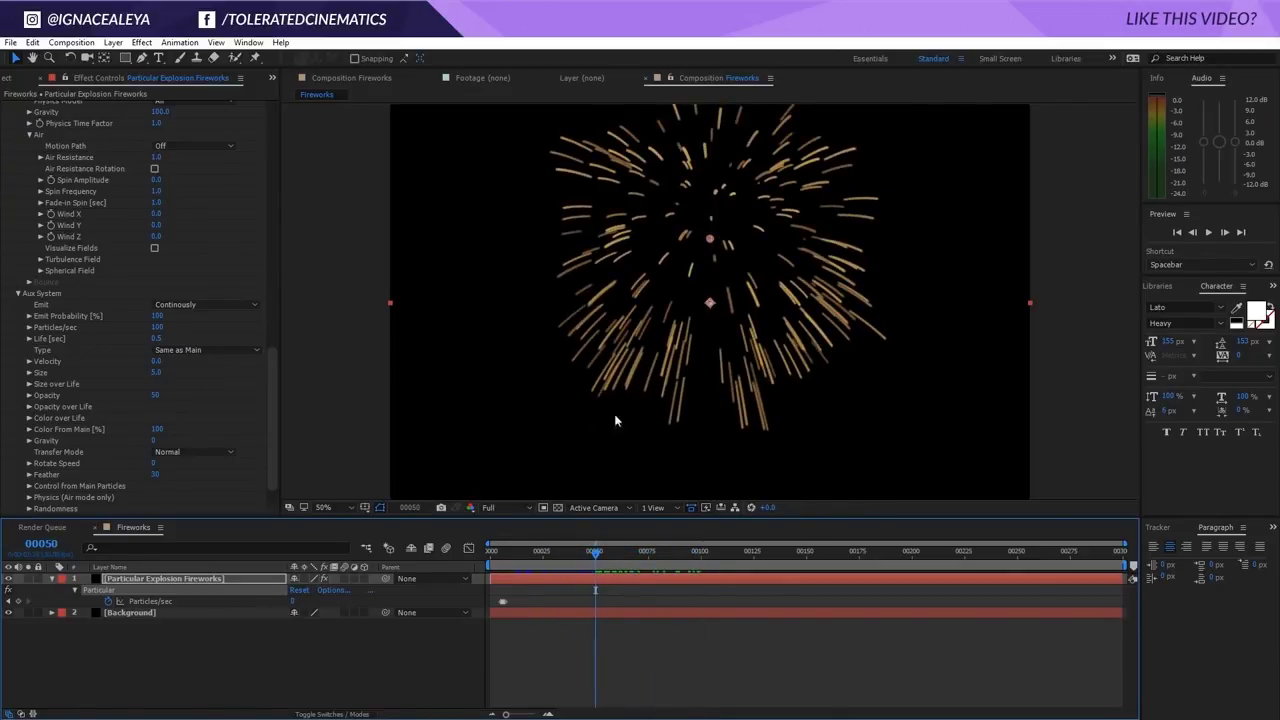
# - Set the Aux System Velocity to 15
pyautogui.click(155, 362)
pyautogui.write('15')
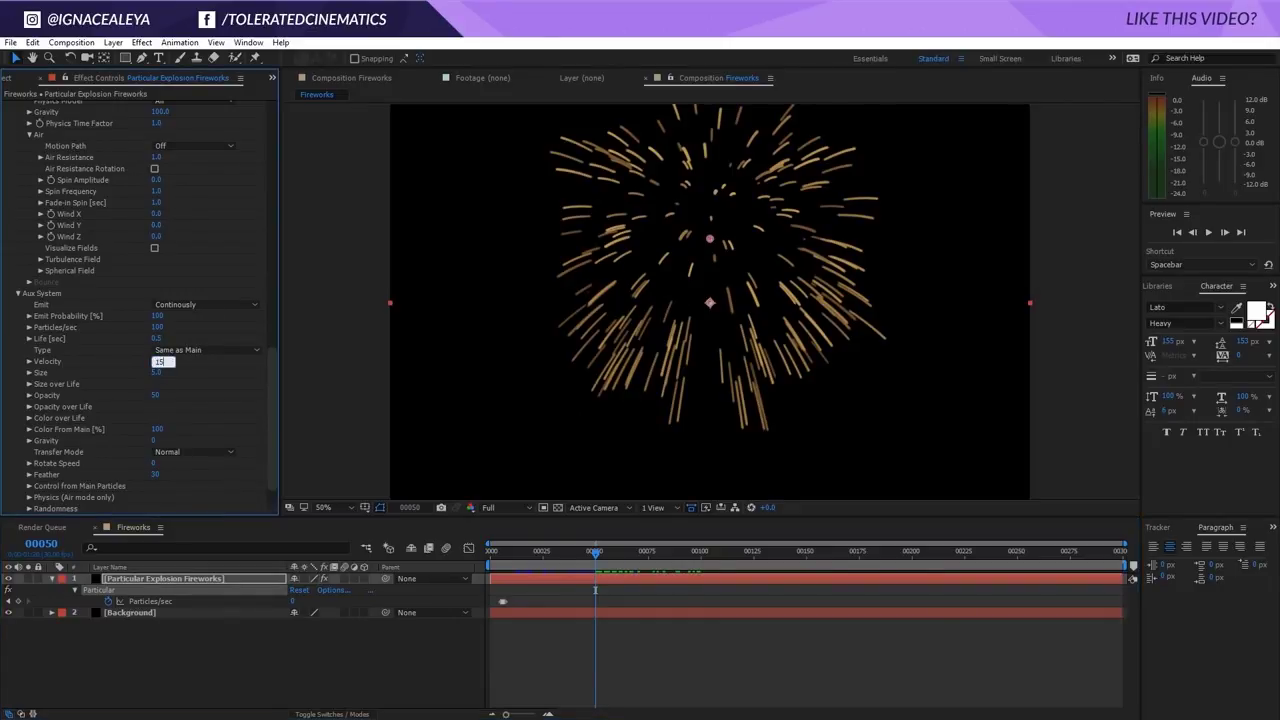
pyautogui.press('Return')
pyautogui.click(156, 362)
pyautogui.write('15')
pyautogui.press('Return')
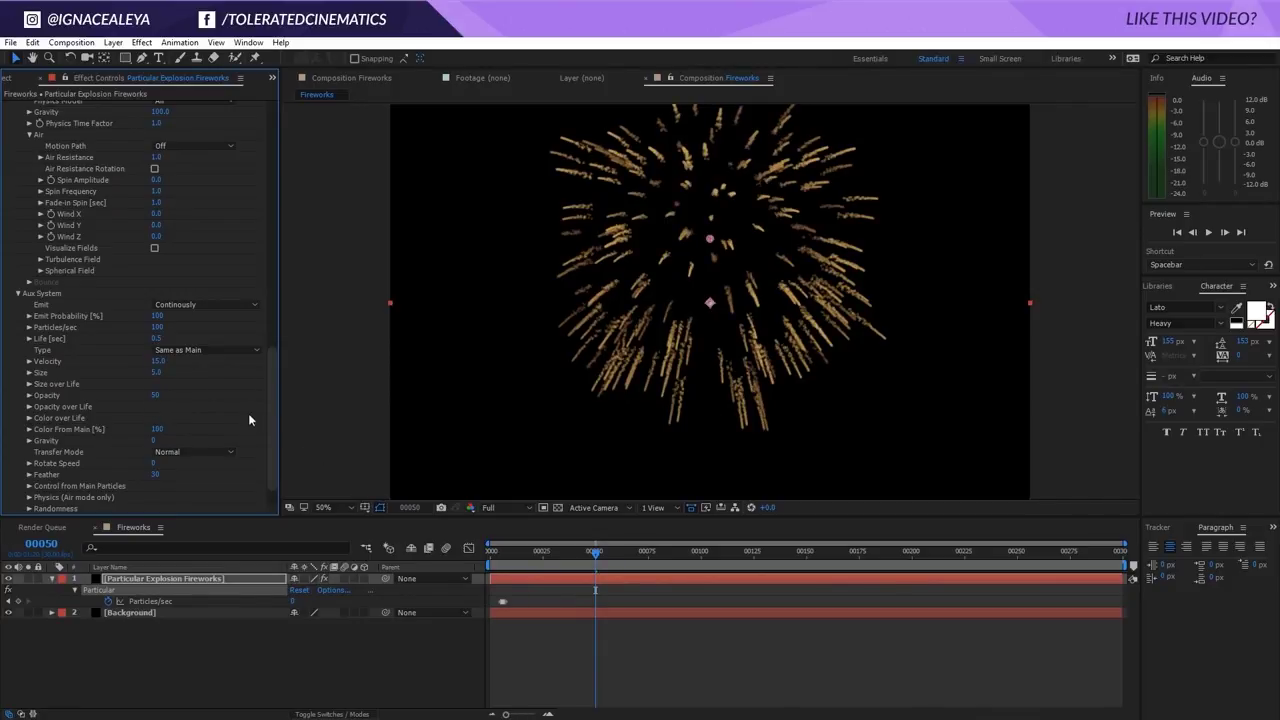
# - Set aux particle Size to 1, then RAM-preview the burst and stop on a full-burst frame
pyautogui.click(155, 372)
pyautogui.write('1')
pyautogui.press('Return')
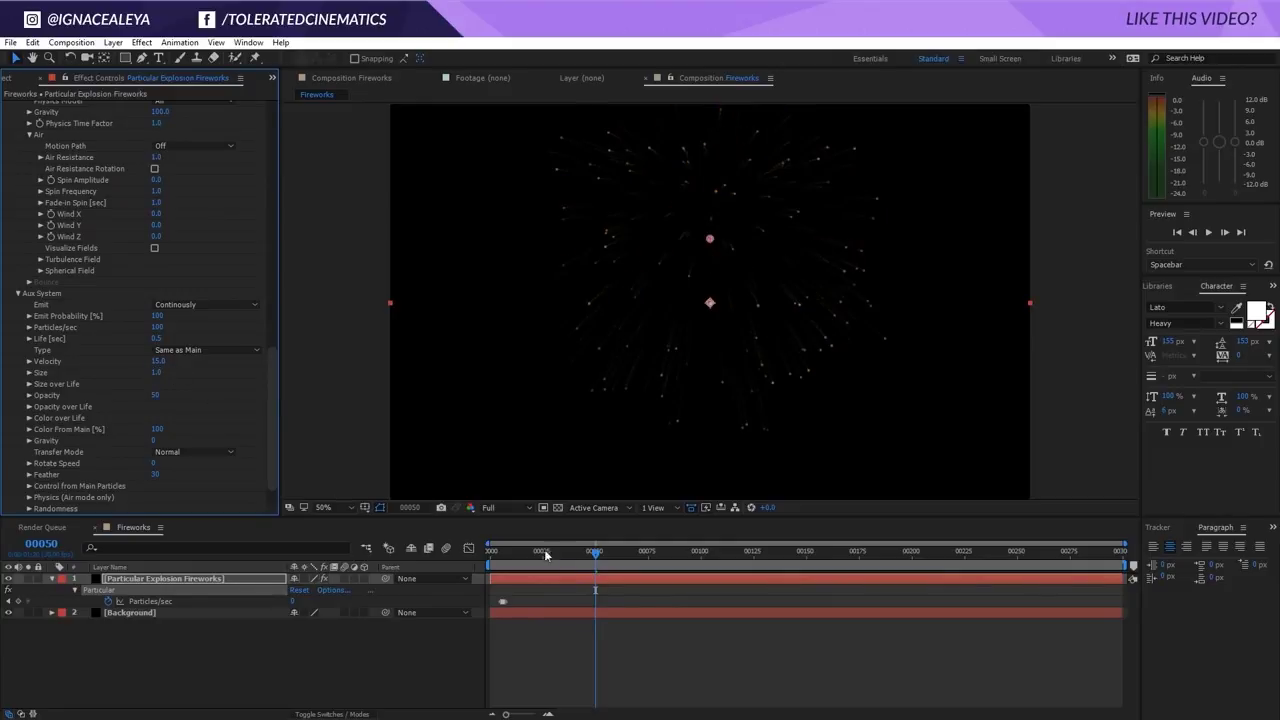
pyautogui.click(598, 643)
pyautogui.press('space')
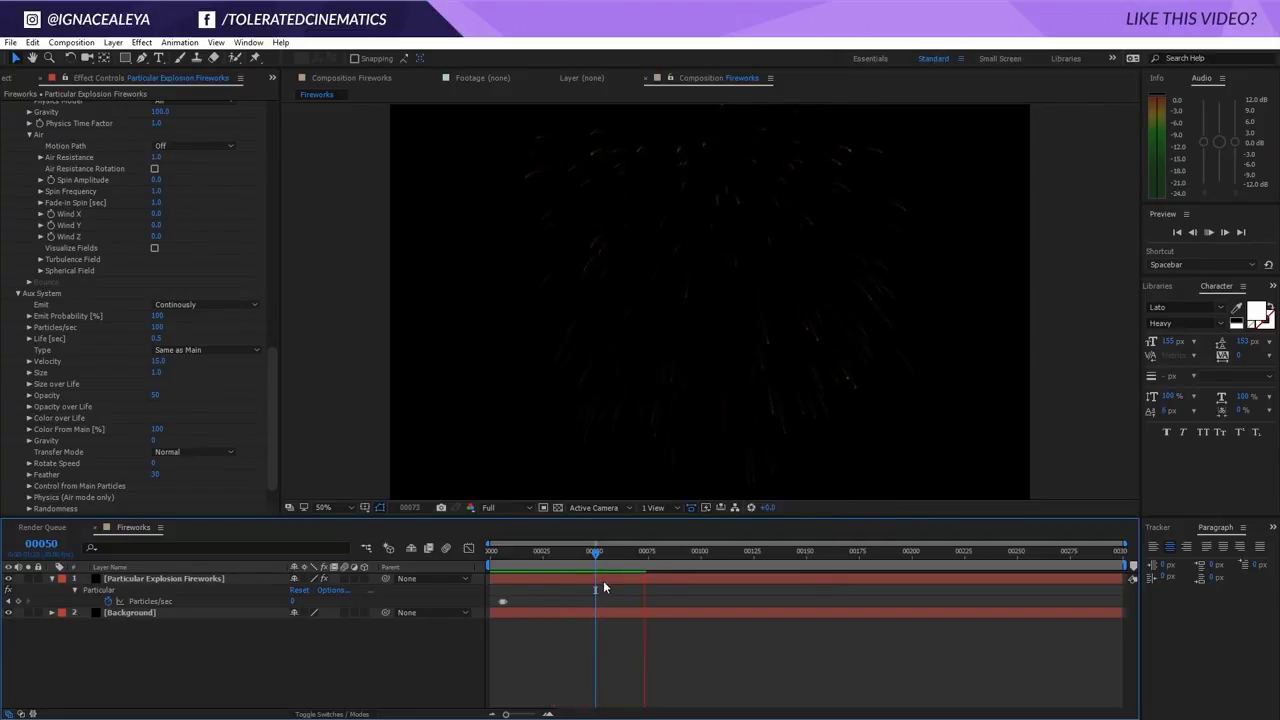
pyautogui.moveTo(623, 562); pyautogui.dragTo(521, 558)
pyautogui.press('space')
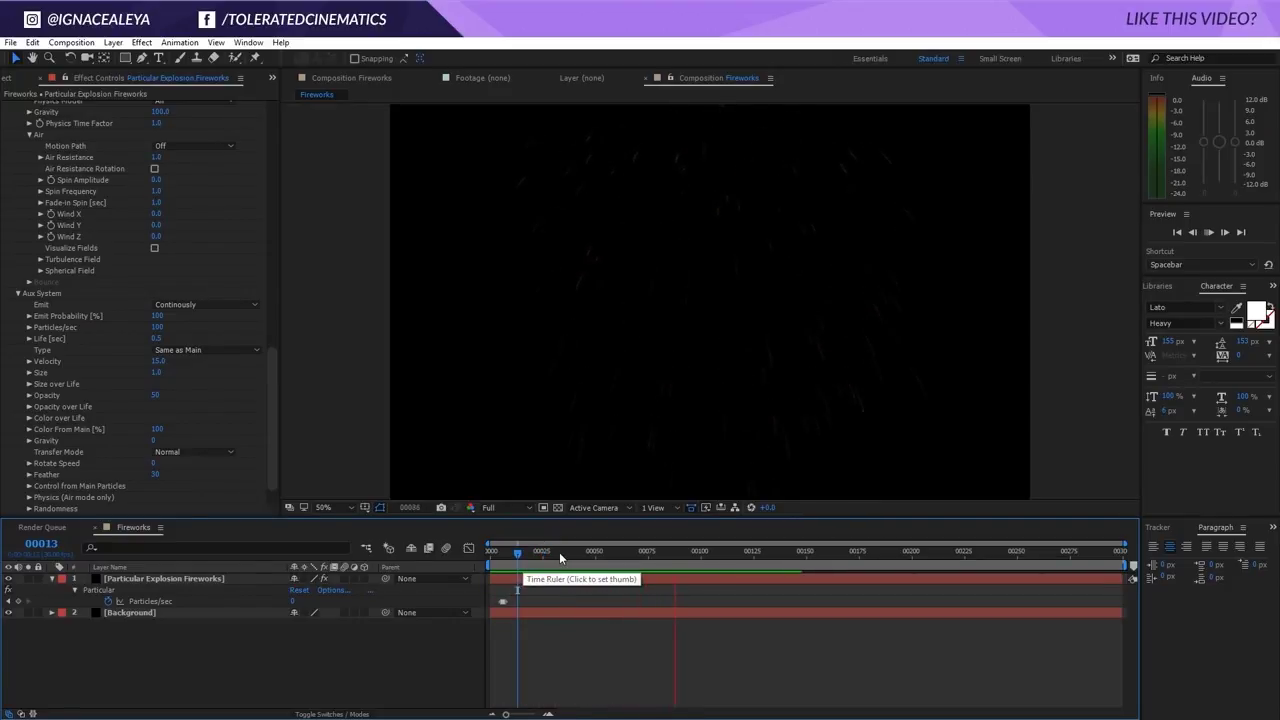
pyautogui.moveTo(559, 552); pyautogui.dragTo(537, 553)
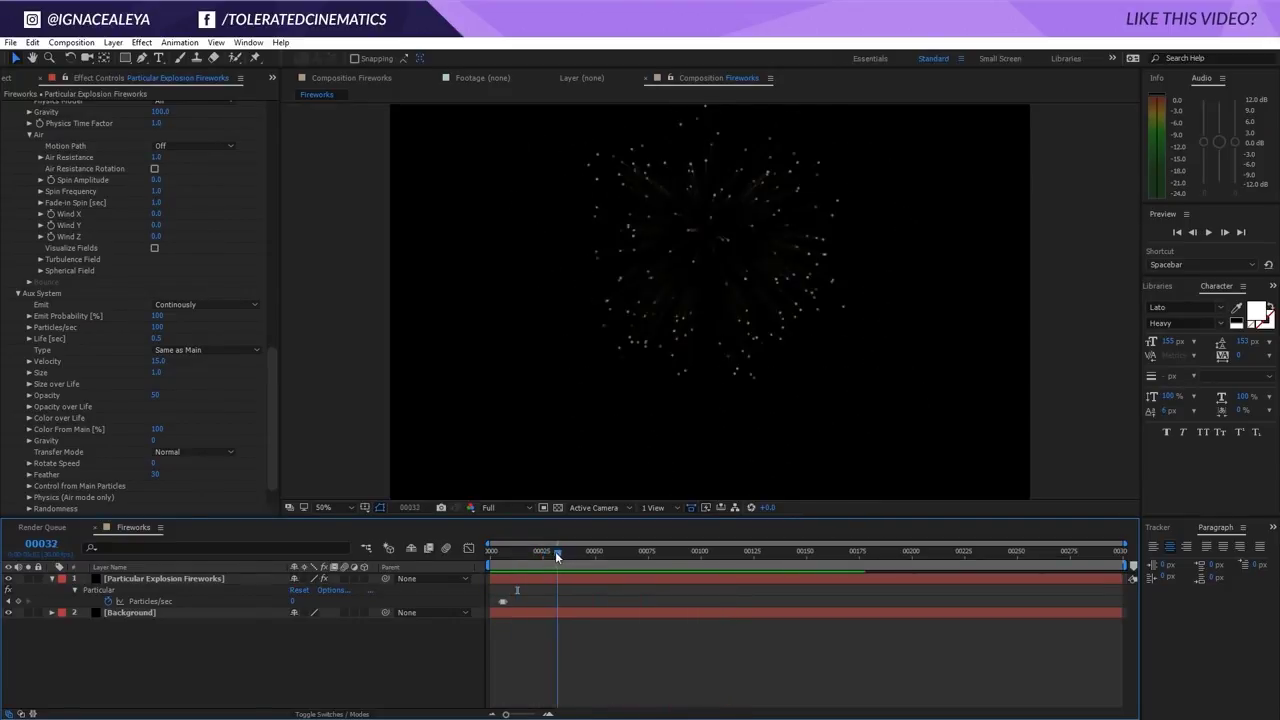
# - Reshape the aux Size over Life curve to stay full until late, then drop
pyautogui.click(28, 384)
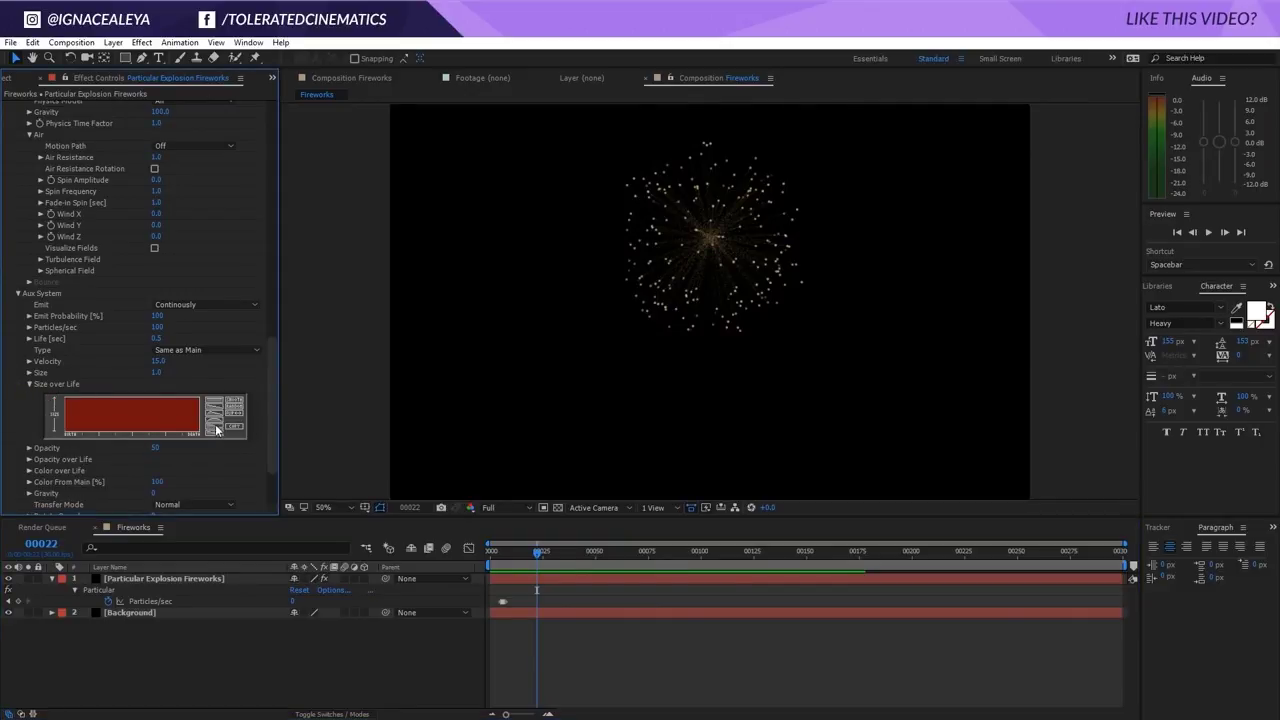
pyautogui.click(216, 432)
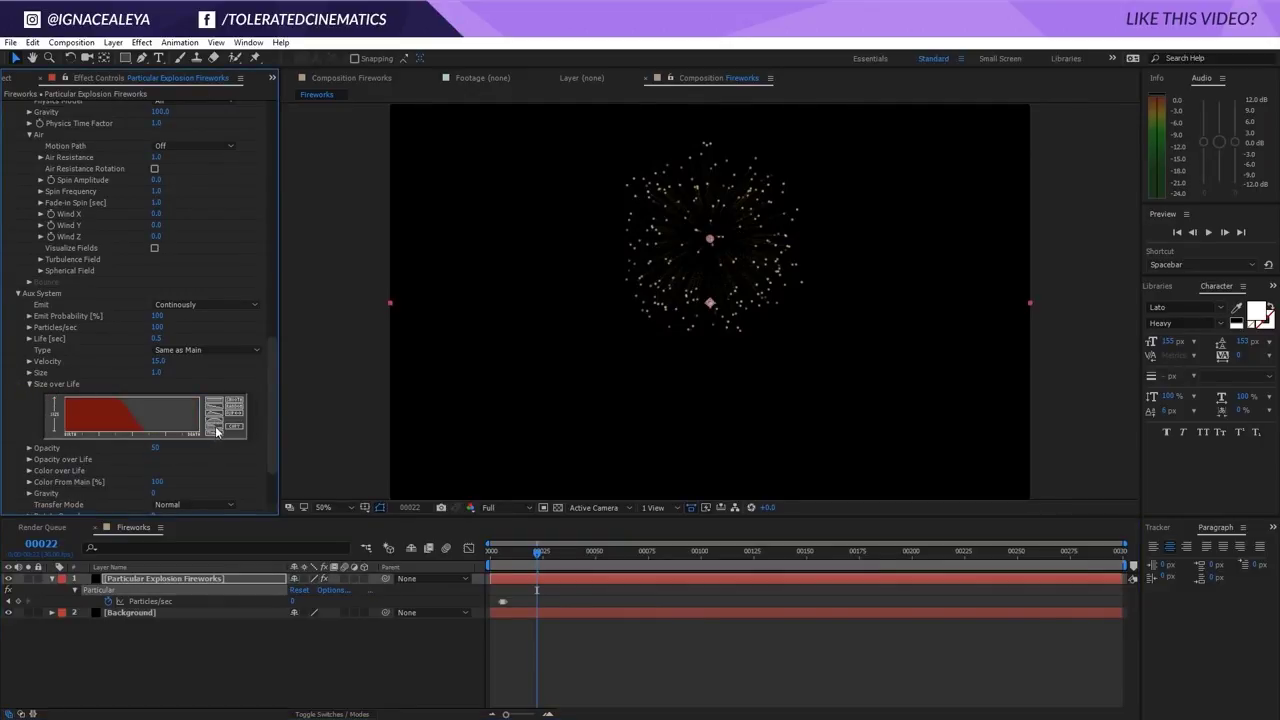
pyautogui.click(216, 411)
pyautogui.moveTo(196, 434); pyautogui.dragTo(2, 361)
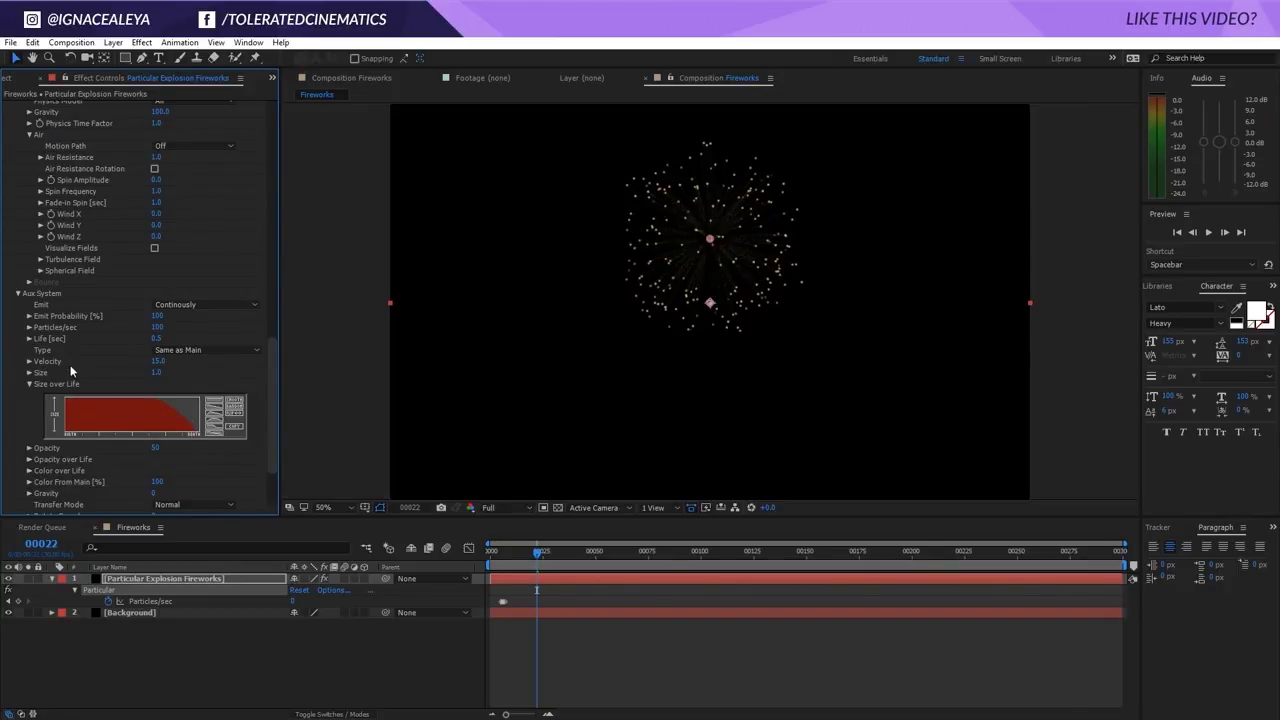
# - Set aux Particles/sec to 300 and keep Velocity at 15
pyautogui.click(157, 327)
pyautogui.write('30')
pyautogui.press('Return')
pyautogui.click(158, 361)
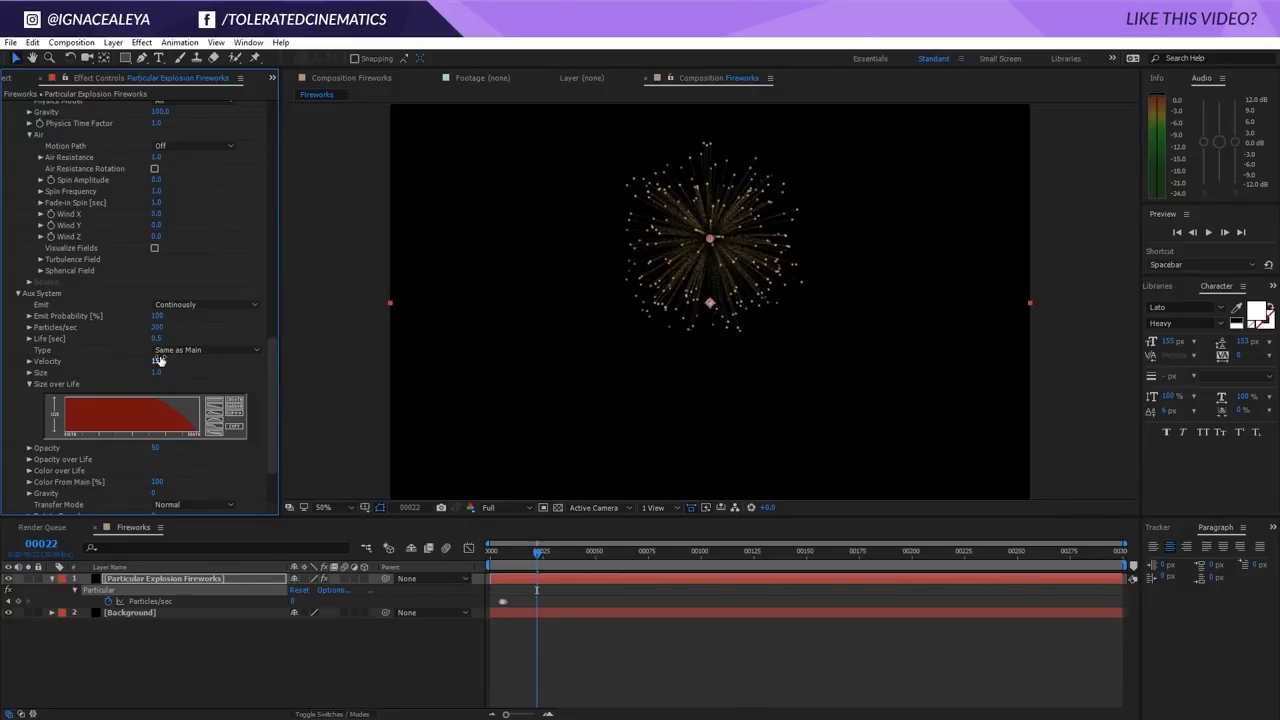
pyautogui.press('Return')
pyautogui.click(158, 361)
pyautogui.write('15')
pyautogui.press('Return')
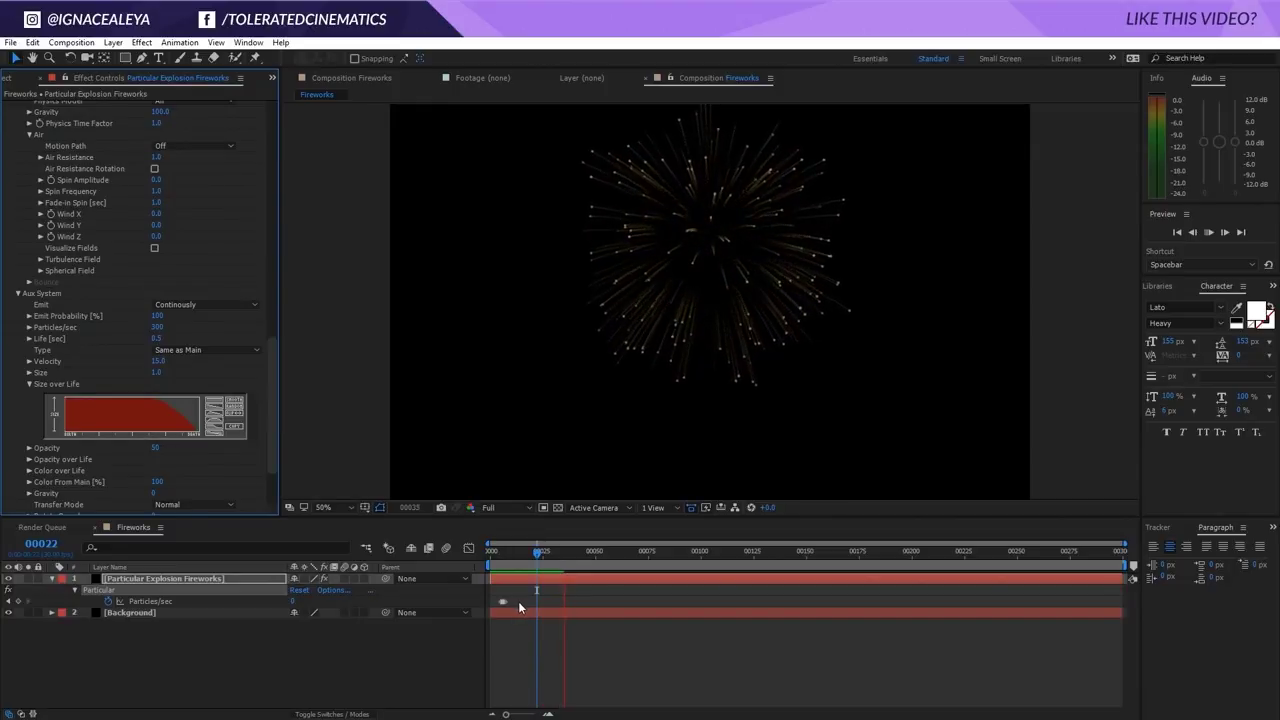
# - Scrub the timeline to inspect the denser golden trails
pyautogui.click(528, 551)
pyautogui.moveTo(530, 557); pyautogui.dragTo(544, 556)
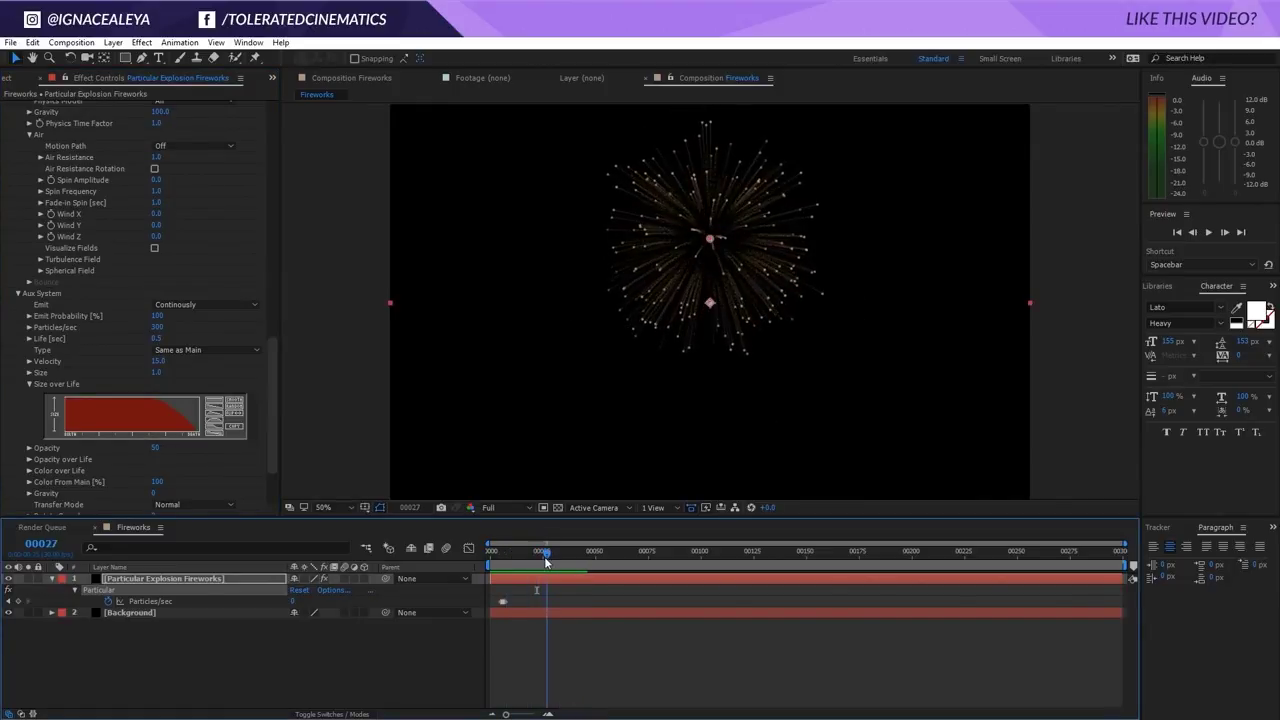
pyautogui.scroll(-1, 10, 363)
pyautogui.scroll(-2, 10, 363)
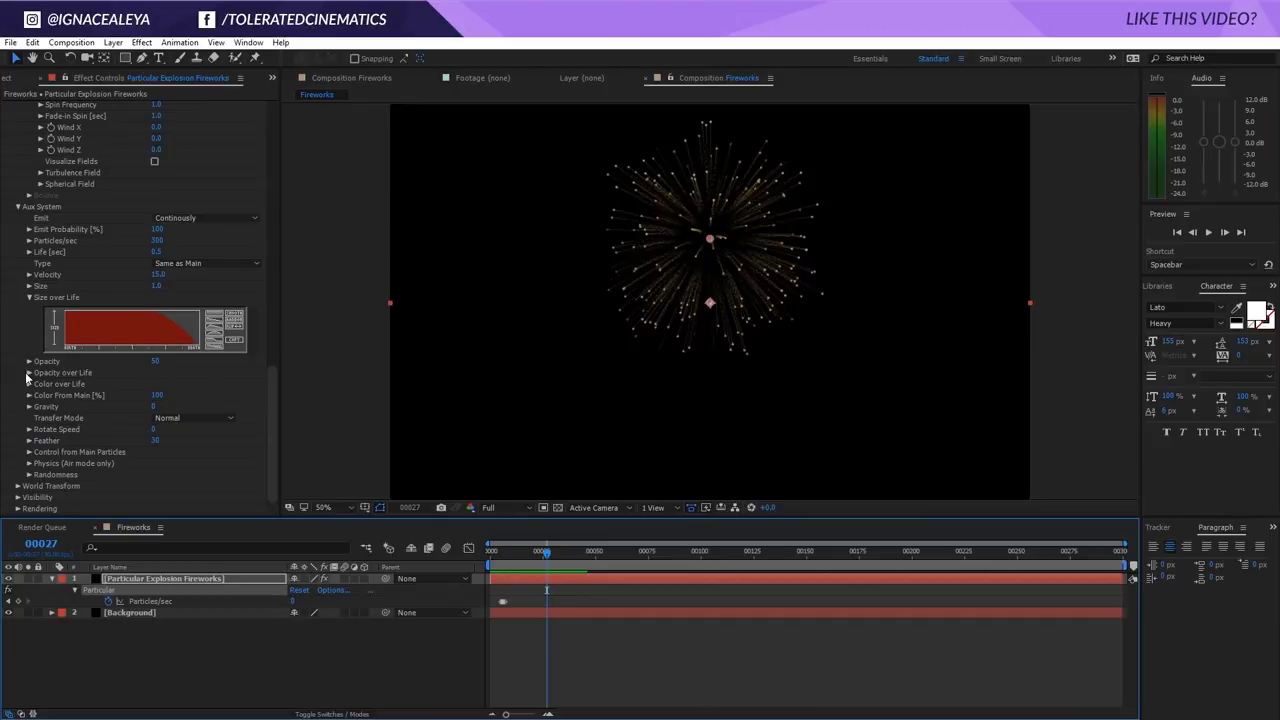
# - Raise aux Opacity to 100 and set Physics Turbulence Position to 100, then check frame 46
pyautogui.moveTo(155, 361); pyautogui.dragTo(290, 359)
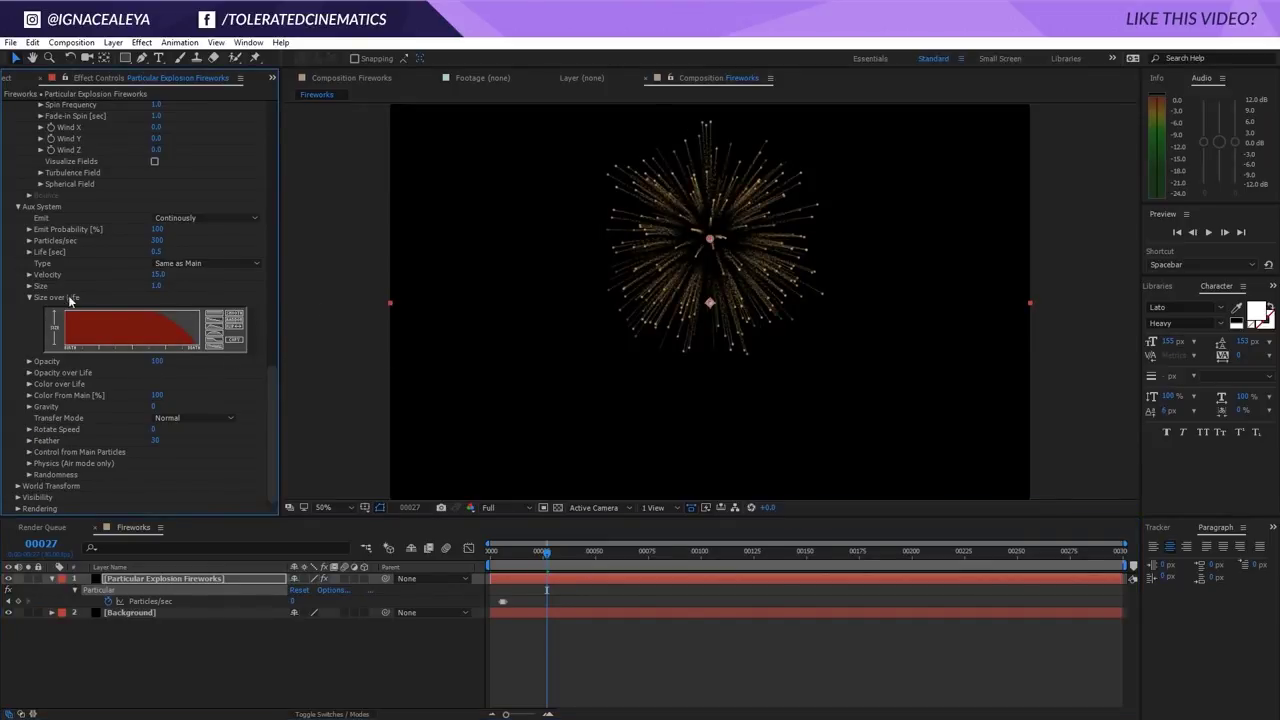
pyautogui.click(28, 463)
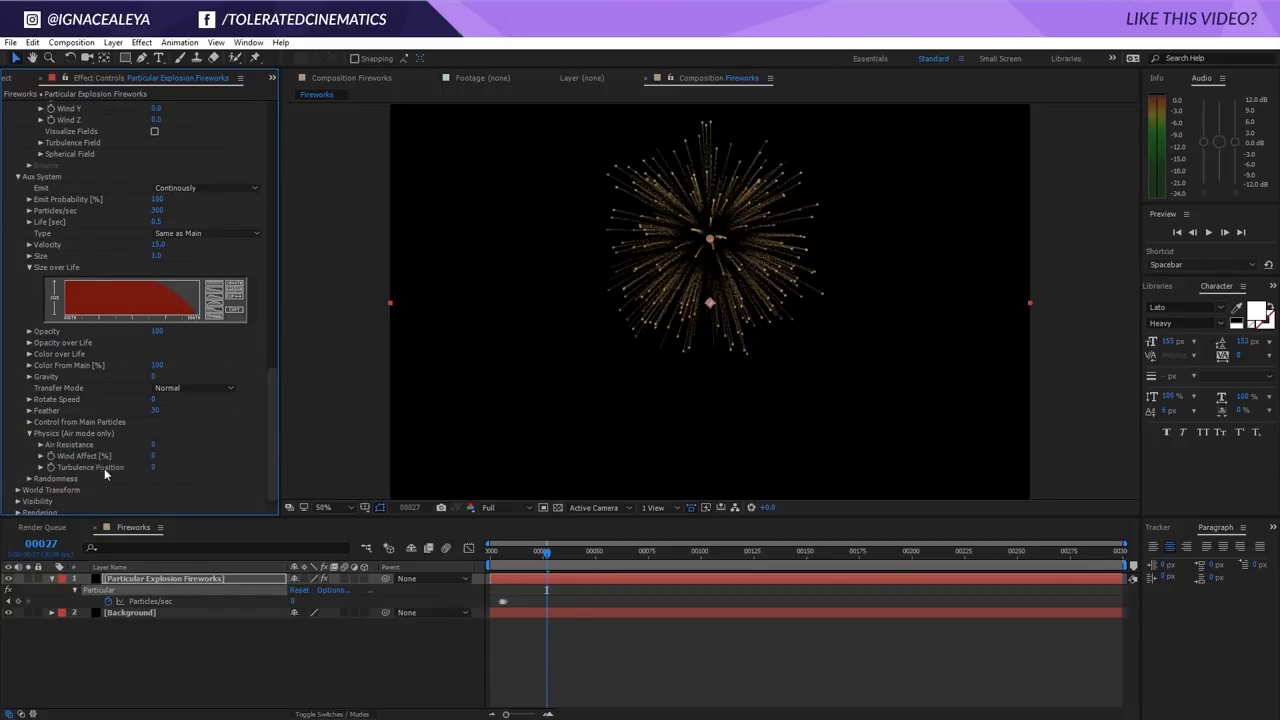
pyautogui.click(155, 467)
pyautogui.write('25')
pyautogui.press('Return')
pyautogui.click(155, 467)
pyautogui.write('3')
pyautogui.write('00')
pyautogui.press('Return')
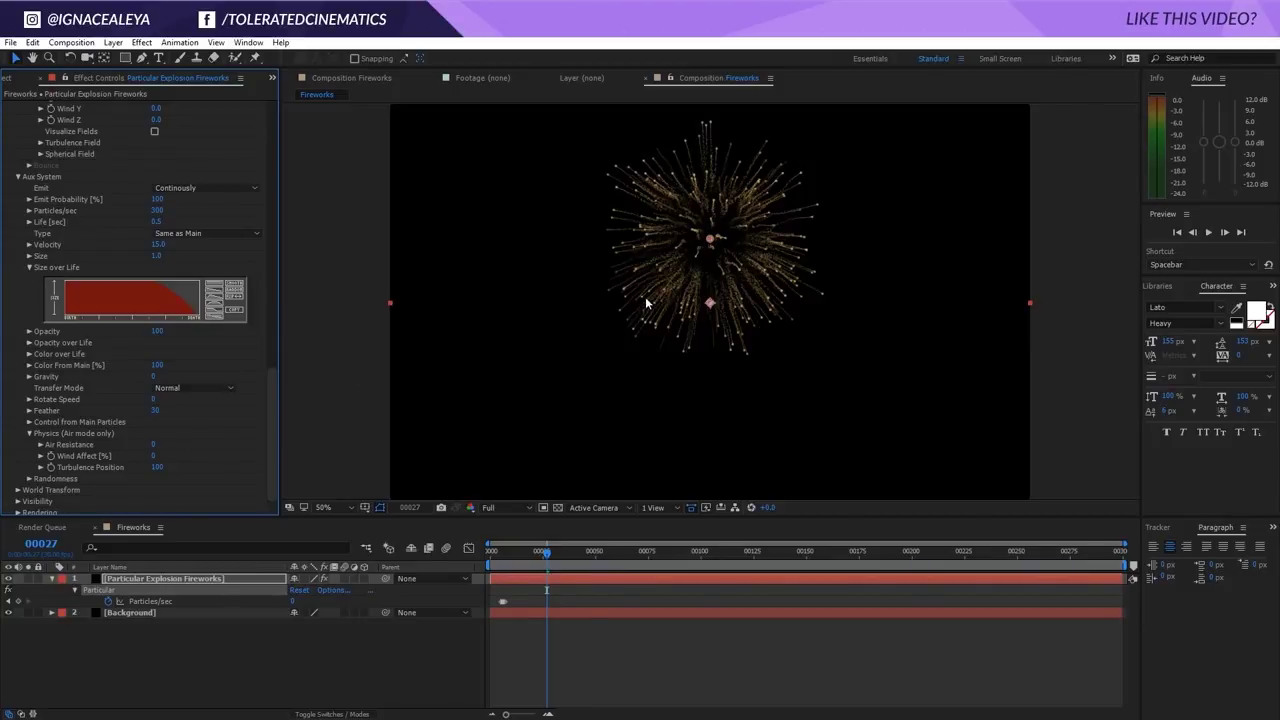
pyautogui.moveTo(546, 551); pyautogui.dragTo(587, 551)
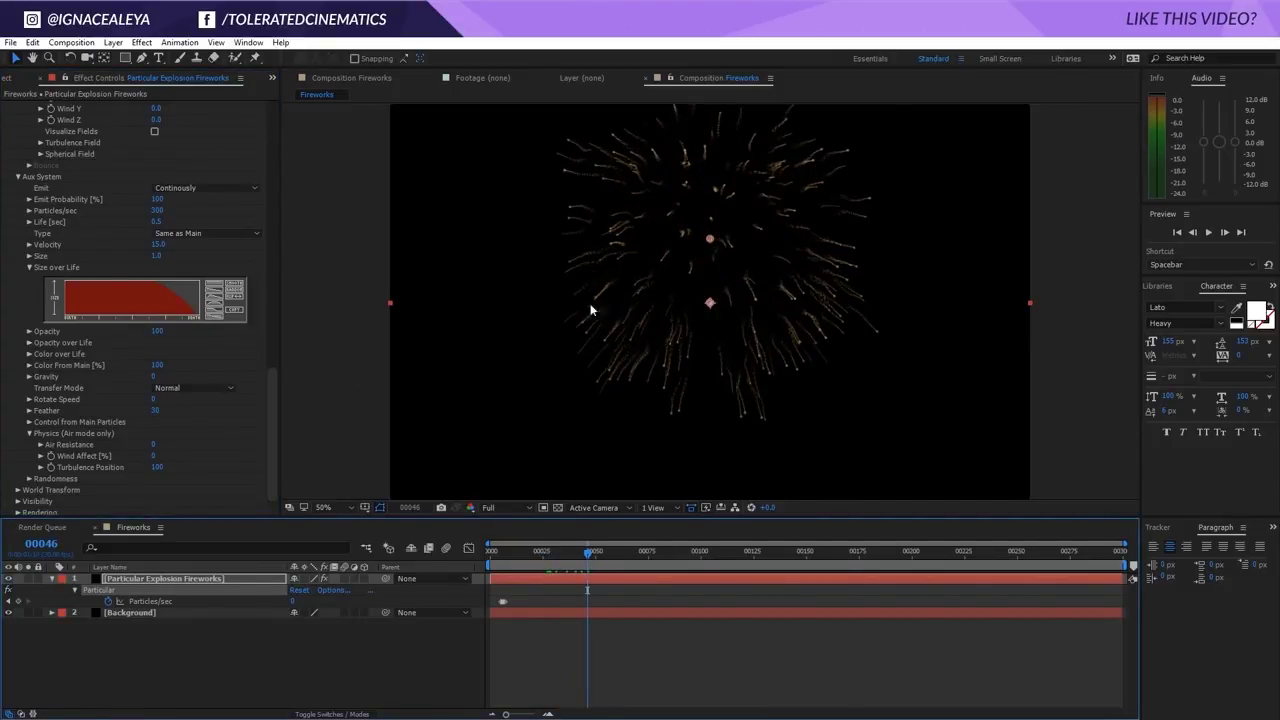
# - Scroll Effect Controls down and expand Turbulence Field under Physics Air
pyautogui.moveTo(270, 402); pyautogui.dragTo(277, 374)
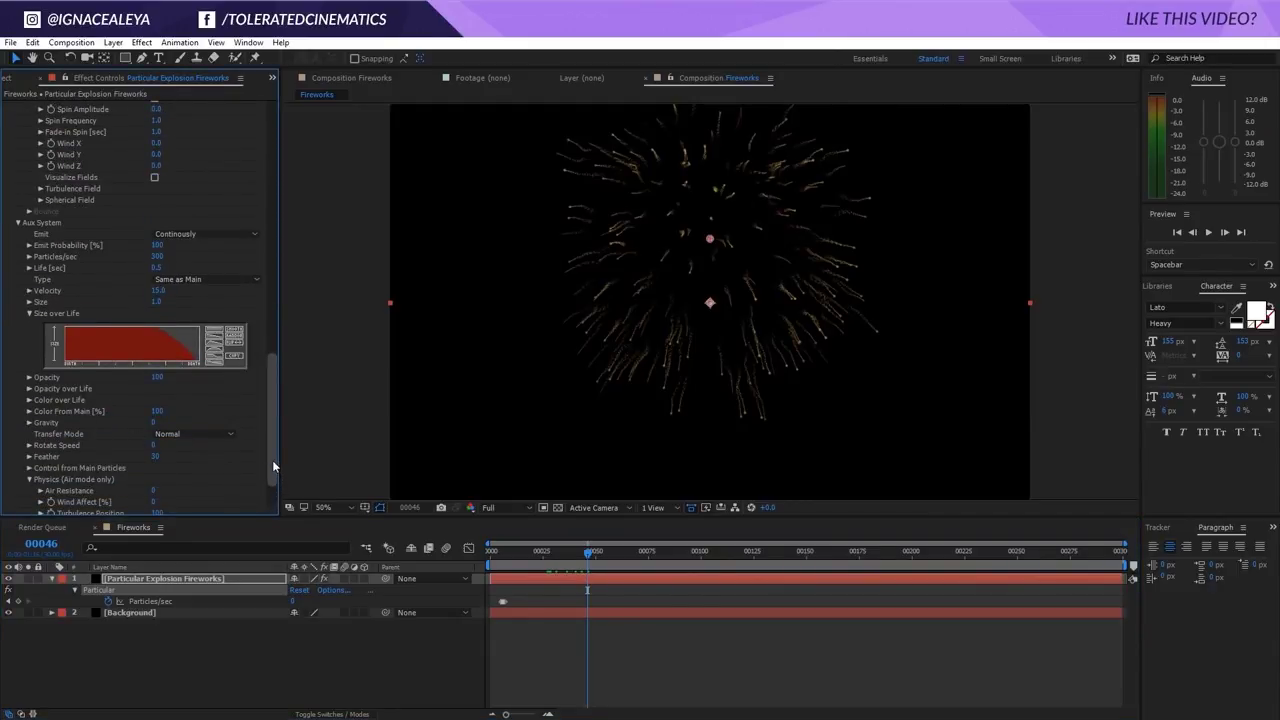
pyautogui.moveTo(272, 460); pyautogui.dragTo(326, 283)
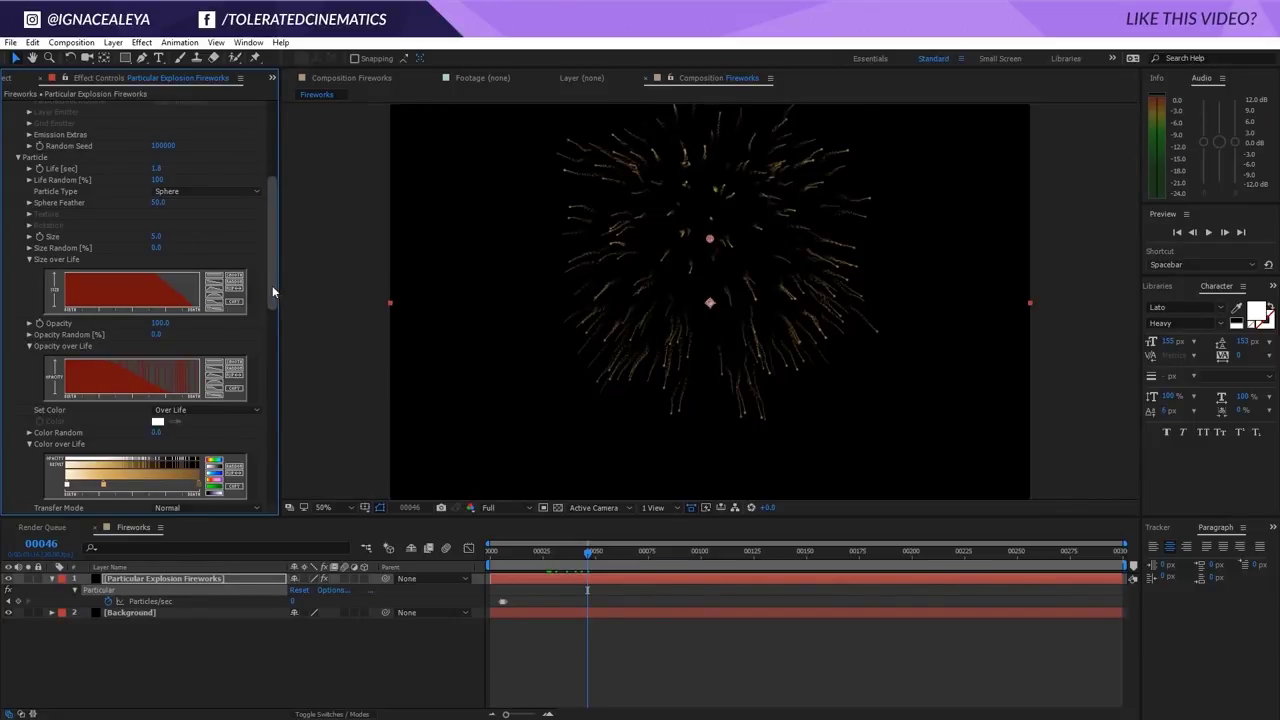
pyautogui.moveTo(272, 285); pyautogui.dragTo(271, 278)
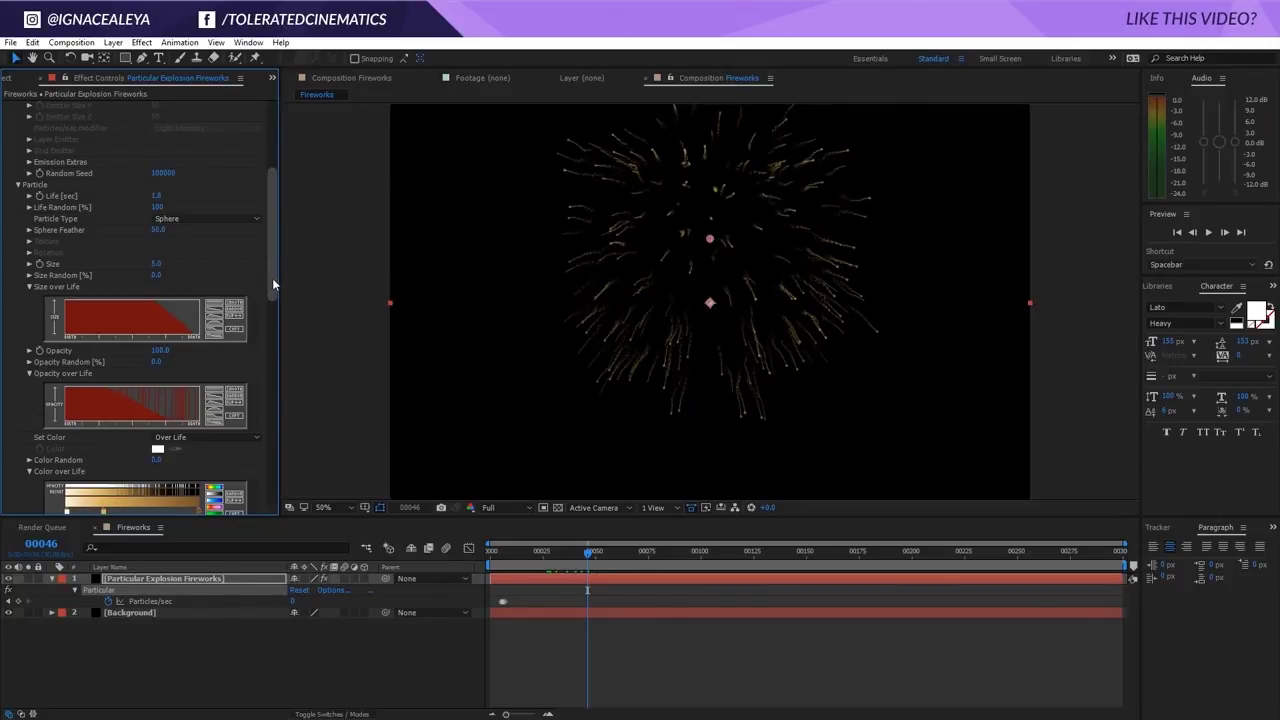
pyautogui.moveTo(271, 280); pyautogui.dragTo(244, 364)
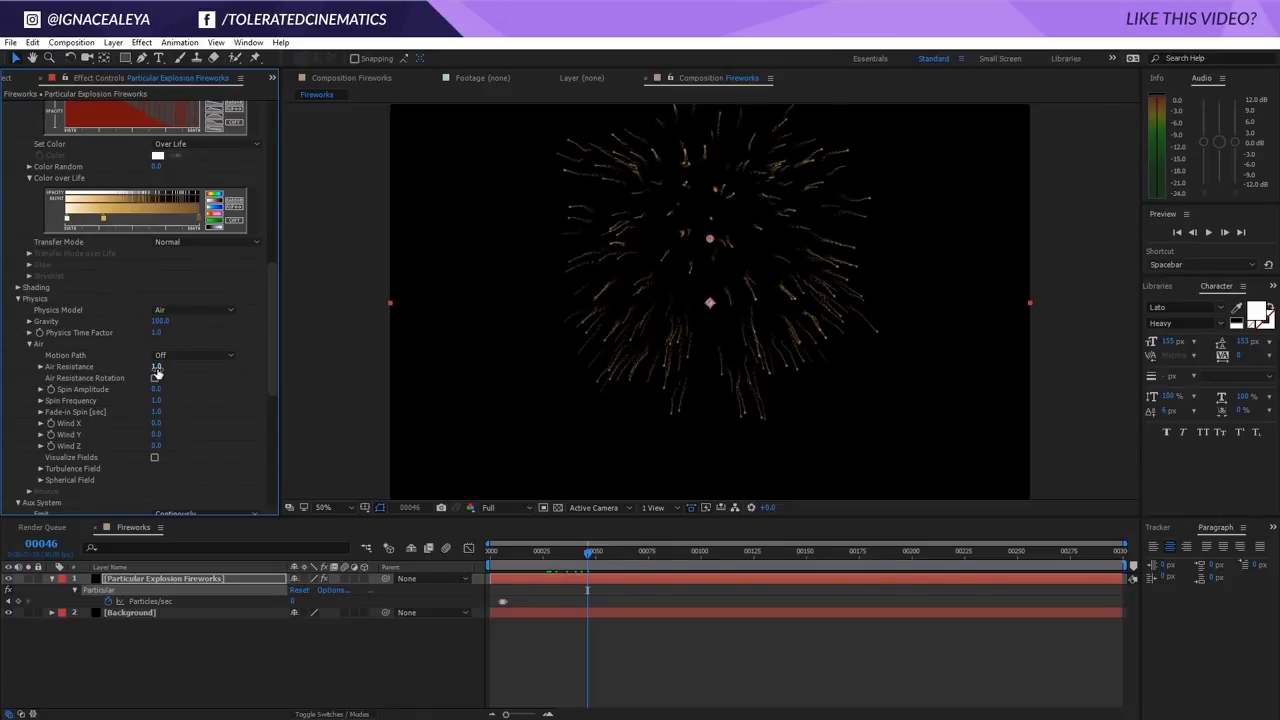
pyautogui.scroll(-1, 33, 420)
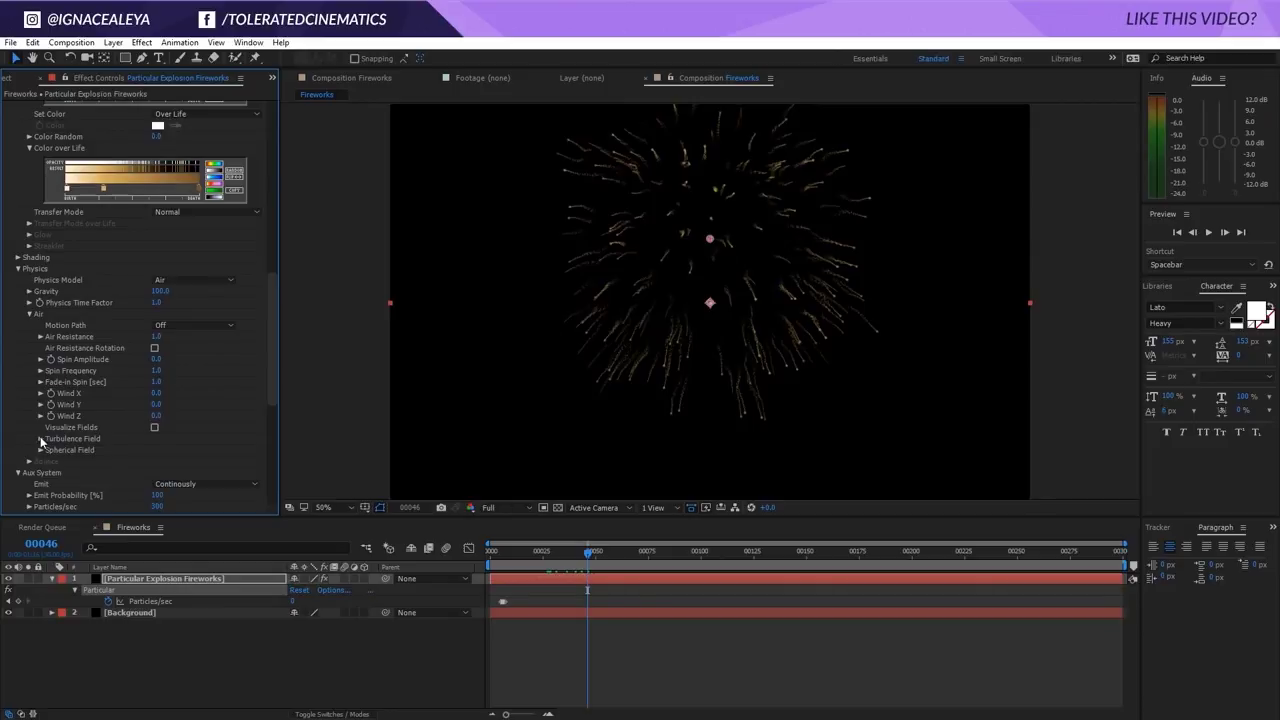
pyautogui.click(40, 438)
pyautogui.scroll(-3, 38, 437)
pyautogui.scroll(-1, 32, 418)
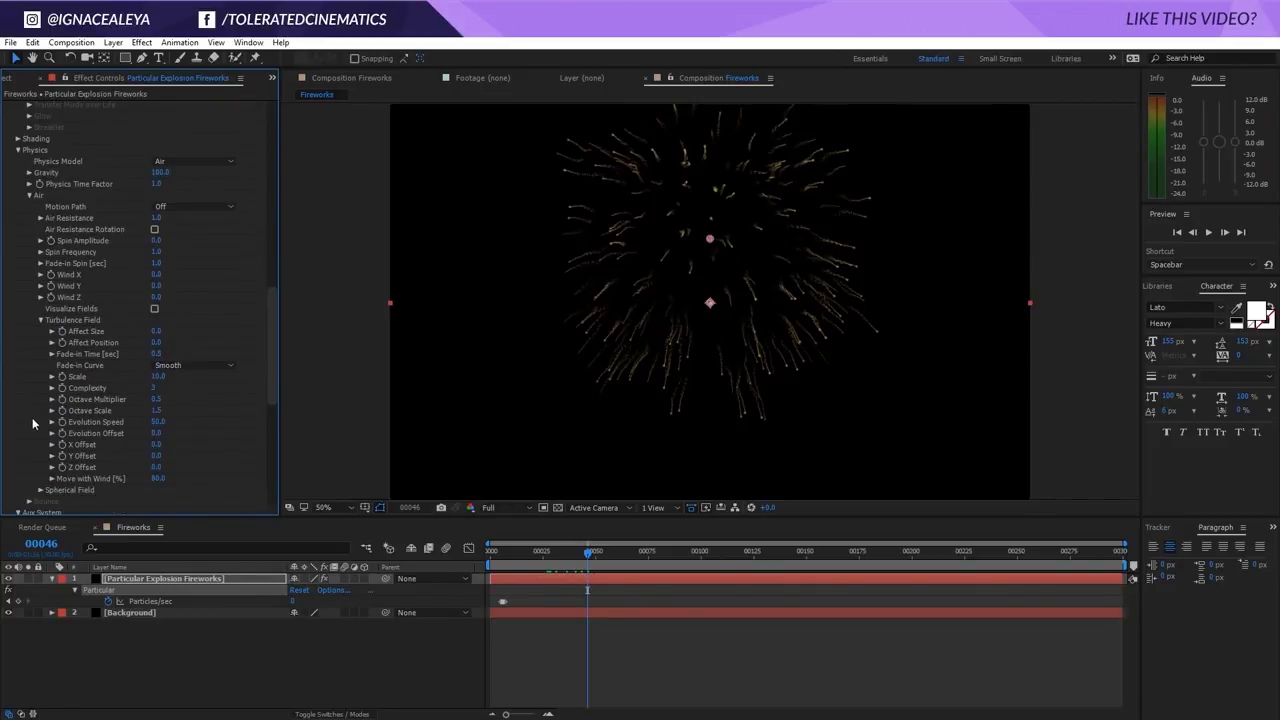
# - Set Turbulence Field Scale to 50 and Evolution Speed to 10
pyautogui.click(162, 376)
pyautogui.press('Return')
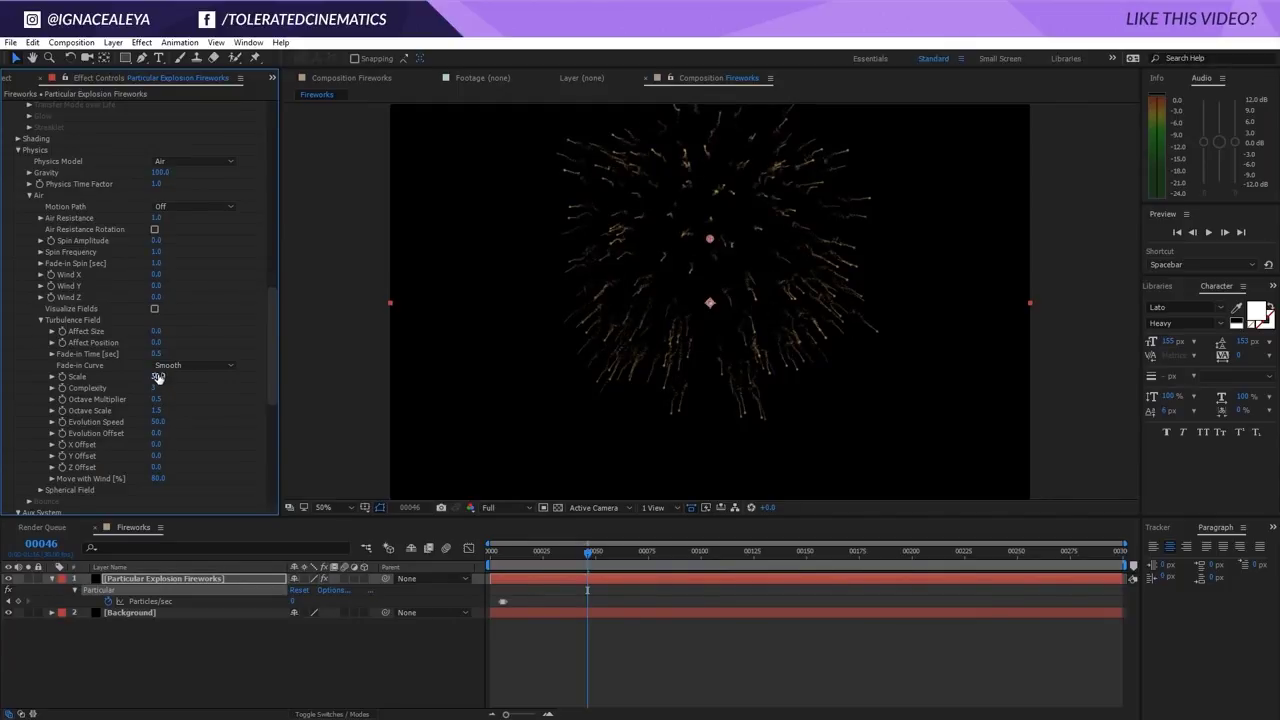
pyautogui.click(160, 376)
pyautogui.write('50')
pyautogui.press('Return')
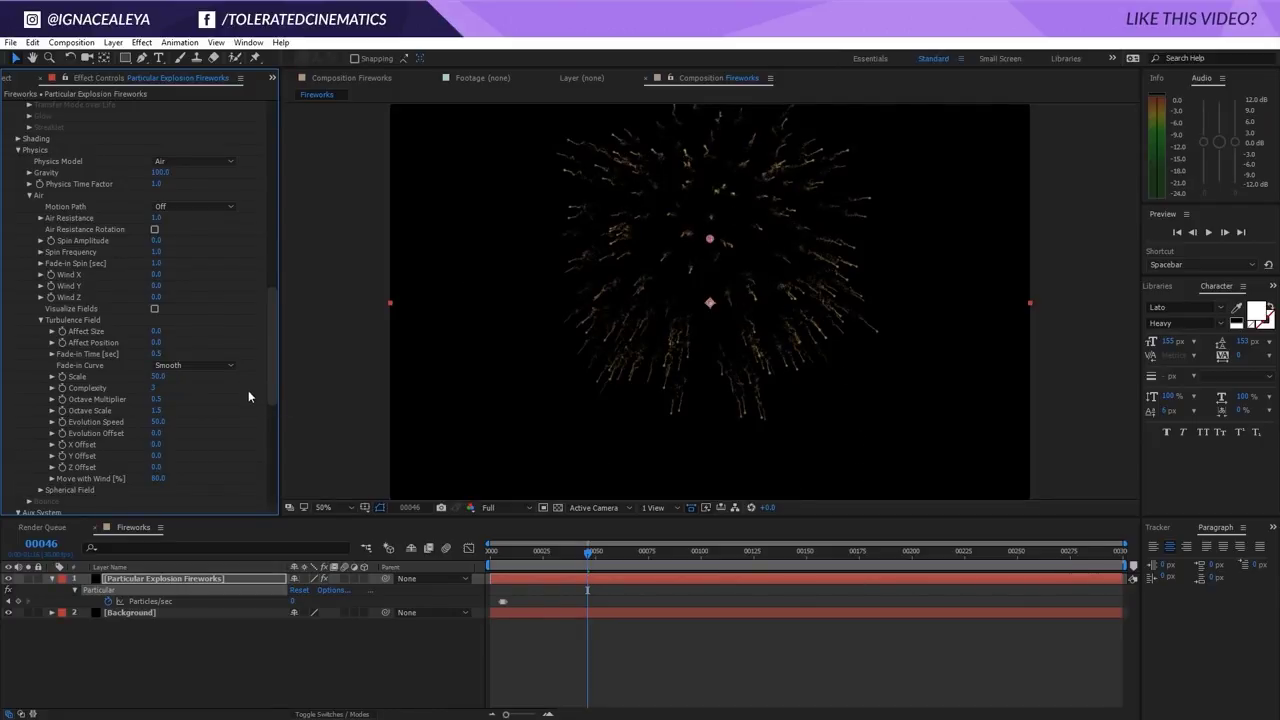
pyautogui.click(158, 421)
pyautogui.write('10')
pyautogui.press('Return')
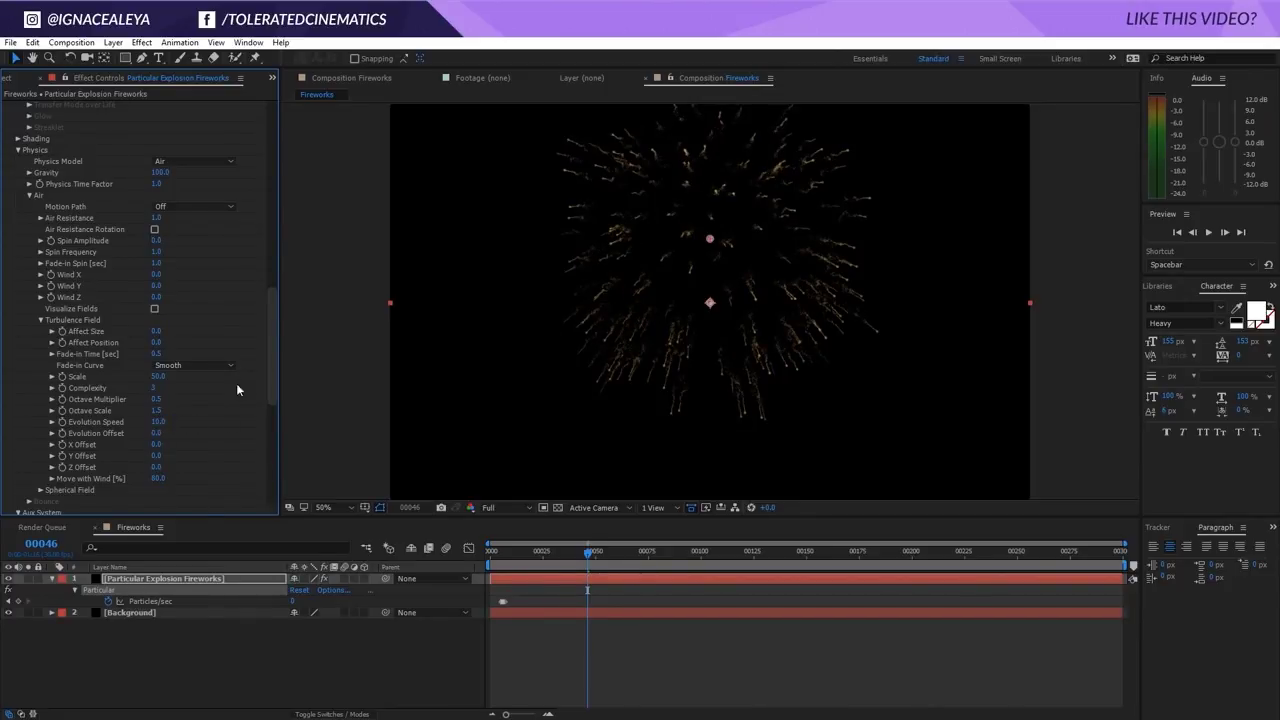
pyautogui.moveTo(270, 353); pyautogui.dragTo(264, 435)
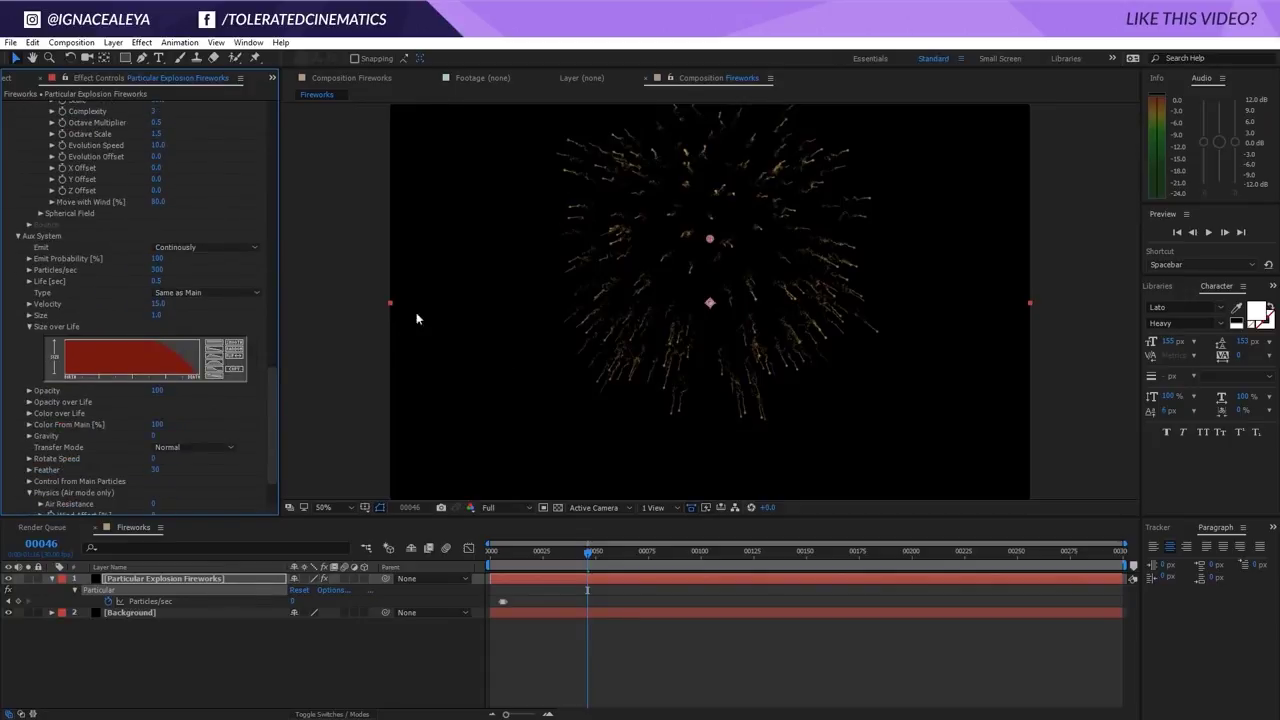
# - Set the aux Turbulence Position to 50 and preview the firework burst
pyautogui.scroll(-2, 102, 431)
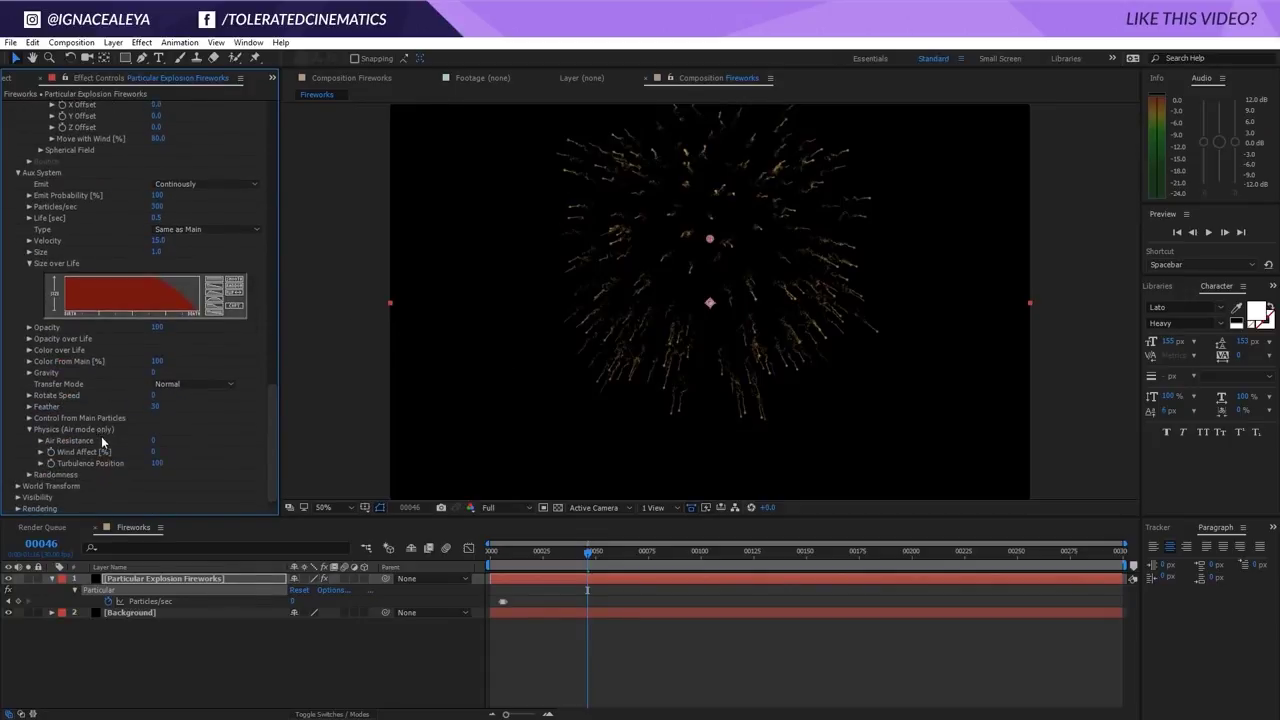
pyautogui.click(156, 463)
pyautogui.press('space')
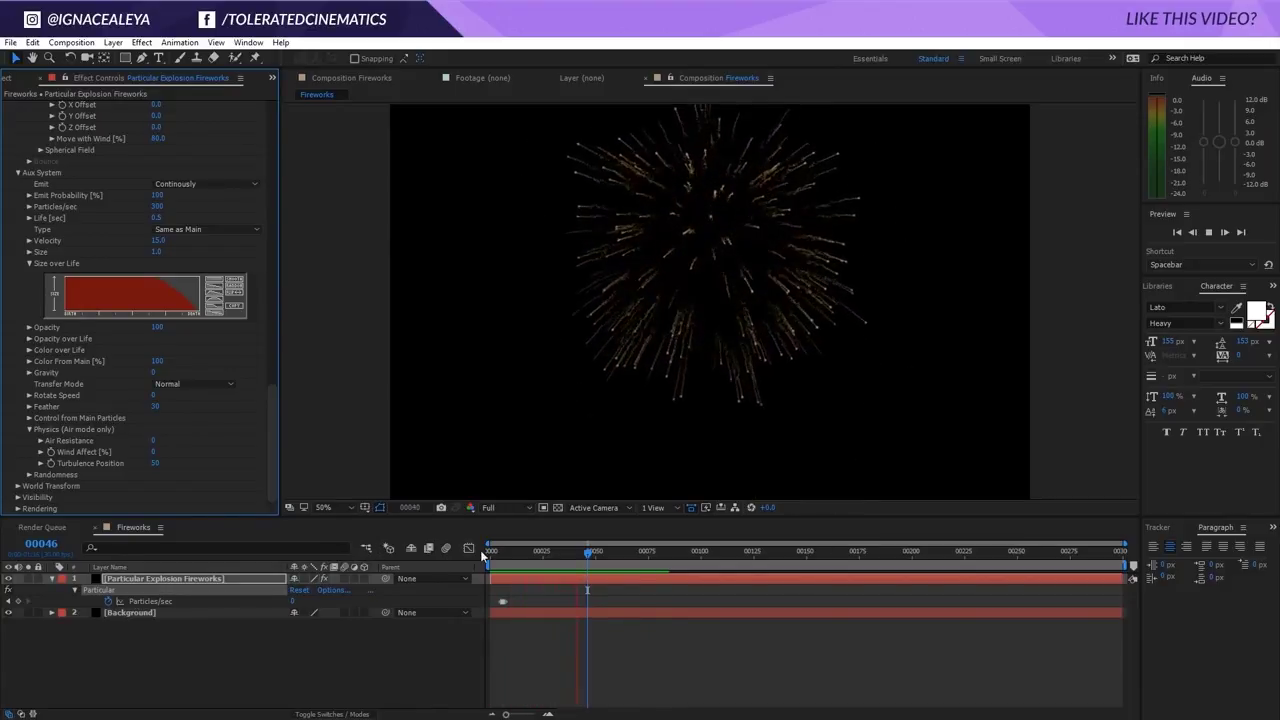
pyautogui.press(',')
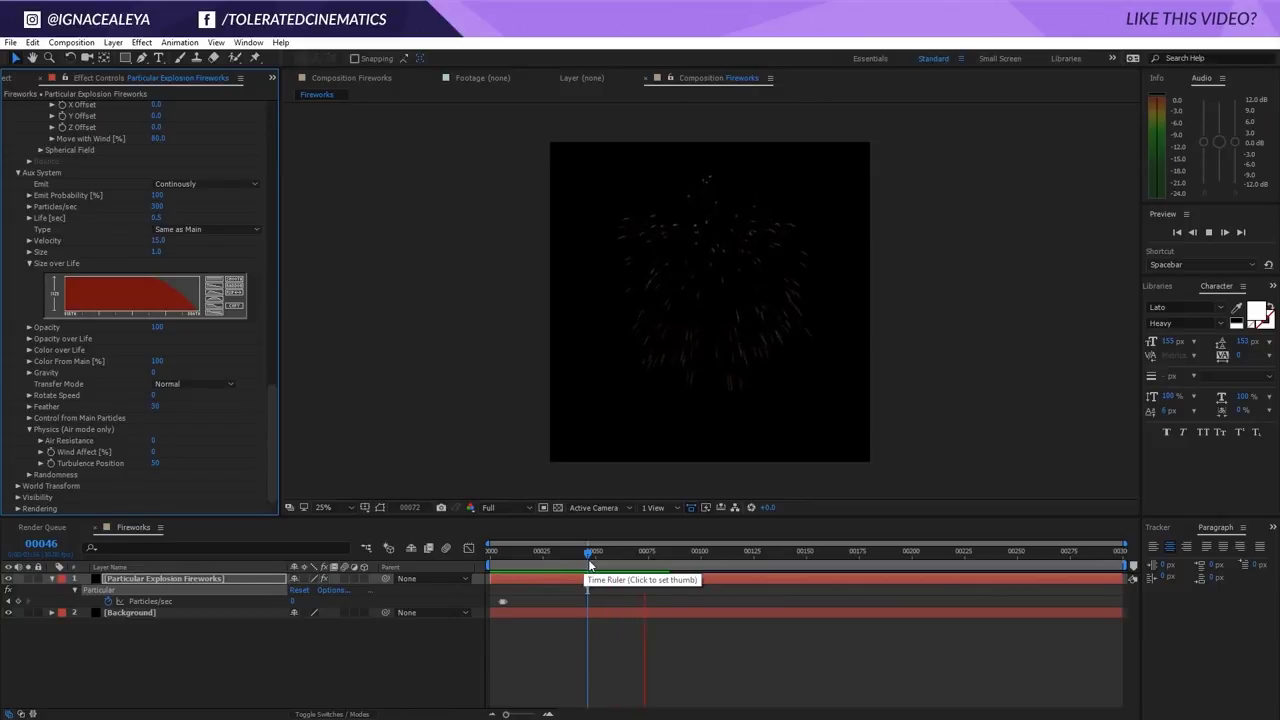
pyautogui.moveTo(589, 564); pyautogui.dragTo(574, 557)
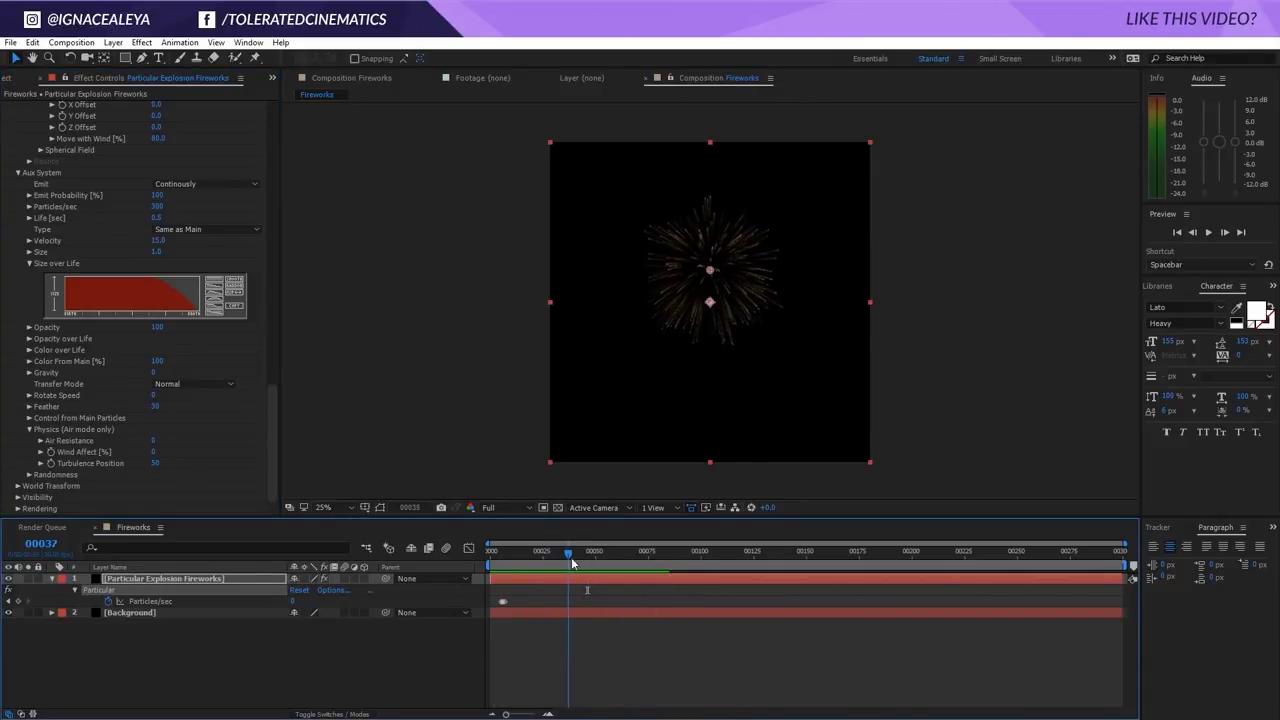
pyautogui.press('.')
pyautogui.press('.')
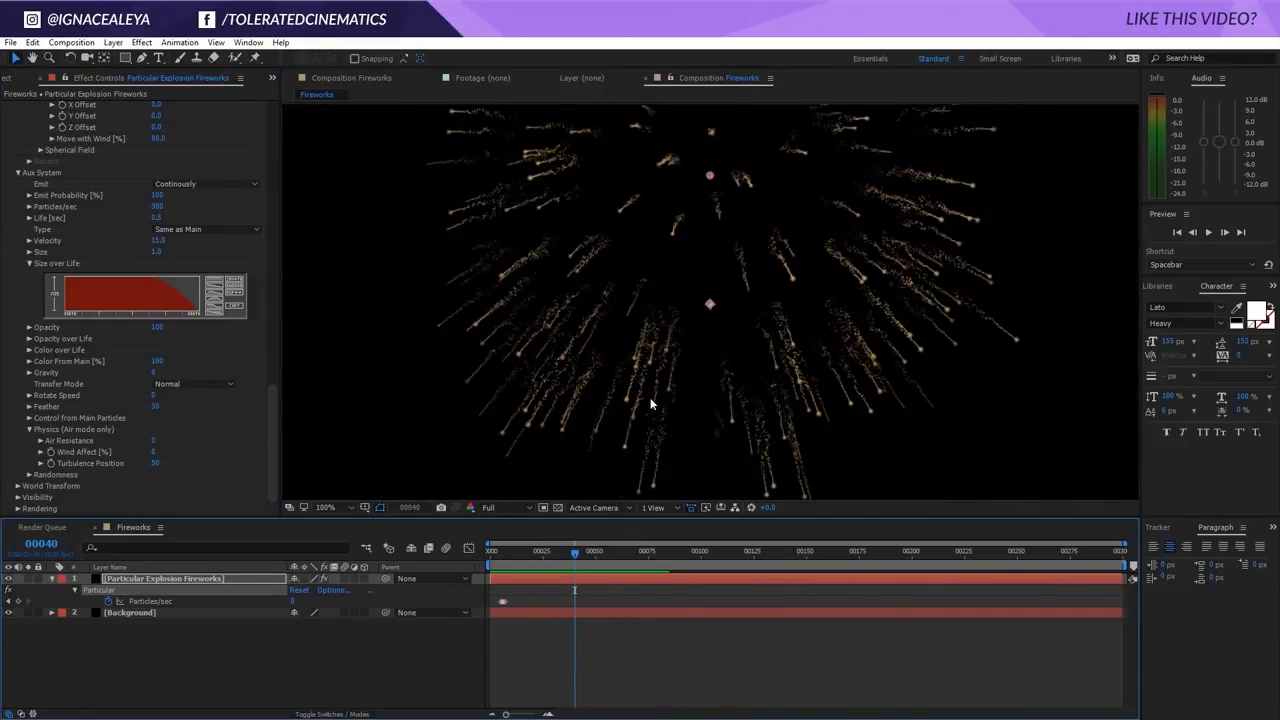
# - Set the aux Velocity to 30
pyautogui.scroll(5, 275, 397)
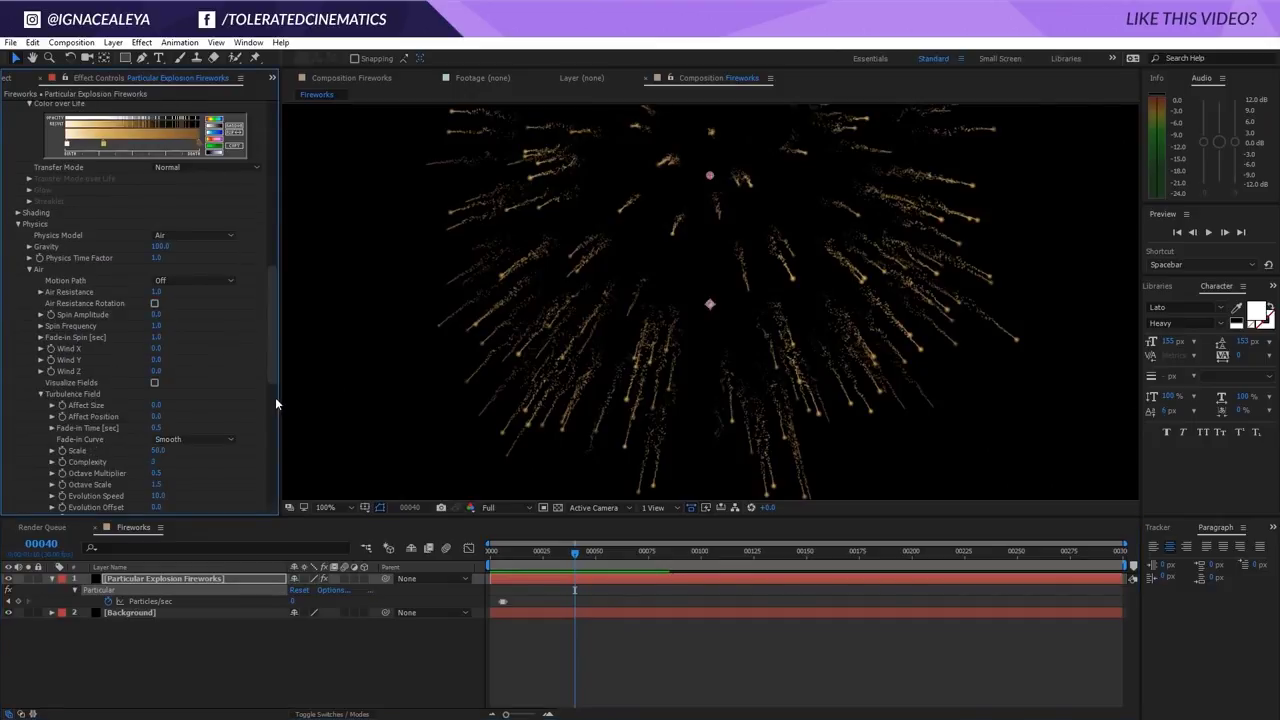
pyautogui.scroll(5, 274, 367)
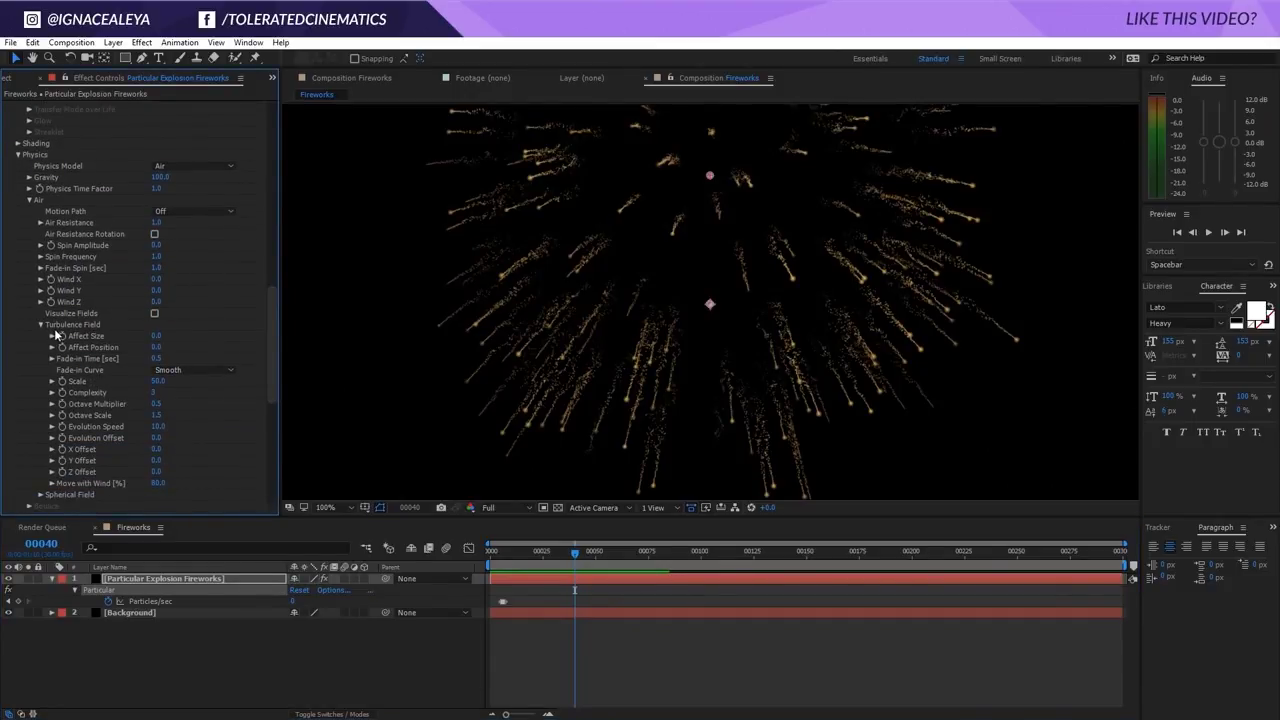
pyautogui.scroll(-4, 54, 328)
pyautogui.scroll(-4, 54, 328)
pyautogui.scroll(-1, 85, 294)
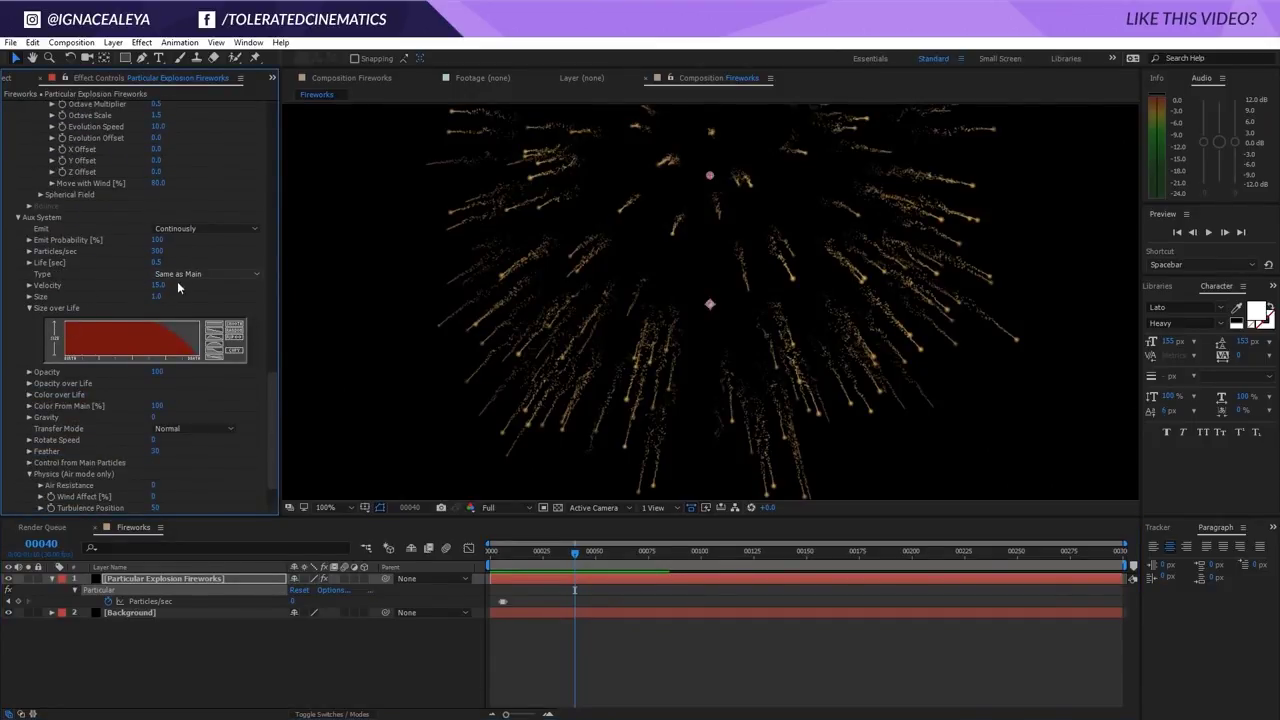
pyautogui.click(158, 285)
pyautogui.write('30')
pyautogui.press('Return')
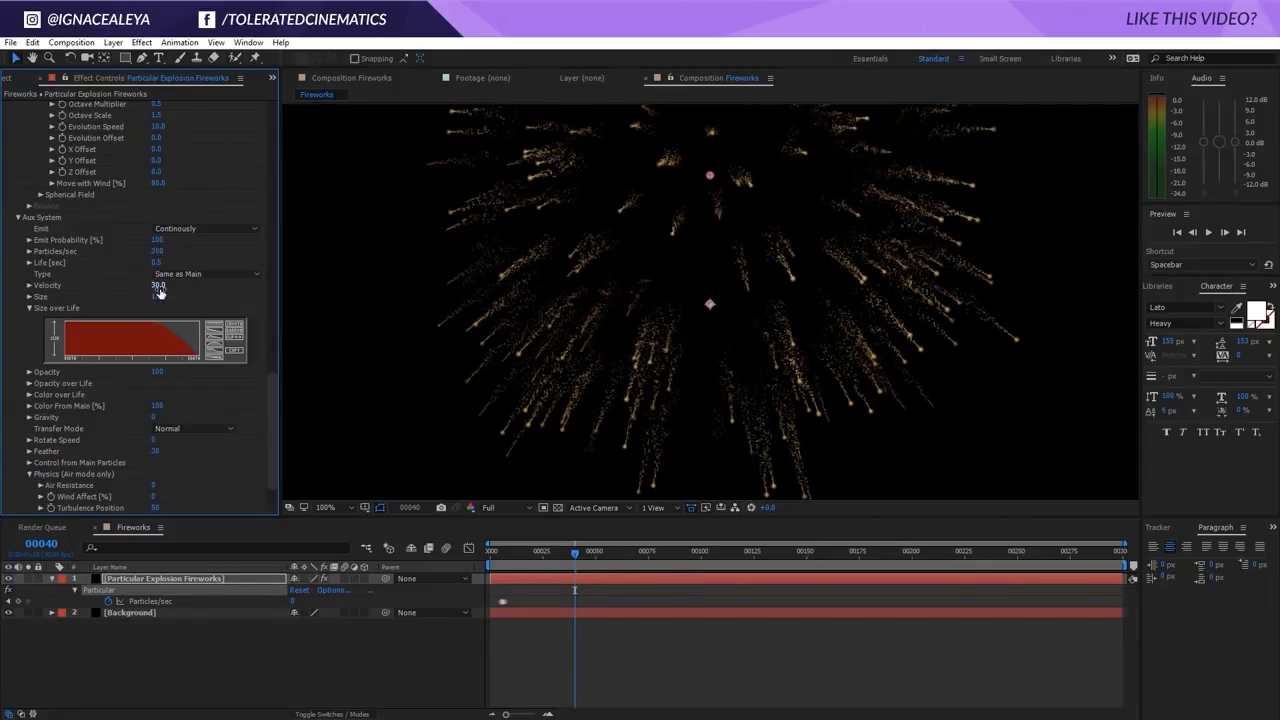
# - Set aux Size to 1 and 1000 aux particles/sec, then preview at 50% zoom
pyautogui.click(157, 297)
pyautogui.click(157, 251)
pyautogui.write('10')
pyautogui.press('Return')
pyautogui.press(',')
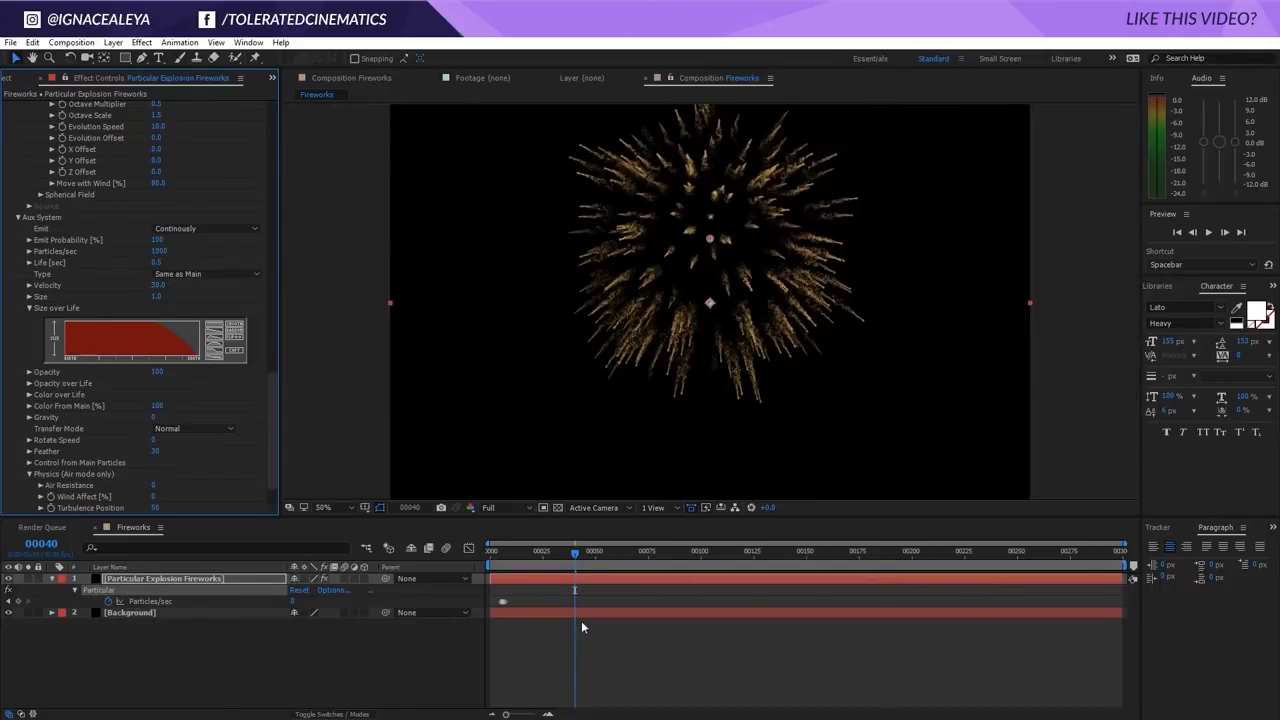
pyautogui.press('space')
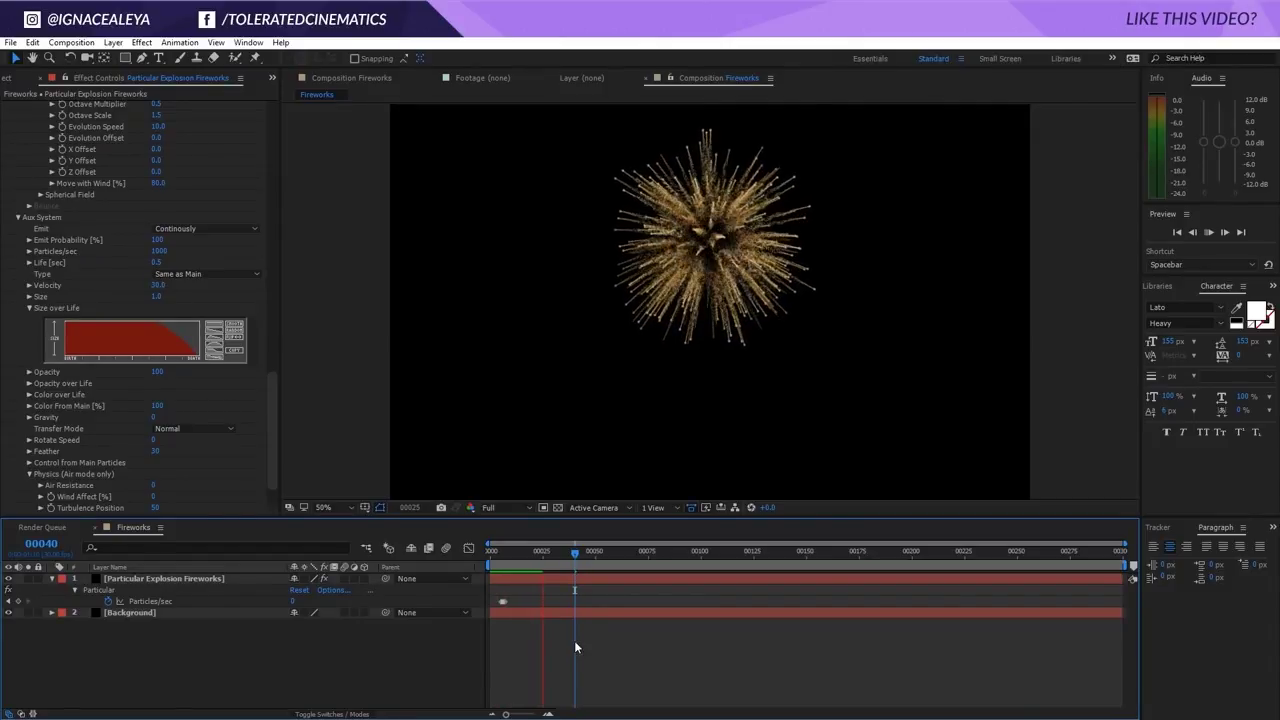
pyautogui.click(557, 551)
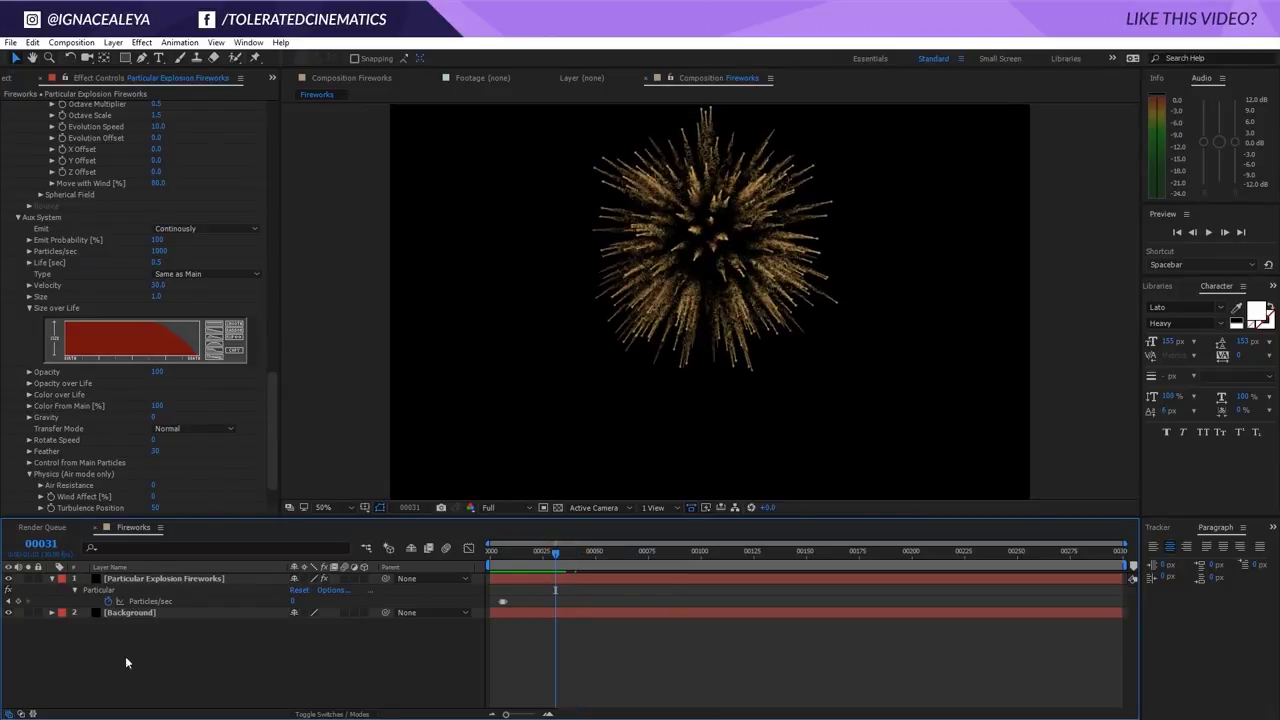
# - Change the Particles/sec keyframe at frame 6 to 200 and check the burst at frame 25
pyautogui.click(8, 601)
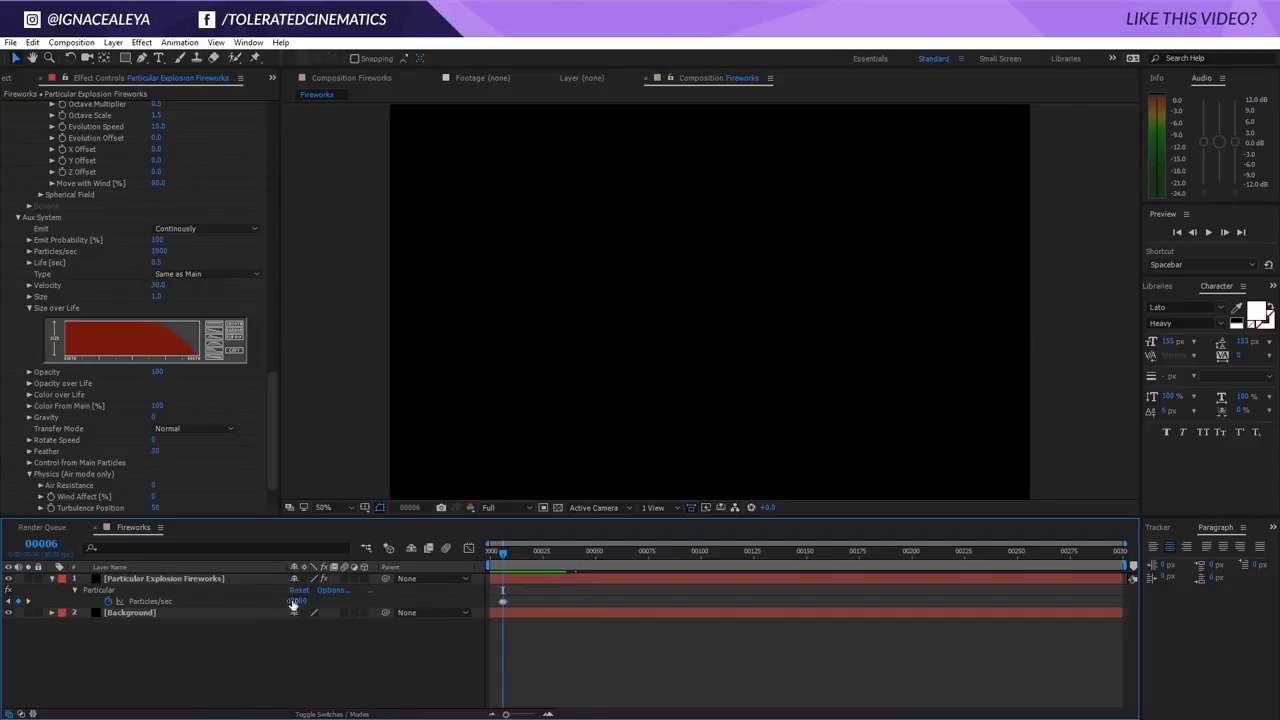
pyautogui.click(299, 601)
pyautogui.write('200')
pyautogui.press('Return')
pyautogui.moveTo(506, 553); pyautogui.dragTo(566, 554)
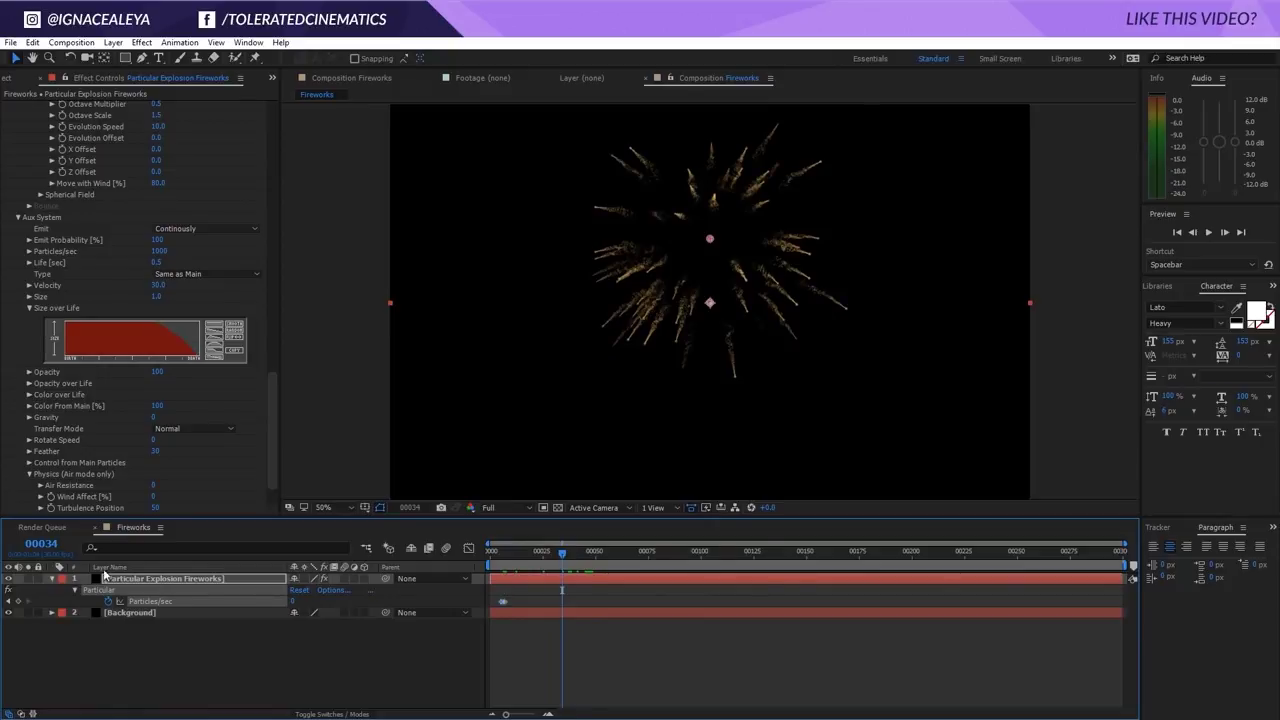
# - Add the expression effect("Particular")(3)*2 to Particles/sec and test it across the burst
pyautogui.keyDown('alt'); pyautogui.click(108, 602); pyautogui.keyUp('alt')
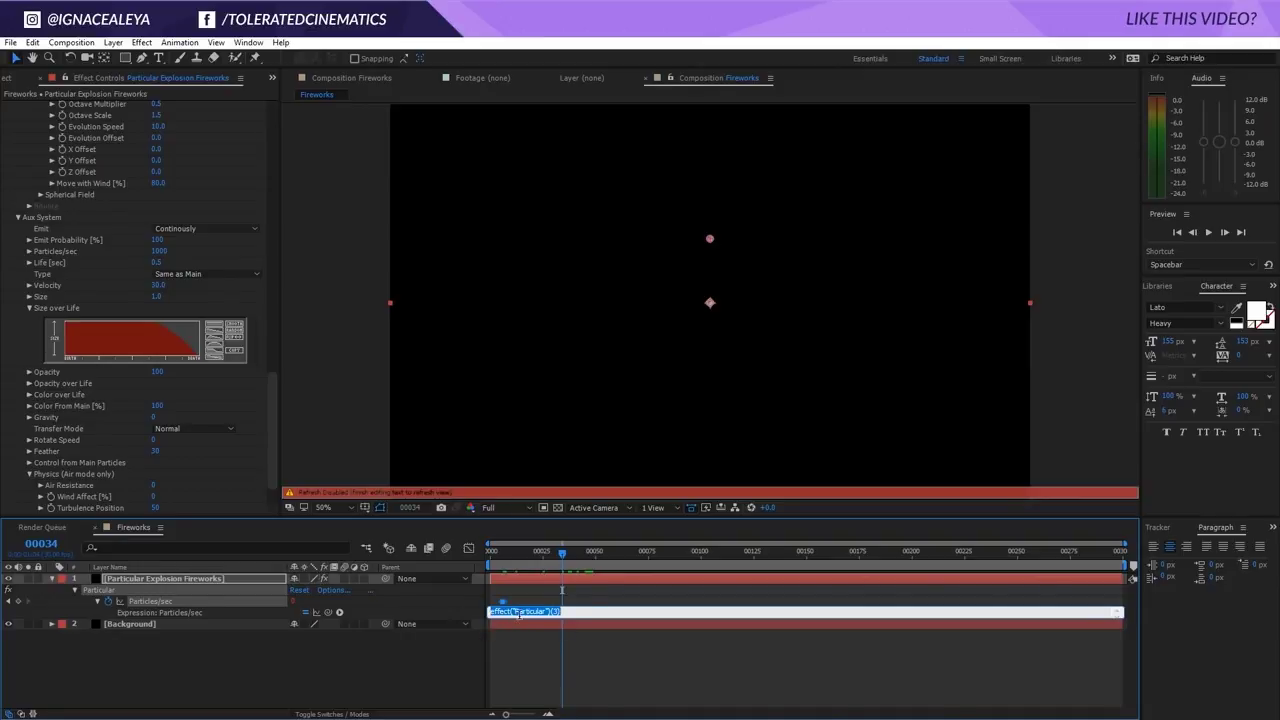
pyautogui.click(519, 612)
pyautogui.write('*2')
pyautogui.click(566, 650)
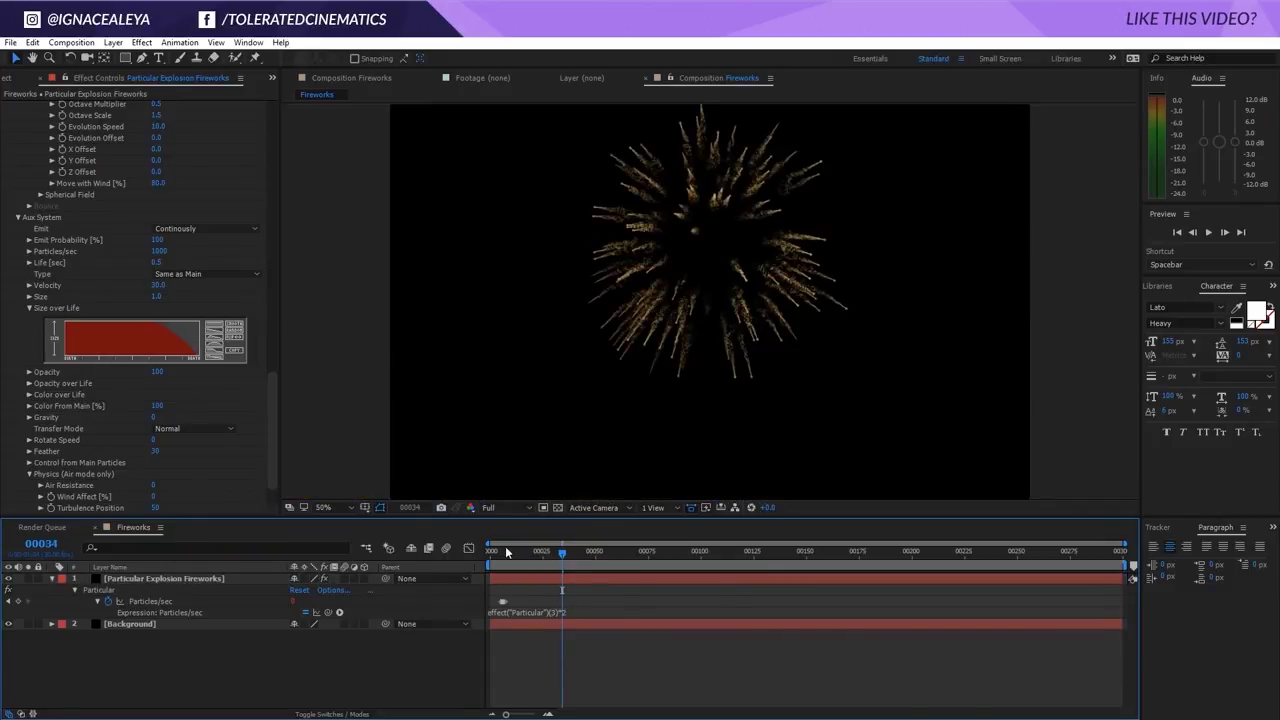
pyautogui.click(504, 555)
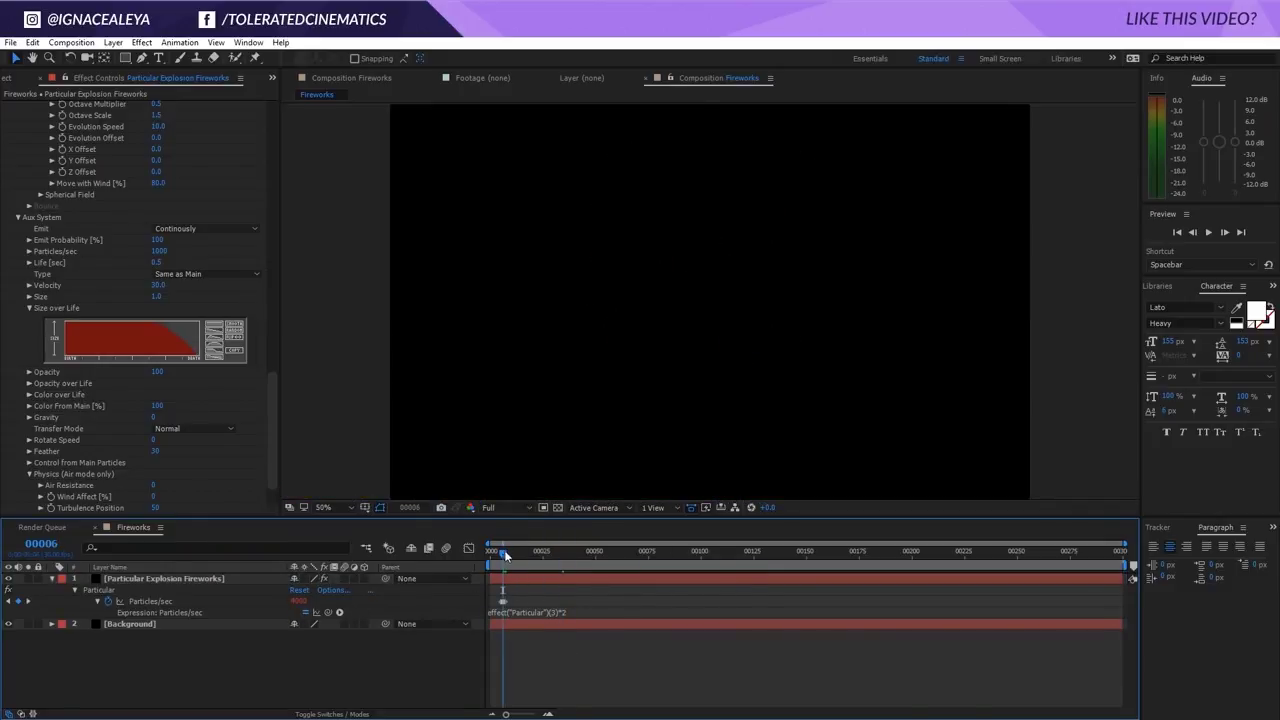
pyautogui.moveTo(506, 556); pyautogui.dragTo(578, 556)
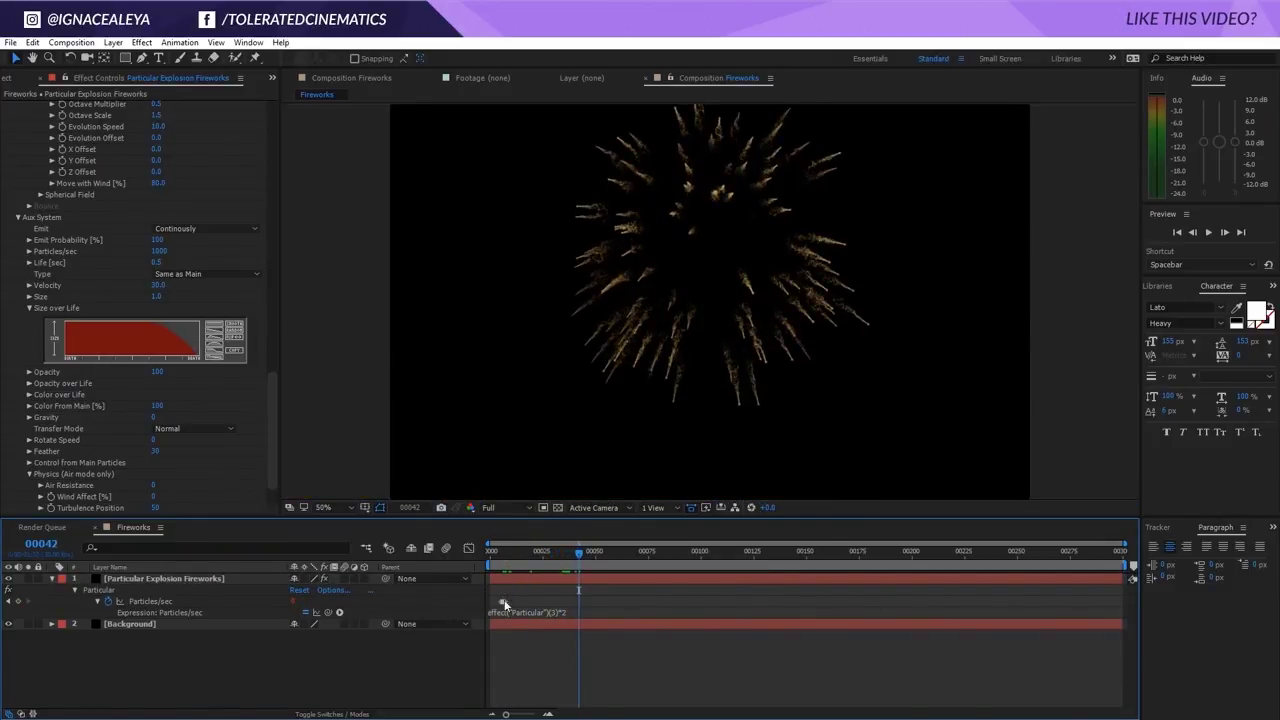
pyautogui.click(575, 612)
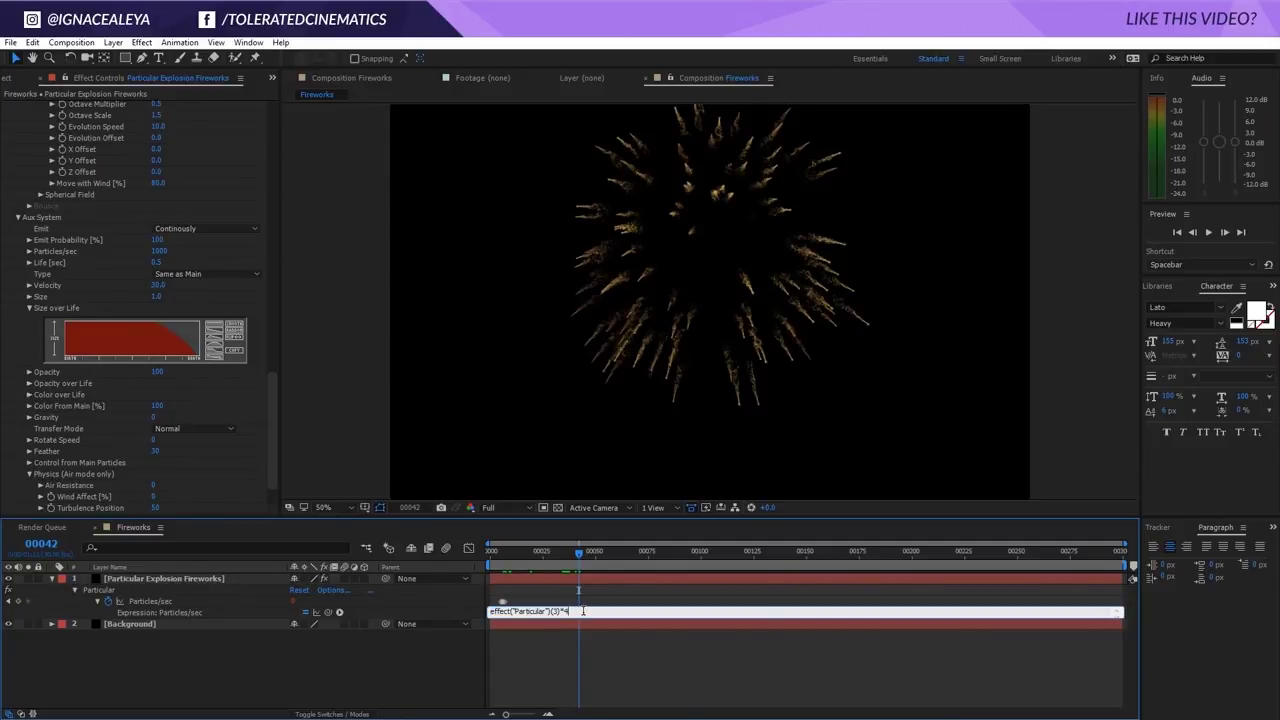
pyautogui.click(576, 663)
# - Edit the Particles/sec expression to drop the multiplier, checking frames 71 and 34
pyautogui.moveTo(578, 552); pyautogui.dragTo(640, 554)
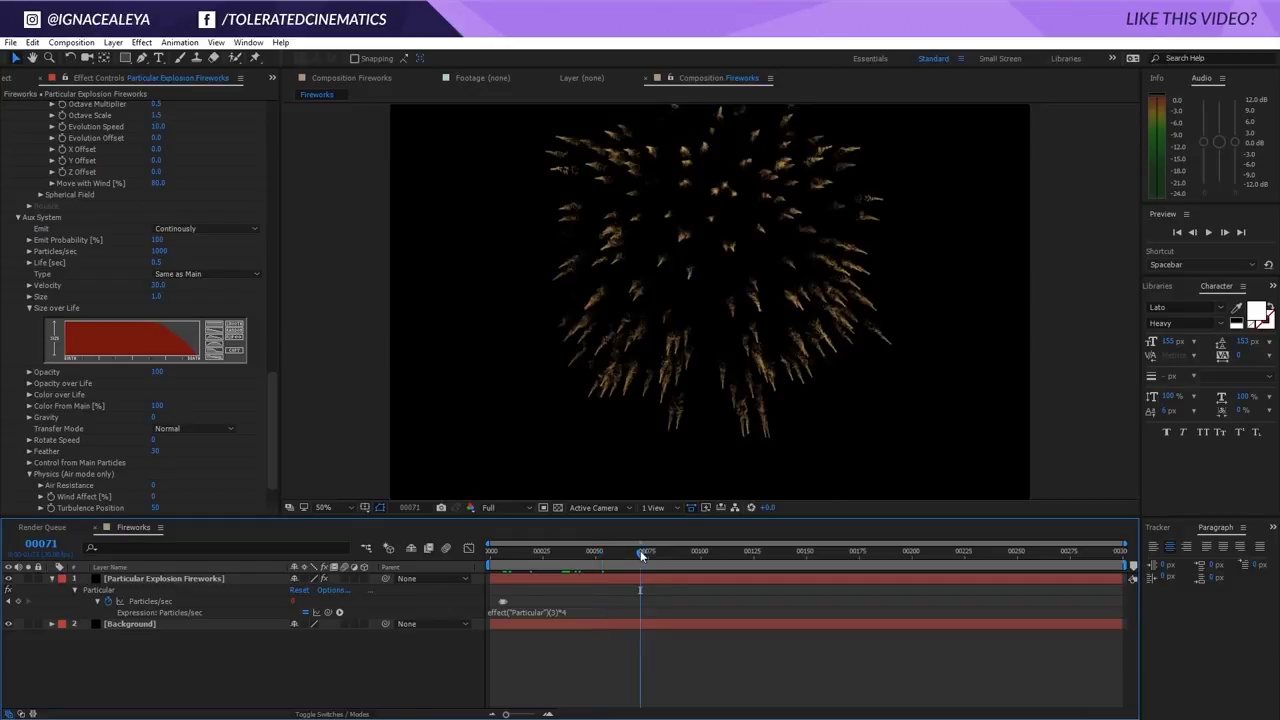
pyautogui.click(580, 610)
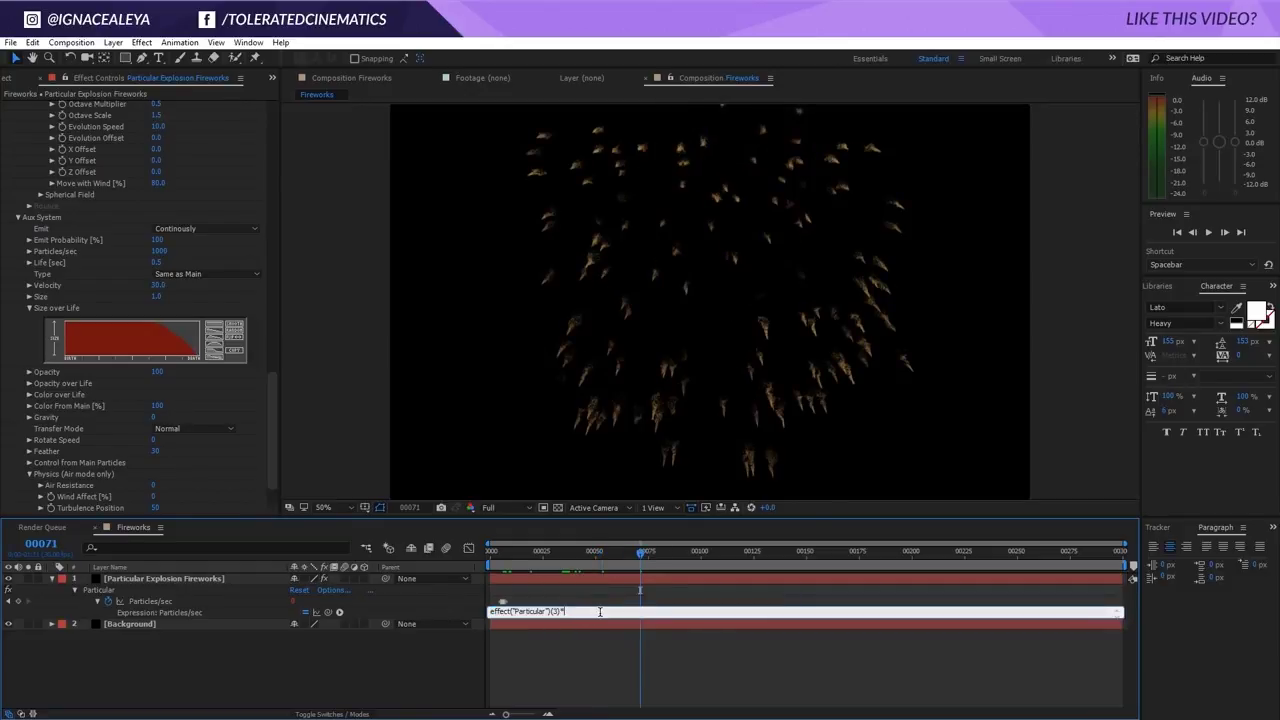
pyautogui.write('2')
pyautogui.click(600, 615)
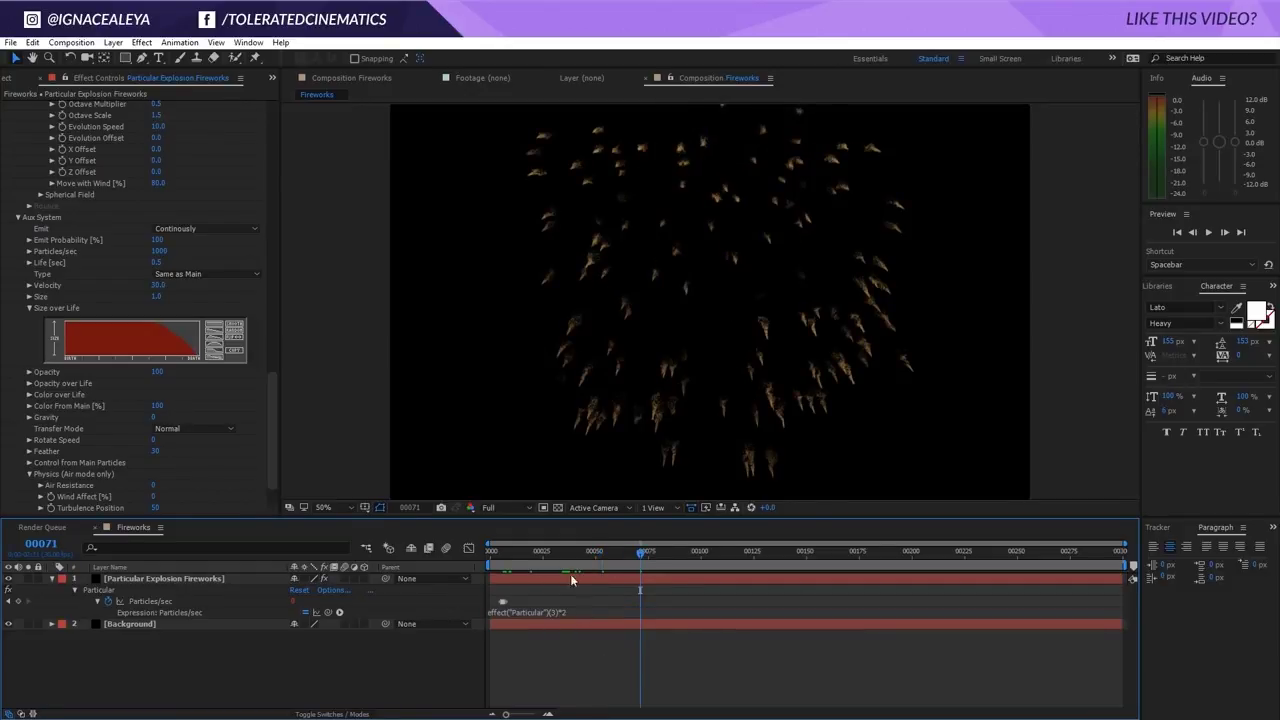
pyautogui.moveTo(565, 553)
pyautogui.mouseDown()
pyautogui.moveTo(500, 553)
pyautogui.moveTo(560, 563)
pyautogui.mouseUp()
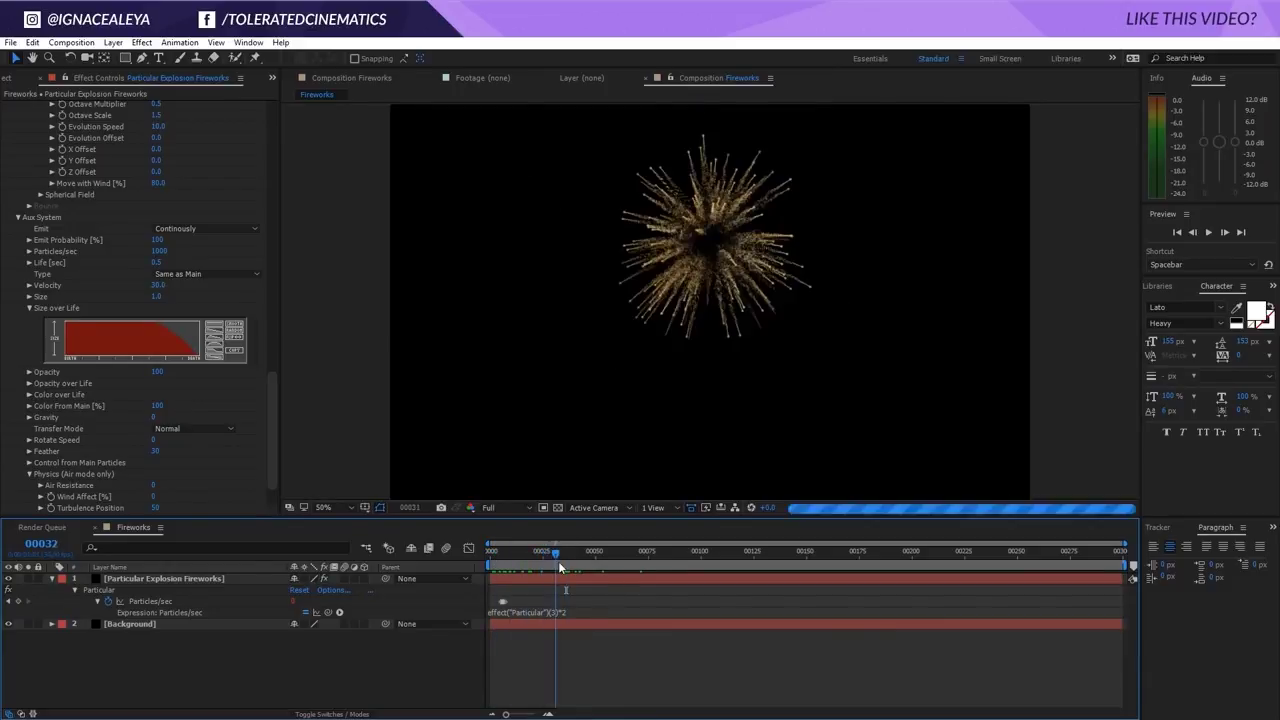
pyautogui.click(575, 611)
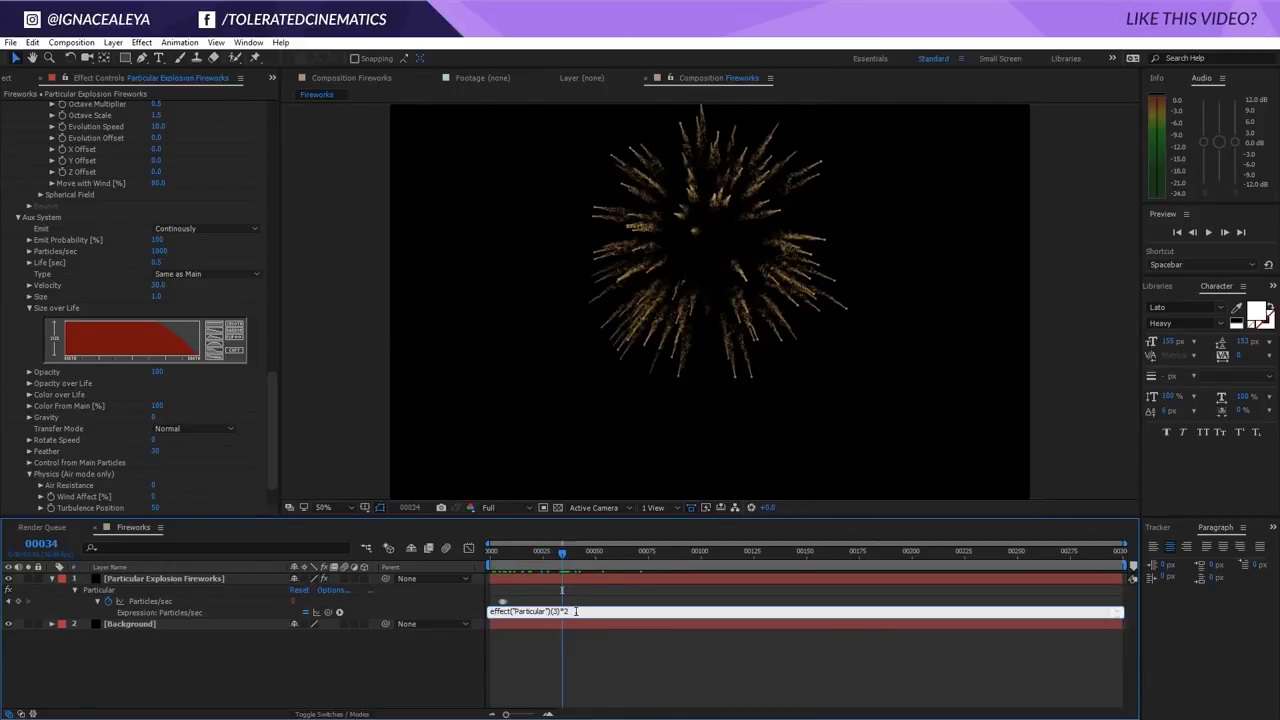
pyautogui.press('BackSpace')
pyautogui.click(561, 580)
# - Delete the Particles/sec expression entirely, leaving the 200 keyframe value
pyautogui.click(552, 557)
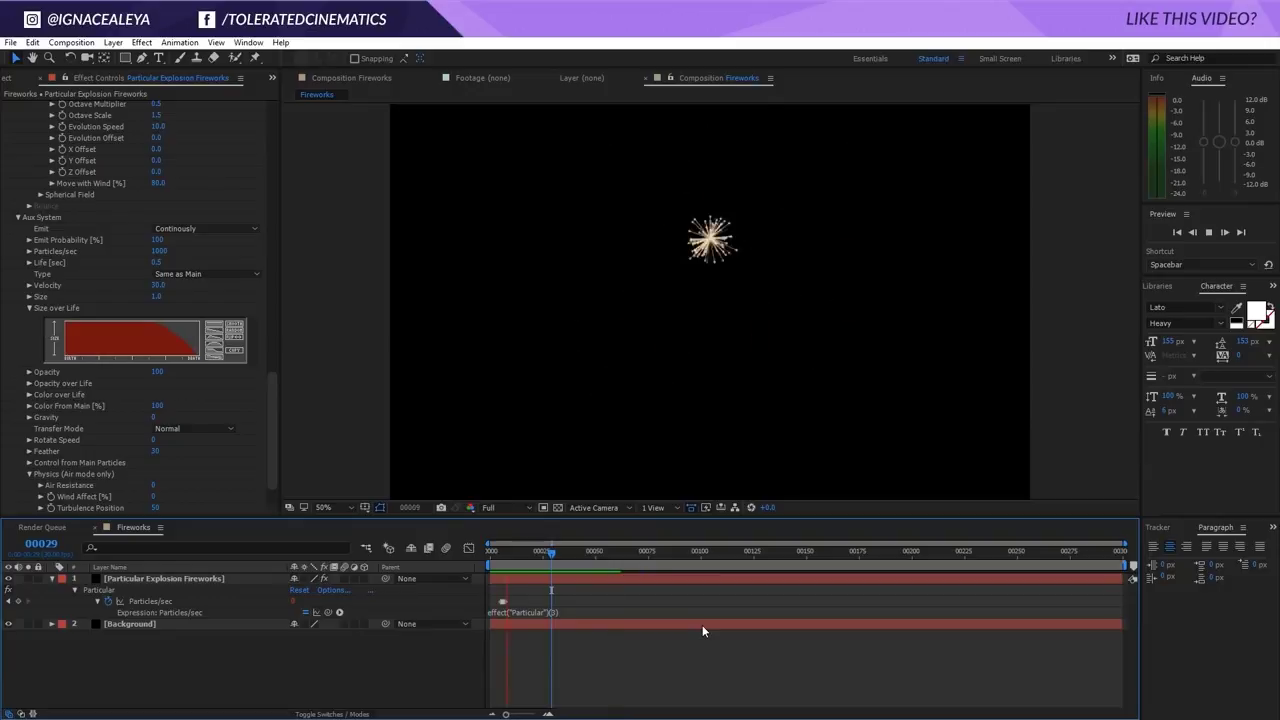
pyautogui.click(500, 553)
pyautogui.moveTo(505, 554); pyautogui.dragTo(551, 566)
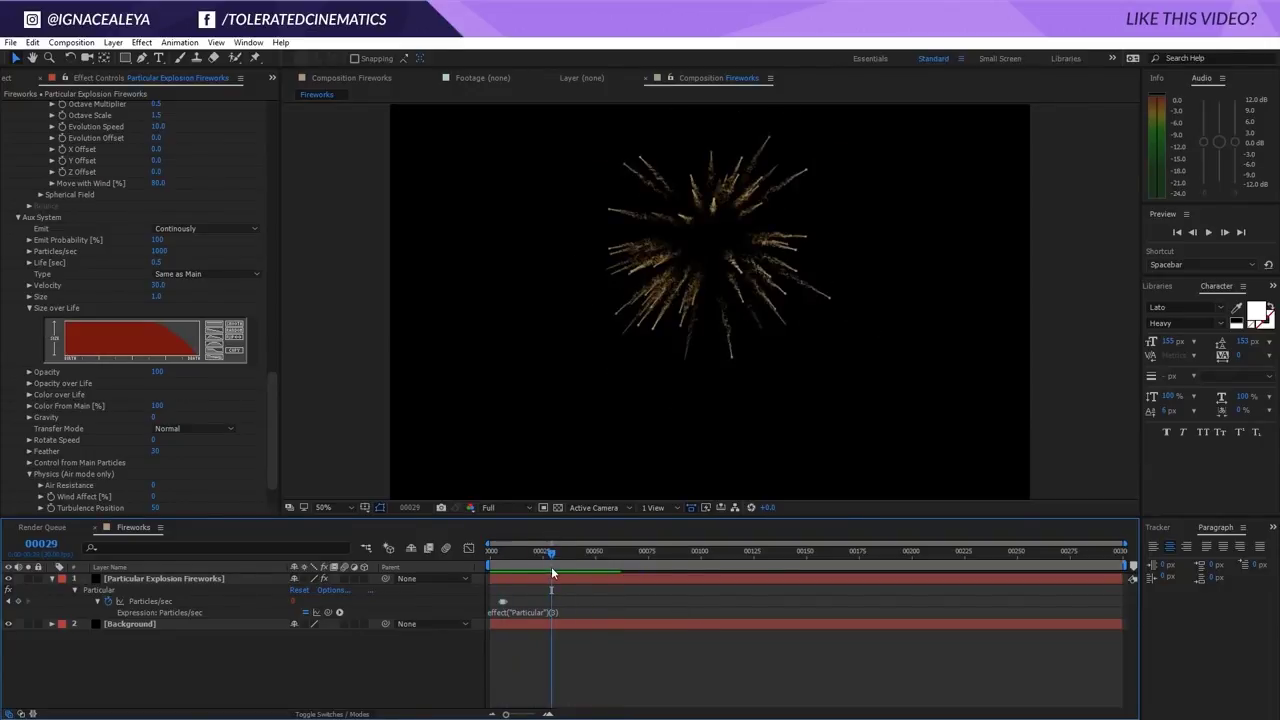
pyautogui.click(554, 608)
pyautogui.press('Delete')
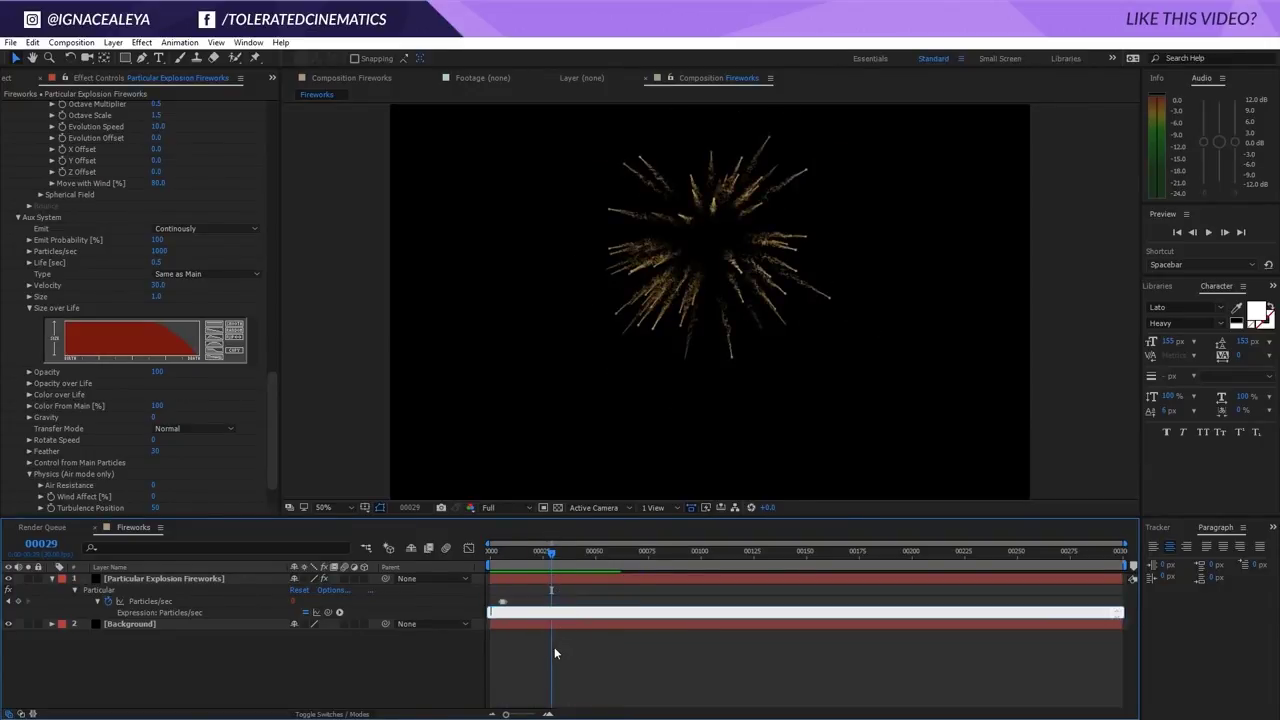
pyautogui.click(554, 647)
# - Preview the burst at 25% and 50% zoom, then select the Particular Explosion Fireworks layer
pyautogui.press('space')
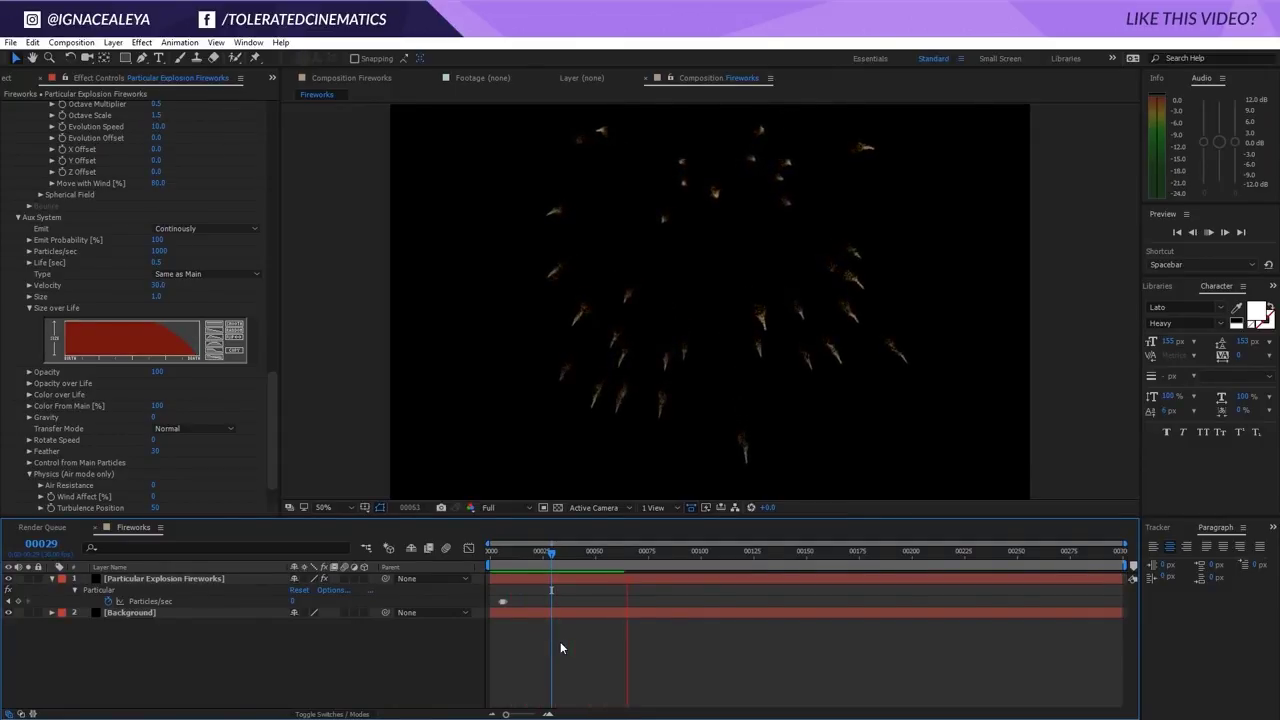
pyautogui.press(',')
pyautogui.press(',')
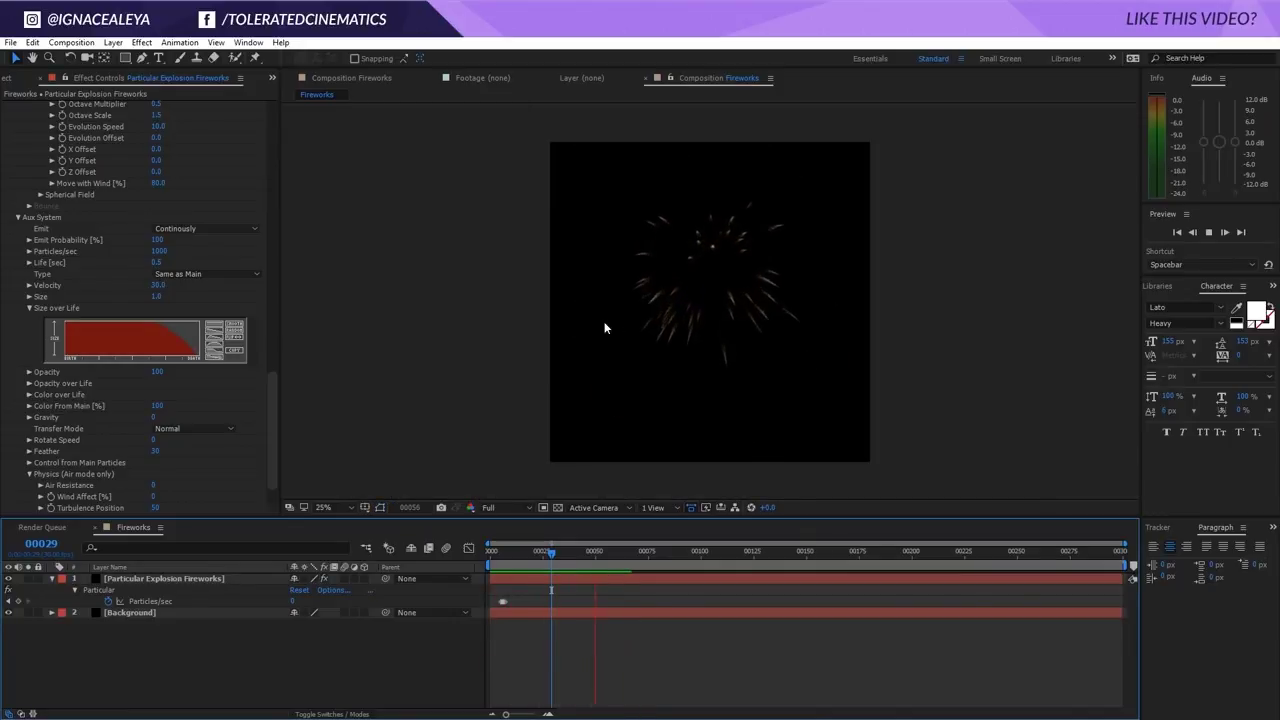
pyautogui.moveTo(553, 555); pyautogui.dragTo(564, 555)
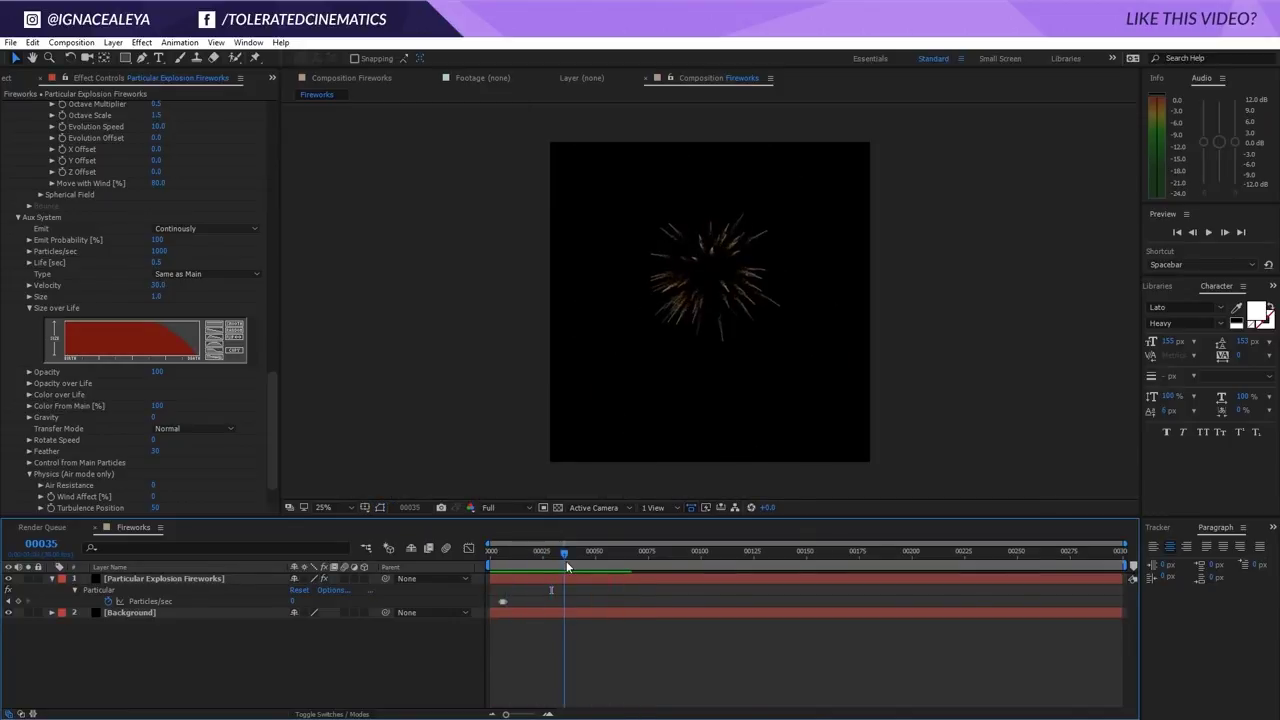
pyautogui.press('.')
pyautogui.press('.')
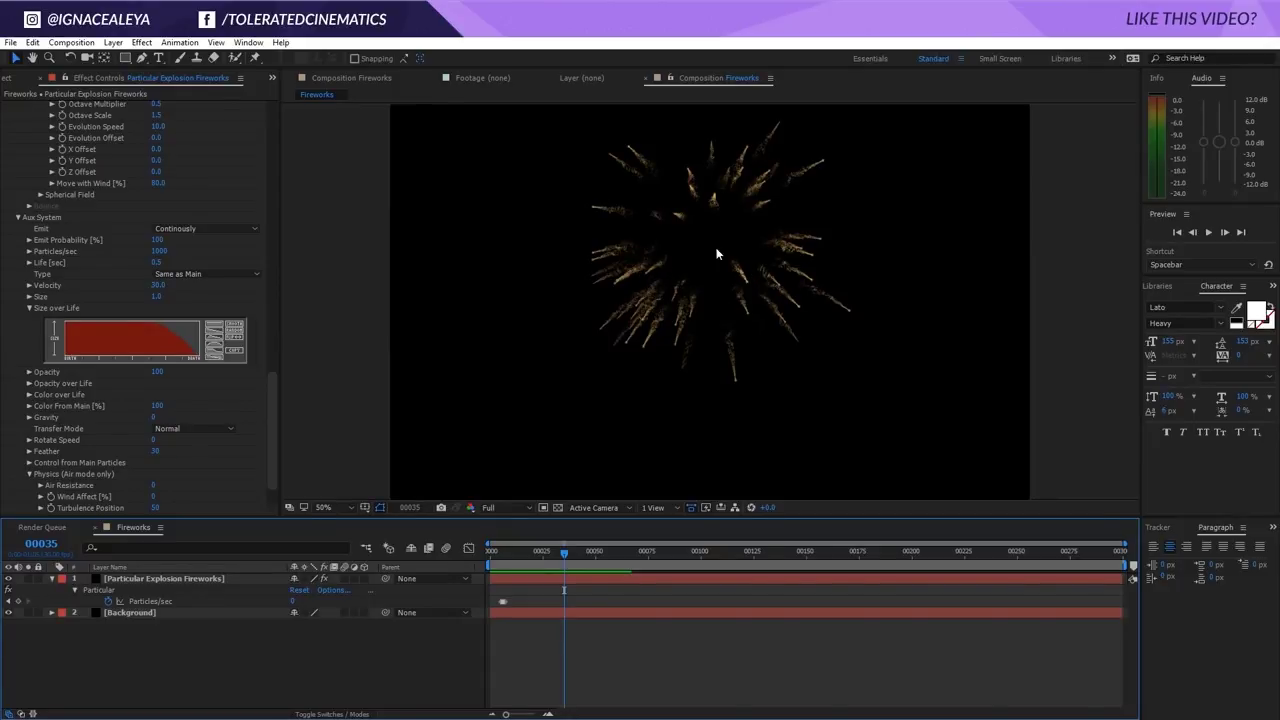
pyautogui.click(198, 580)
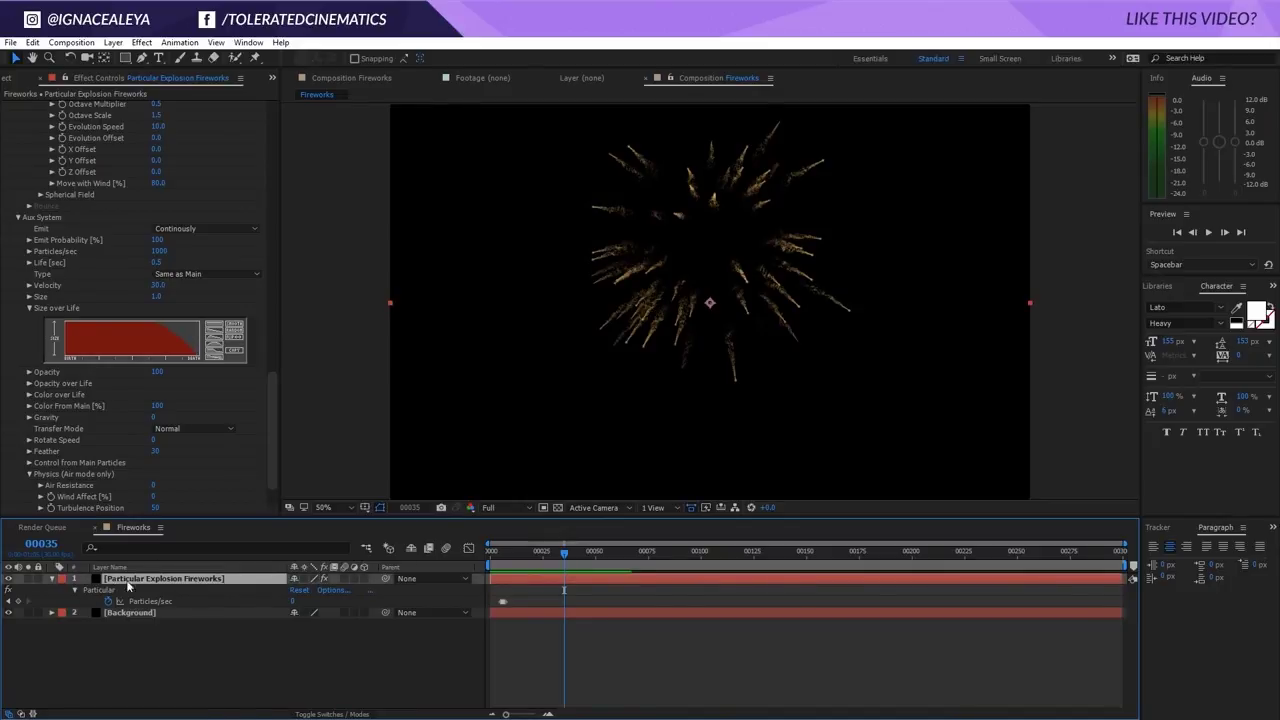
# - Duplicate the Particular Explosion Fireworks layer and set its main particle size to 0
pyautogui.hotkey('ctrl', 'd')
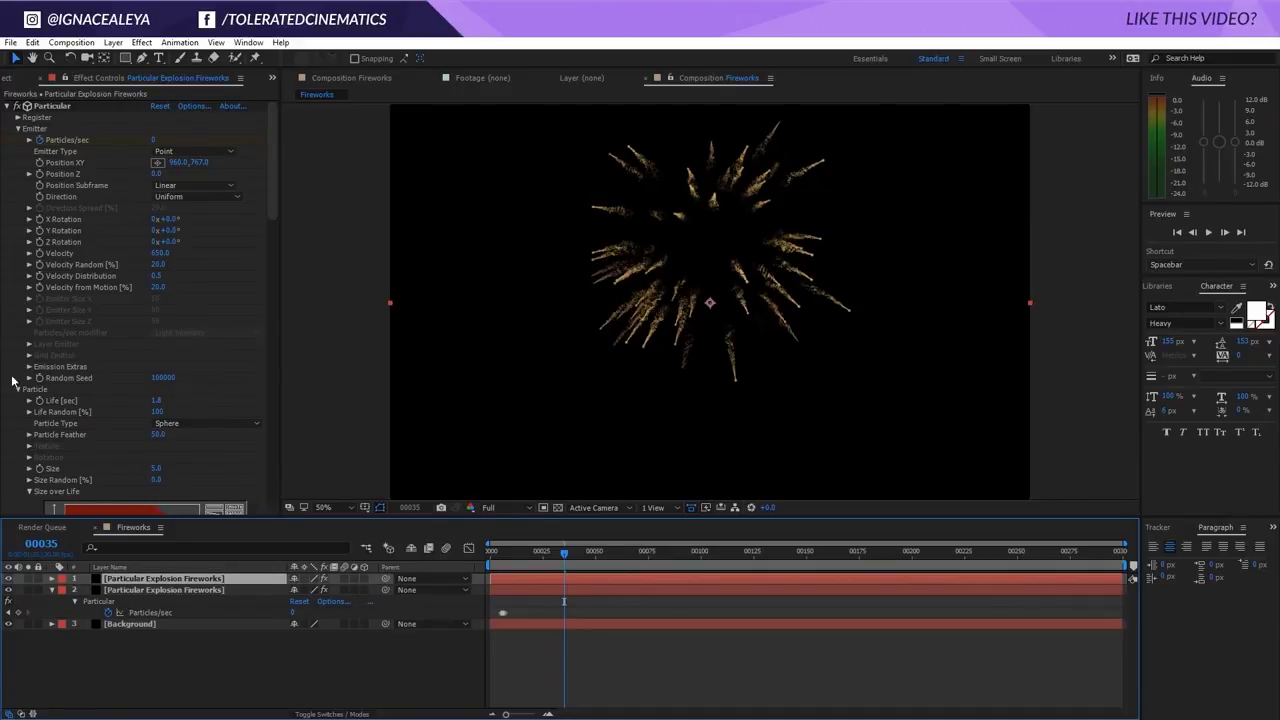
pyautogui.click(17, 128)
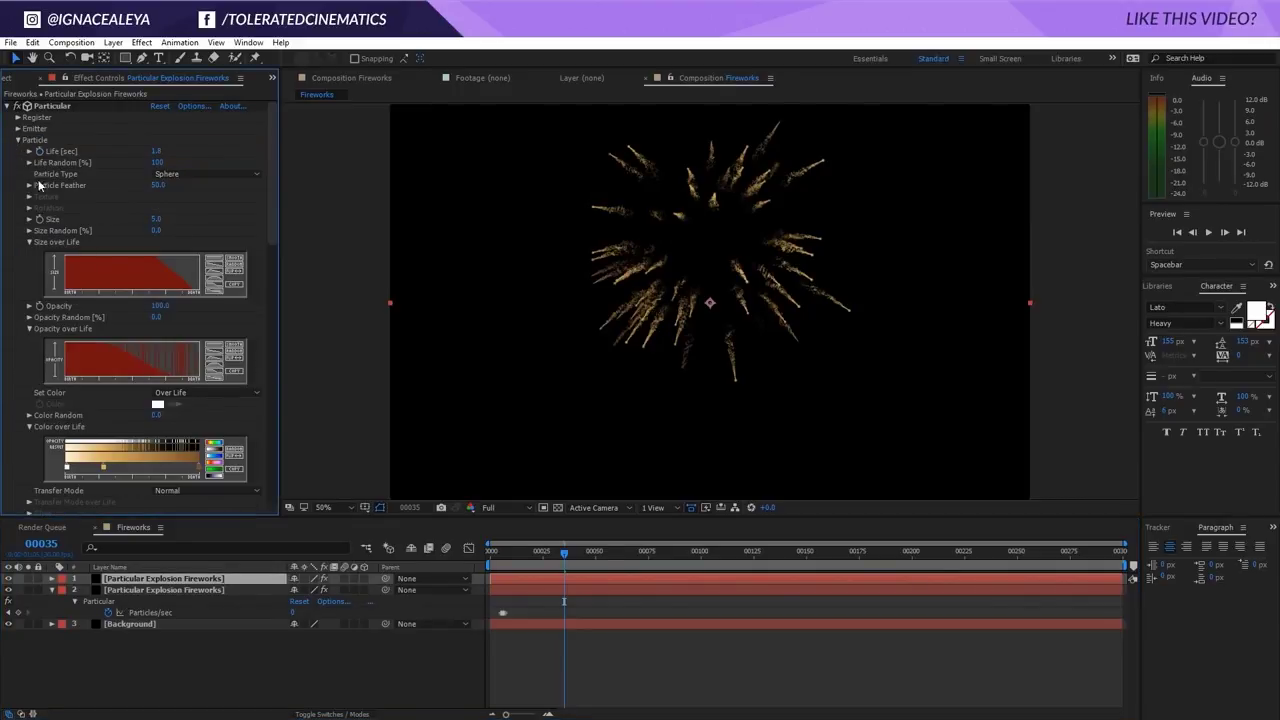
pyautogui.click(156, 219)
pyautogui.write('0')
pyautogui.press('Return')
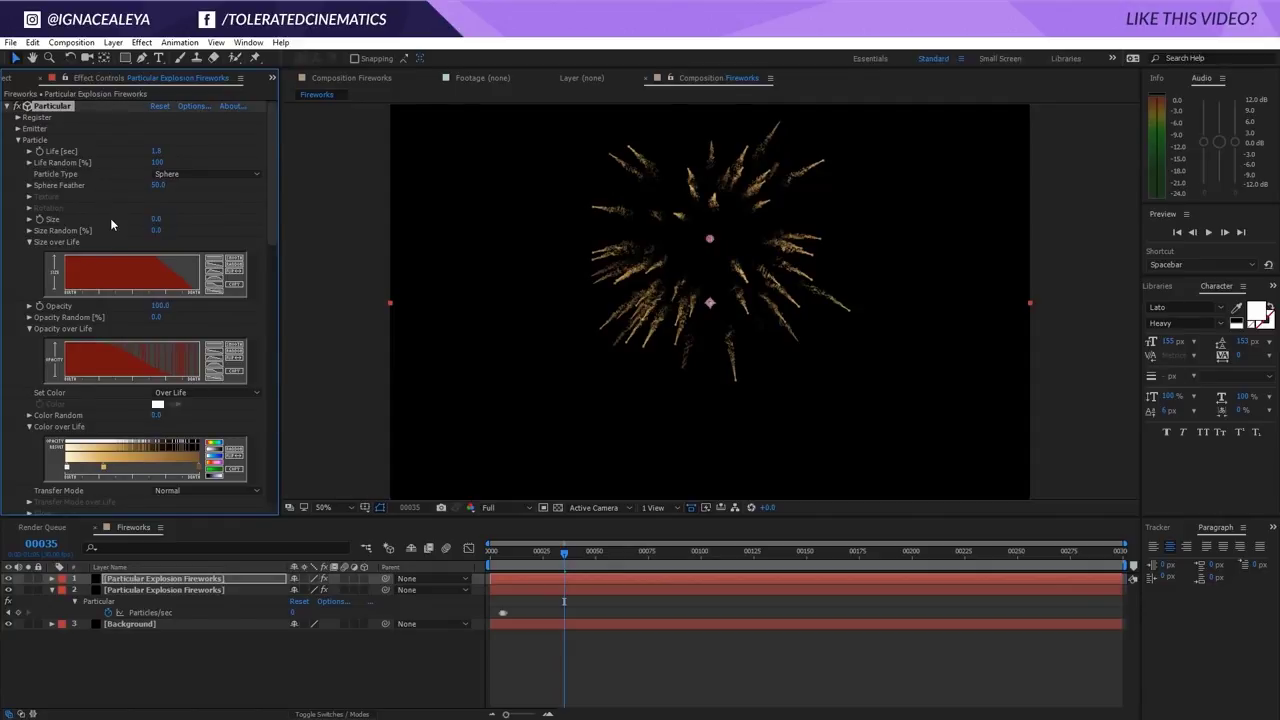
pyautogui.click(17, 140)
pyautogui.click(17, 162)
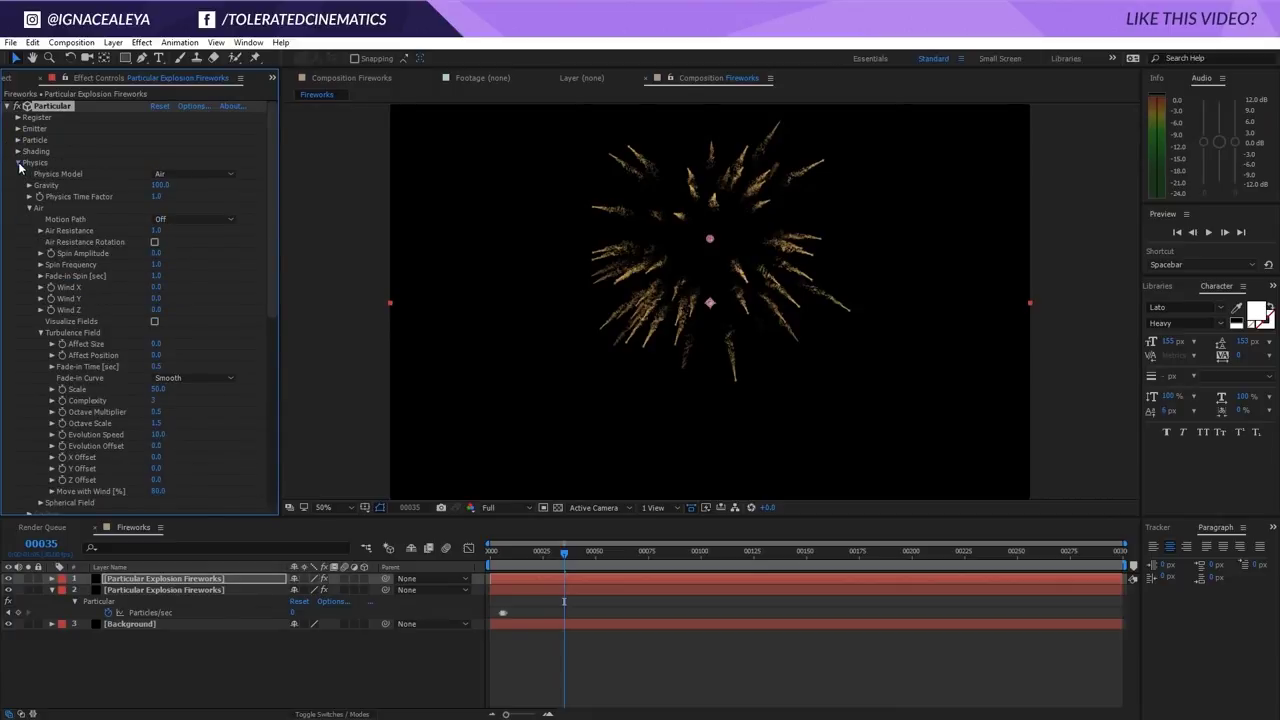
pyautogui.click(17, 162)
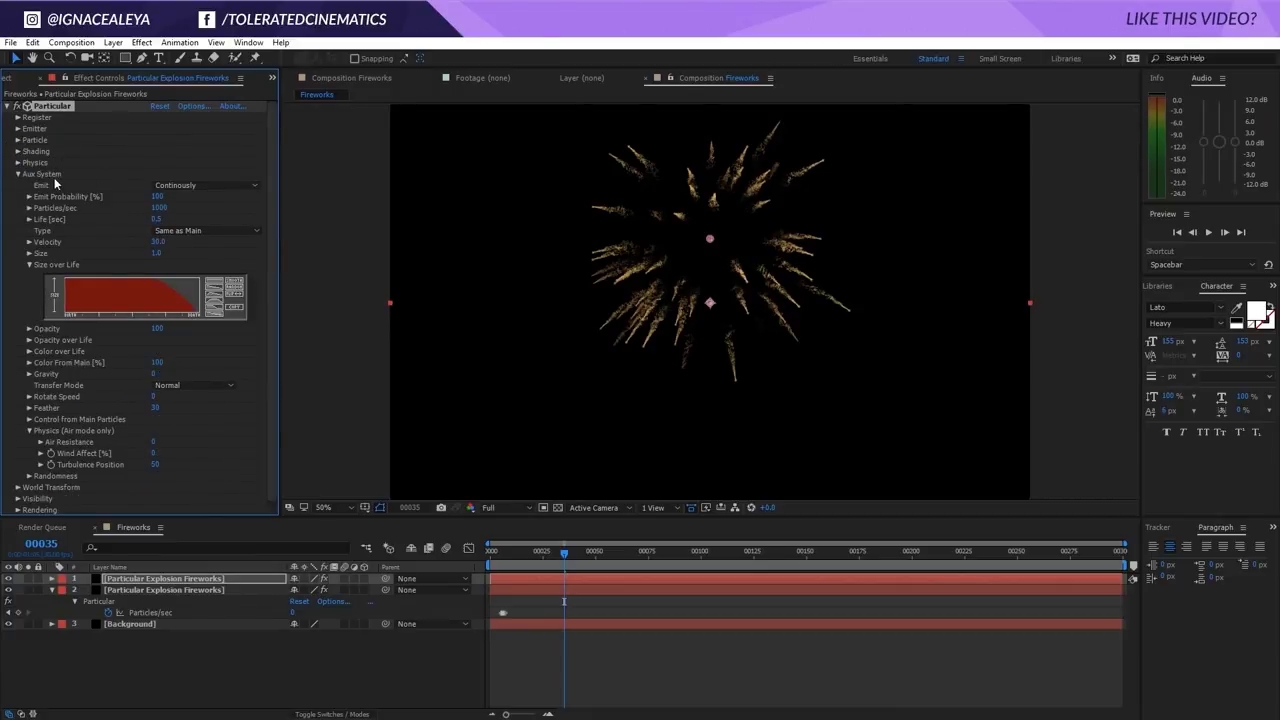
# - Set aux Type to Cloudlet, Life to 1.0 s and Particles/sec to 100
pyautogui.click(178, 231)
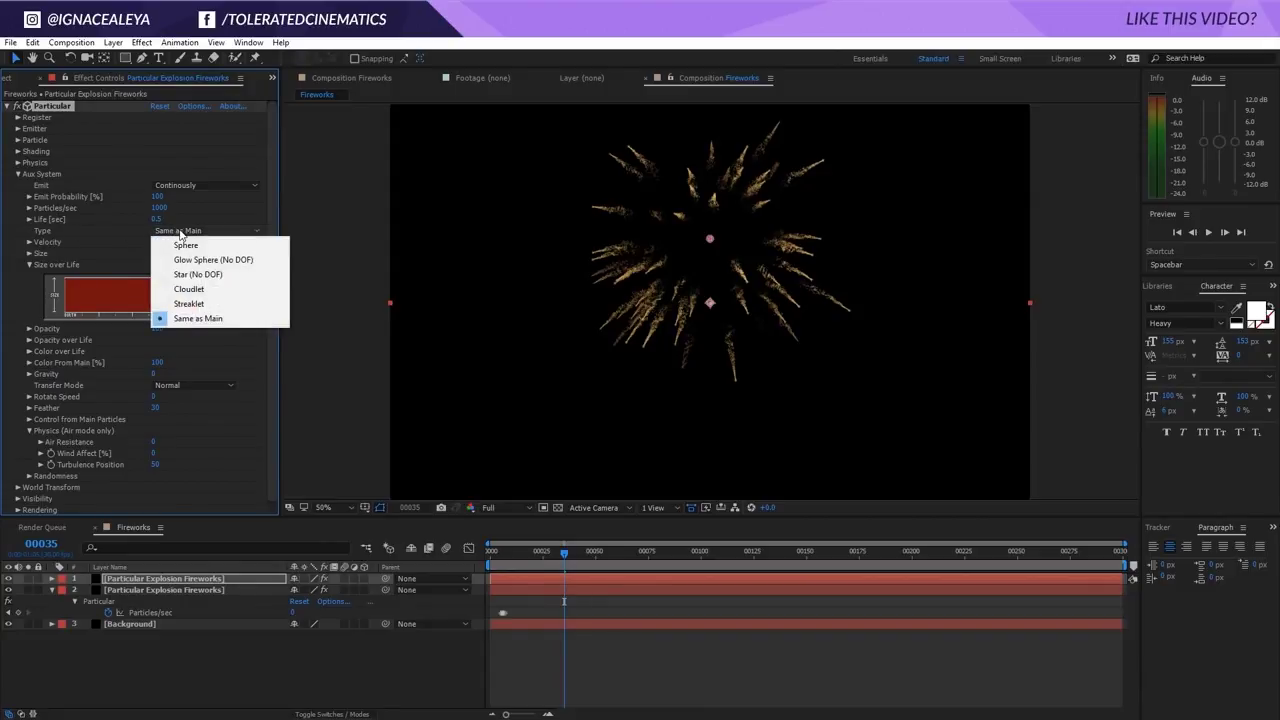
pyautogui.click(203, 289)
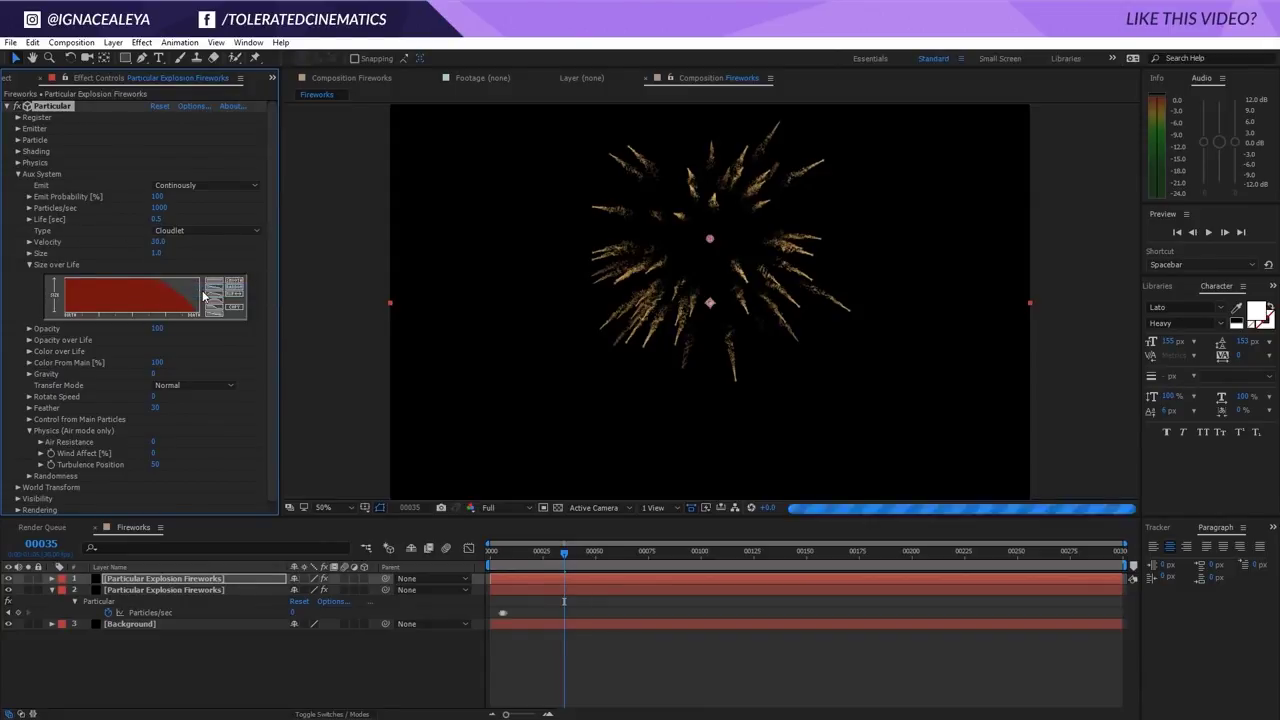
pyautogui.click(156, 219)
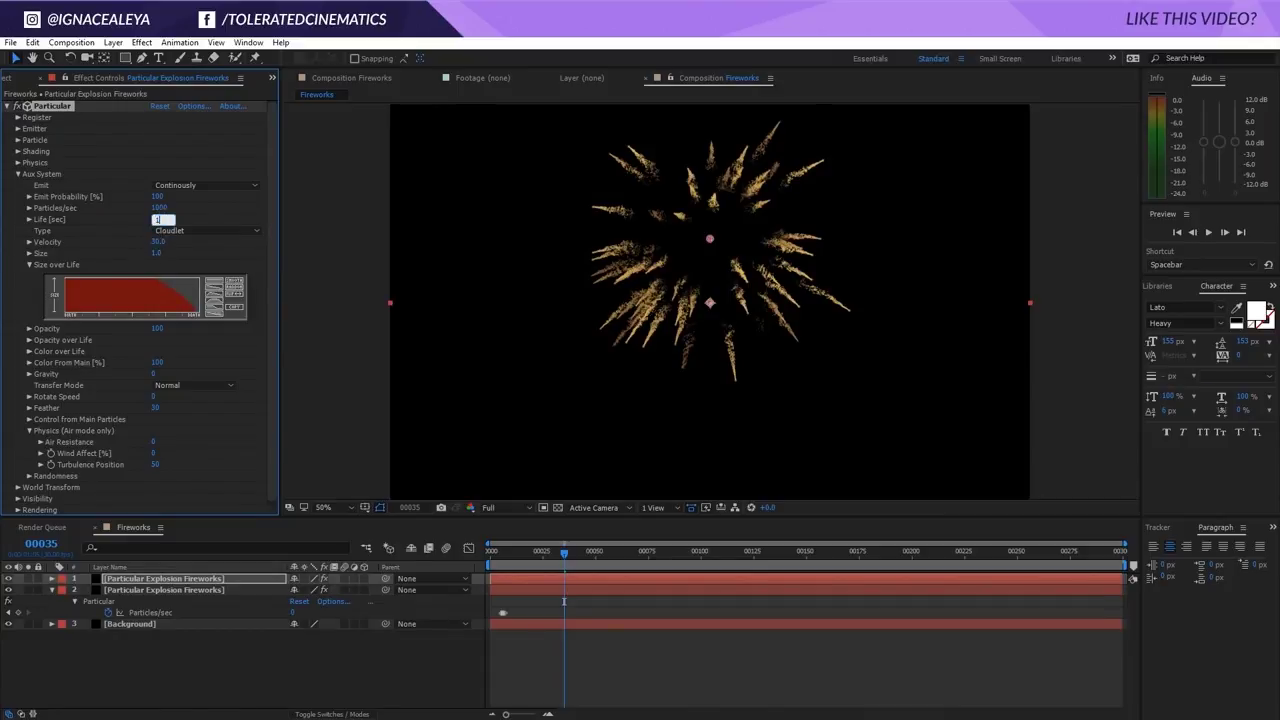
pyautogui.write('1')
pyautogui.press('Return')
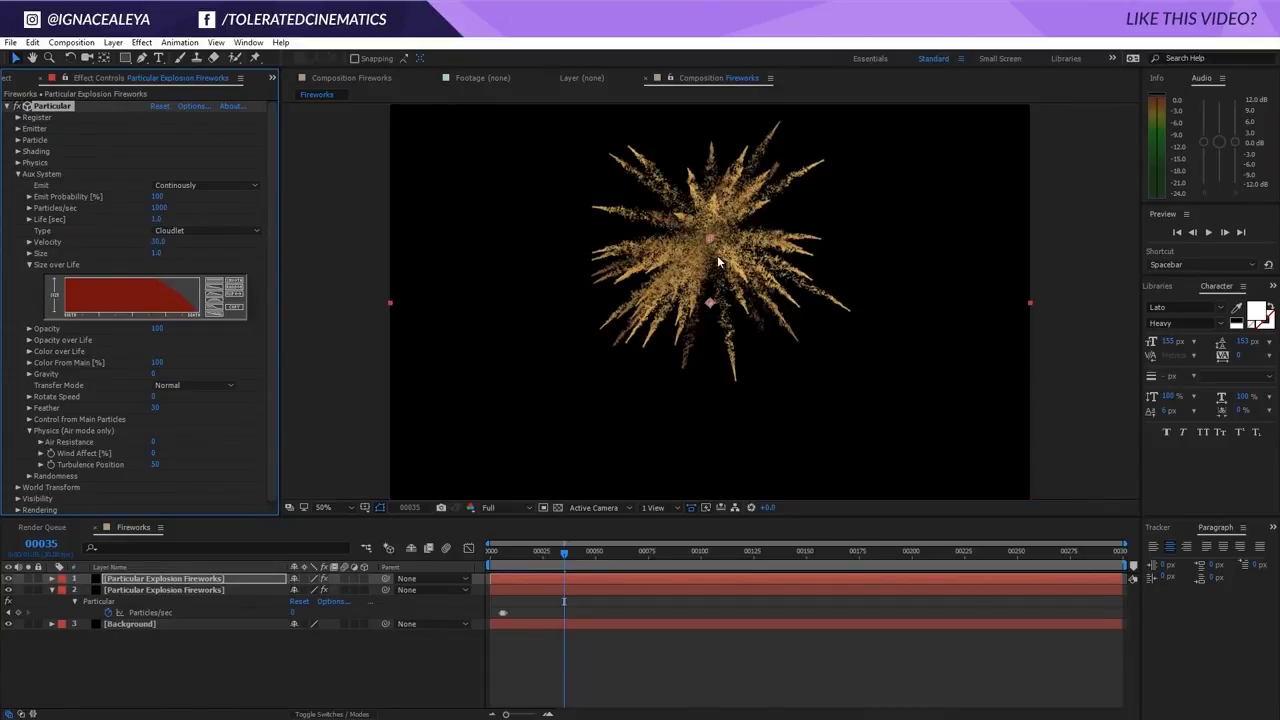
pyautogui.click(160, 208)
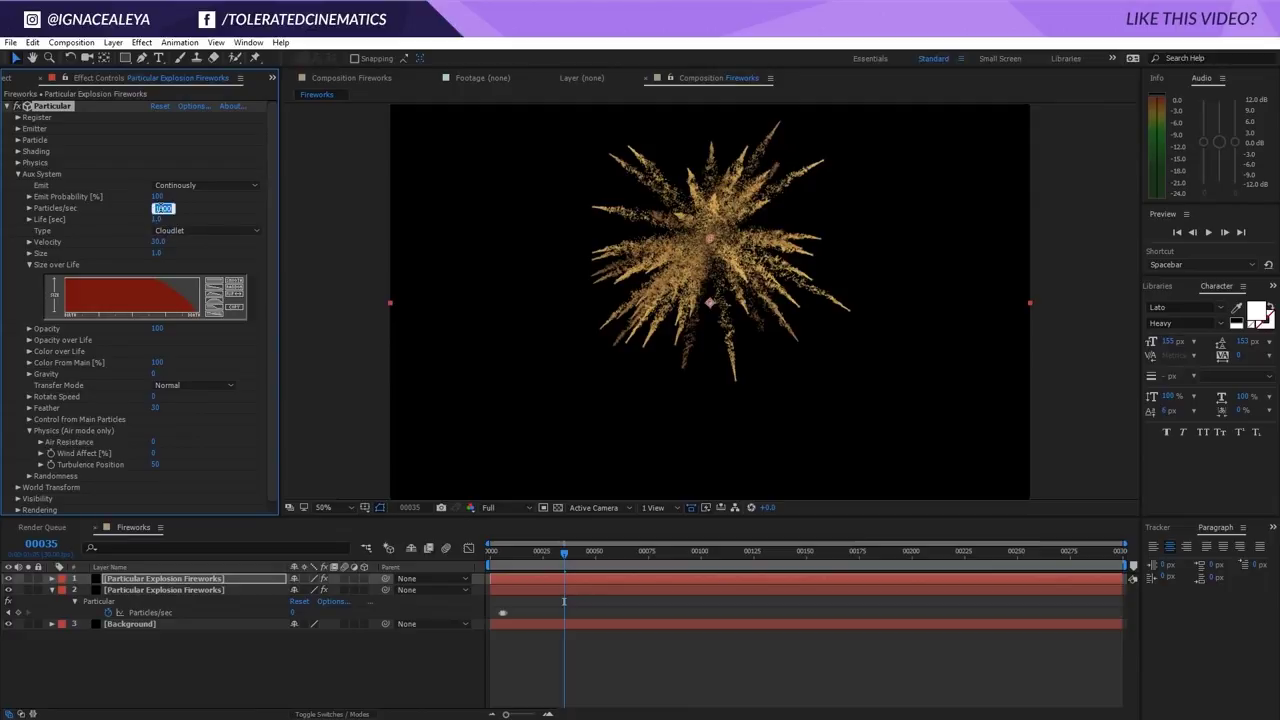
pyautogui.write('100')
pyautogui.press('Return')
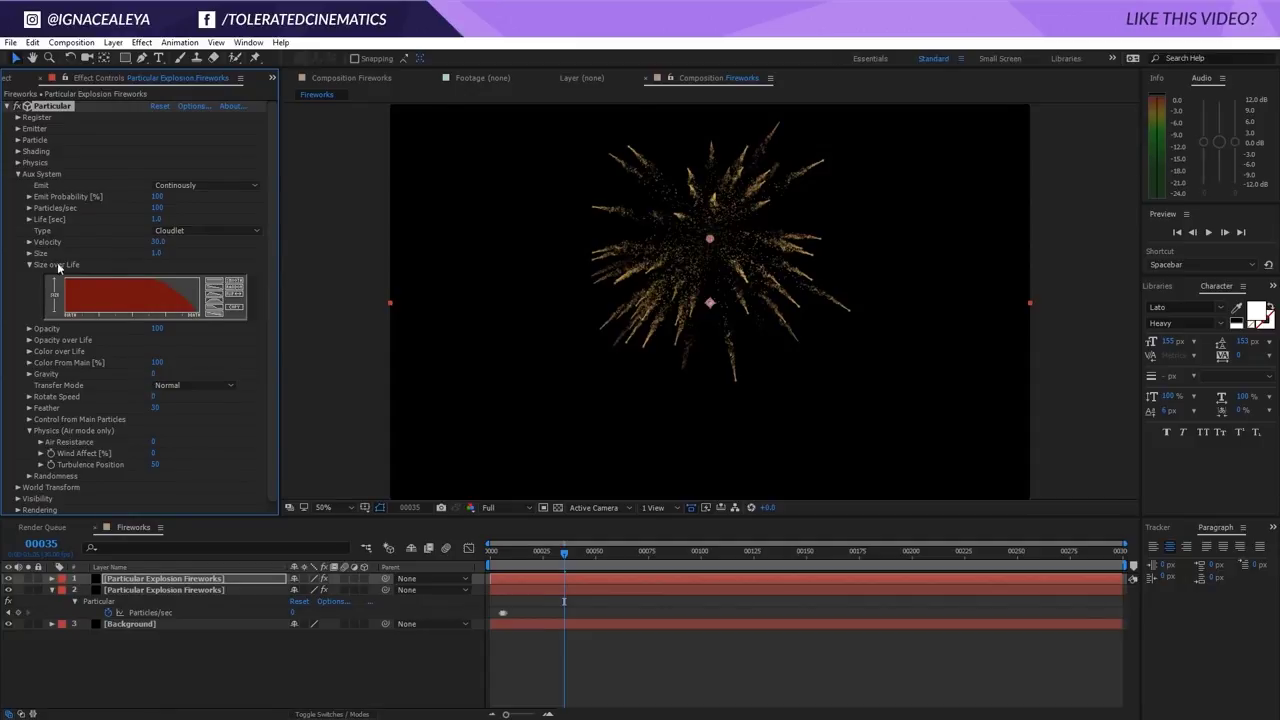
# - Set the particle colour At Birth to a mid grey
pyautogui.click(17, 141)
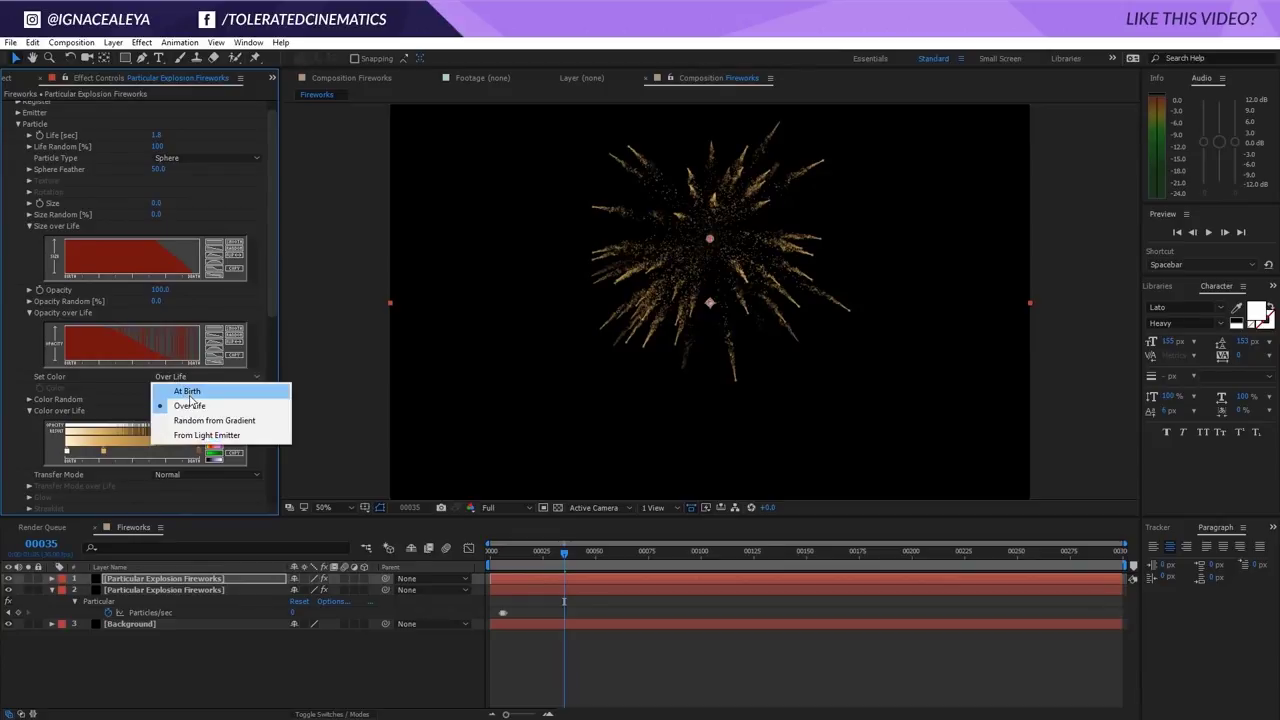
pyautogui.click(190, 393)
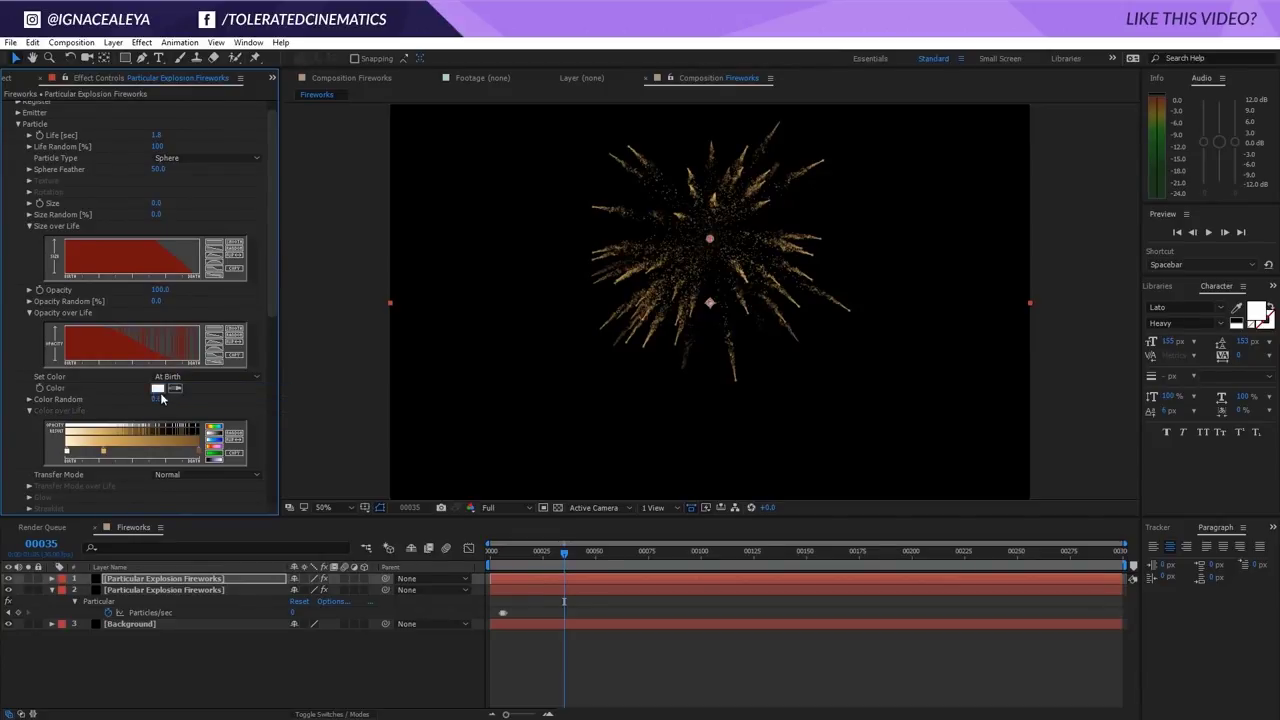
pyautogui.click(157, 389)
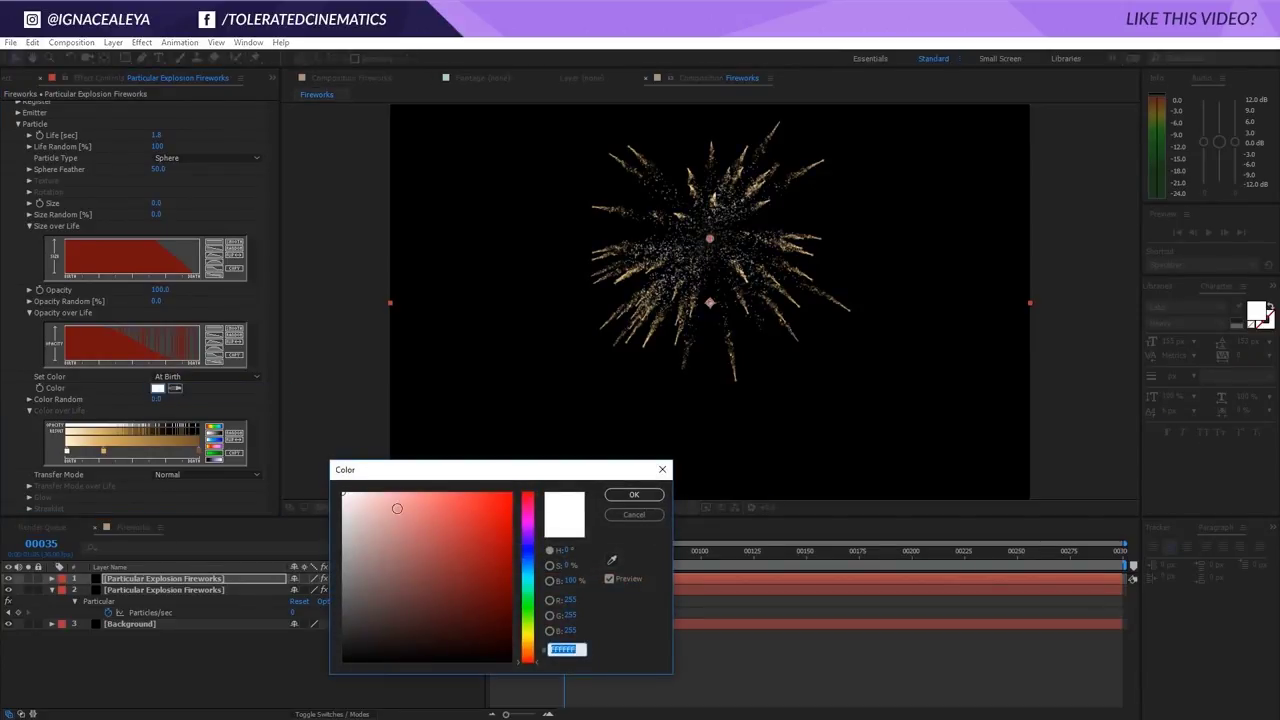
pyautogui.moveTo(397, 509); pyautogui.dragTo(308, 566)
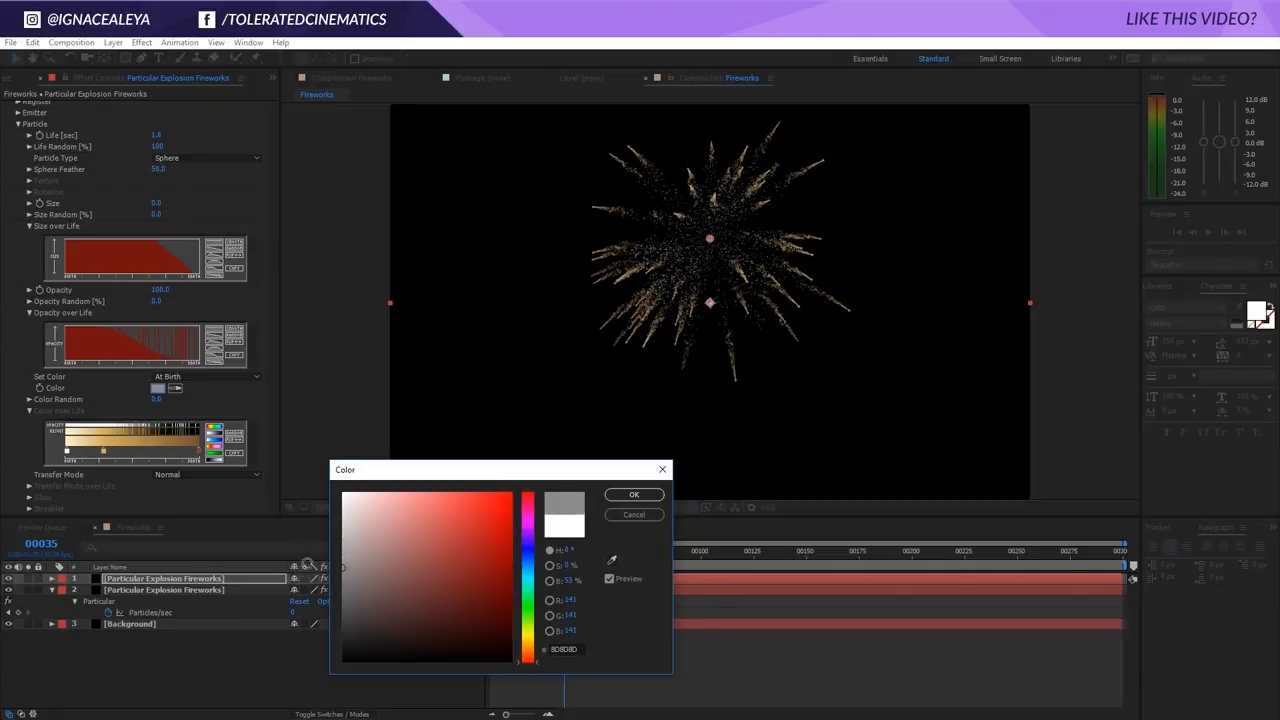
pyautogui.click(634, 494)
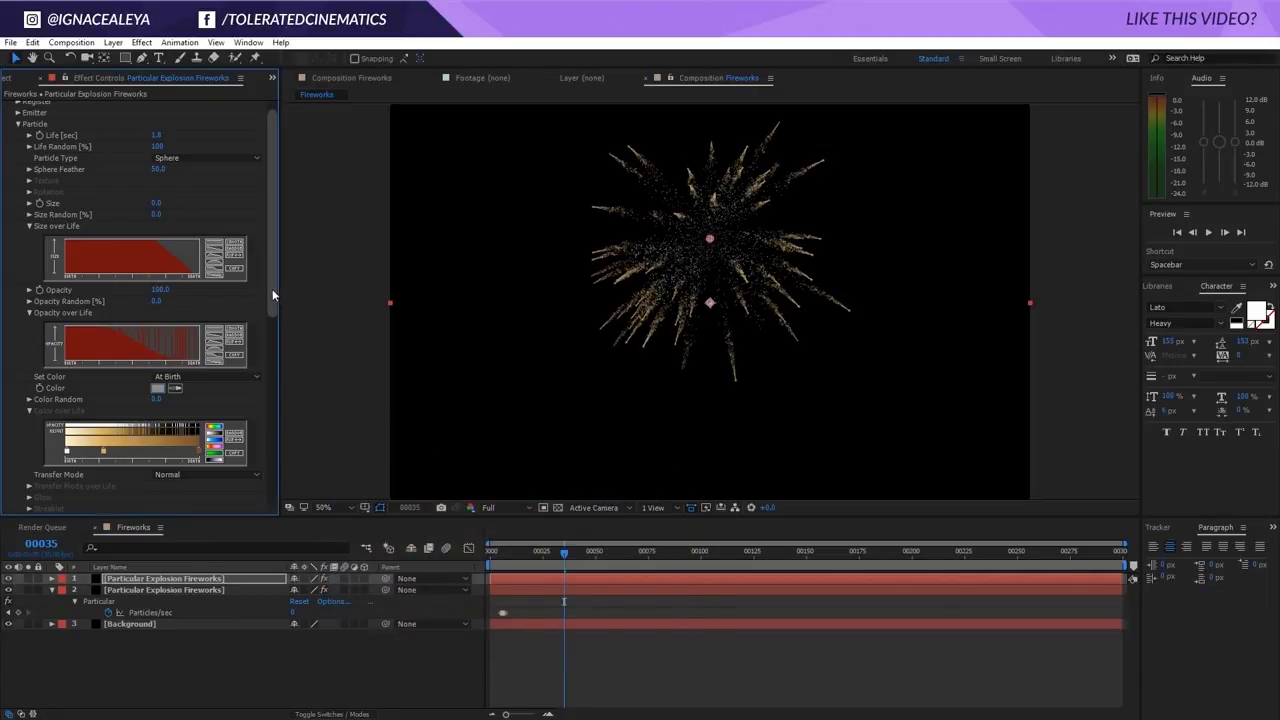
# - Enlarge the aux particles to about 14 and drop the aux opacity to 0.3
pyautogui.scroll(-10, 187, 342)
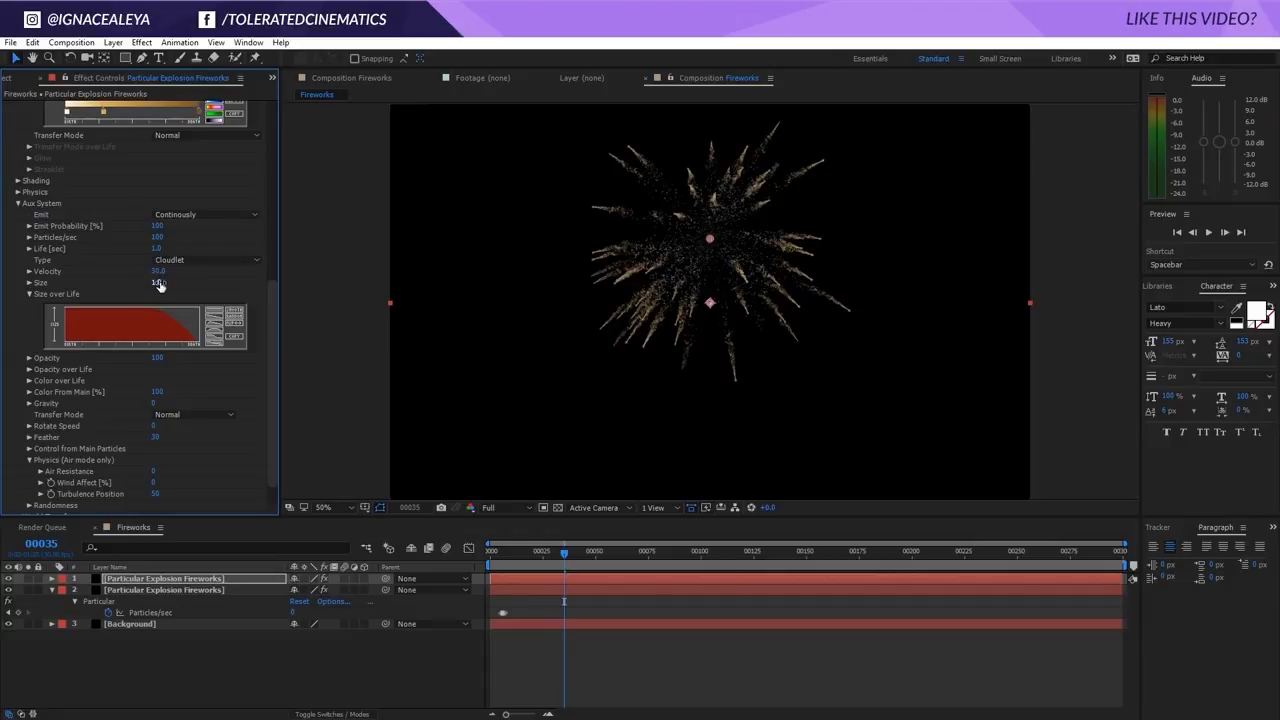
pyautogui.moveTo(159, 284); pyautogui.dragTo(170, 290)
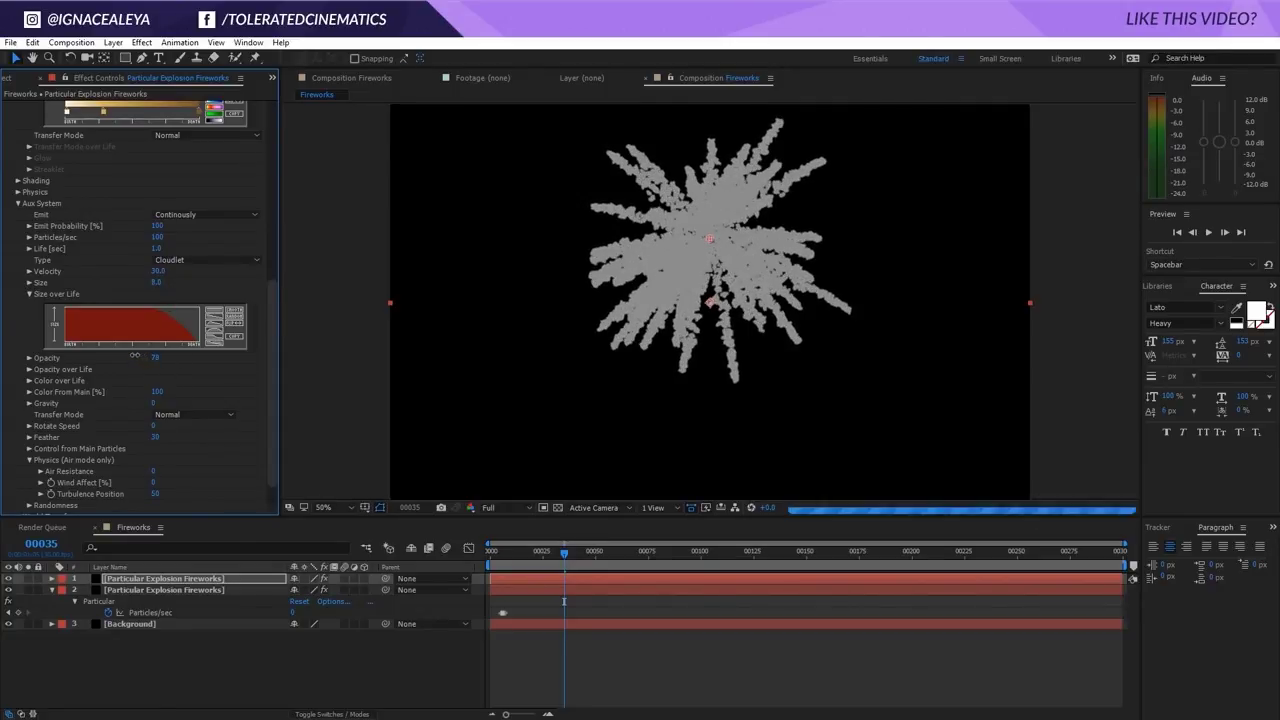
pyautogui.click(155, 357)
pyautogui.write('10')
pyautogui.press('Return')
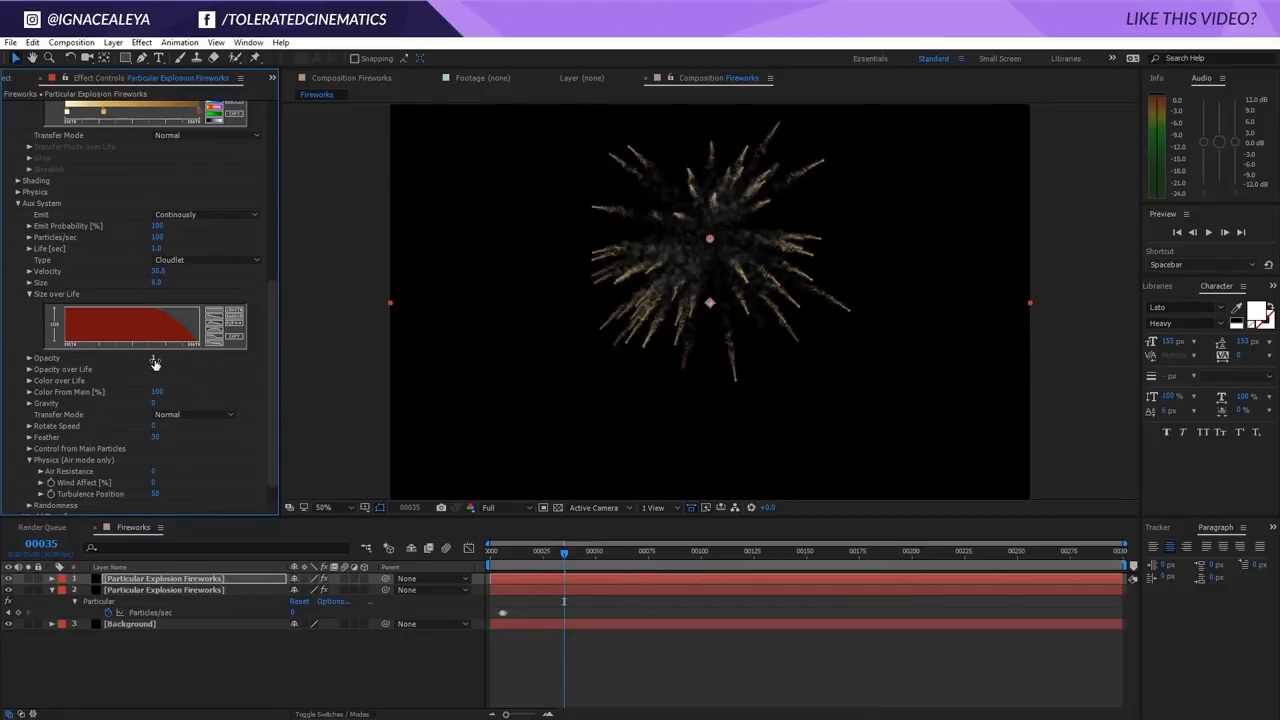
pyautogui.click(154, 358)
pyautogui.write('1')
pyautogui.press('Return')
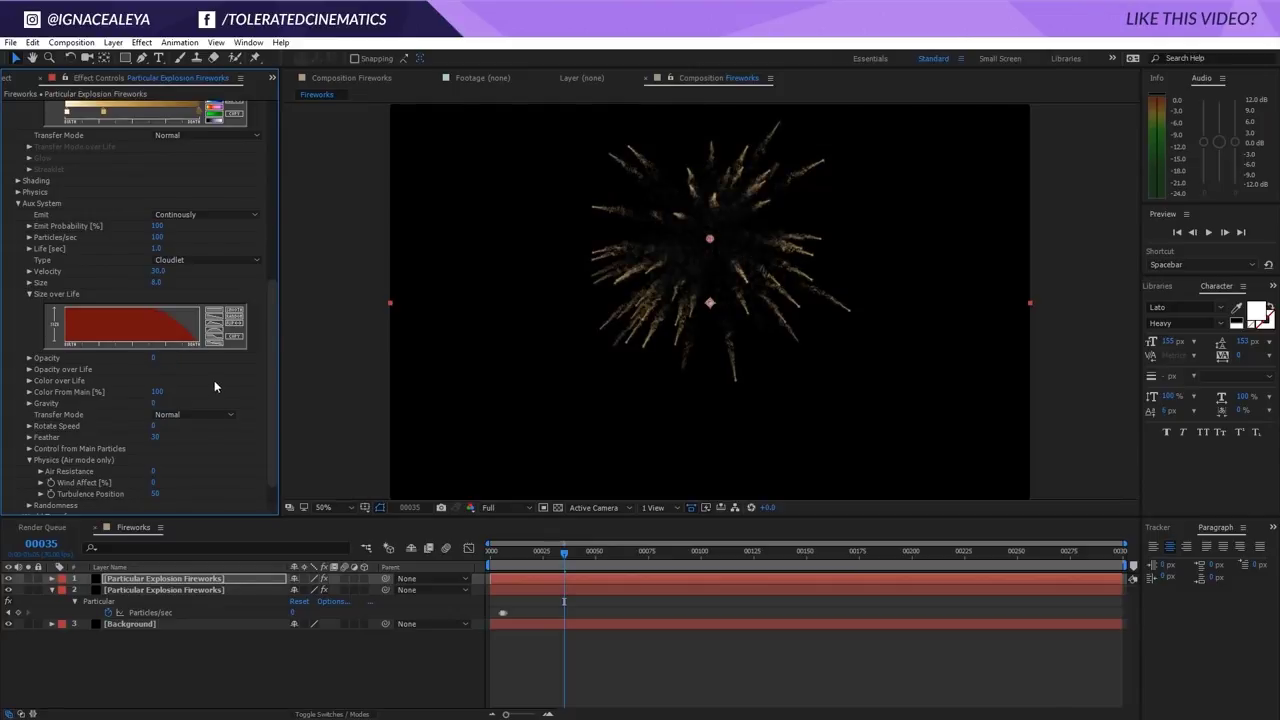
# - Set aux Velocity to 20, Size to 15 and Particles/sec to 50
pyautogui.click(157, 271)
pyautogui.write('20')
pyautogui.press('Return')
pyautogui.click(157, 283)
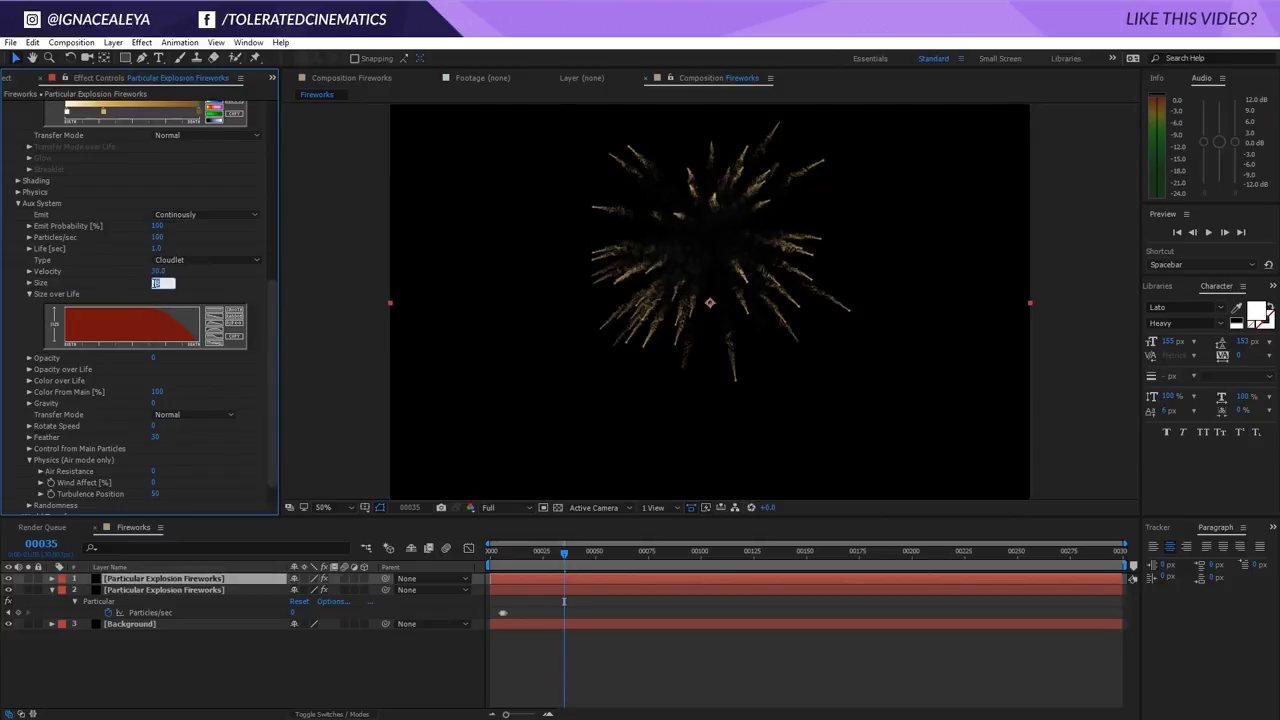
pyautogui.write('15')
pyautogui.press('Return')
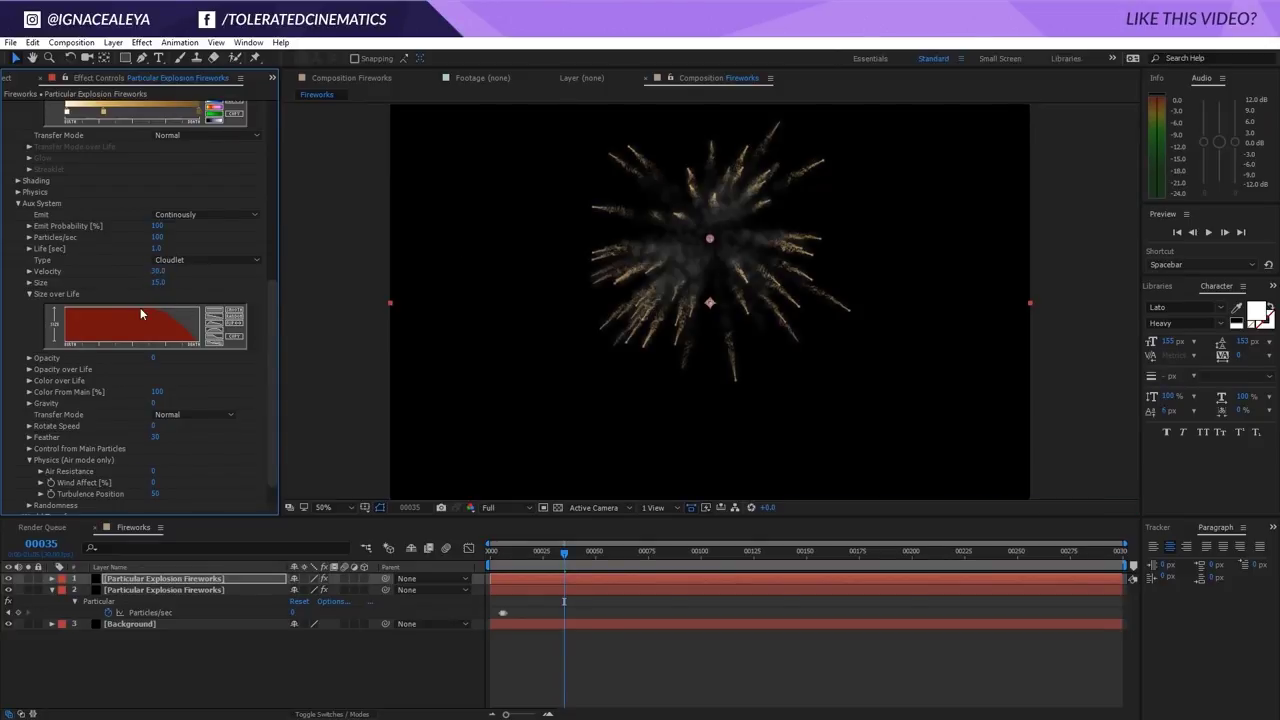
pyautogui.click(157, 237)
pyautogui.write('50')
pyautogui.press('Return')
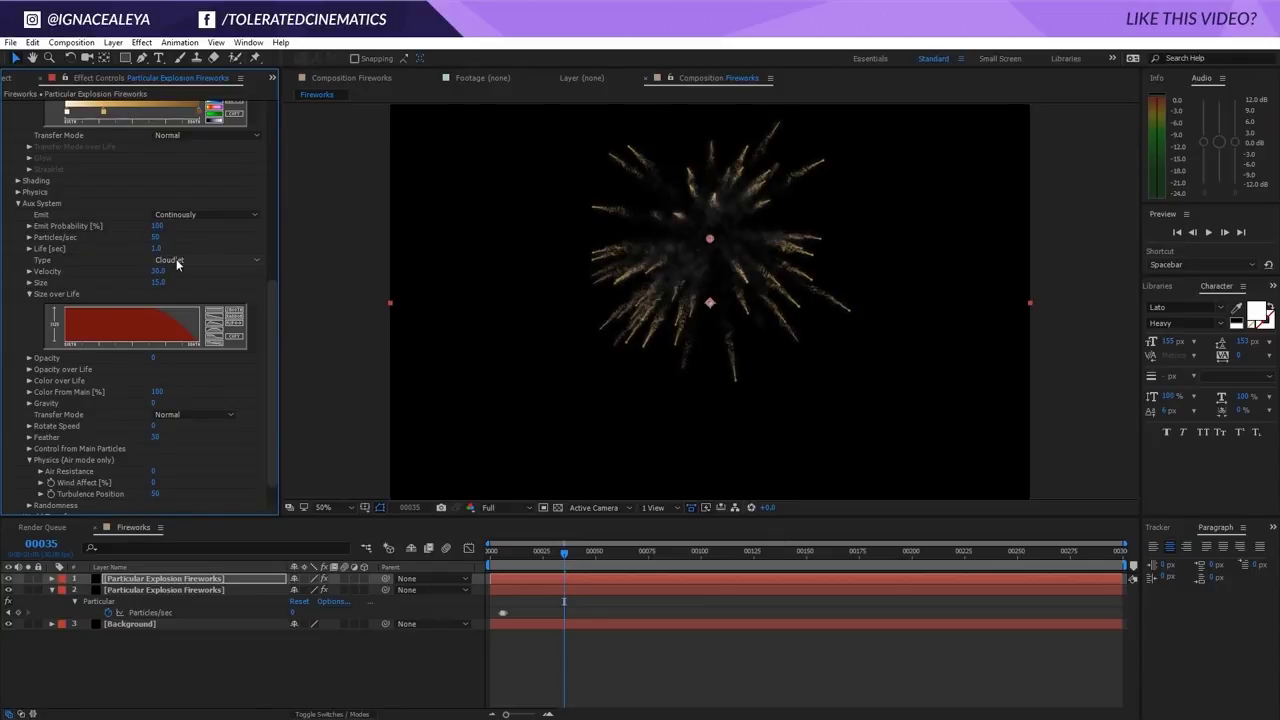
pyautogui.moveTo(266, 354); pyautogui.dragTo(282, 162)
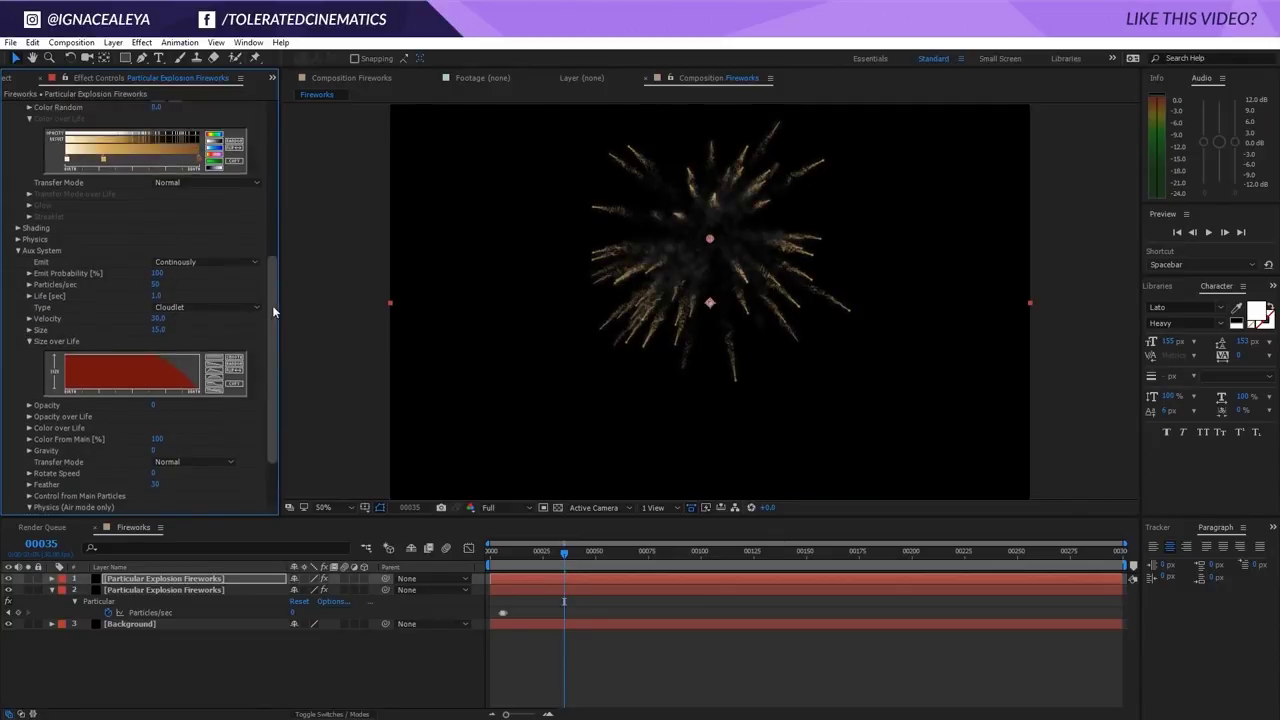
# - Pick a darker grey particle colour and inspect the burst at frame 31
pyautogui.click(158, 403)
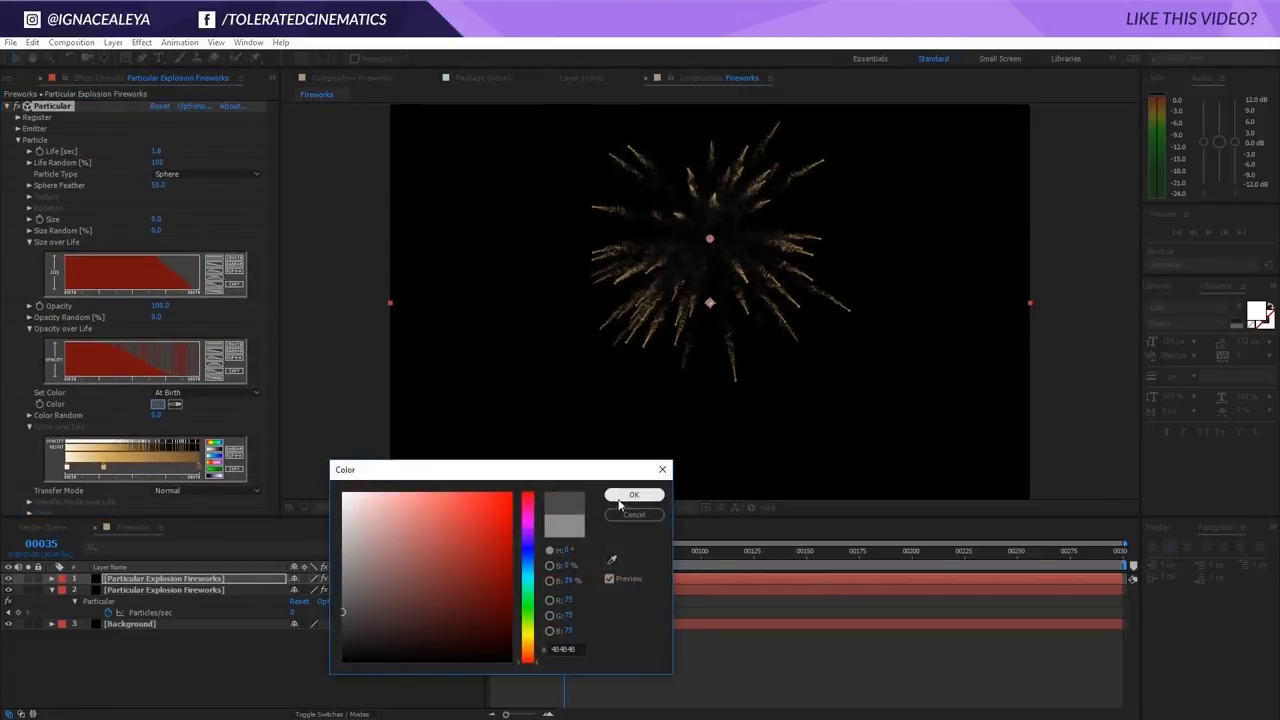
pyautogui.click(634, 495)
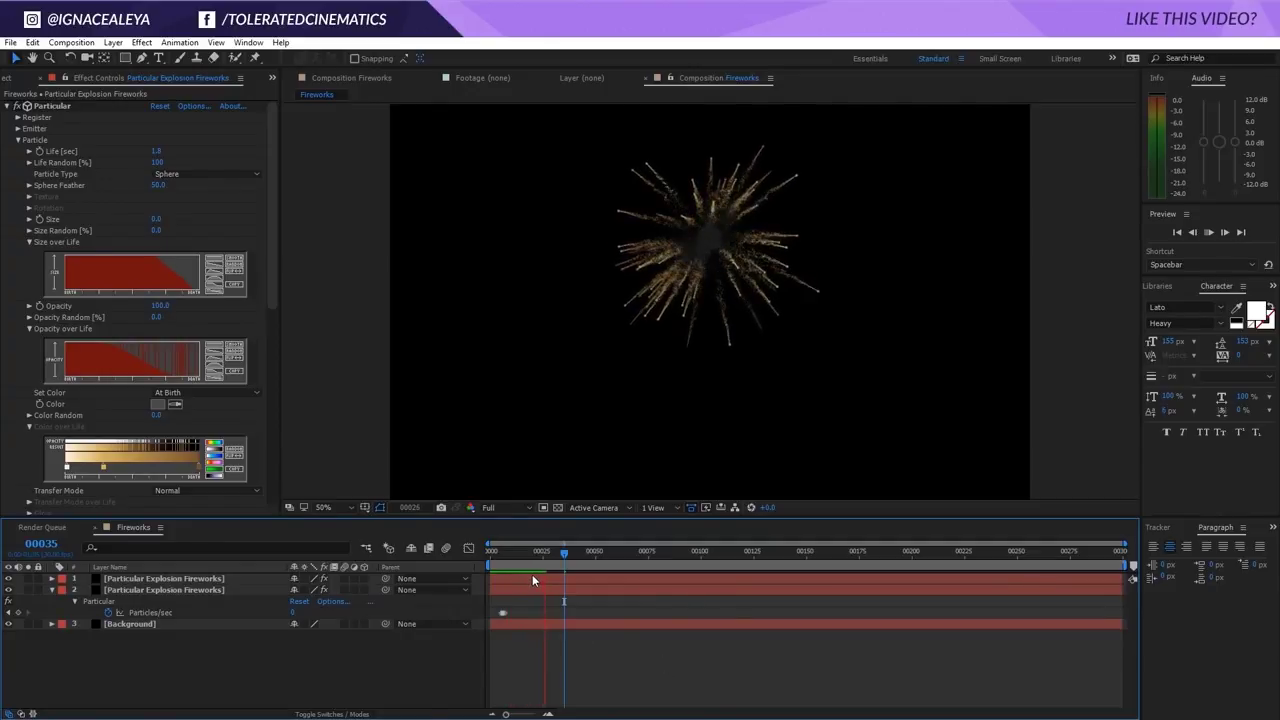
pyautogui.click(556, 556)
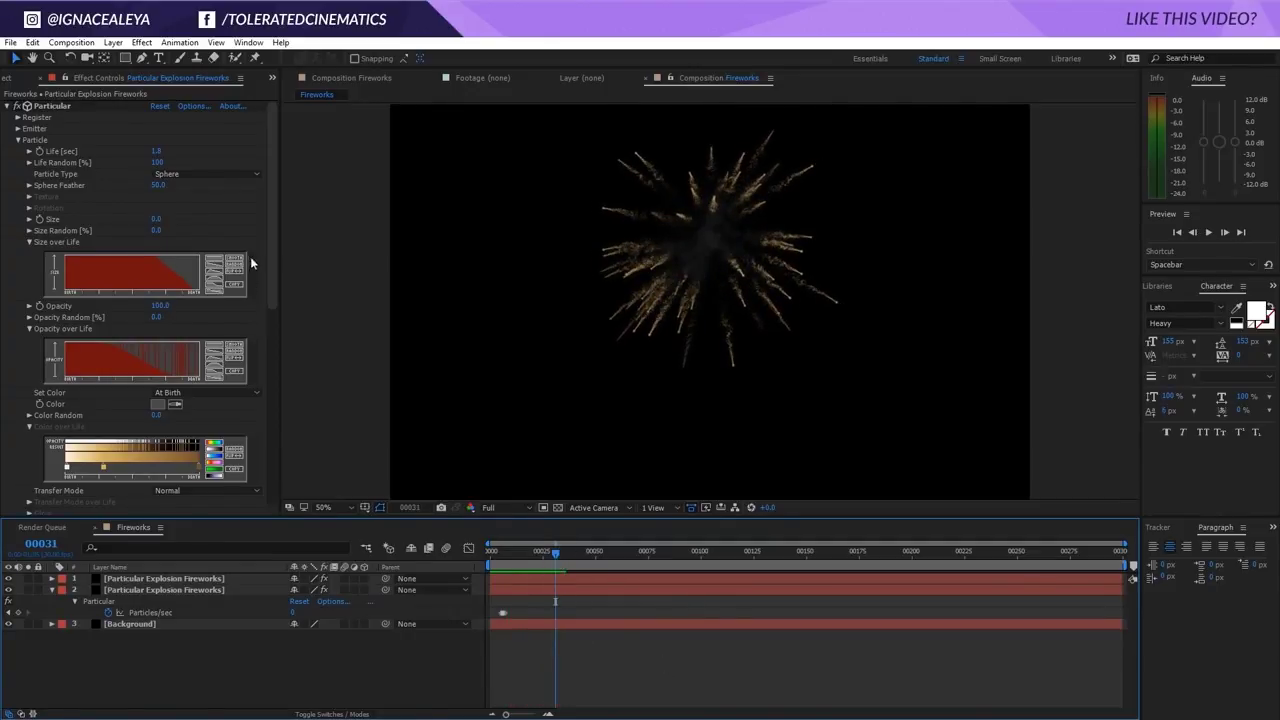
# - Reduce the smoke to 25 aux particles/sec and make the aux Size over Life curve flat
pyautogui.moveTo(273, 280); pyautogui.dragTo(275, 362)
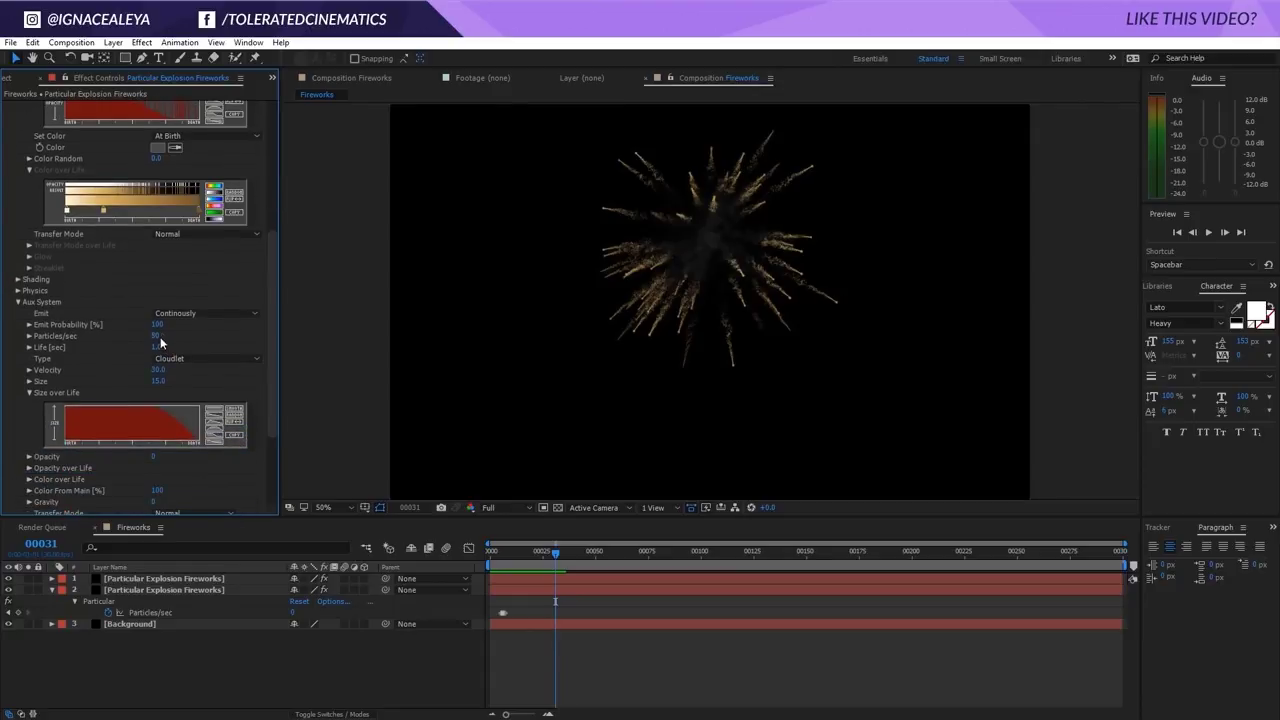
pyautogui.click(158, 336)
pyautogui.write('25')
pyautogui.press('Return')
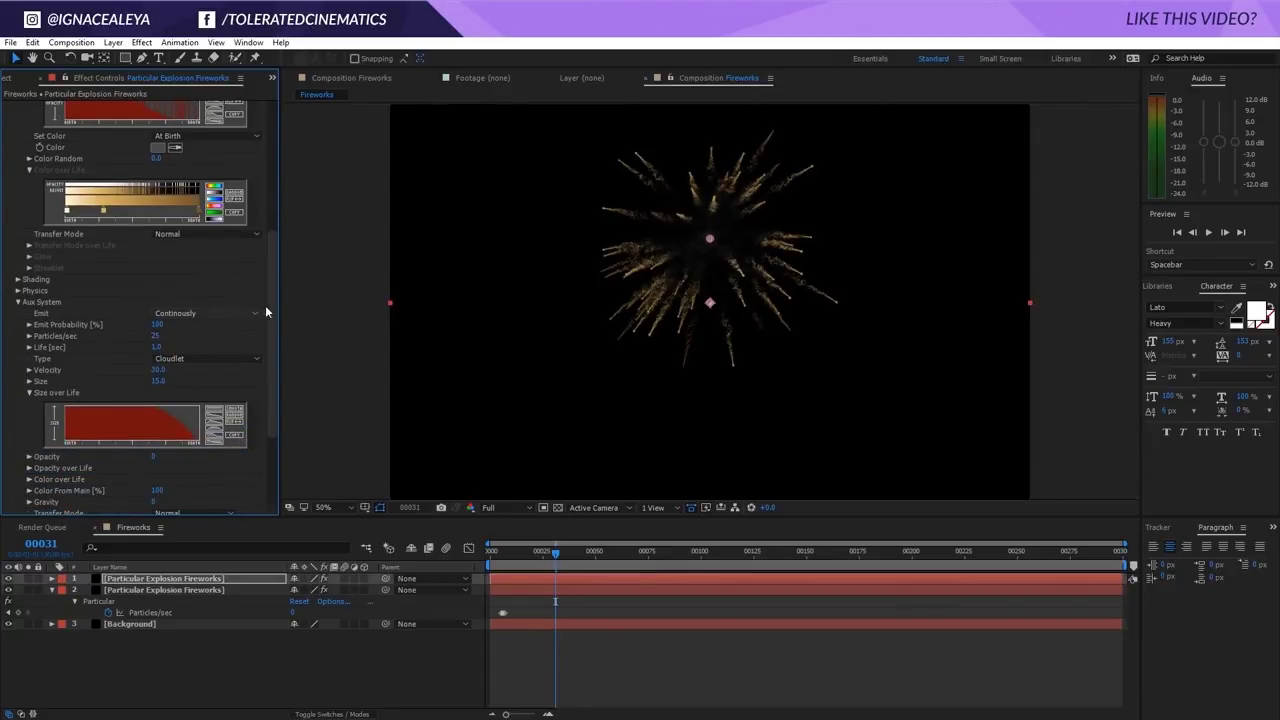
pyautogui.moveTo(270, 310); pyautogui.dragTo(276, 385)
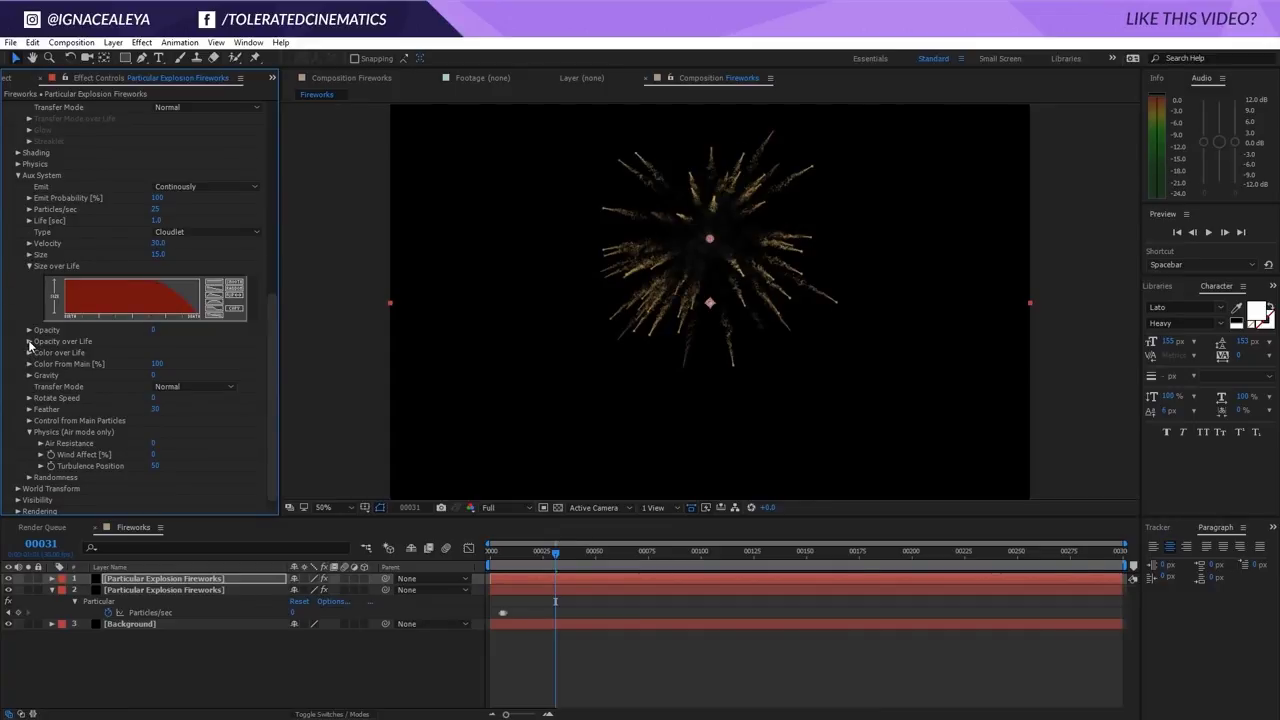
pyautogui.click(215, 286)
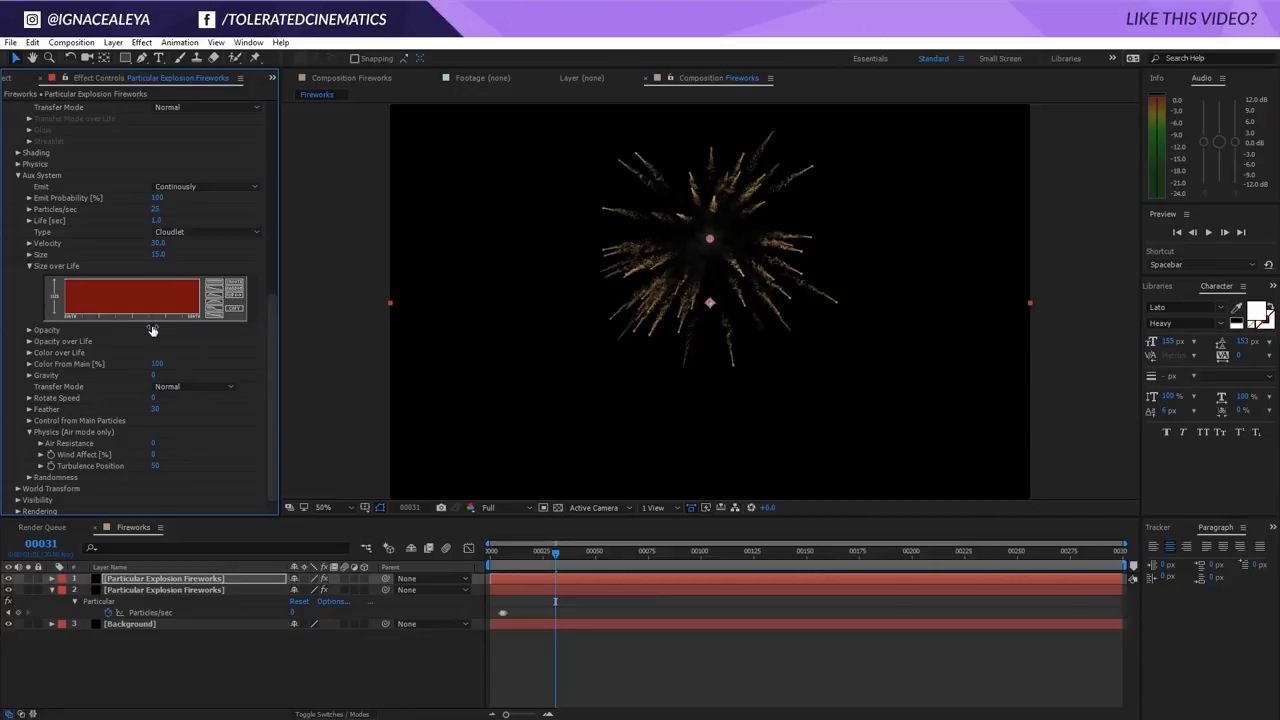
# - Apply the descending ramp to the aux particles' Opacity over Life so they fade out
pyautogui.click(29, 342)
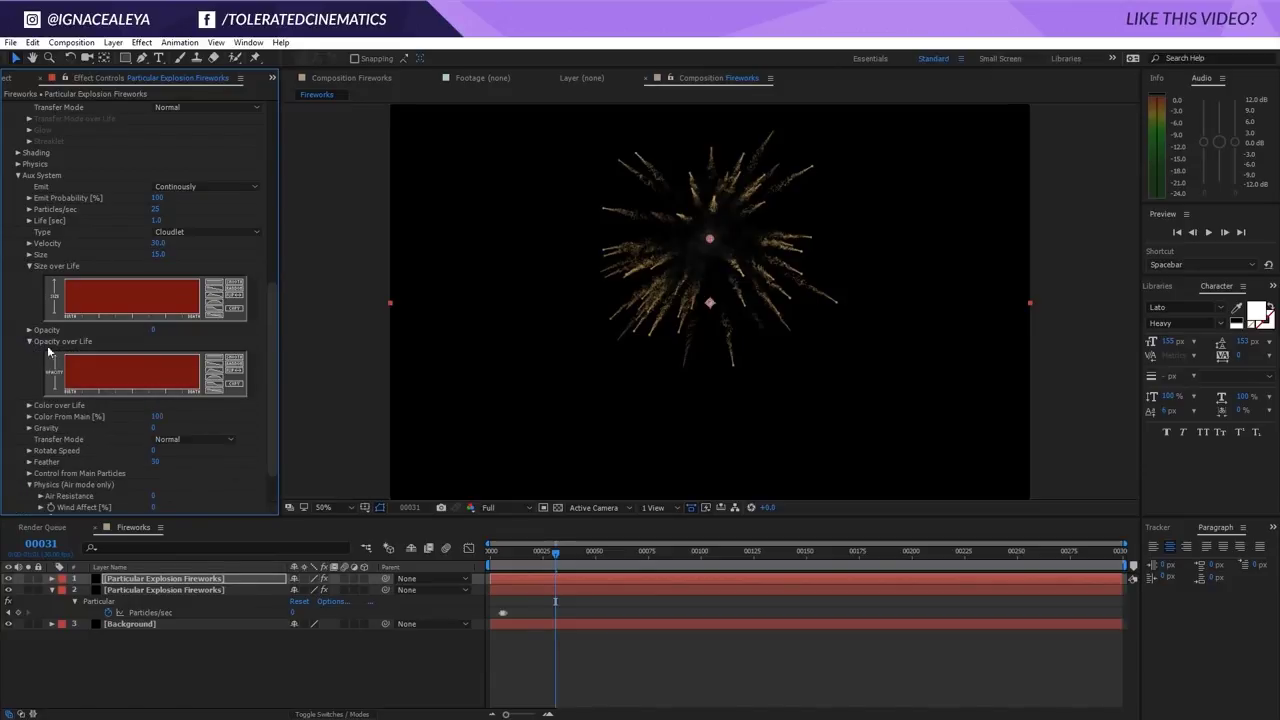
pyautogui.click(213, 368)
pyautogui.click(591, 647)
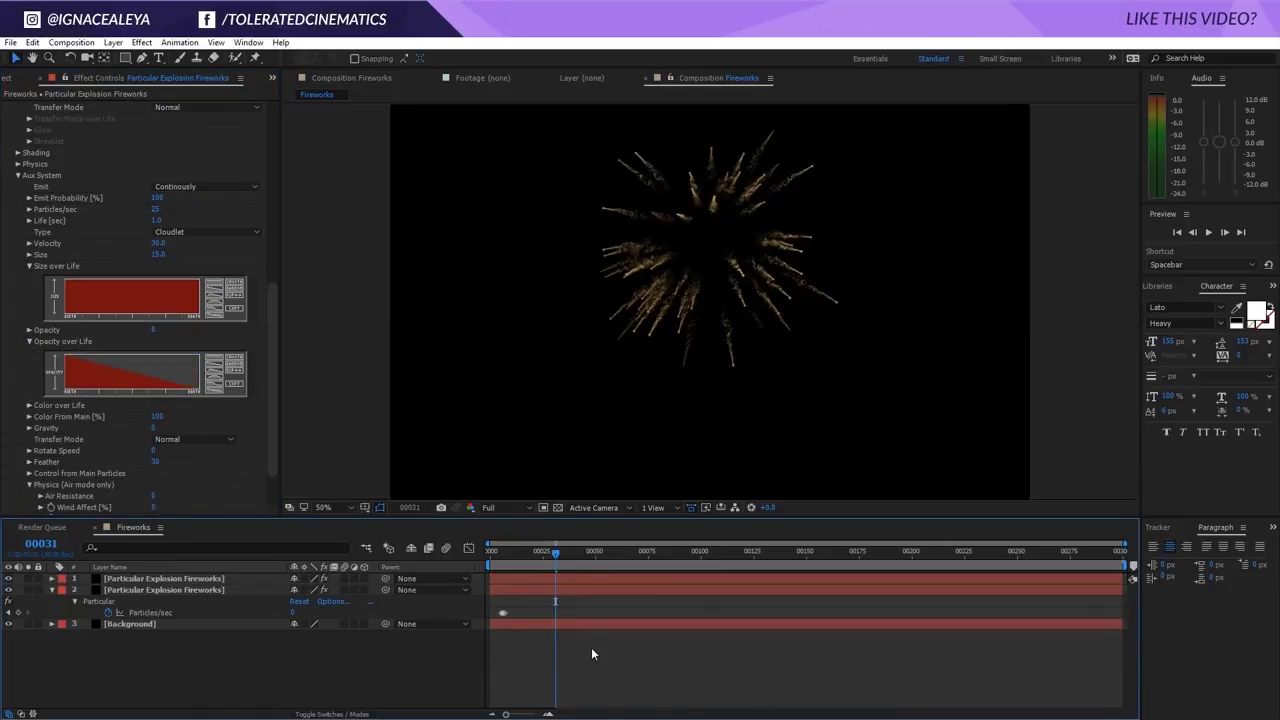
# - Try an aux particle life of 1.5 seconds and preview the burst
pyautogui.click(159, 220)
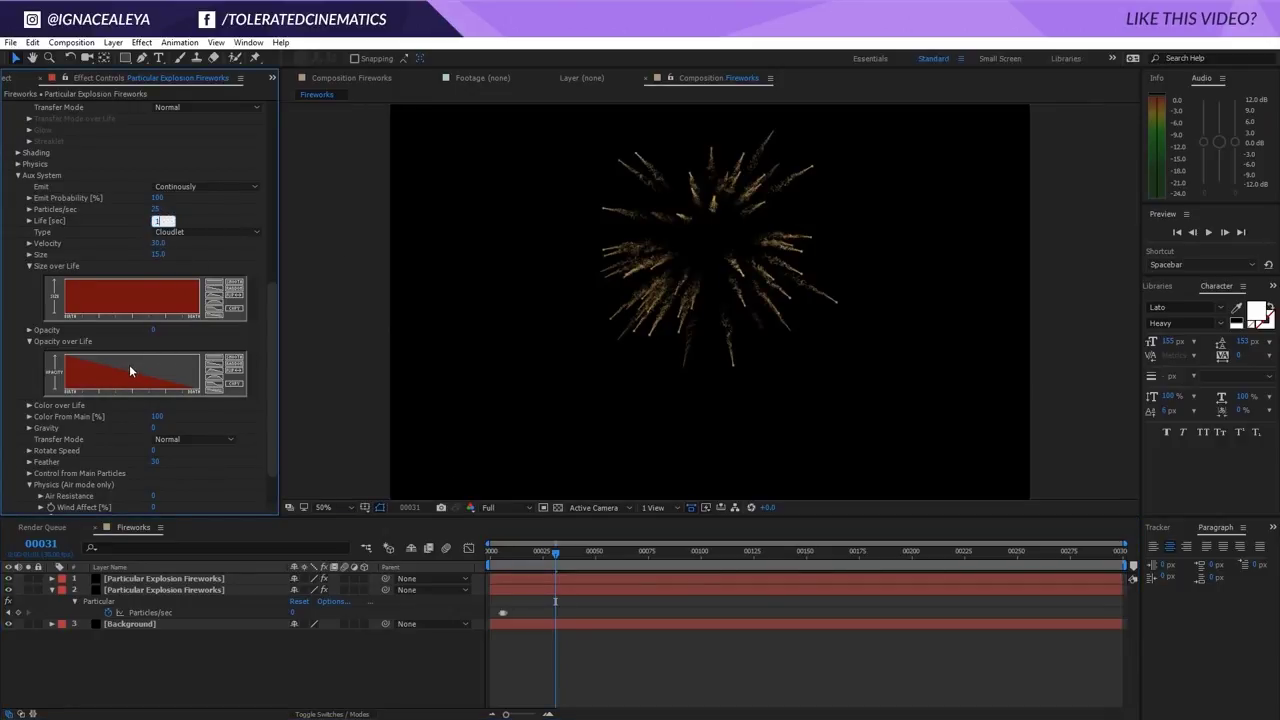
pyautogui.write('1.5')
pyautogui.press('Return')
pyautogui.press('space')
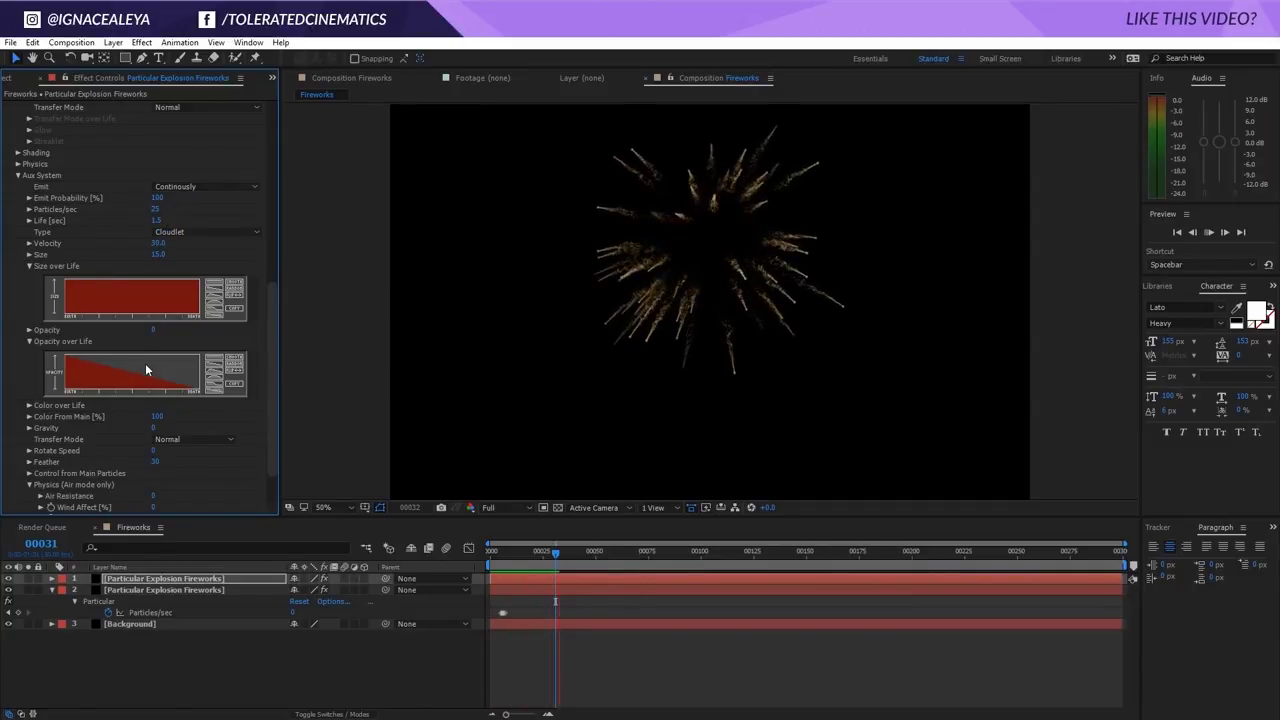
pyautogui.moveTo(575, 554); pyautogui.dragTo(566, 556)
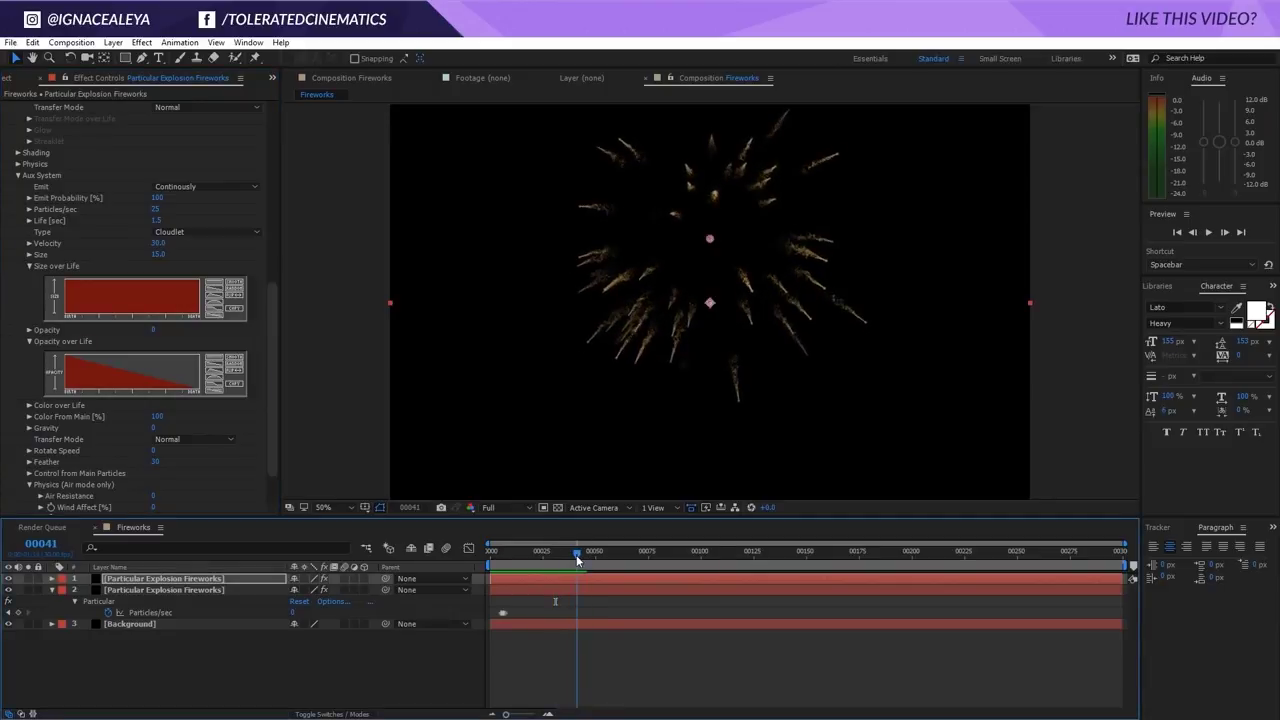
# - Raise the aux particle life to 2.0 seconds and preview the burst again
pyautogui.click(158, 220)
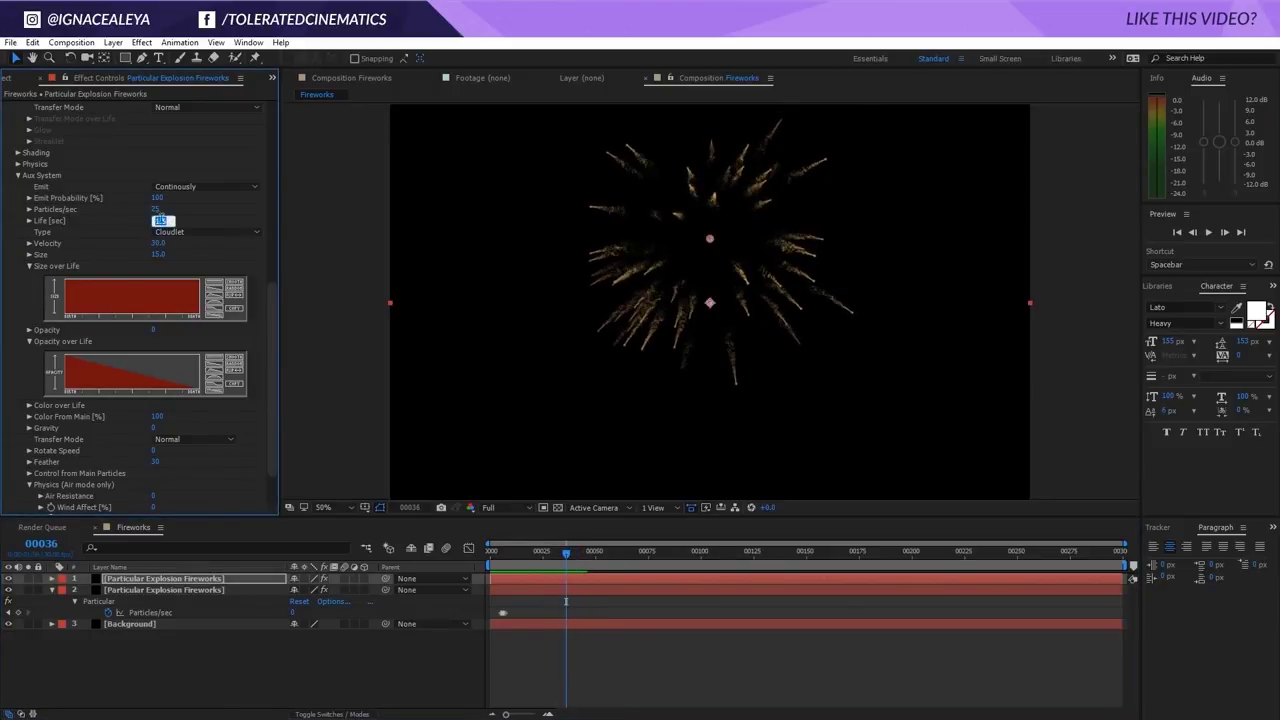
pyautogui.write('2')
pyautogui.press('Return')
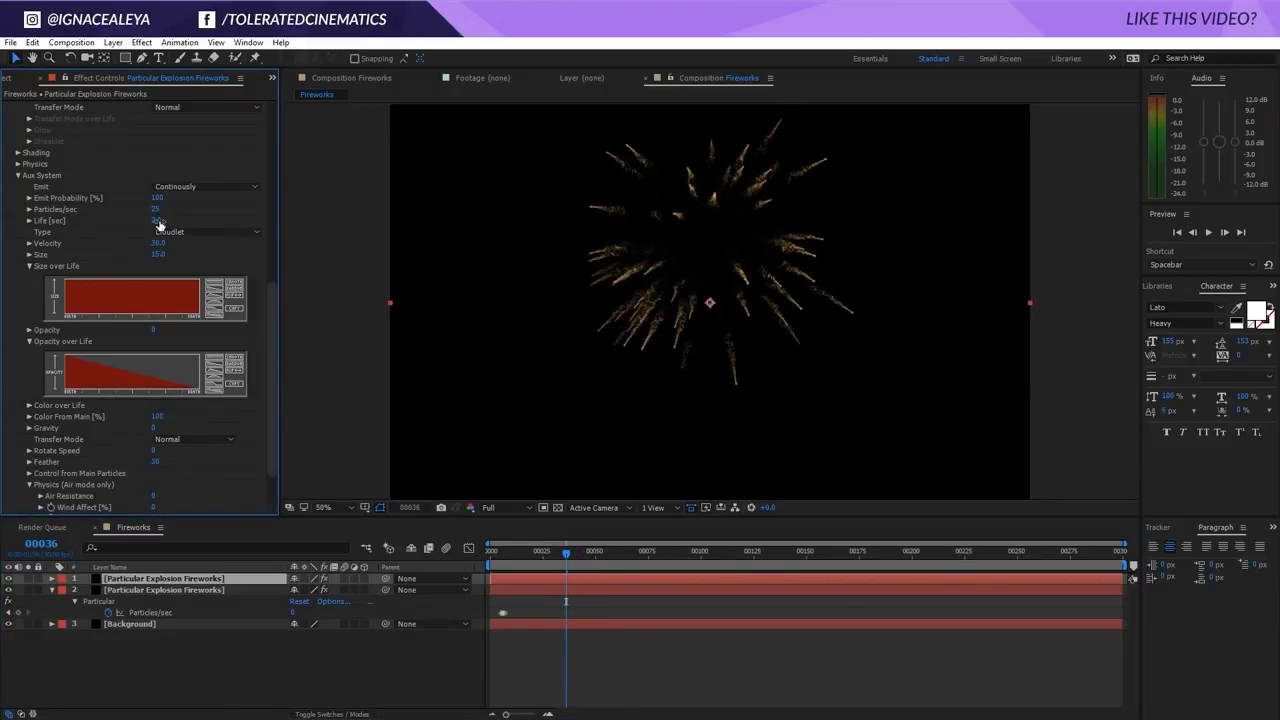
pyautogui.click(157, 221)
pyautogui.press('Return')
pyautogui.click(688, 598)
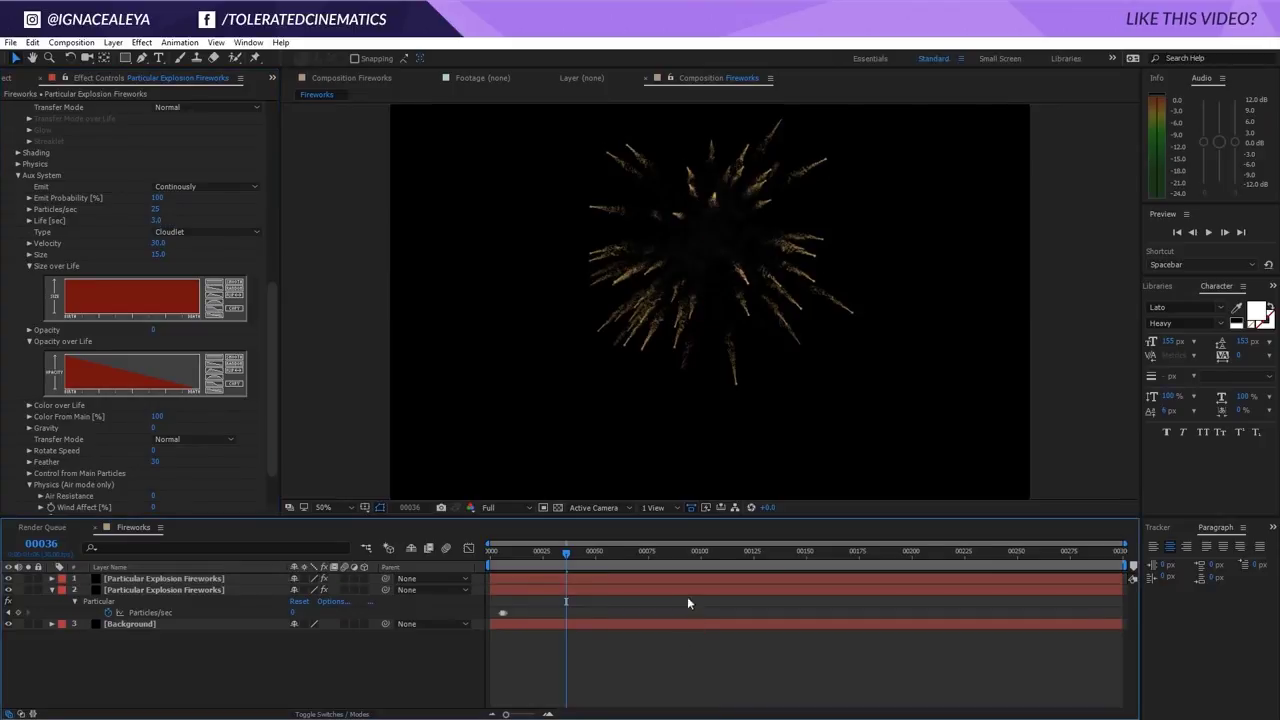
pyautogui.press('space')
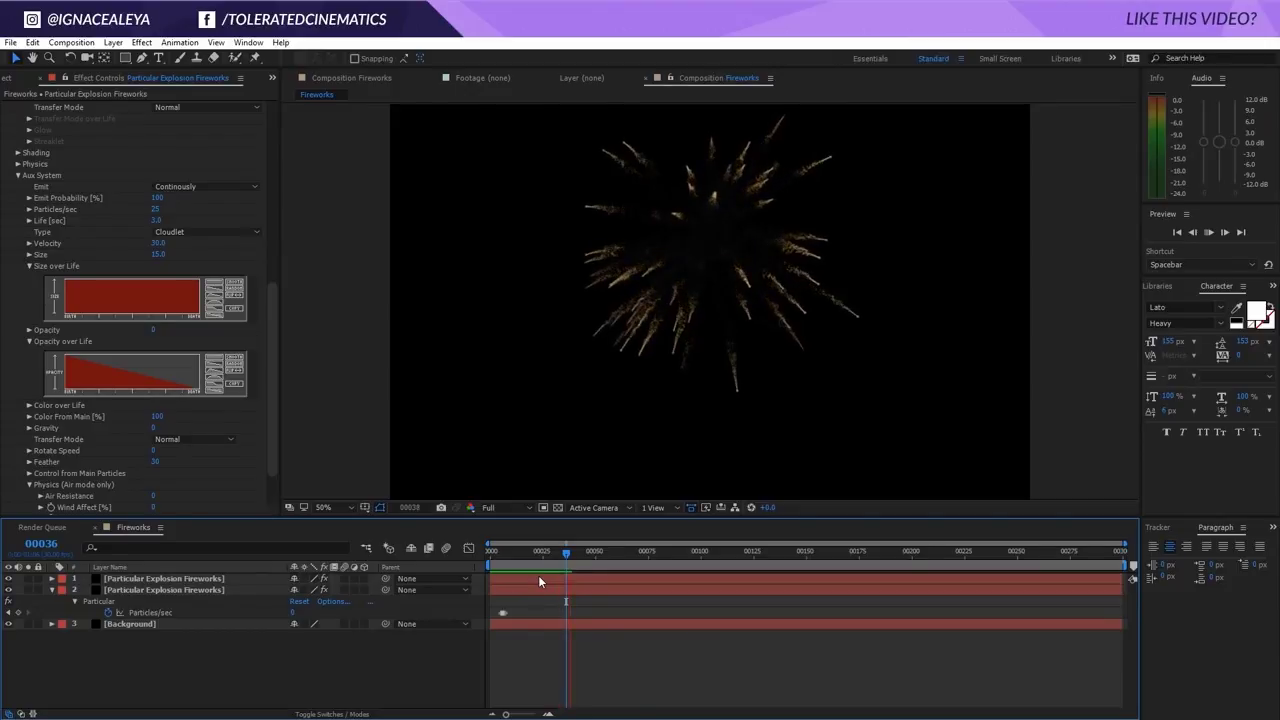
# - Stop the preview and confirm the existing particle colour in the colour picker
pyautogui.click(540, 551)
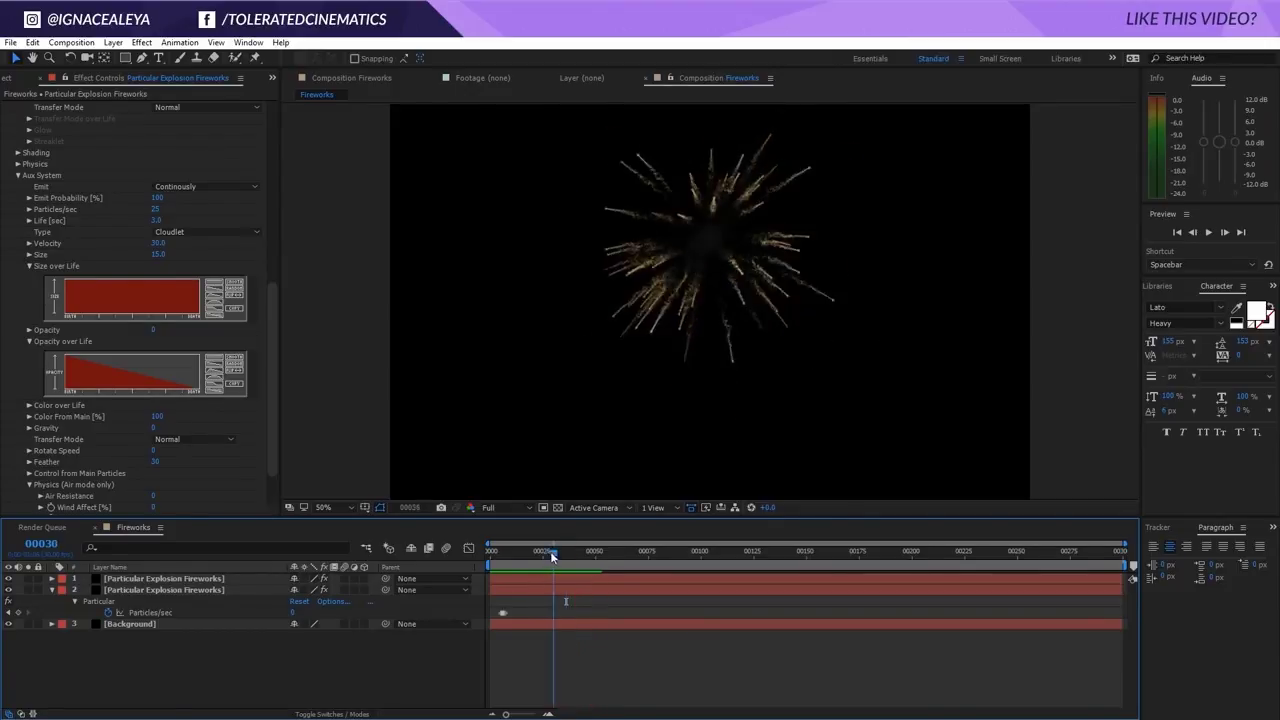
pyautogui.moveTo(272, 354); pyautogui.dragTo(264, 227)
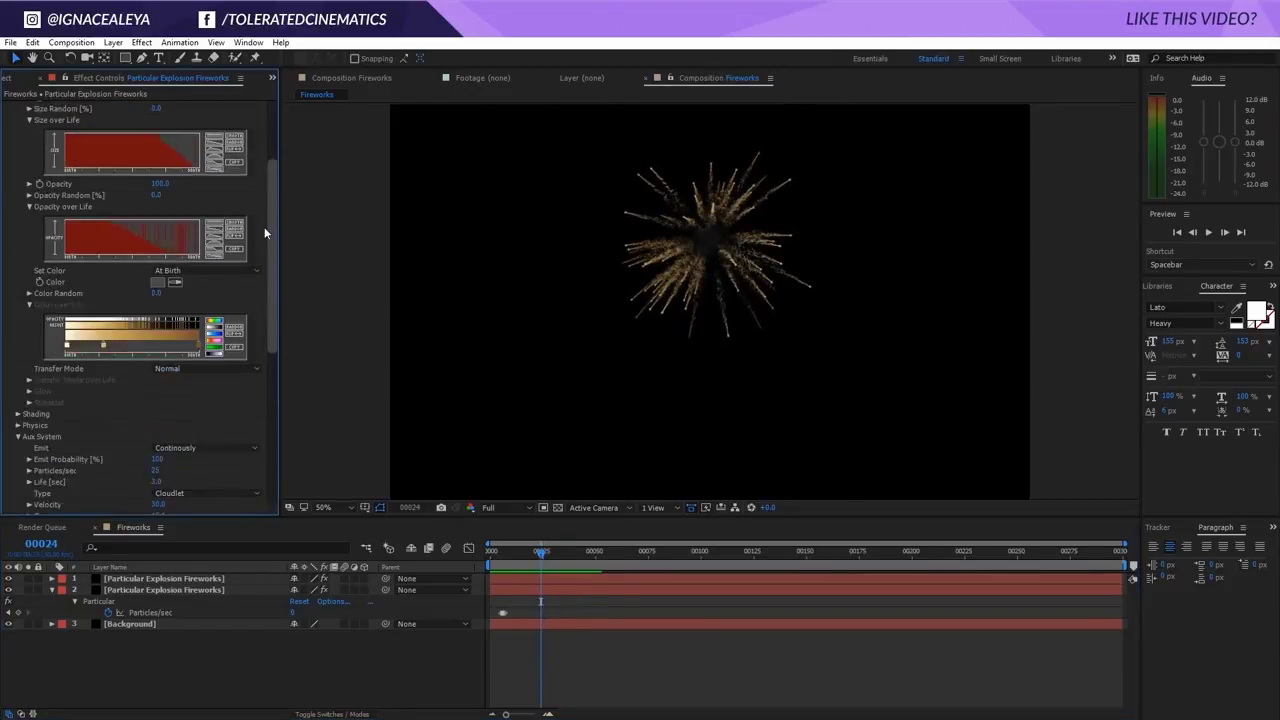
pyautogui.click(157, 290)
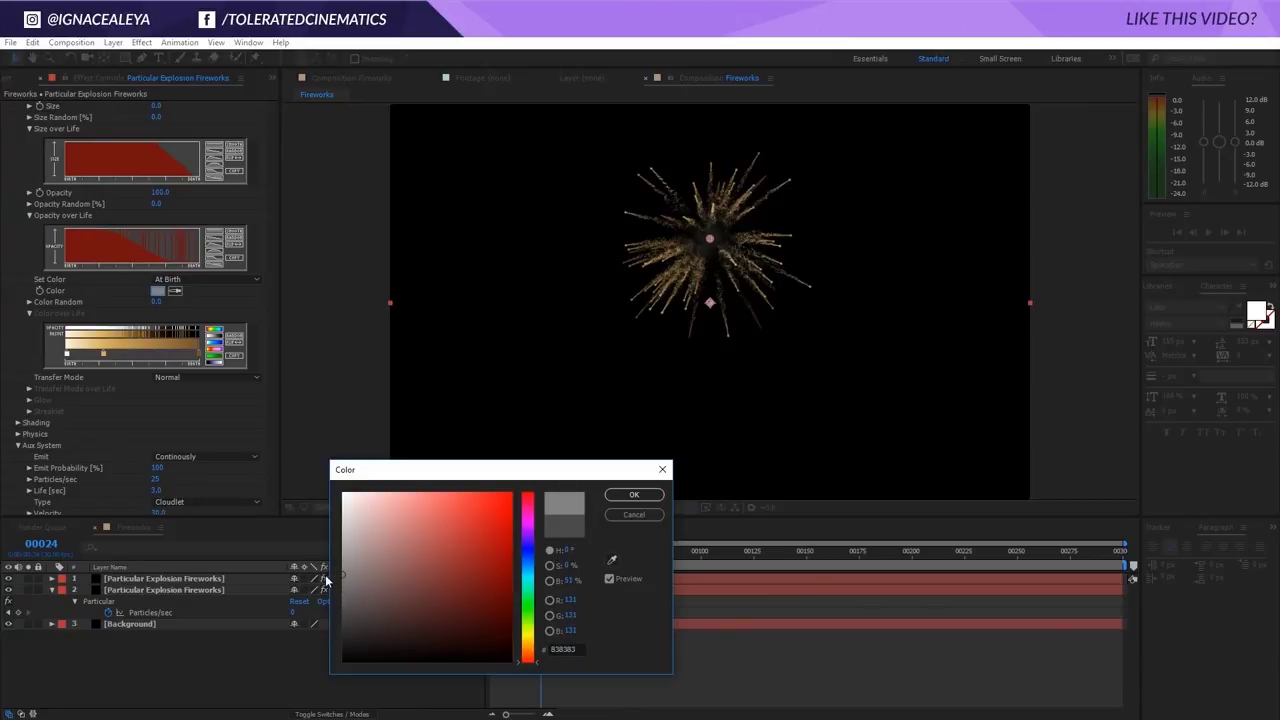
pyautogui.click(634, 494)
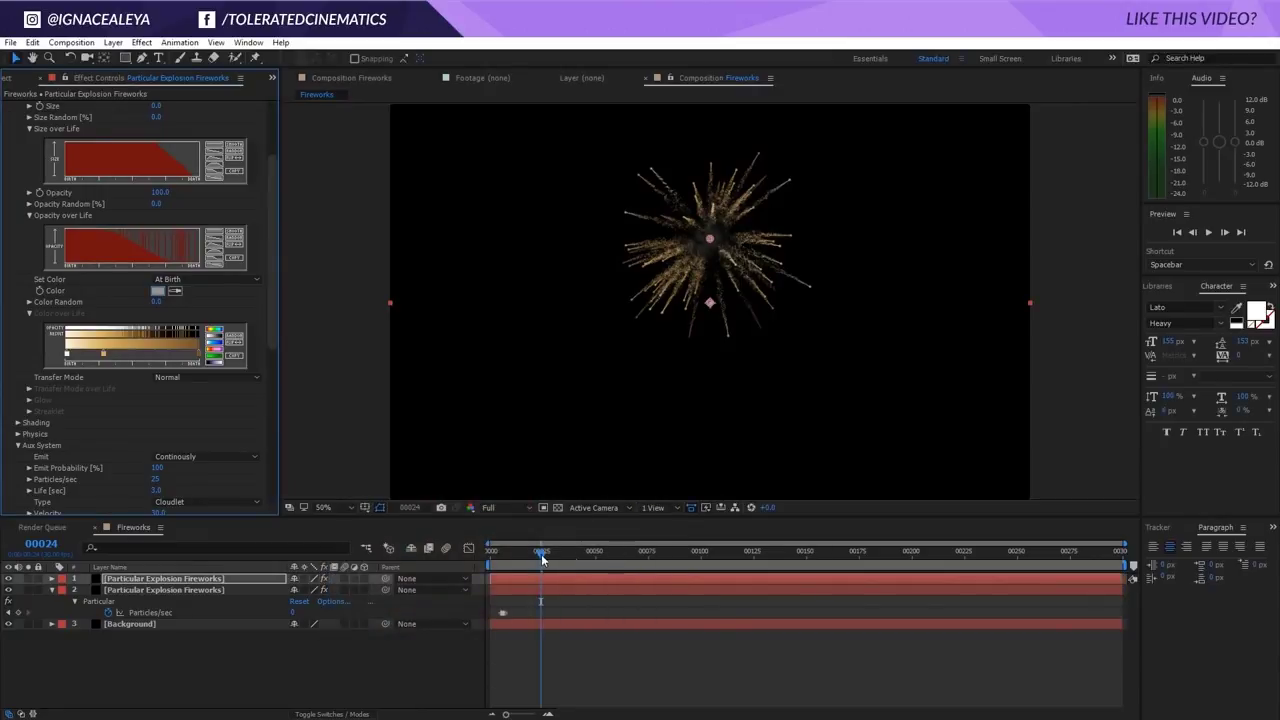
# - Preview the burst from frame 53 and fit the composition in the viewer
pyautogui.click(601, 552)
pyautogui.press('space')
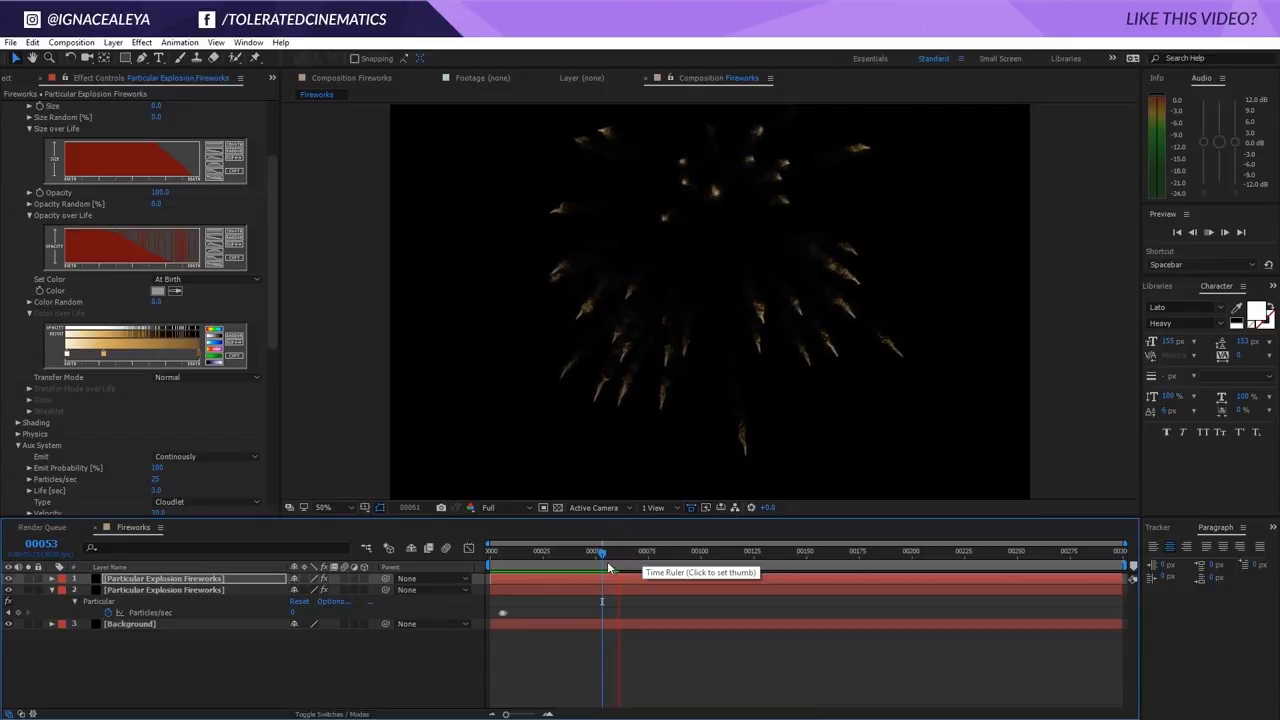
pyautogui.press('space')
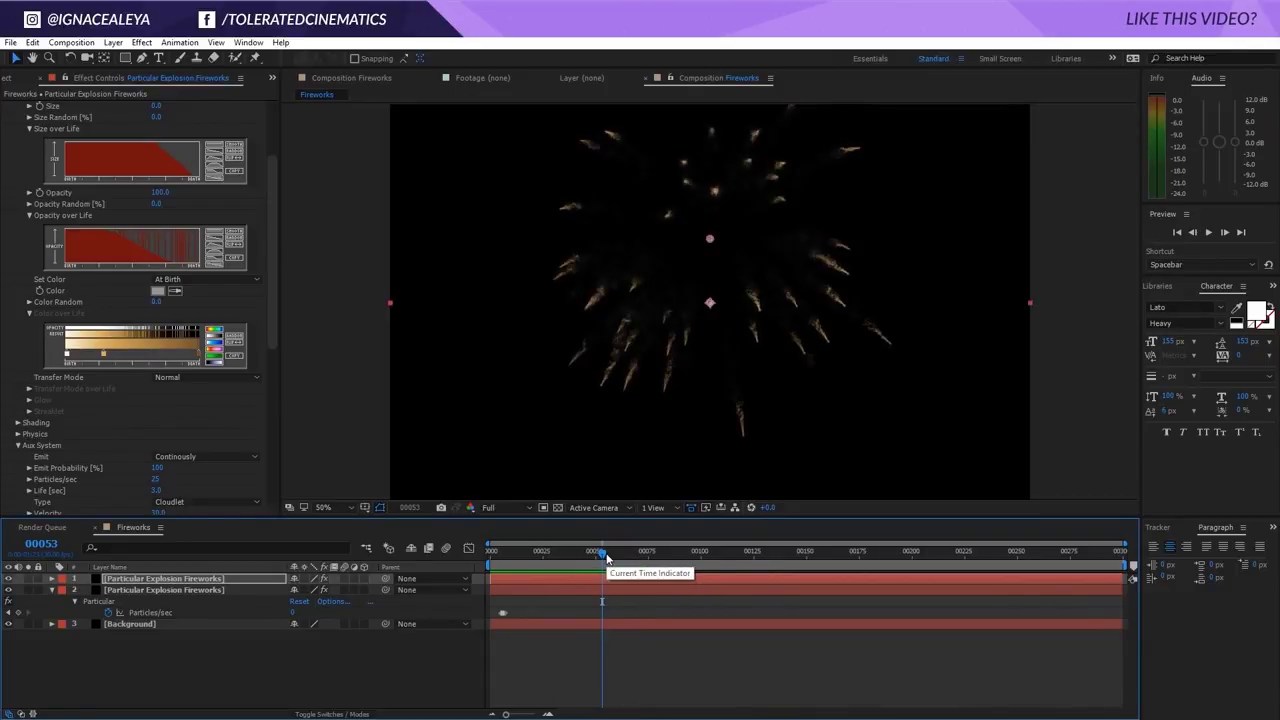
pyautogui.click(320, 507)
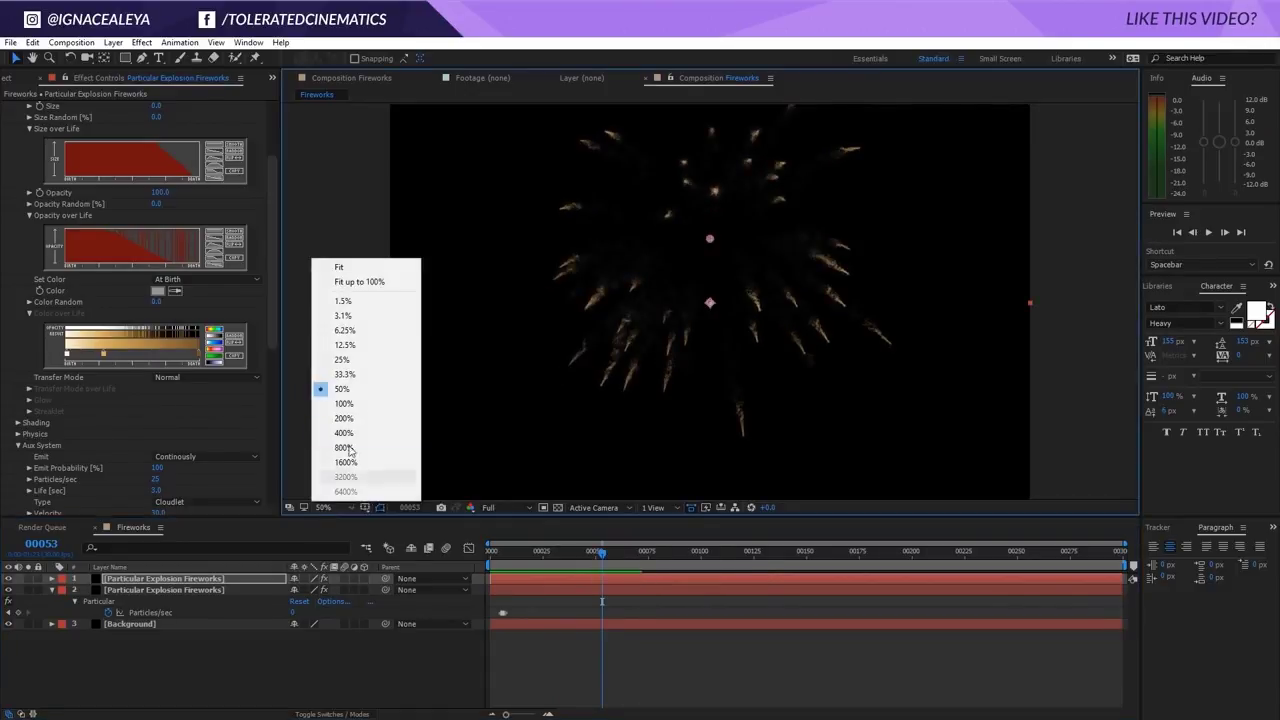
pyautogui.click(380, 284)
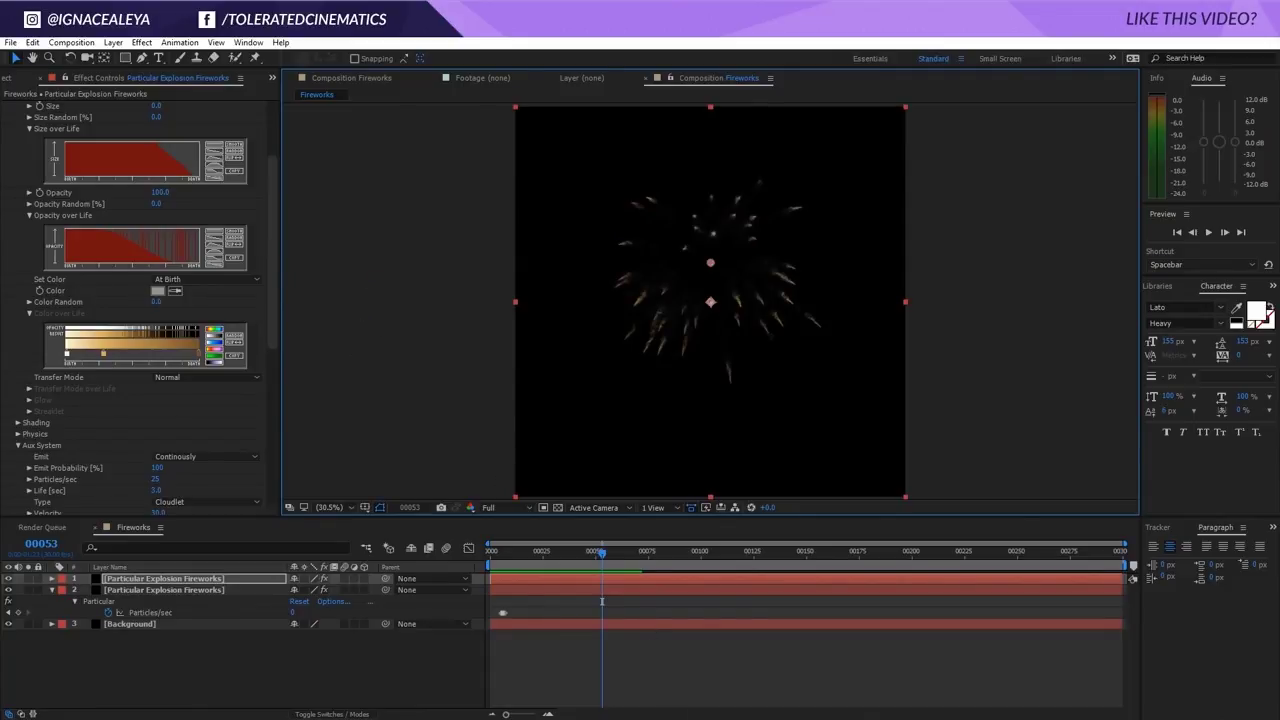
# - Deselect the firework layer and collapse the second firework layer's properties at frame 32
pyautogui.click(652, 692)
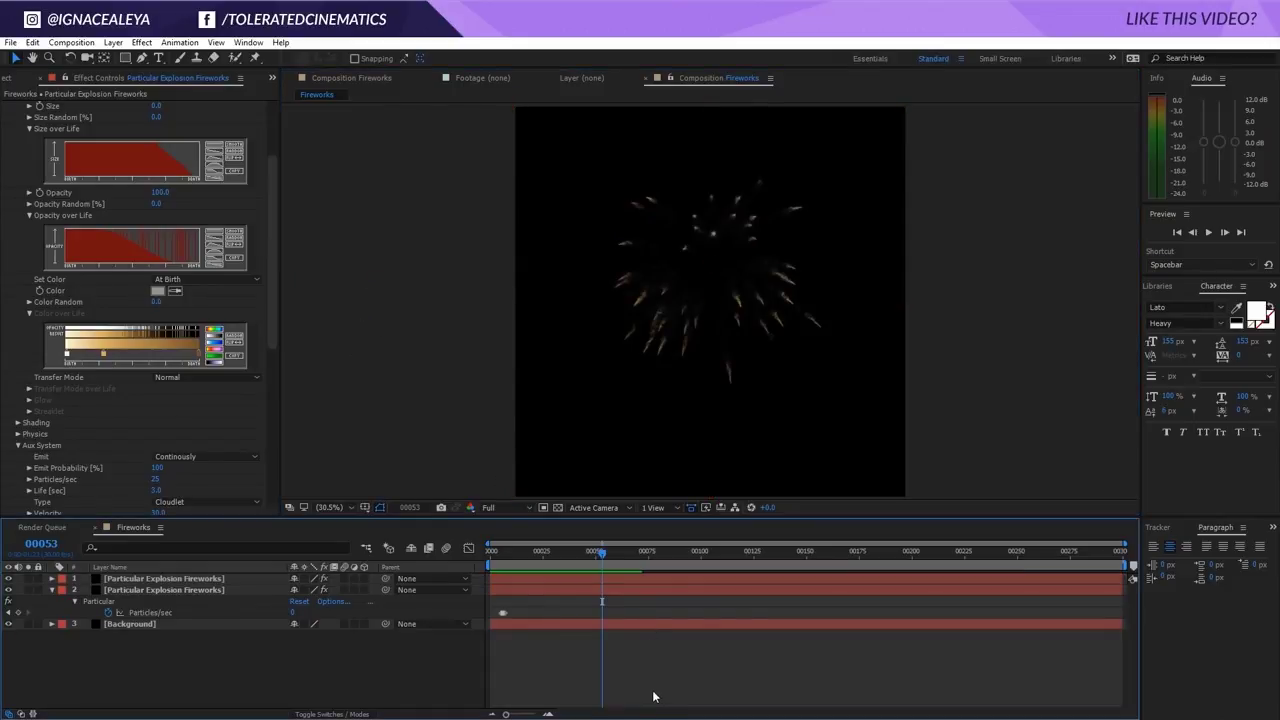
pyautogui.click(53, 590)
pyautogui.moveTo(551, 551); pyautogui.dragTo(559, 557)
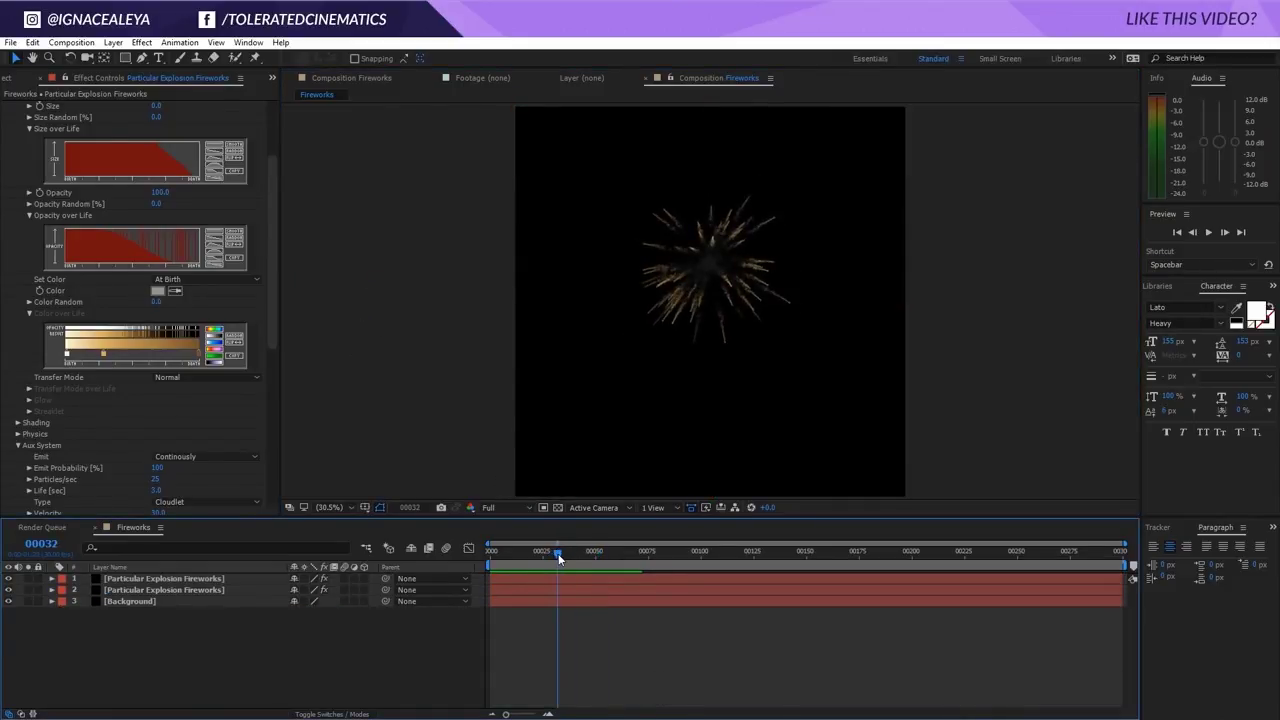
pyautogui.scroll(3, 706, 294)
# - Add a new adjustment layer above the fireworks and name it 'Glow'
pyautogui.rightClick(289, 636)
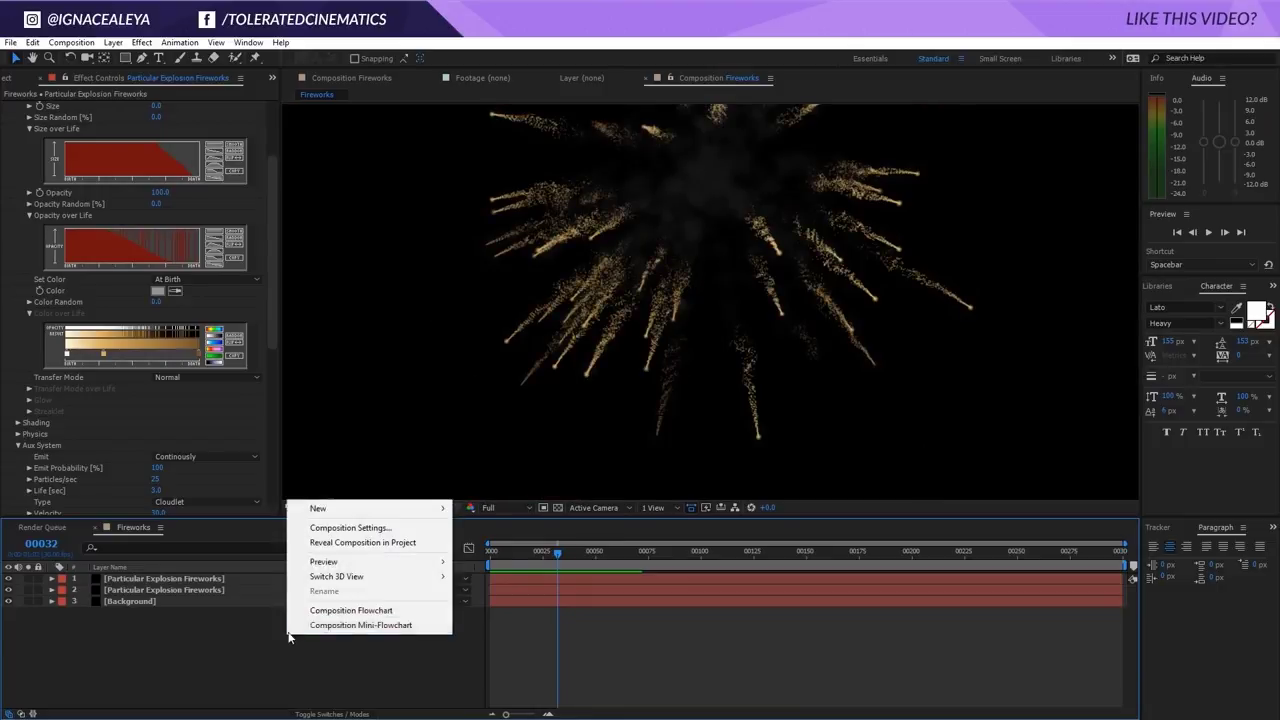
pyautogui.moveTo(318, 508)
pyautogui.click(212, 615)
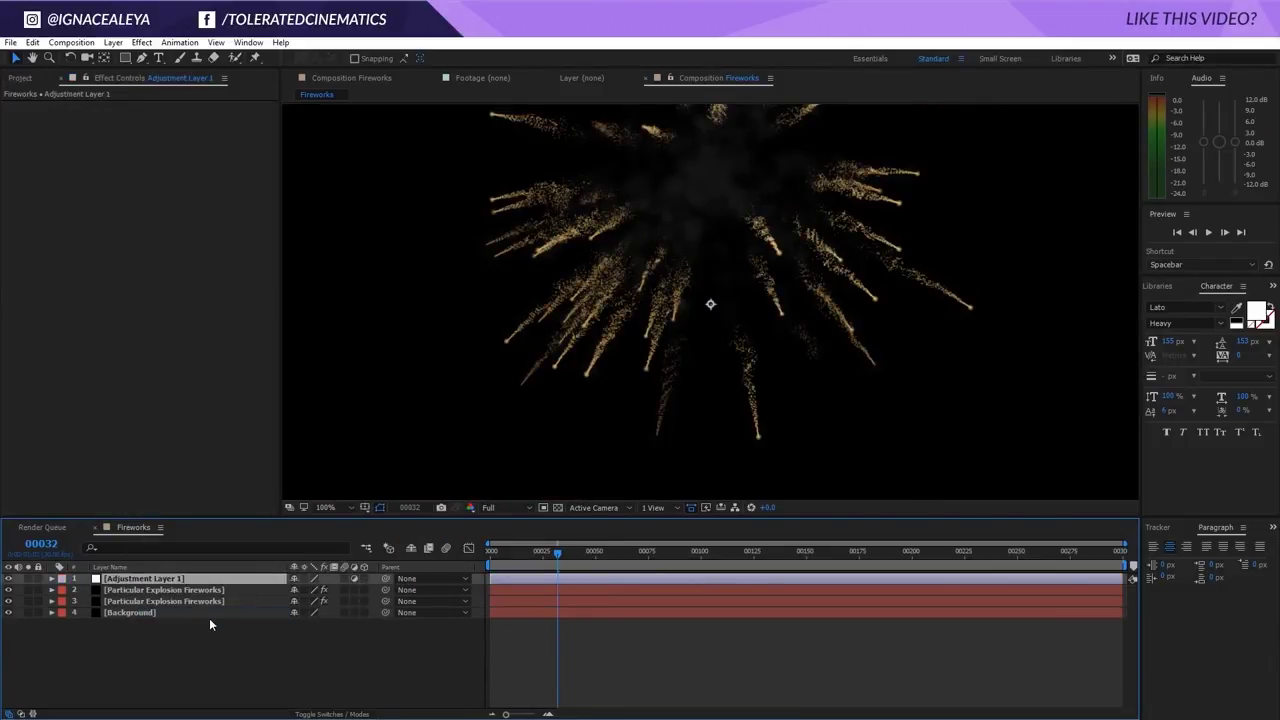
pyautogui.press('Return')
pyautogui.write('Glow')
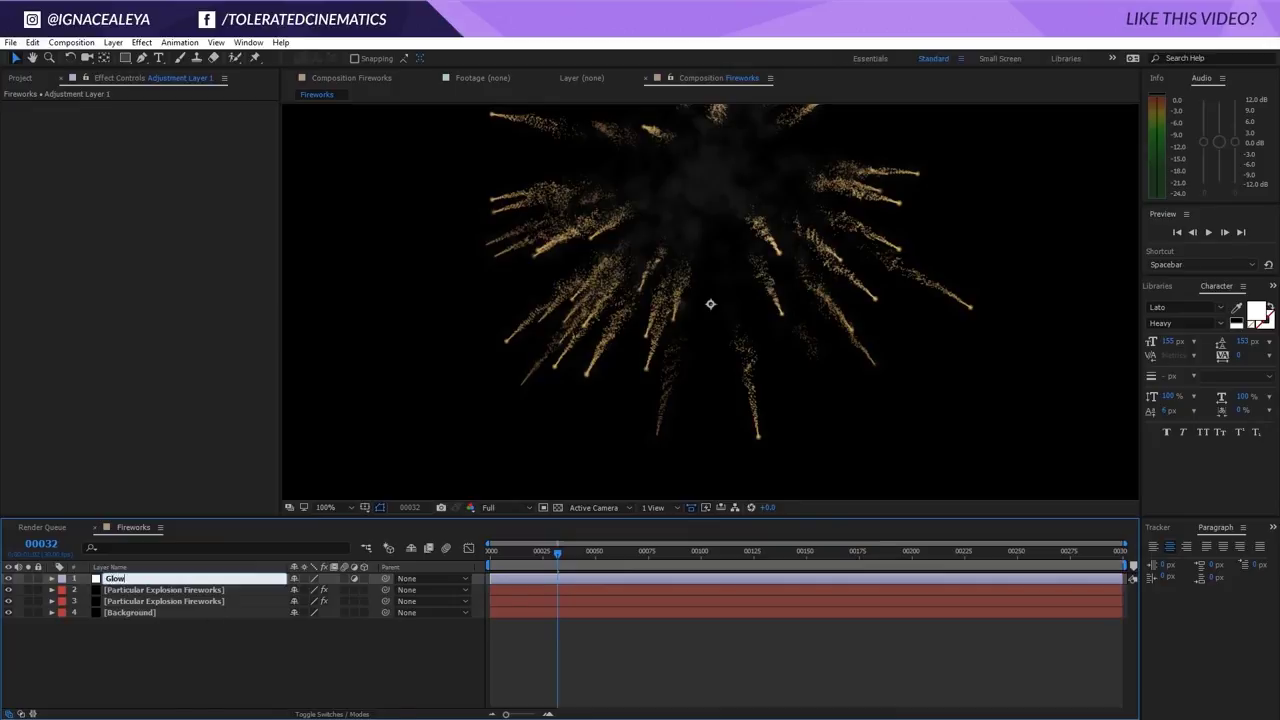
pyautogui.press('Return')
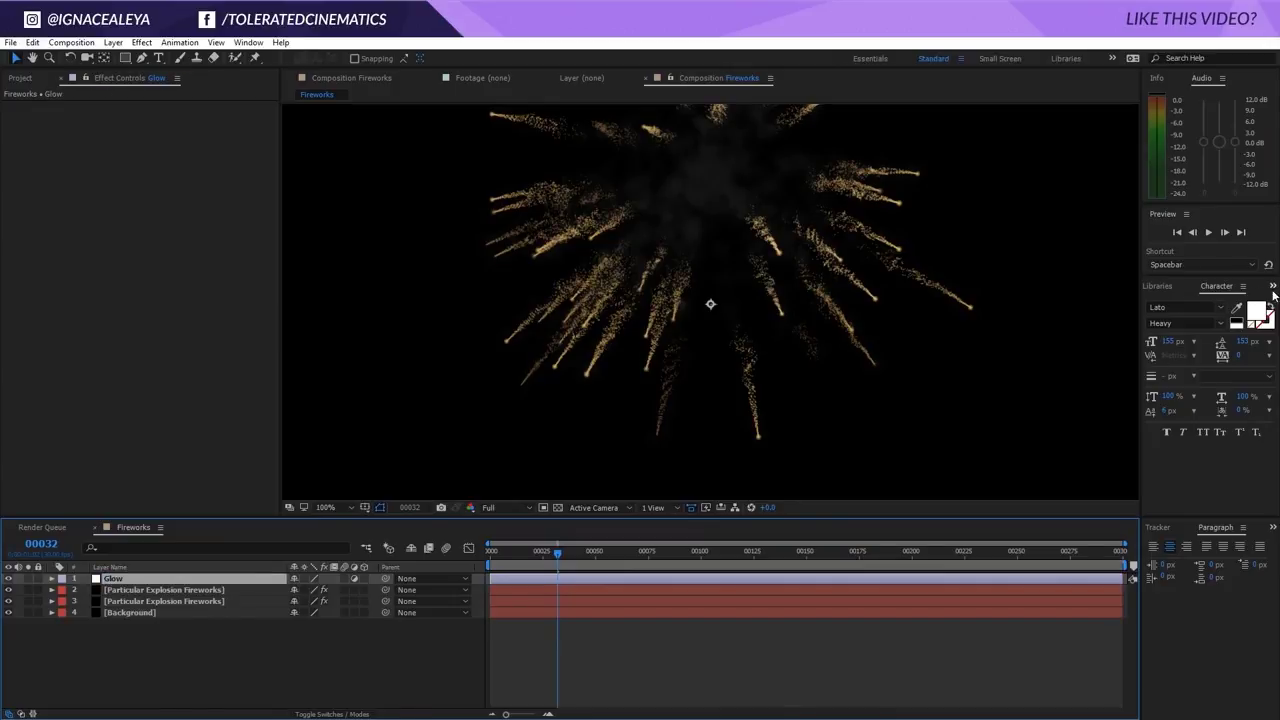
# - Search Effects & Presets for 'perfect' and drop Perfect Glow onto the Glow layer
pyautogui.click(1272, 287)
pyautogui.click(1266, 302)
pyautogui.click(1243, 302)
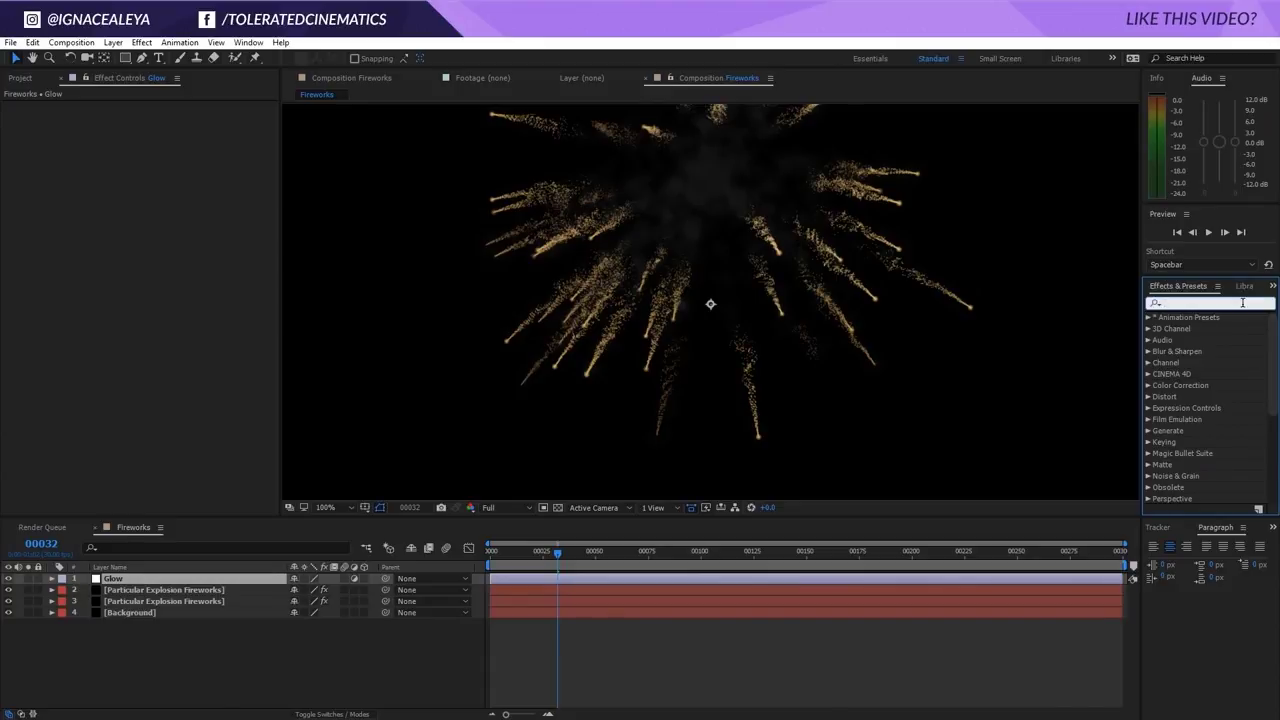
pyautogui.write('perfect')
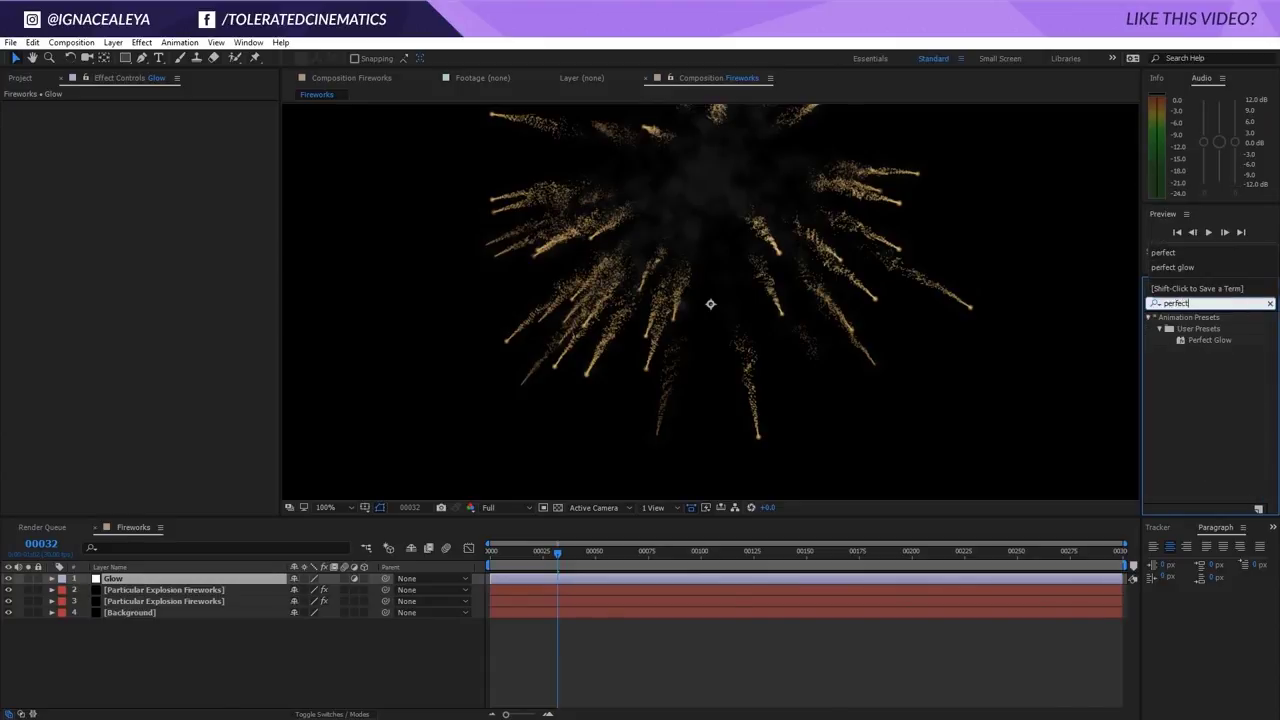
pyautogui.moveTo(1196, 343); pyautogui.dragTo(524, 580)
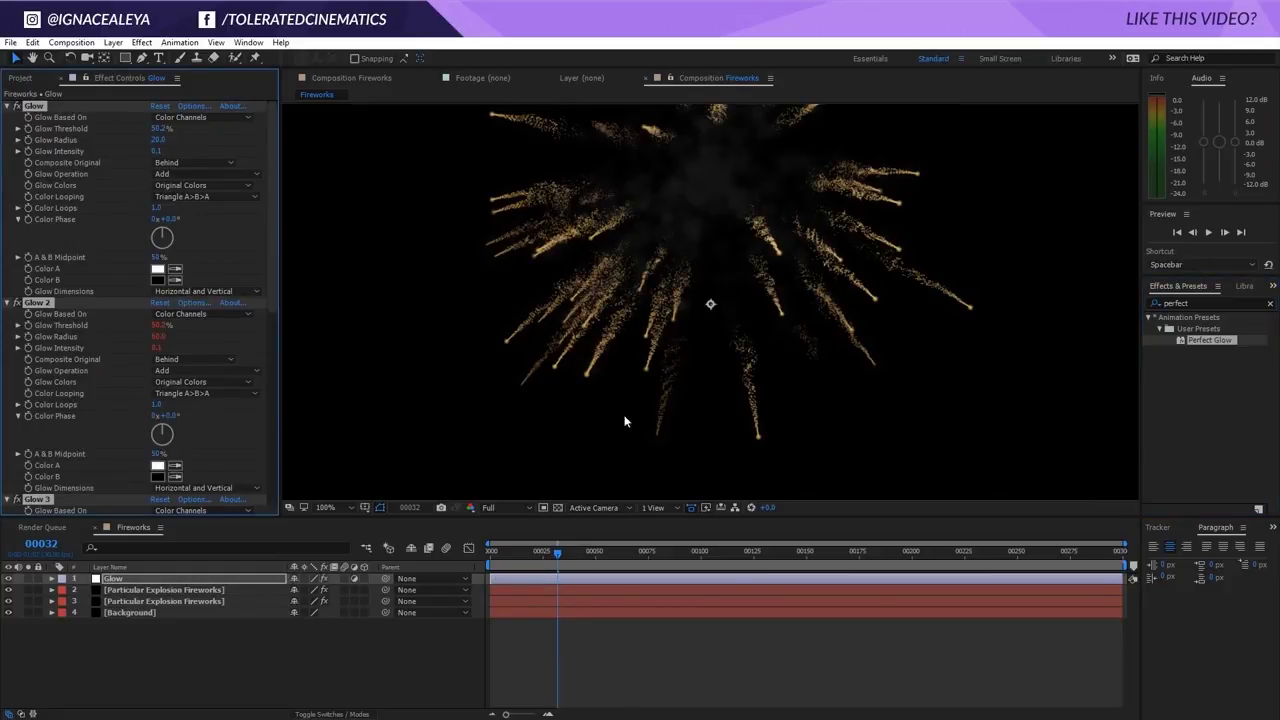
pyautogui.click(18, 80)
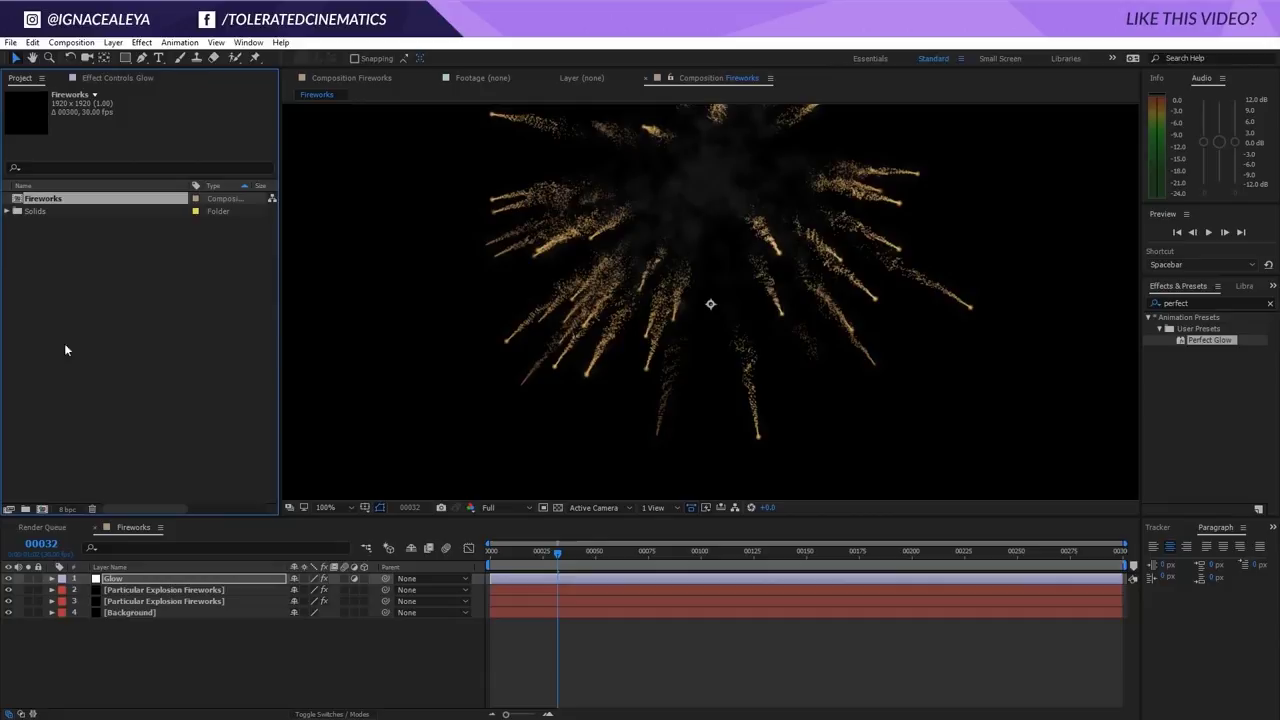
# - Change the project depth from 8 bpc to 32 bits per channel (float)
pyautogui.click(67, 510)
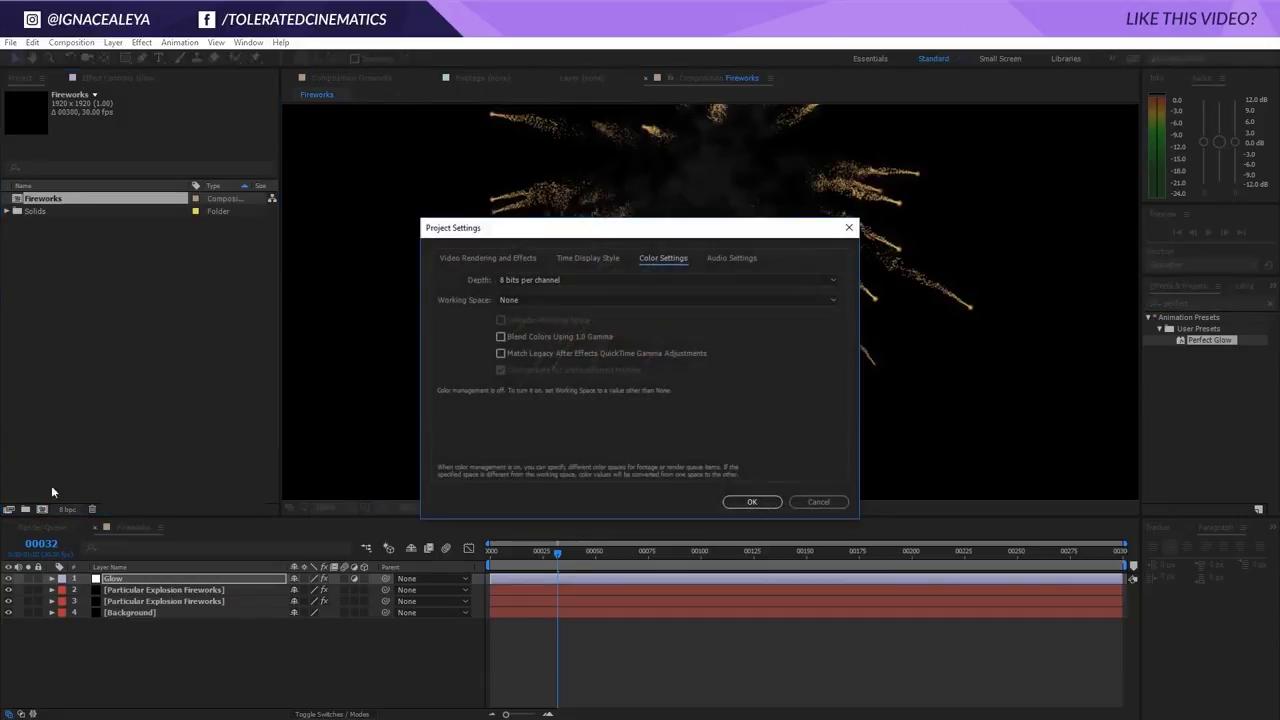
pyautogui.click(570, 281)
pyautogui.click(562, 325)
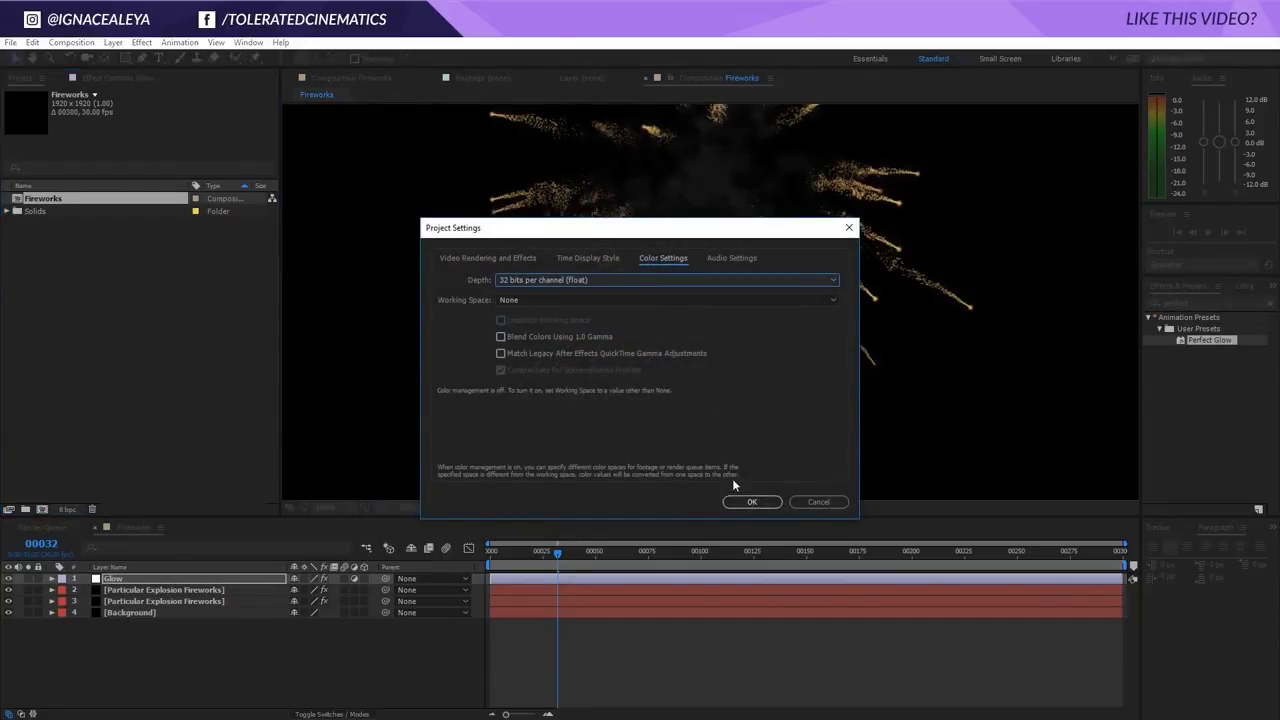
pyautogui.click(751, 503)
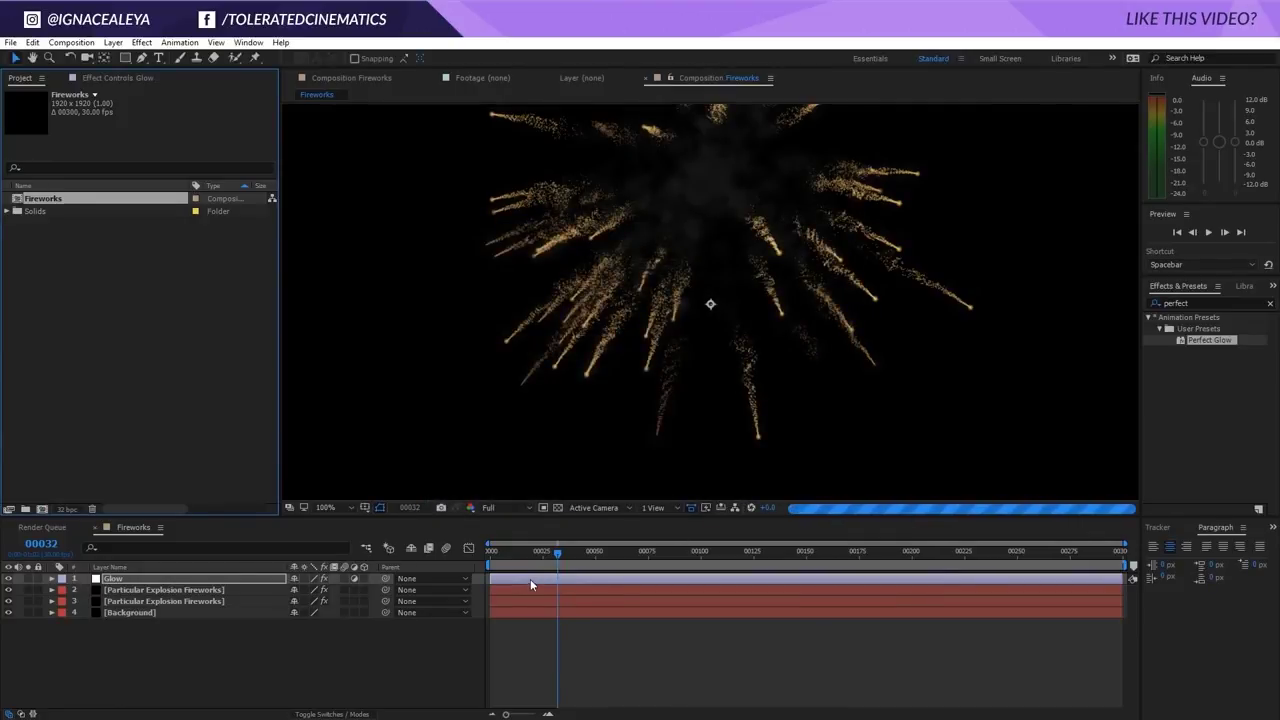
pyautogui.click(113, 579)
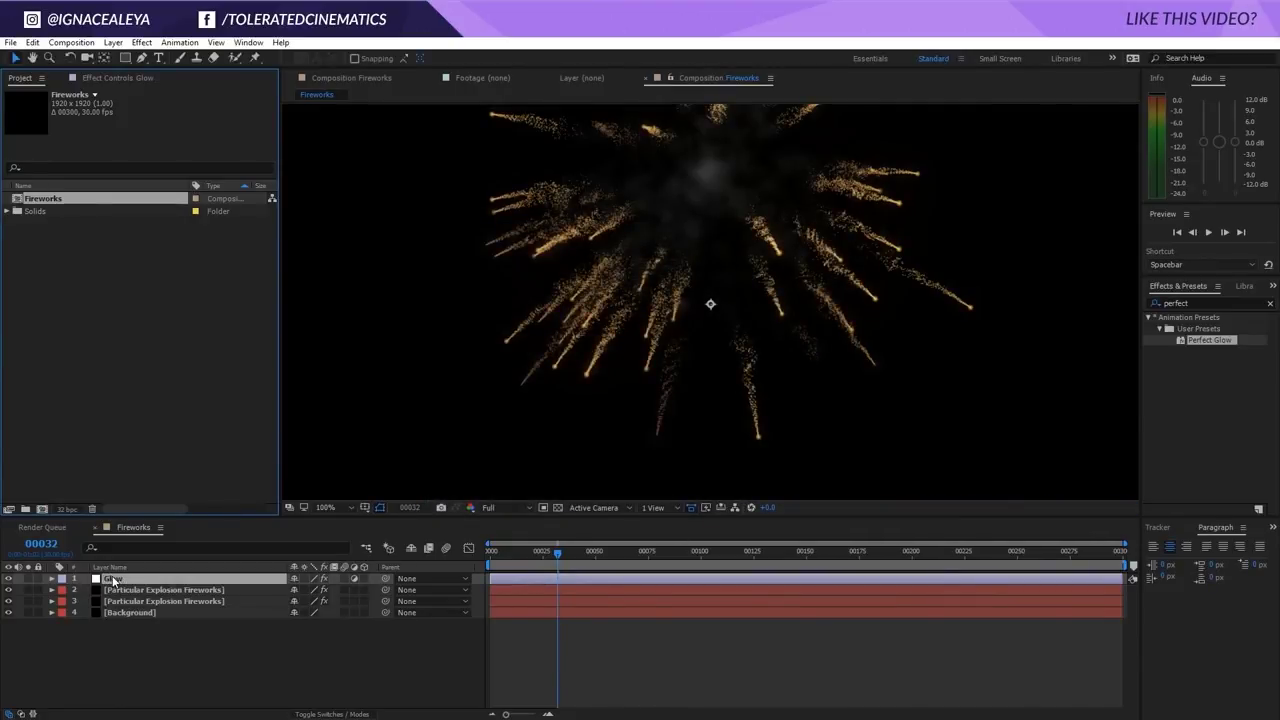
# - Lower the Glow Threshold to about 21% and shrink the comp view to 50%
pyautogui.click(94, 80)
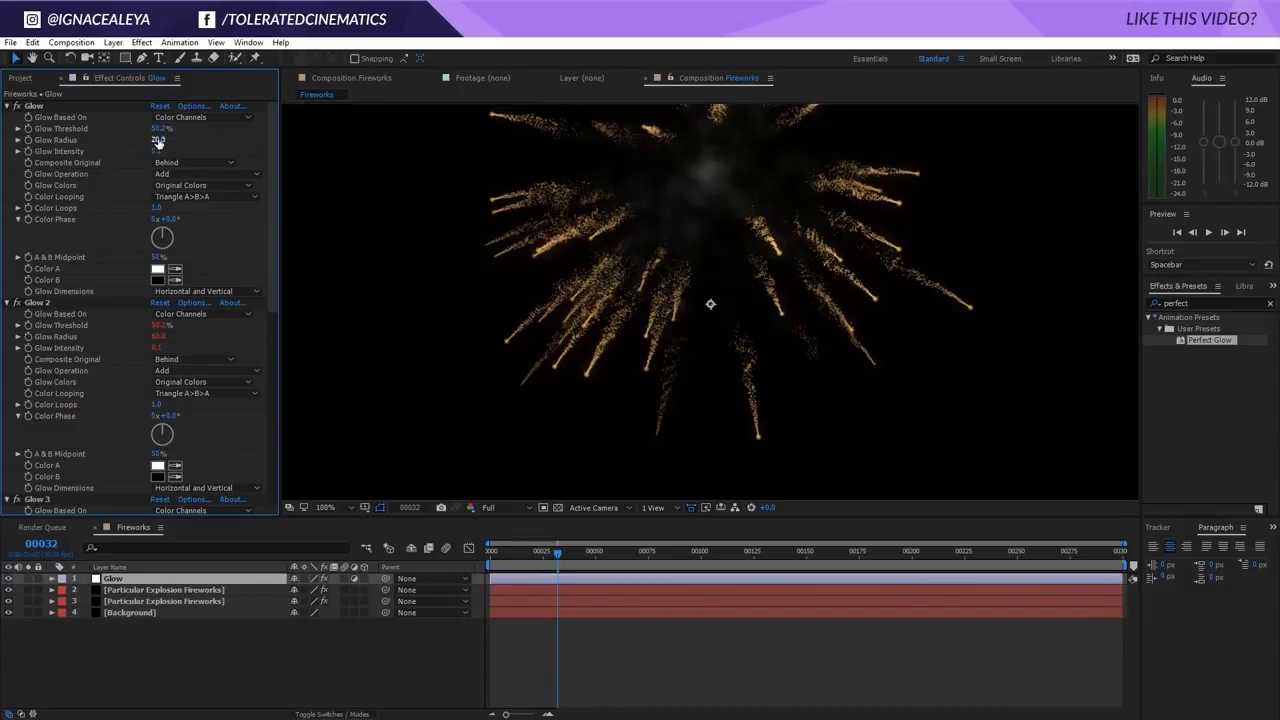
pyautogui.moveTo(158, 128); pyautogui.dragTo(141, 138)
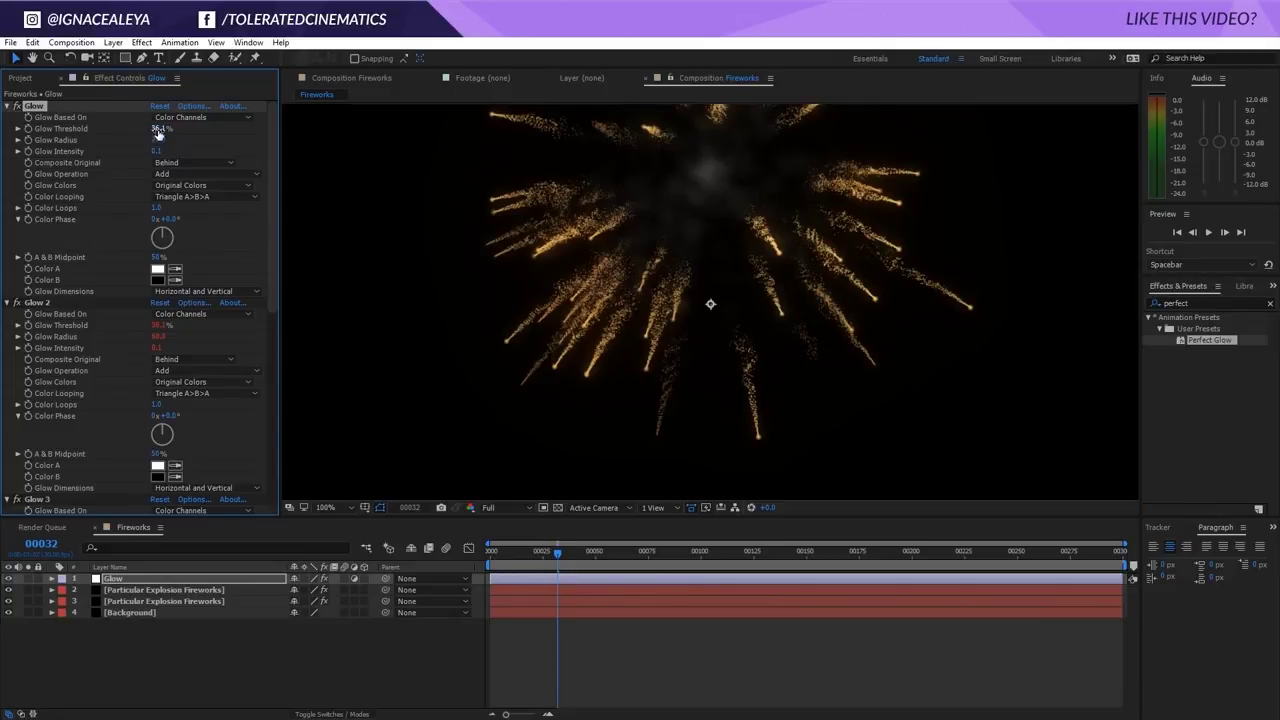
pyautogui.moveTo(143, 133); pyautogui.dragTo(155, 160)
pyautogui.click(155, 140)
pyautogui.moveTo(157, 128); pyautogui.dragTo(140, 127)
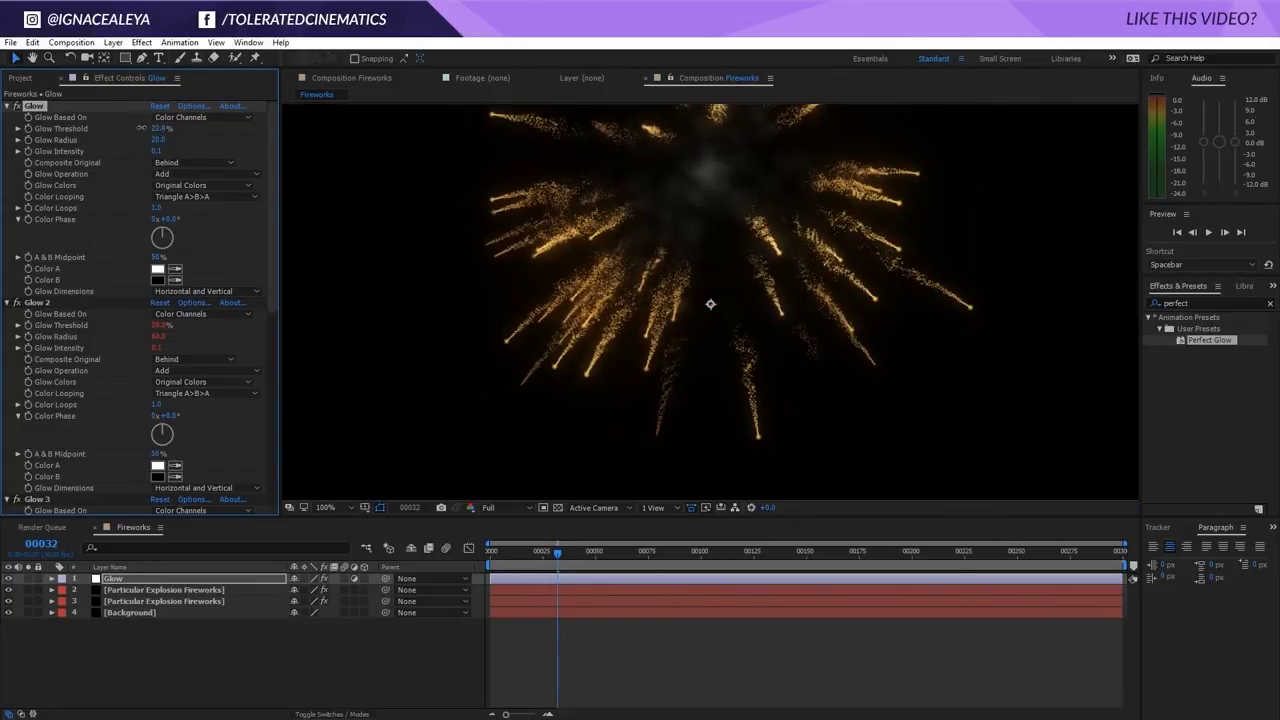
pyautogui.press(',')
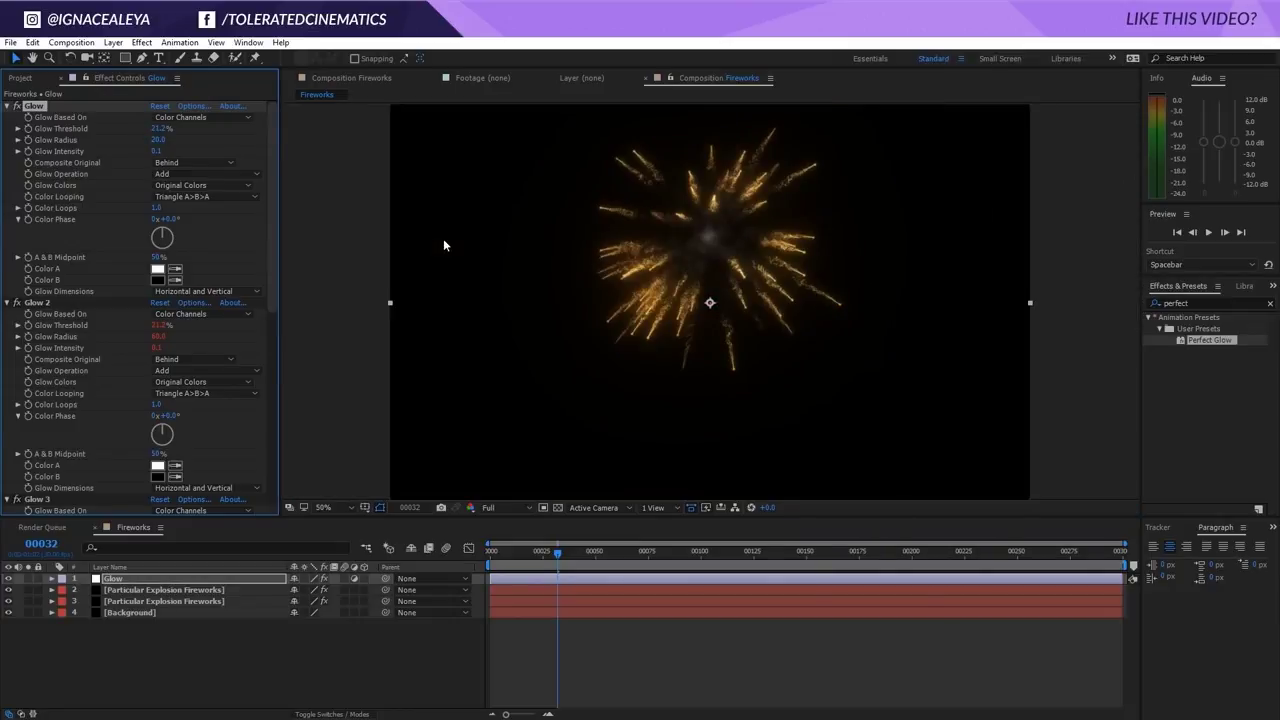
# - Toggle the Glow layer's visibility to compare the burst with and without glow
pyautogui.click(599, 648)
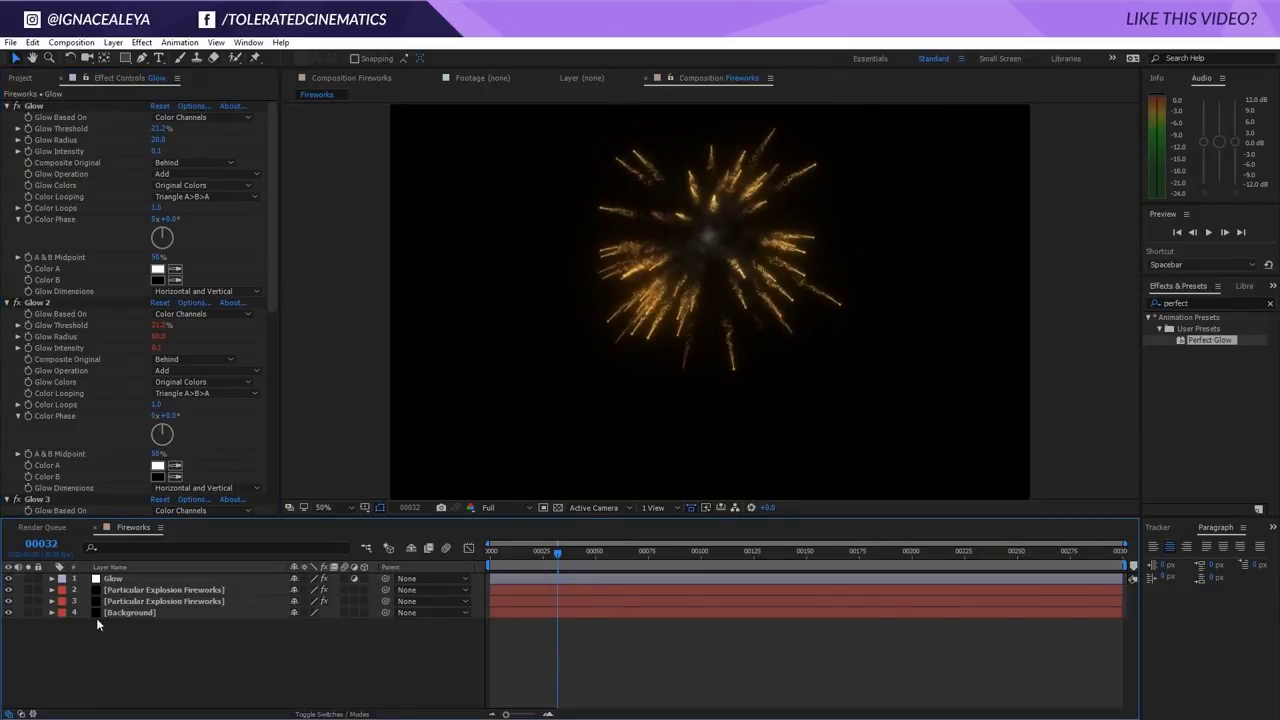
pyautogui.click(9, 578)
pyautogui.click(9, 578)
pyautogui.click(9, 578)
pyautogui.click(9, 578)
pyautogui.click(9, 578)
pyautogui.click(9, 578)
# - Set a Glow Threshold keyframe of 50% at frame 11
pyautogui.click(512, 554)
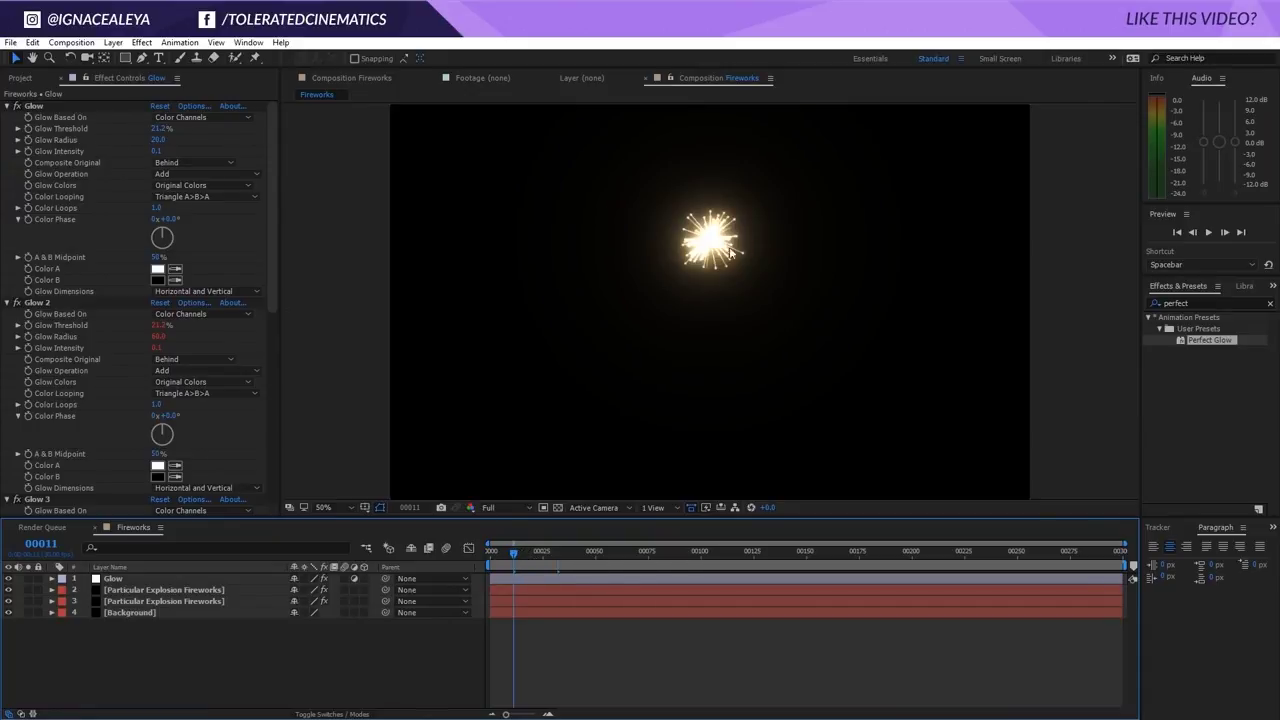
pyautogui.click(30, 132)
pyautogui.click(160, 129)
pyautogui.write('50')
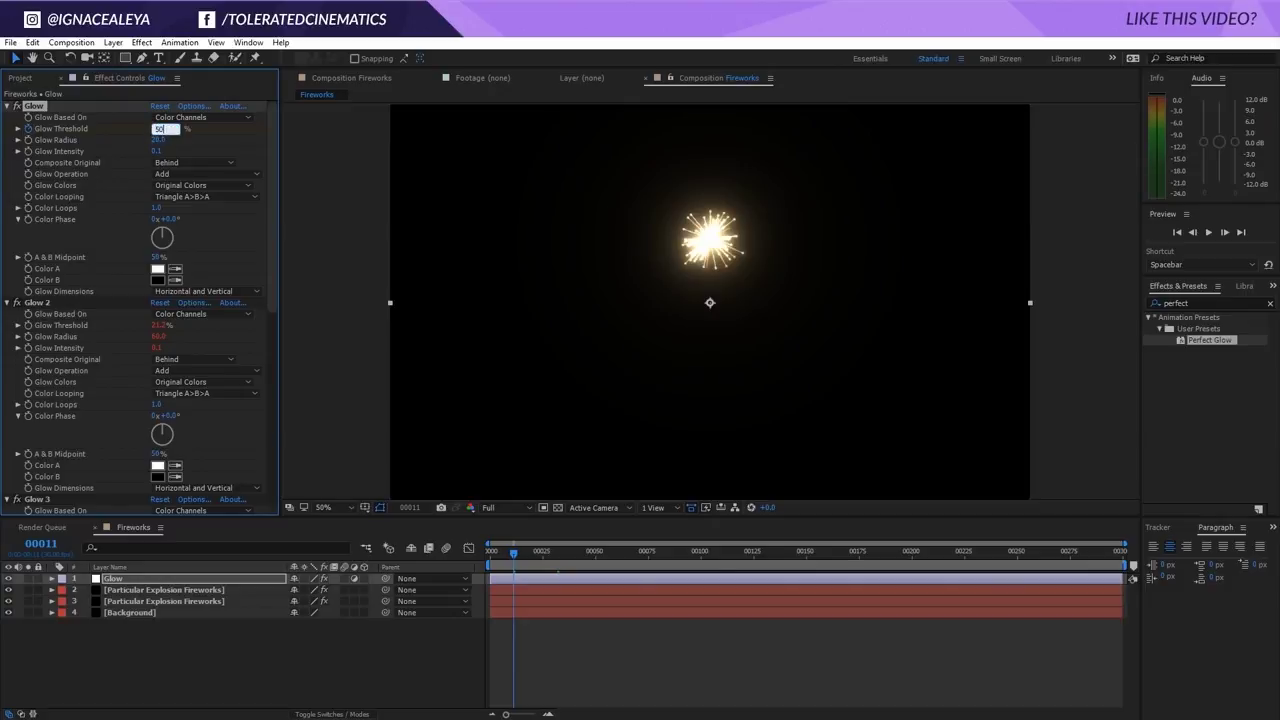
pyautogui.press('Return')
# - Add a 20% Glow Threshold keyframe at frame 21
pyautogui.press('space')
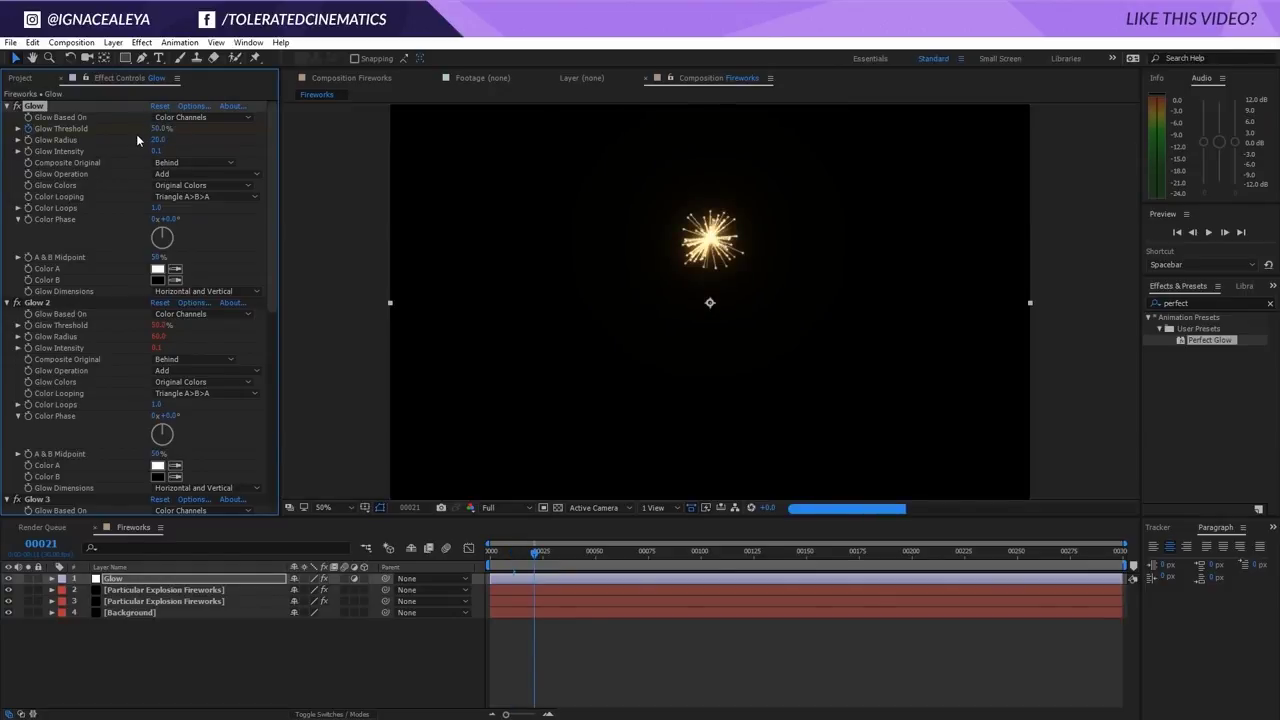
pyautogui.click(160, 129)
pyautogui.write('20')
pyautogui.press('Return')
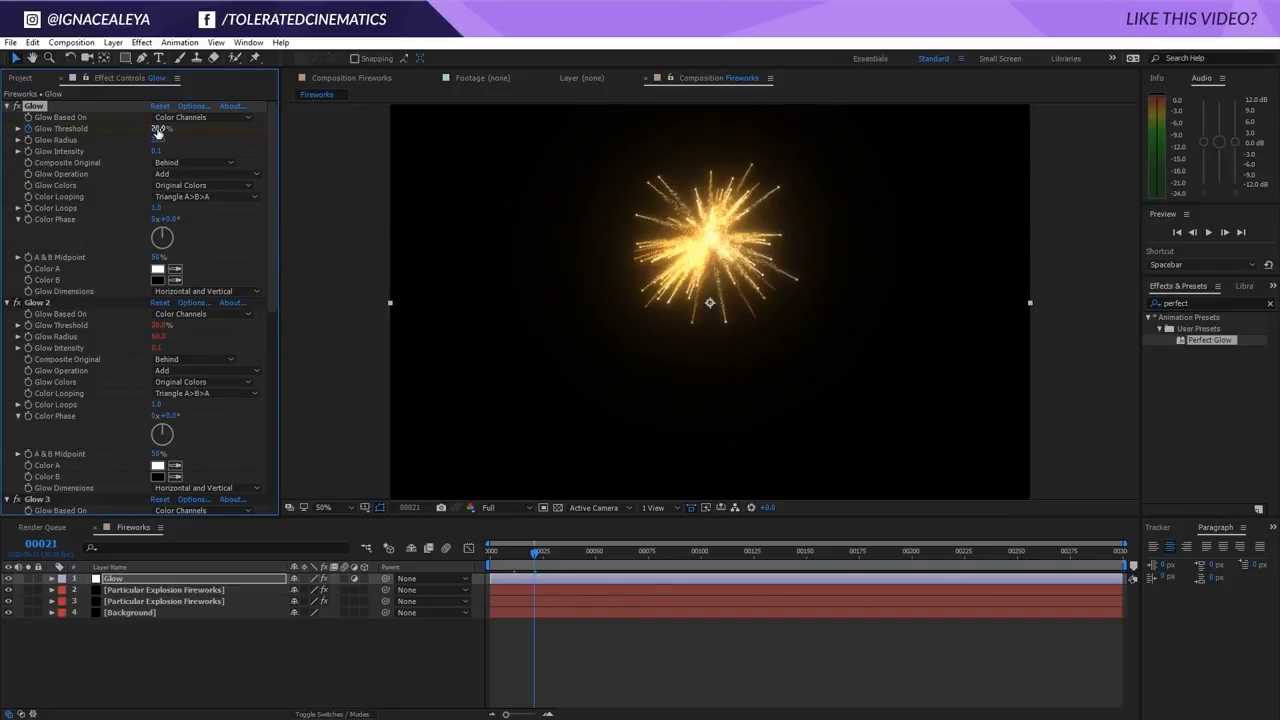
# - Move the 20% keyframe to frame 31 and preview the animation from the start
pyautogui.press('u')
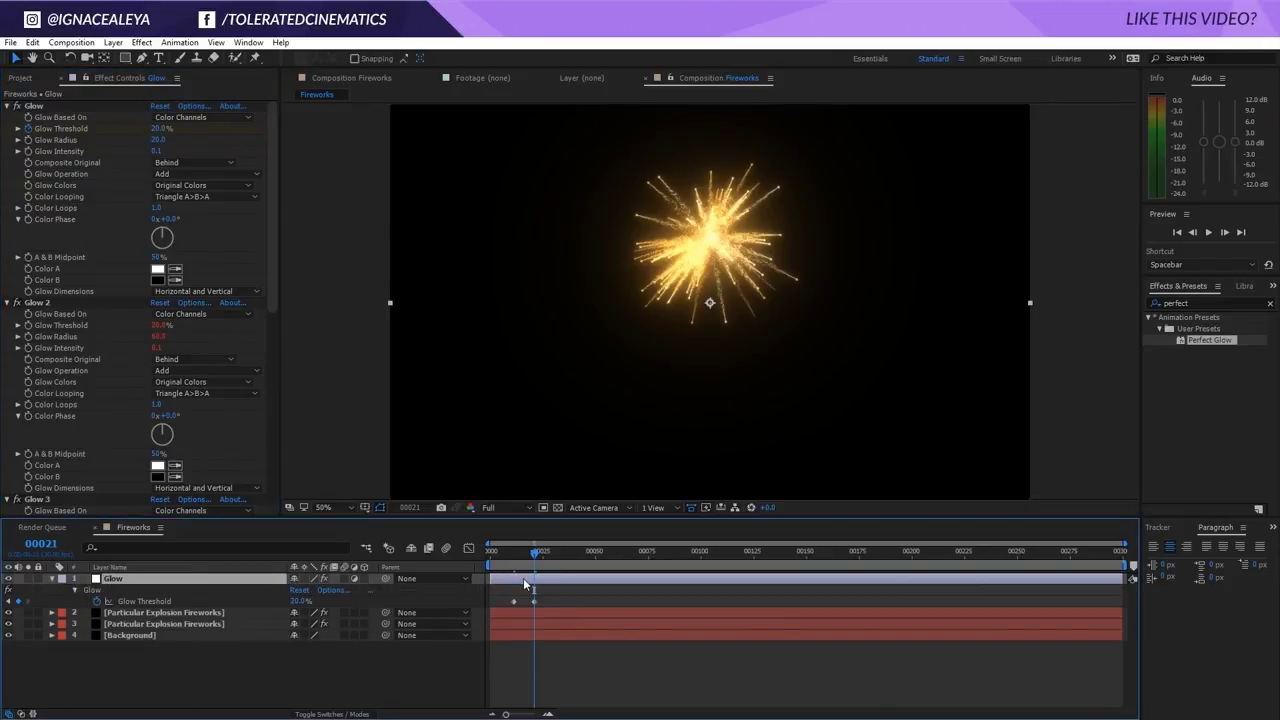
pyautogui.moveTo(535, 600); pyautogui.dragTo(557, 601)
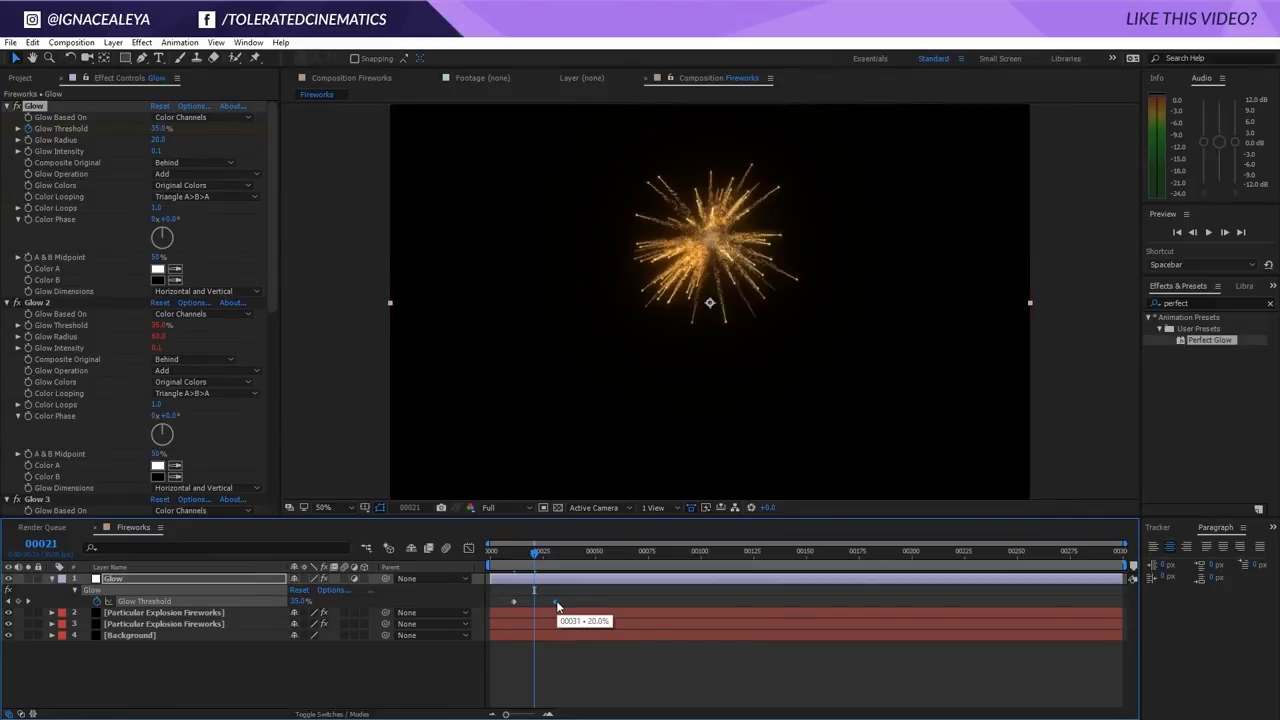
pyautogui.moveTo(553, 606); pyautogui.dragTo(537, 602)
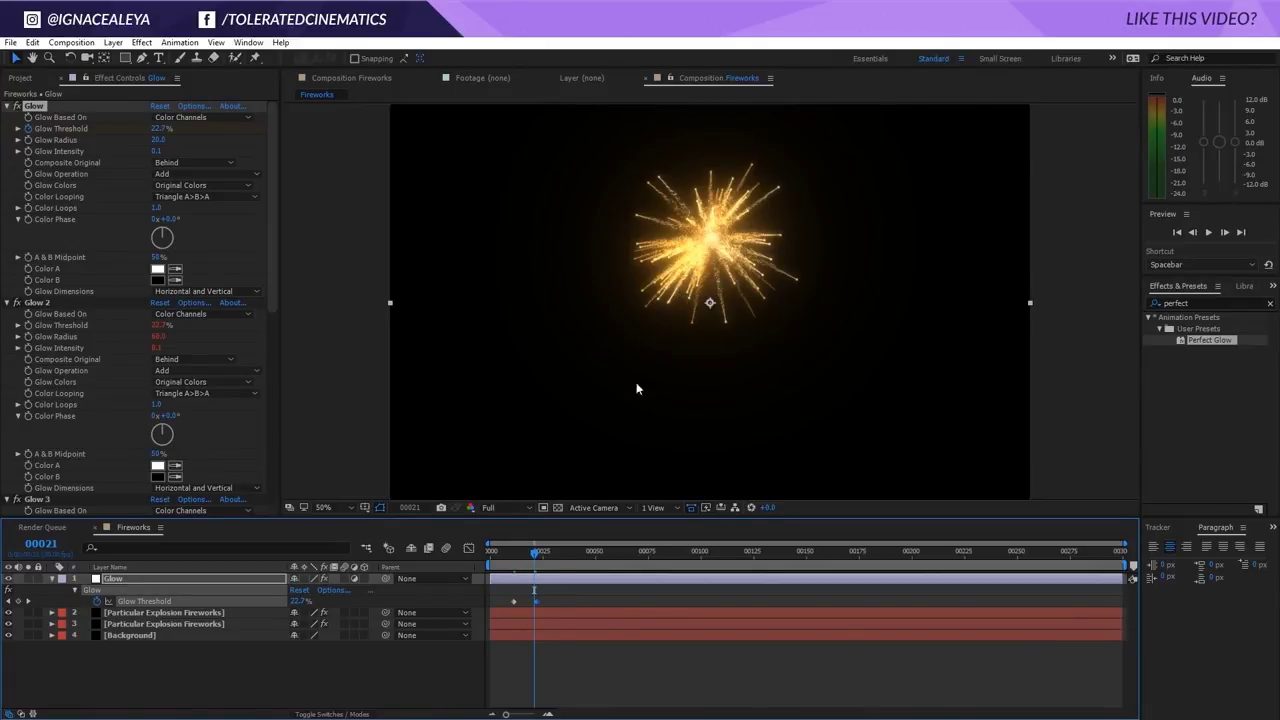
pyautogui.press('F2')
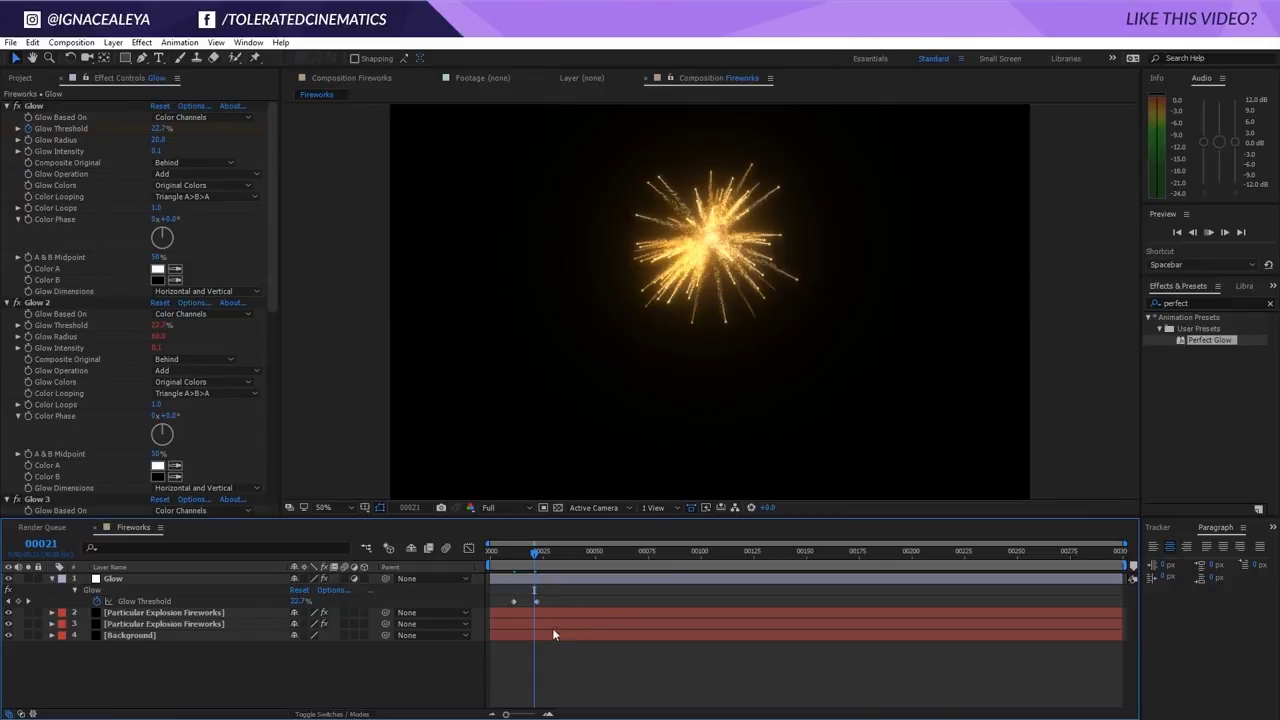
pyautogui.press('space')
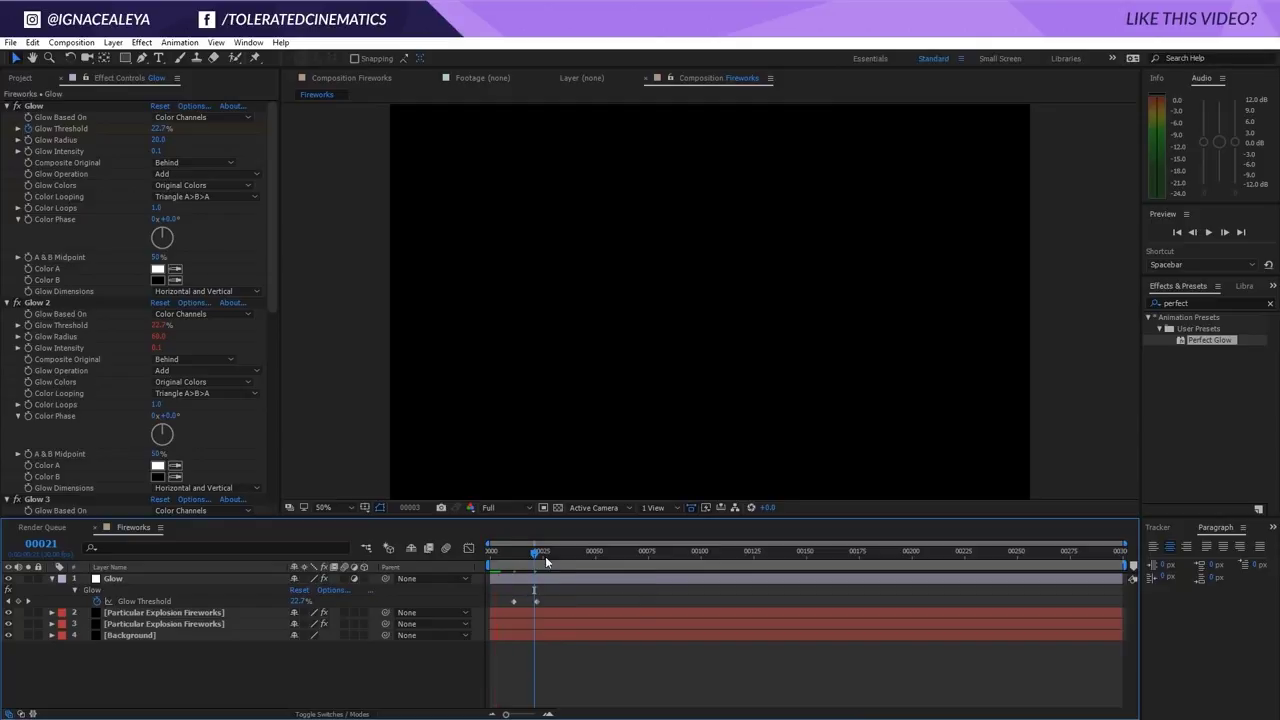
# - Add a new adjustment layer on top of the fireworks
pyautogui.rightClick(297, 662)
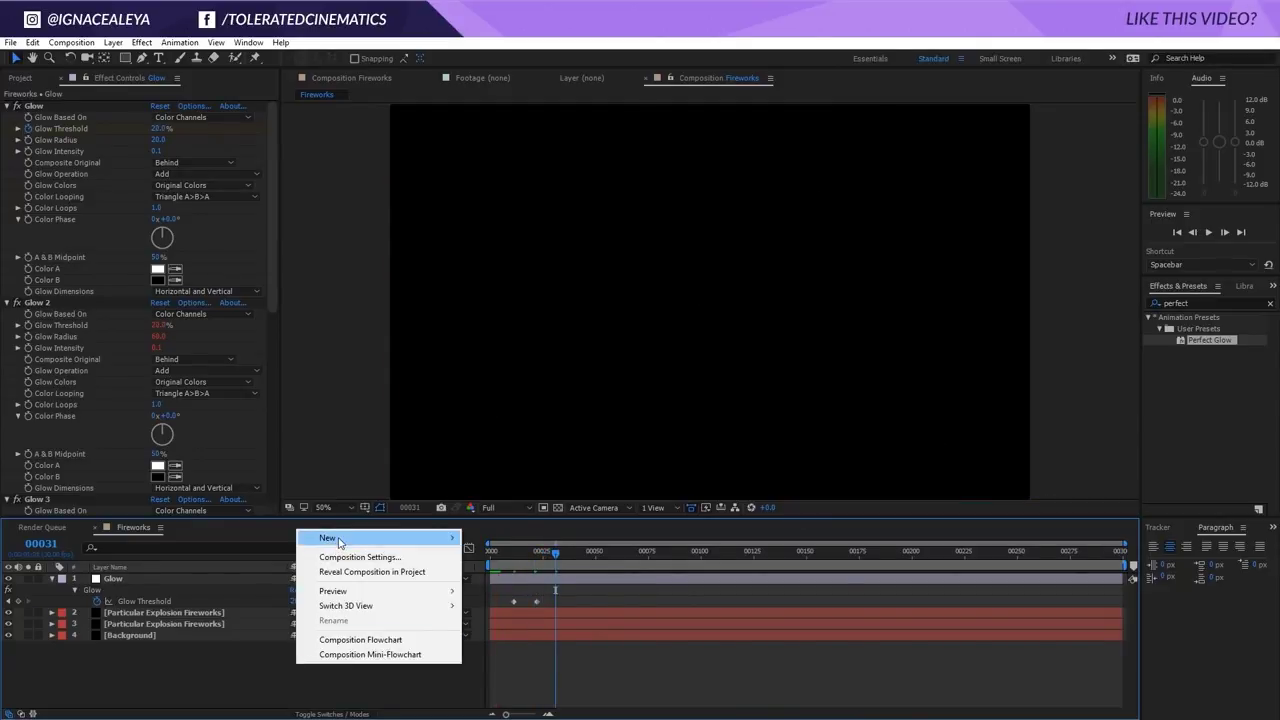
pyautogui.moveTo(339, 542)
pyautogui.click(233, 646)
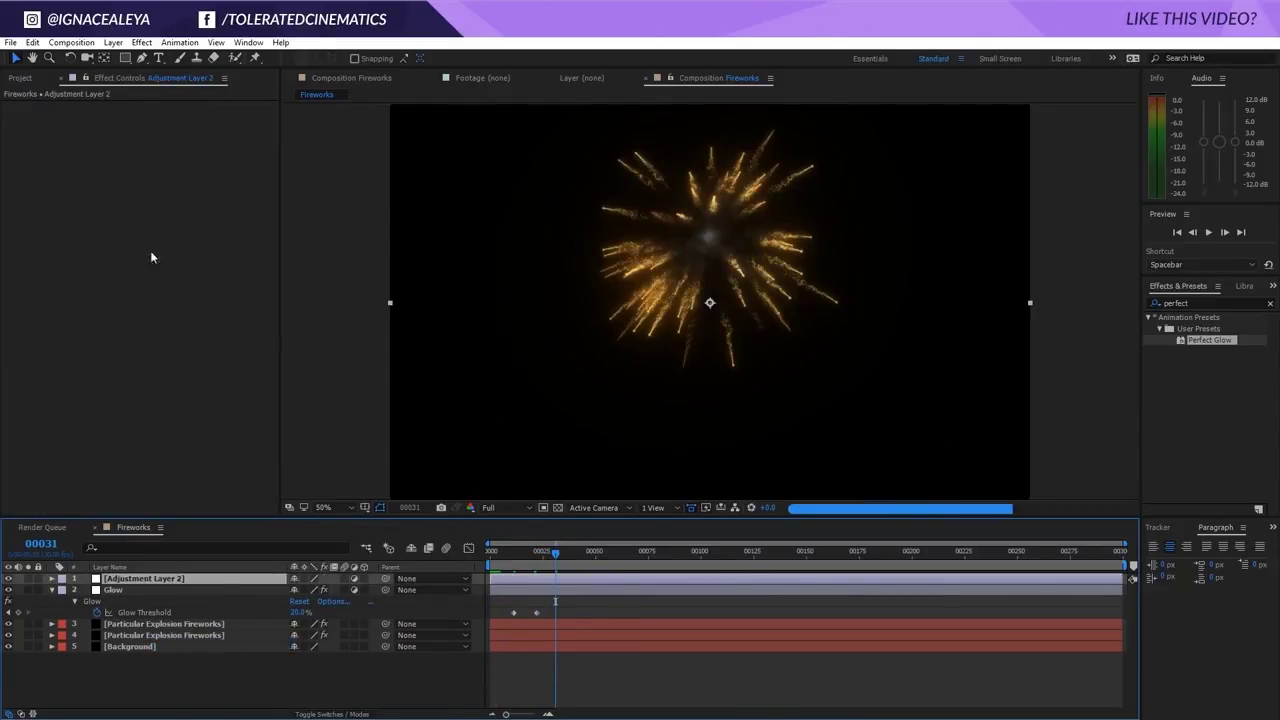
# - Apply Unsharp Mask with Amount 100 and toggle it to compare
pyautogui.click(141, 42)
pyautogui.moveTo(105, 143)
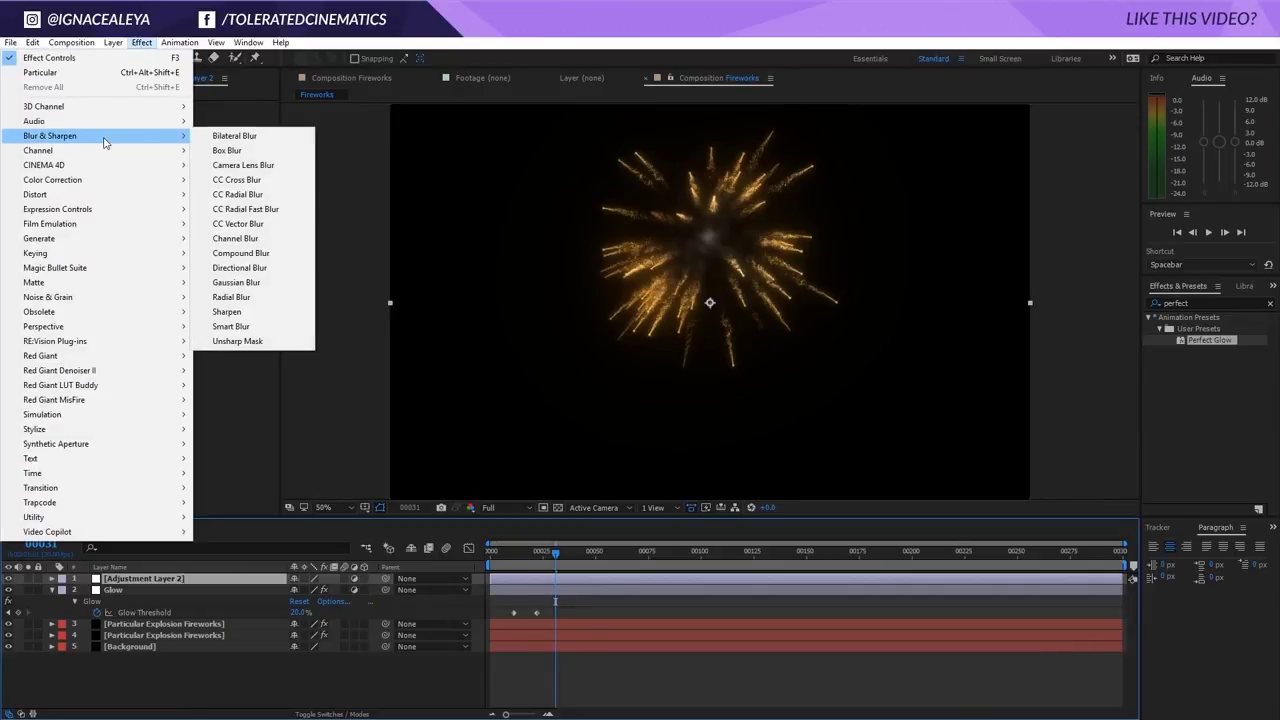
pyautogui.click(237, 341)
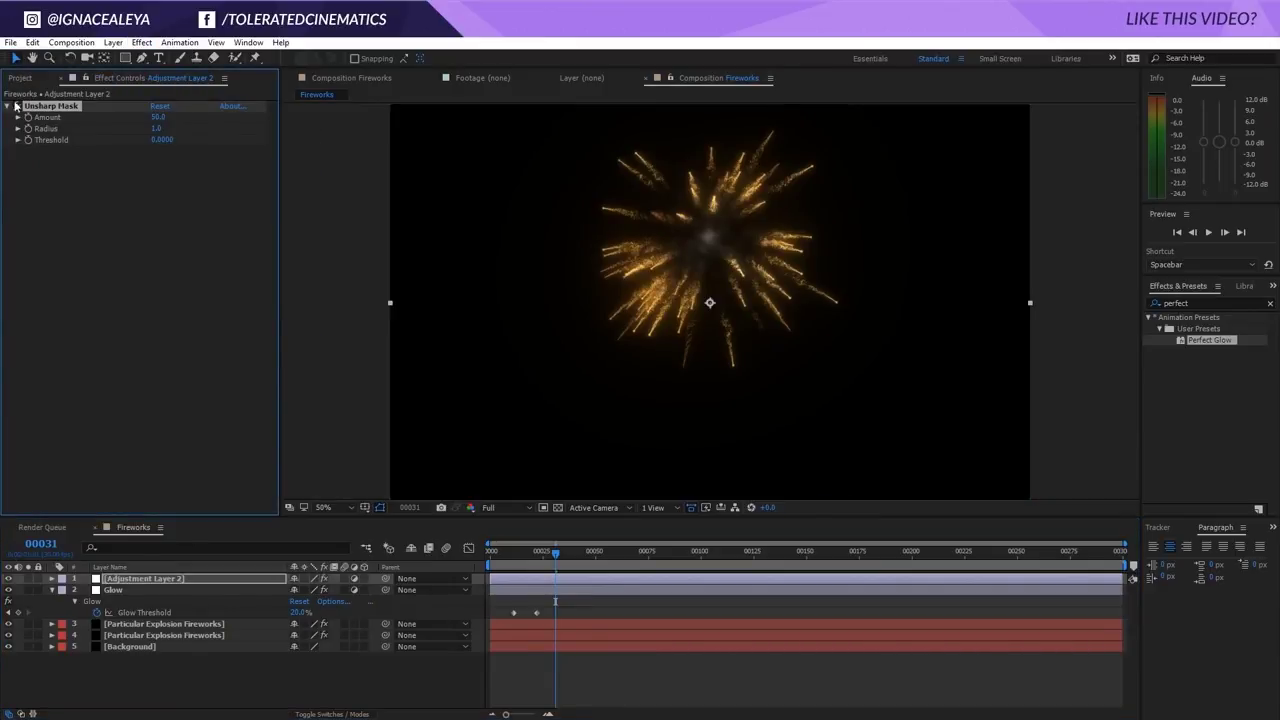
pyautogui.click(158, 117)
pyautogui.write('100')
pyautogui.press('Return')
pyautogui.click(16, 106)
pyautogui.click(16, 106)
# - Turn Motion Blur on in the Particular layer's Rendering settings
pyautogui.click(220, 634)
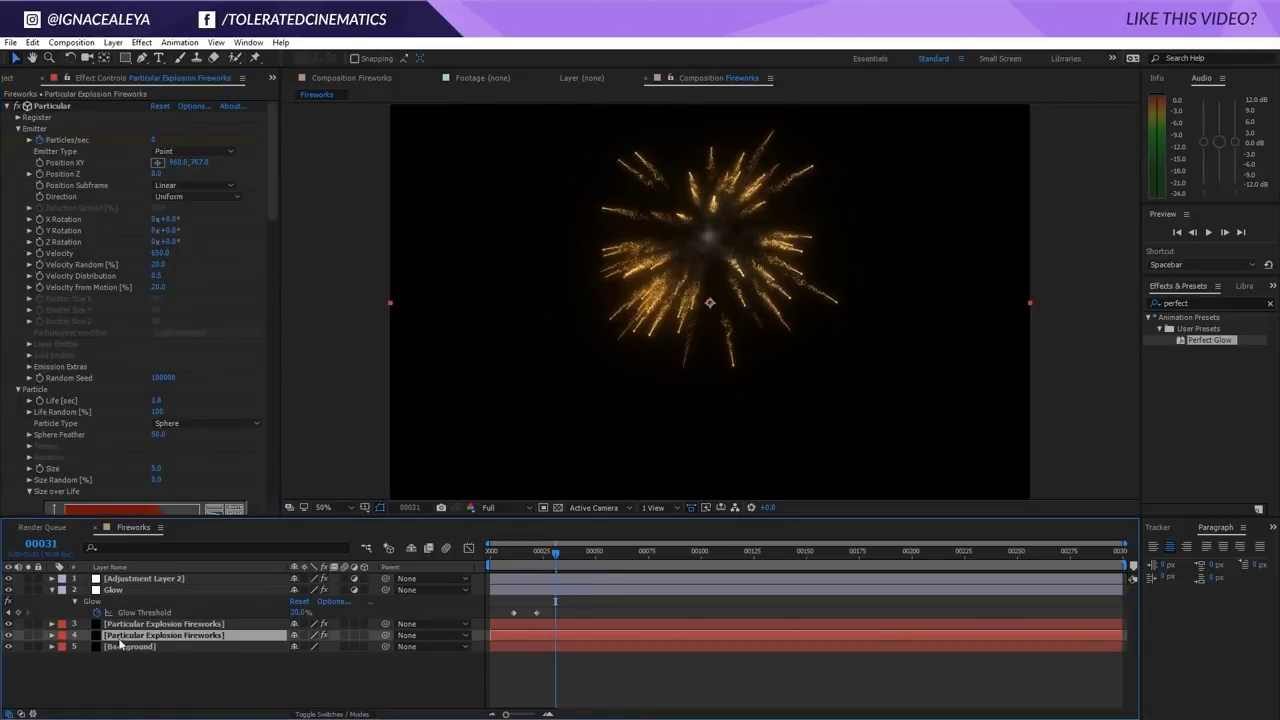
pyautogui.moveTo(272, 162); pyautogui.dragTo(258, 424)
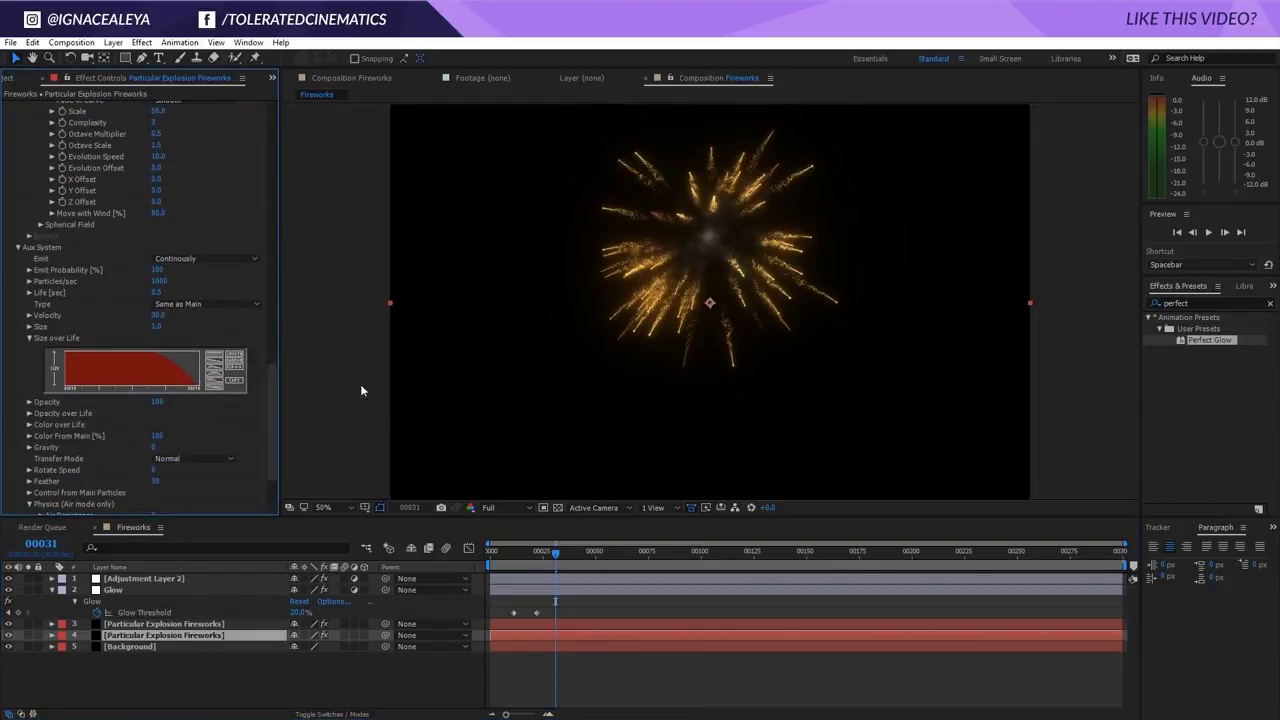
pyautogui.scroll(-2, 37, 486)
pyautogui.scroll(-2, 20, 512)
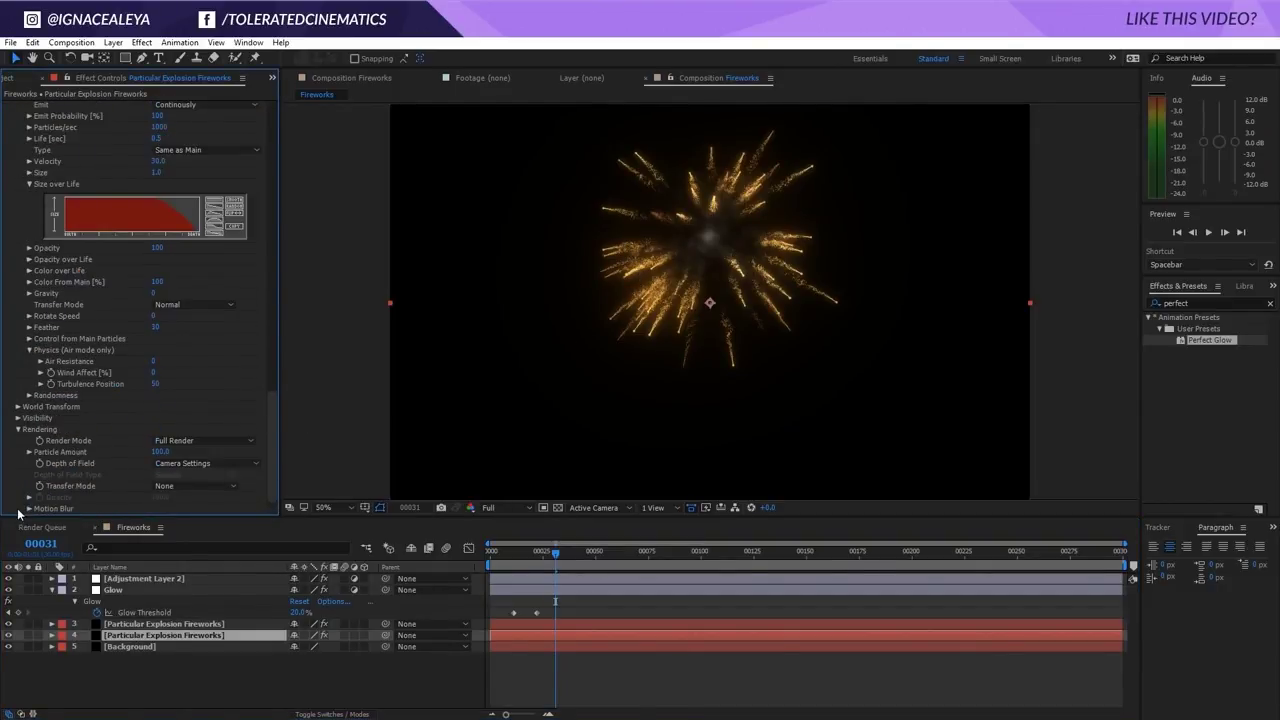
pyautogui.click(28, 508)
pyautogui.scroll(-2, 30, 505)
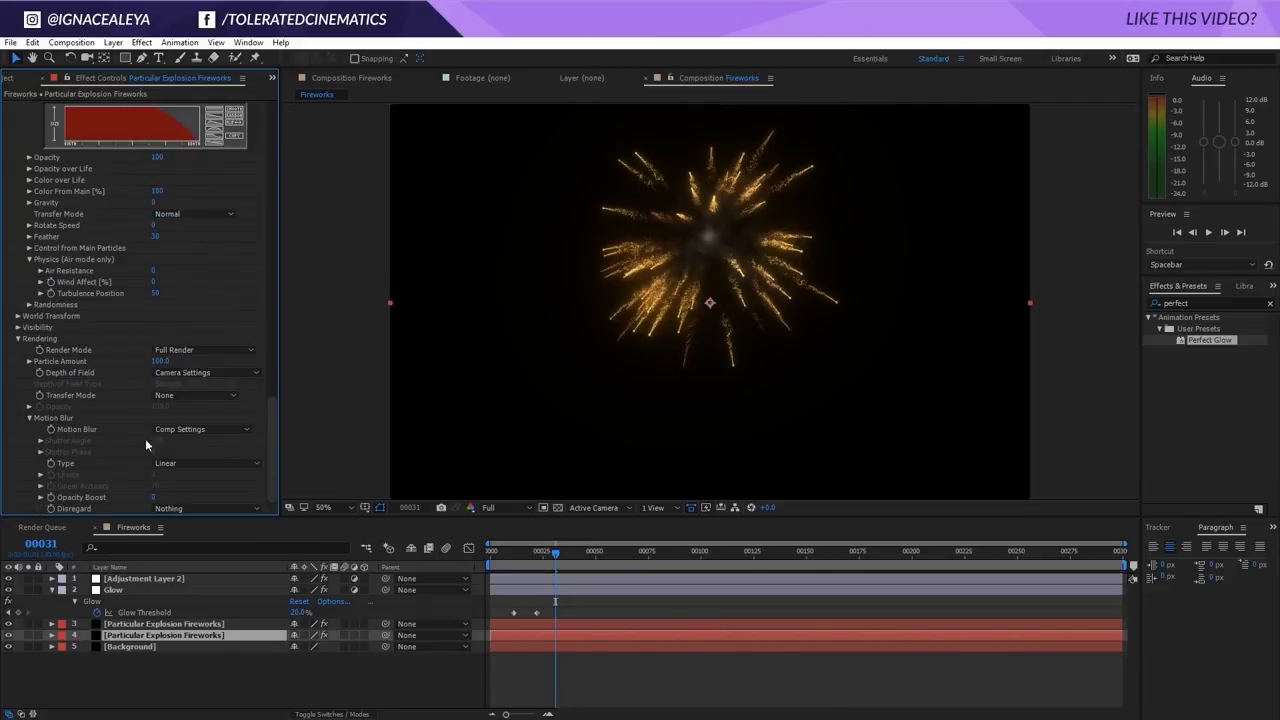
pyautogui.click(183, 430)
pyautogui.click(186, 473)
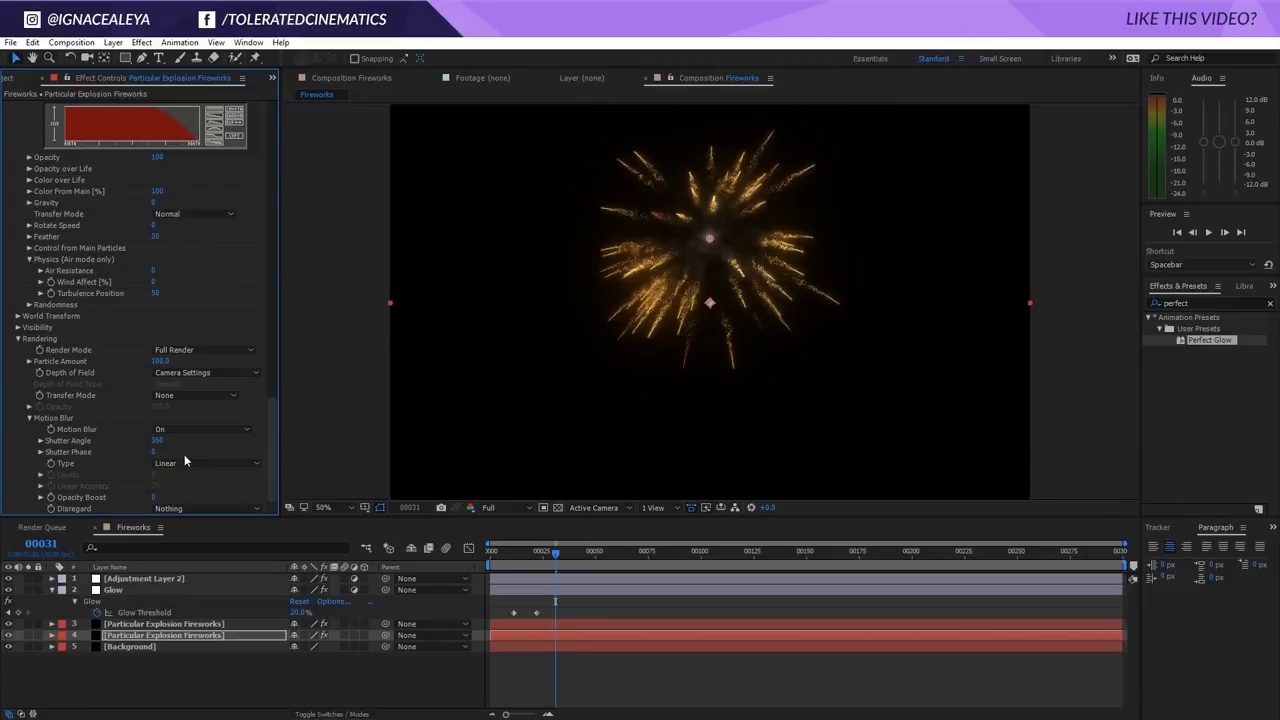
# - Try a shutter angle of 1000, then set it back to 360
pyautogui.click(157, 440)
pyautogui.write('1000')
pyautogui.press('Return')
pyautogui.click(160, 440)
pyautogui.write('360')
pyautogui.press('Return')
# - Add the Tint effect to Adjustment Layer 2
pyautogui.click(150, 577)
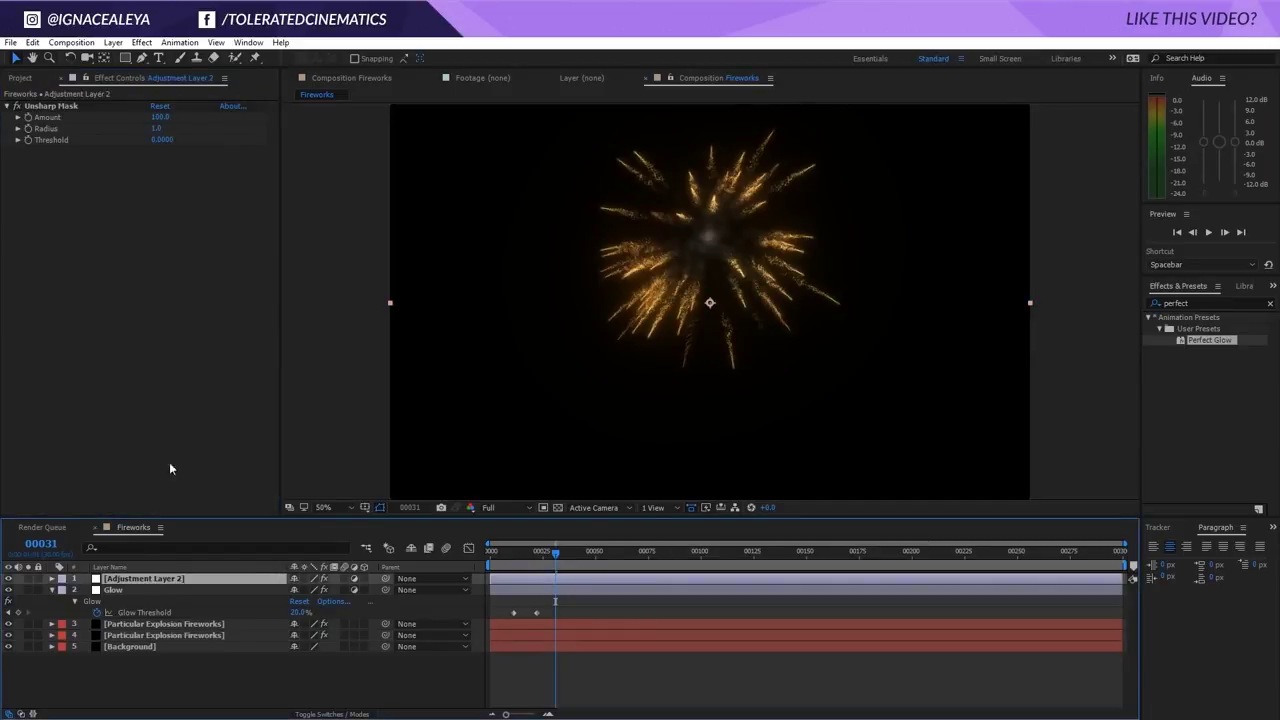
pyautogui.click(145, 42)
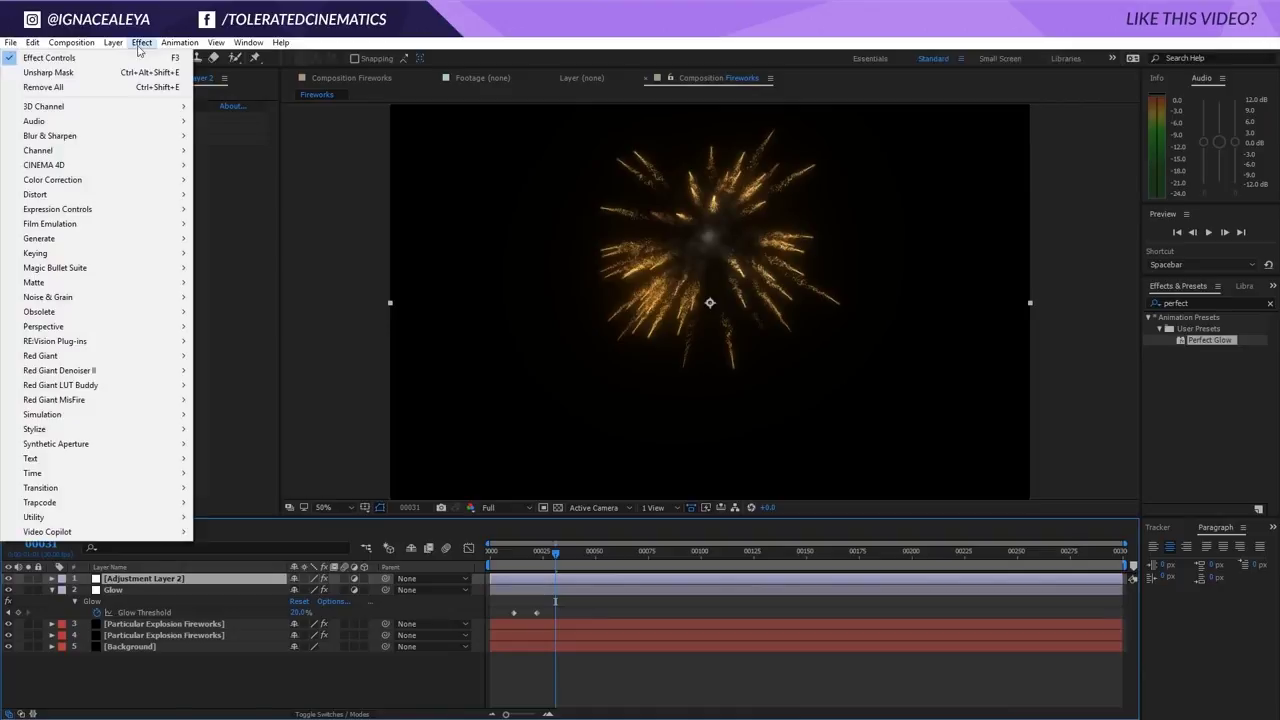
pyautogui.moveTo(96, 180)
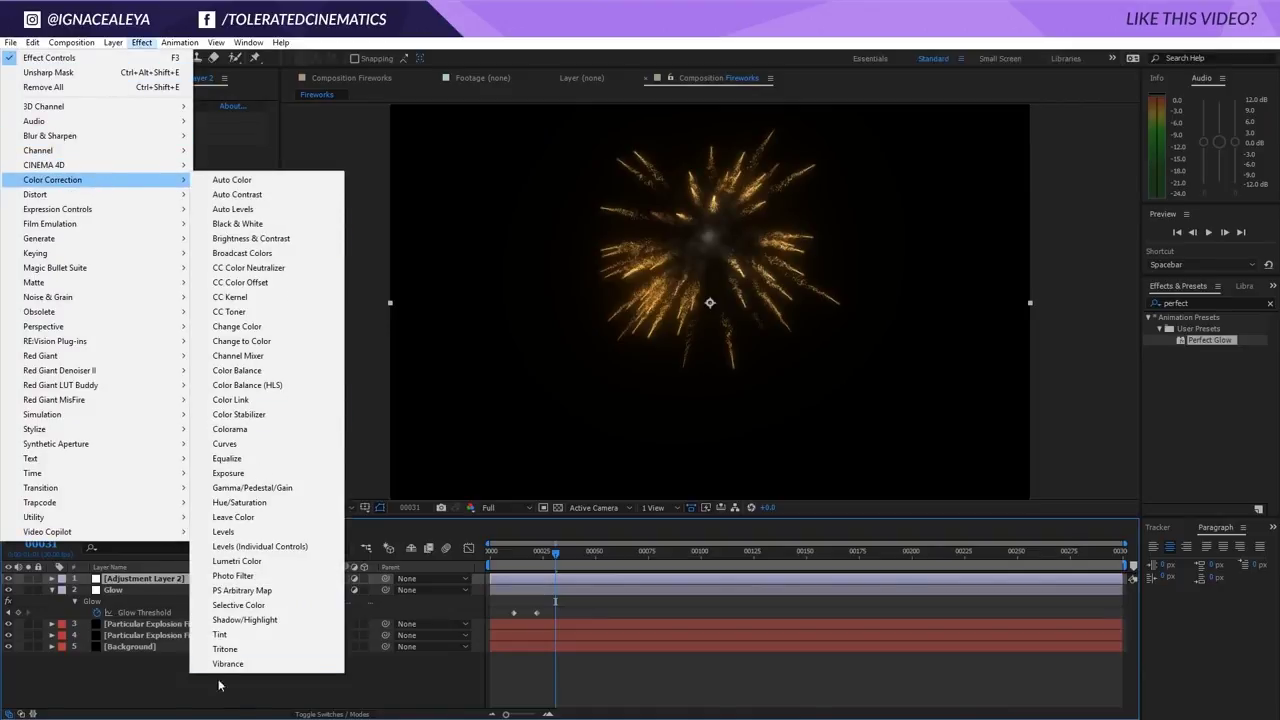
pyautogui.click(228, 635)
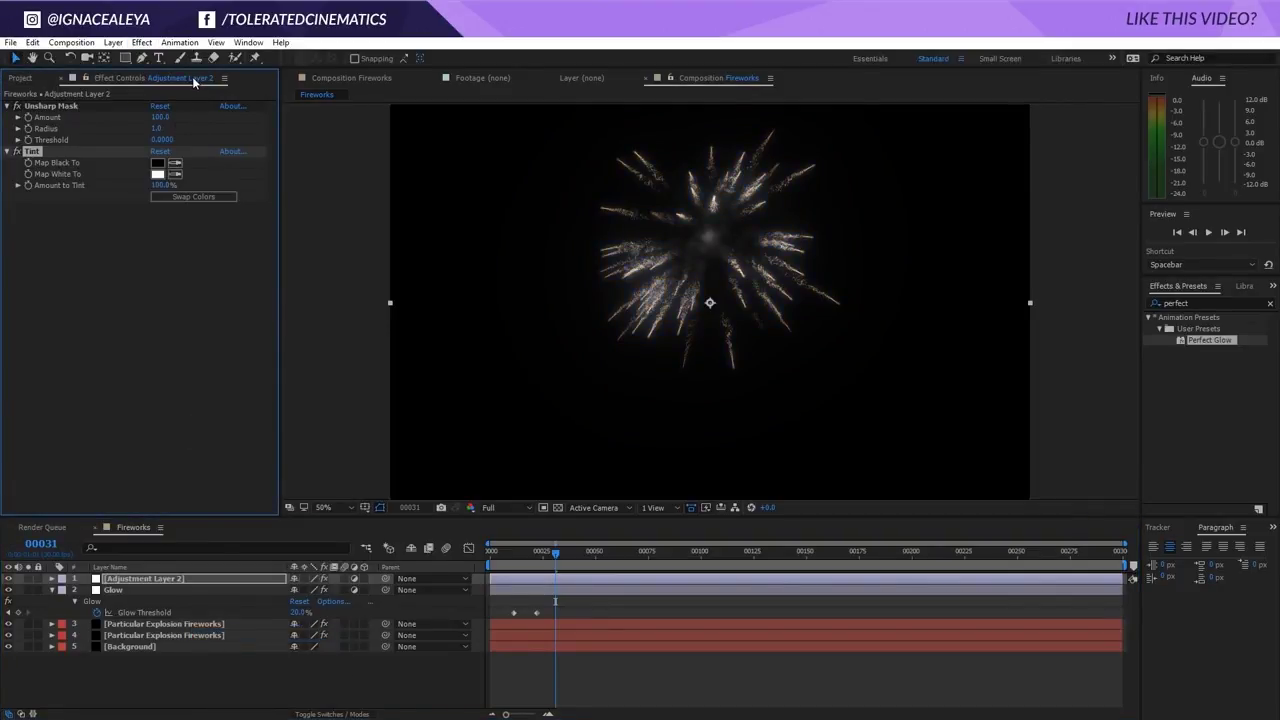
# - Add VC Color Vibrance and set its colour to a pale blue
pyautogui.click(141, 42)
pyautogui.moveTo(125, 532)
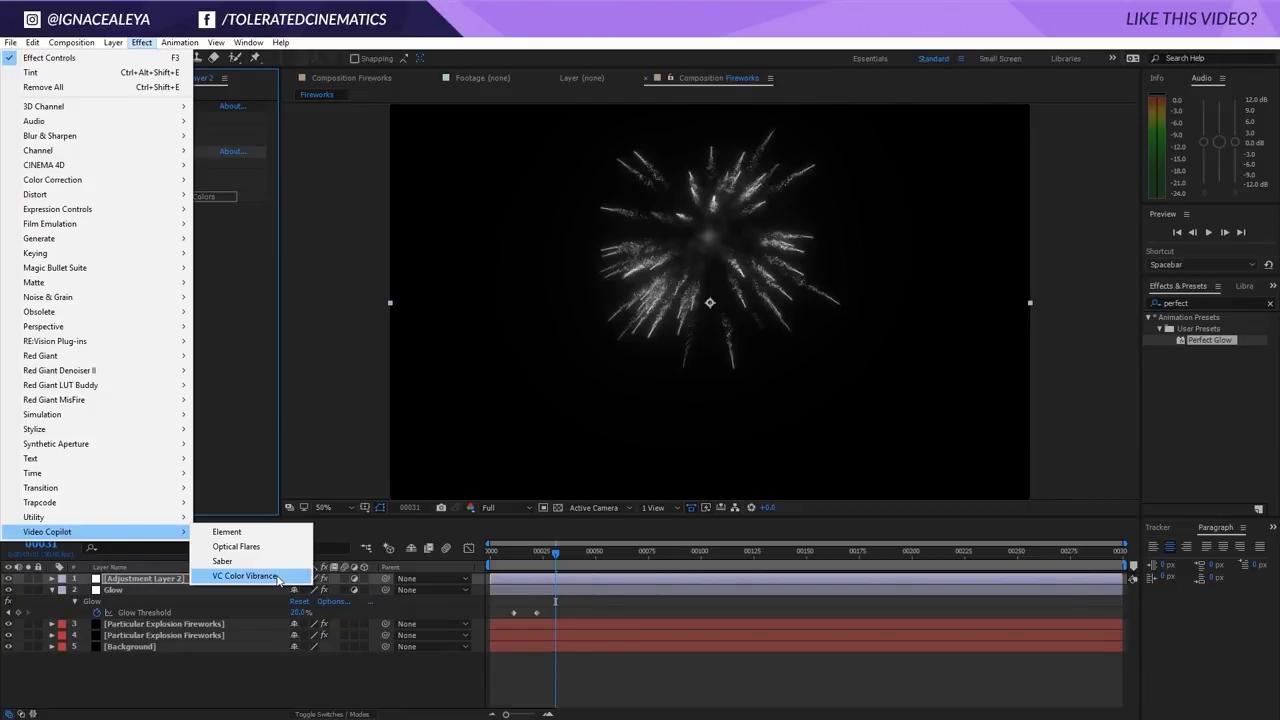
pyautogui.click(245, 576)
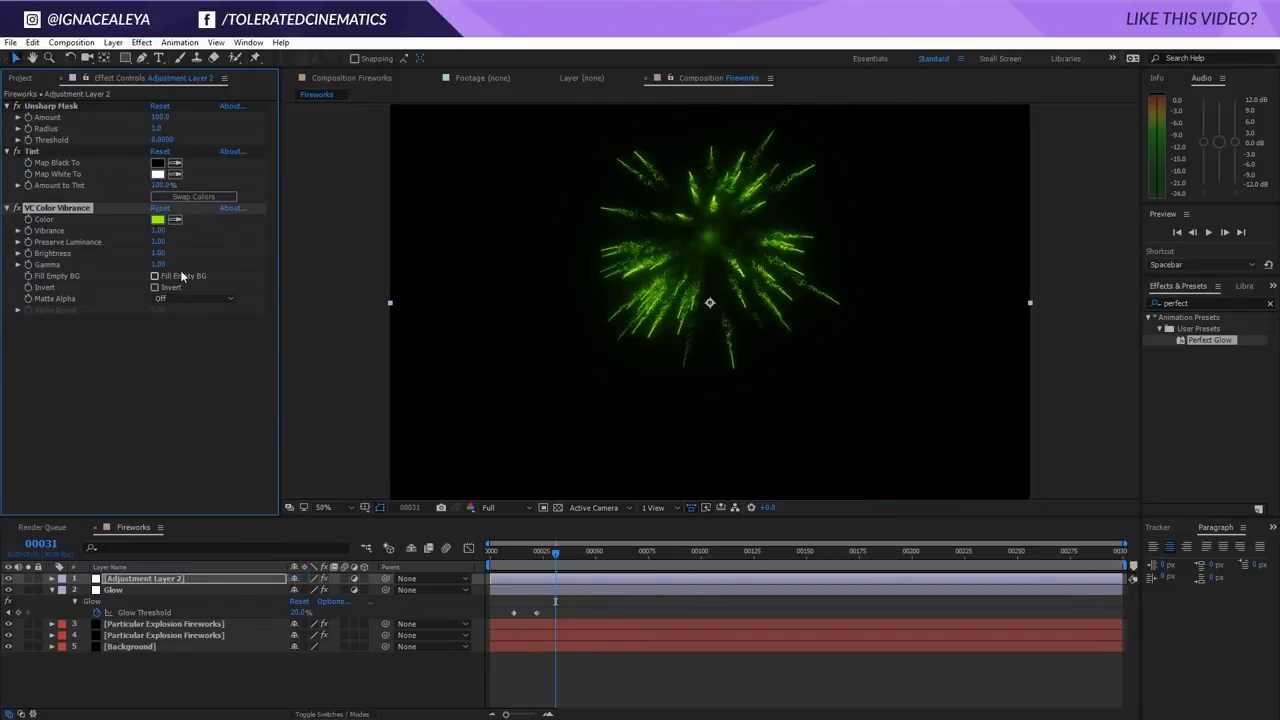
pyautogui.click(157, 219)
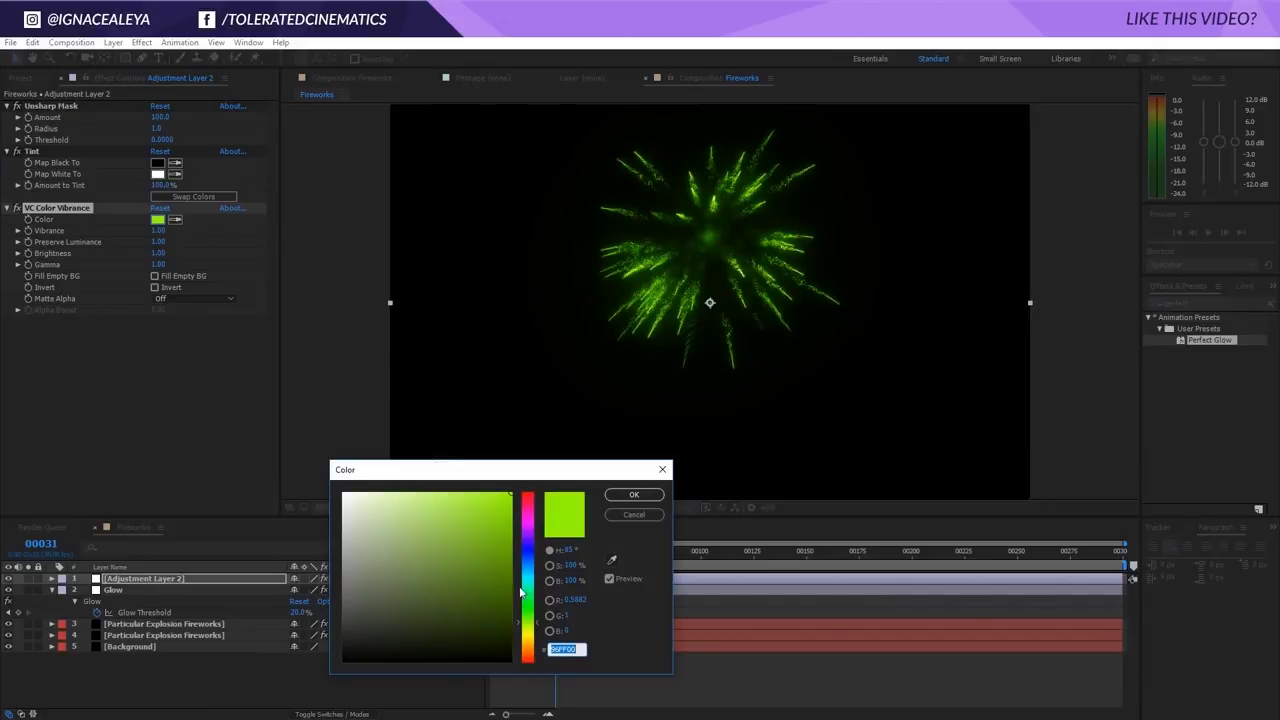
pyautogui.moveTo(520, 593); pyautogui.dragTo(528, 466)
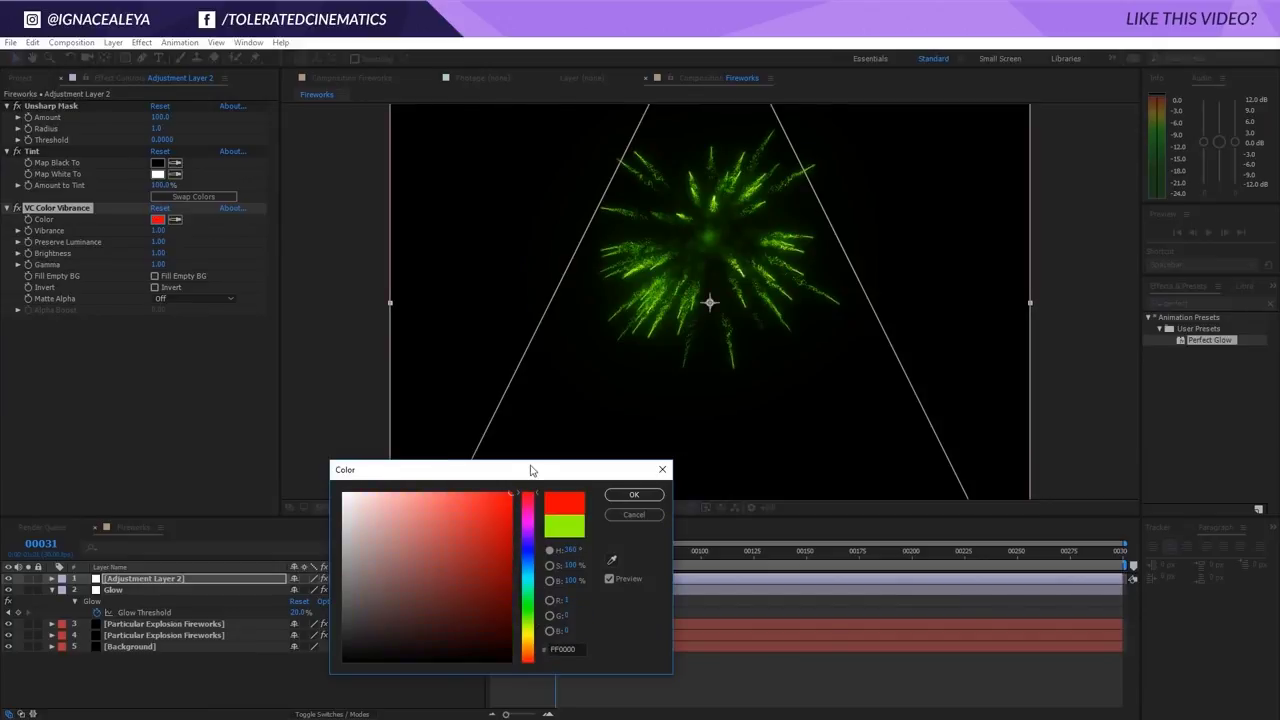
pyautogui.click(529, 570)
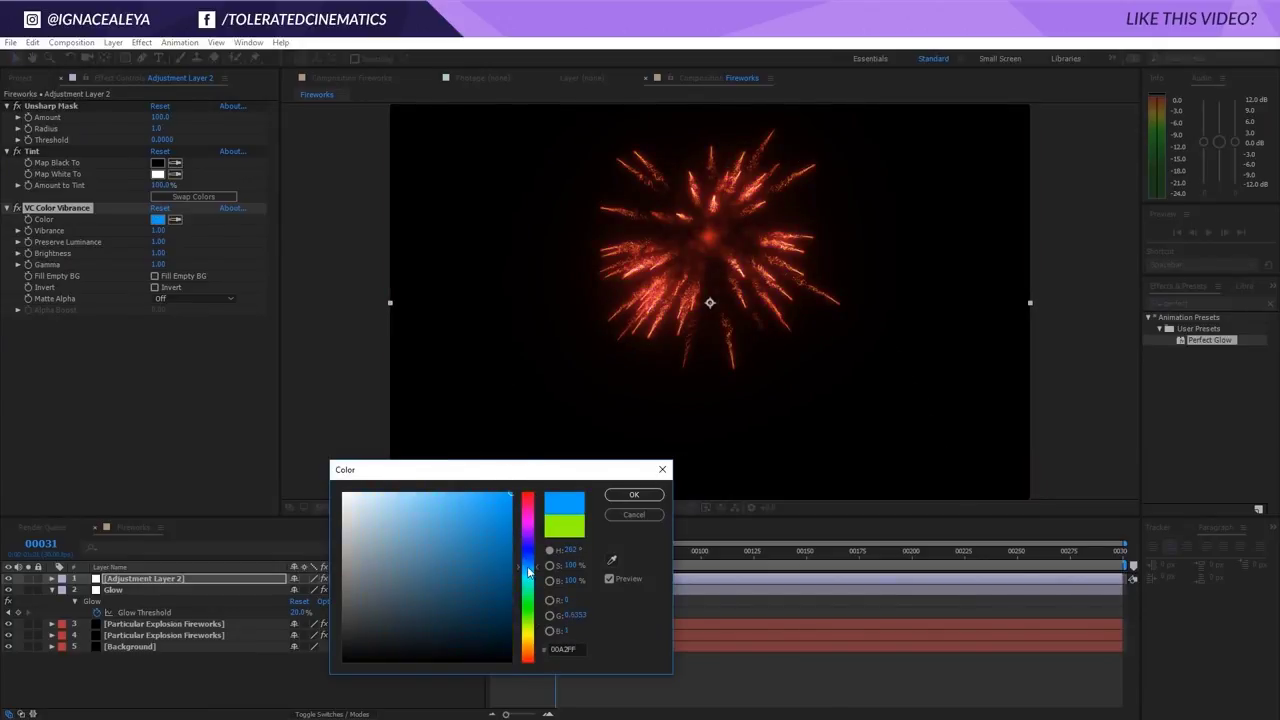
pyautogui.click(414, 492)
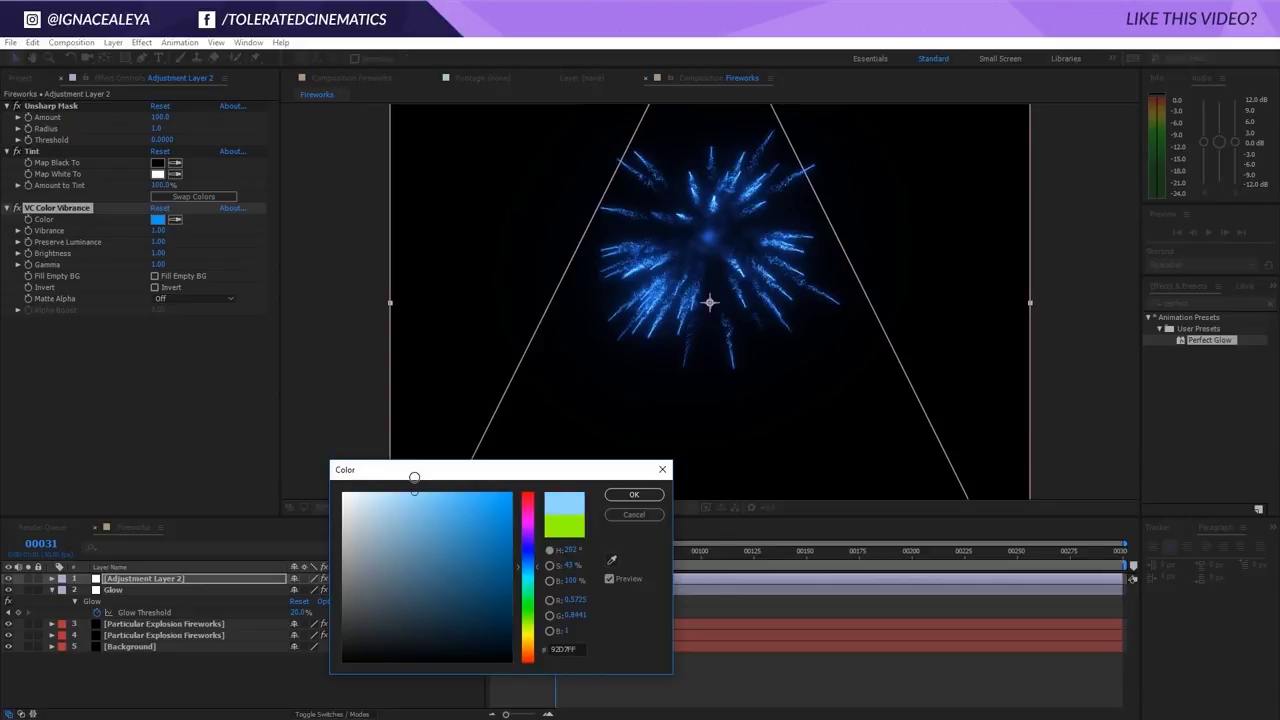
pyautogui.click(634, 494)
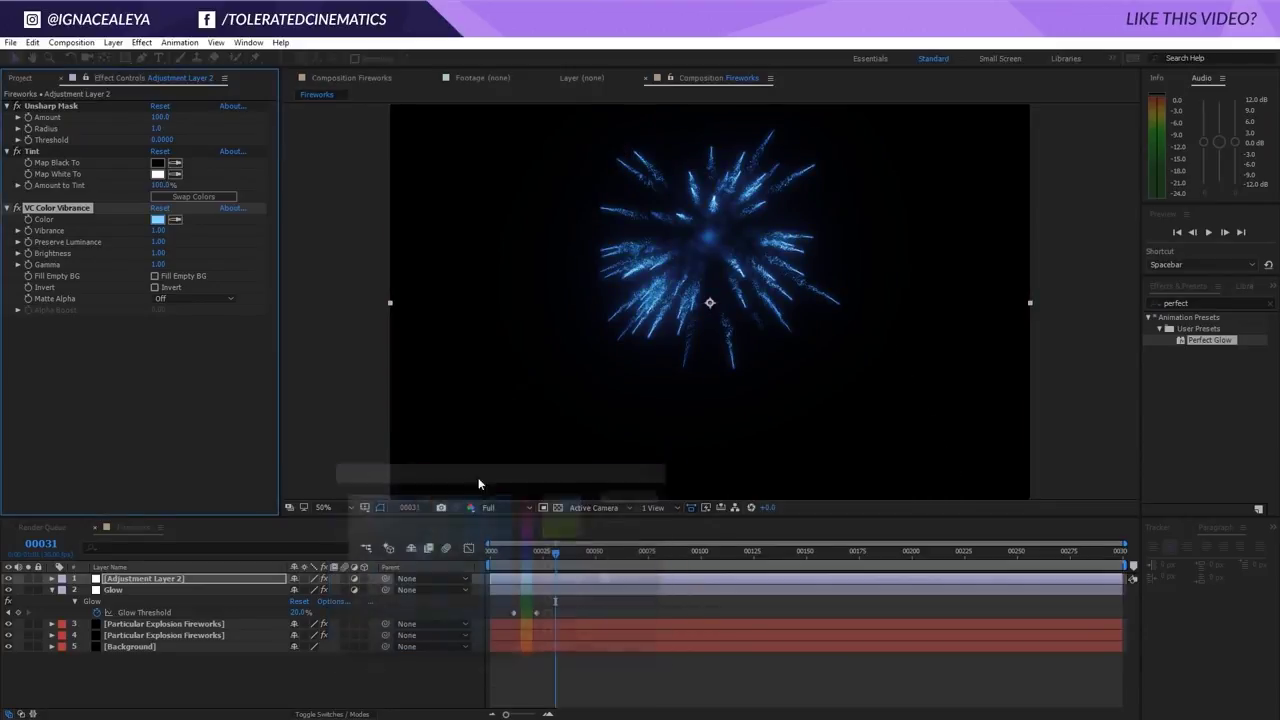
# - Set the VC Color Vibrance Vibrance value to 2.00
pyautogui.click(159, 230)
pyautogui.write('2')
pyautogui.press('Return')
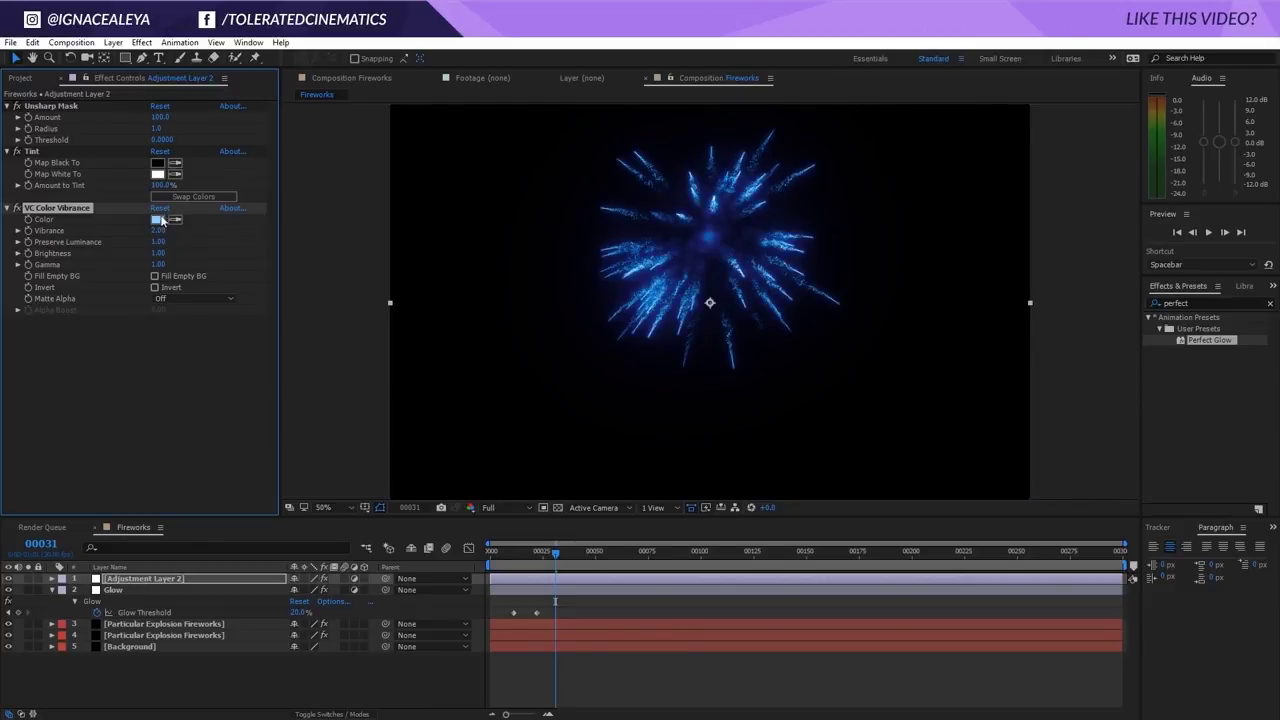
# - Change the vibrance colour to a fully saturated orange, FF8400
pyautogui.click(158, 219)
pyautogui.click(529, 650)
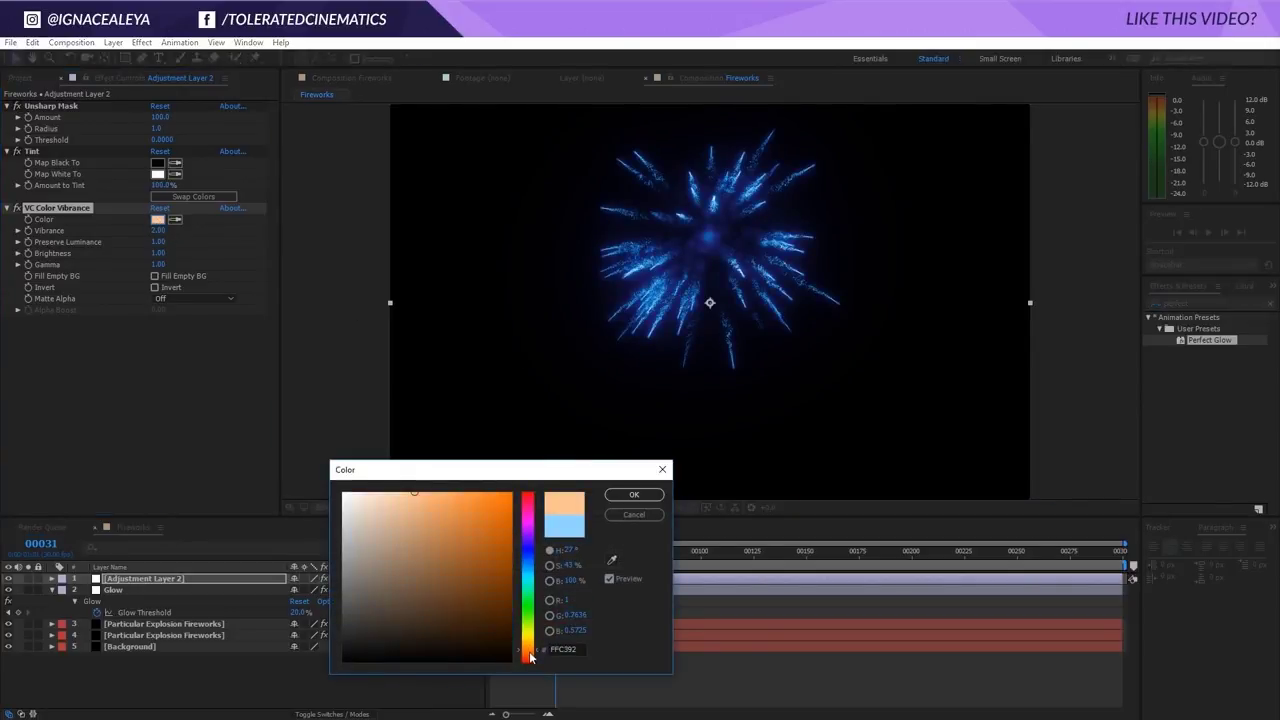
pyautogui.click(512, 494)
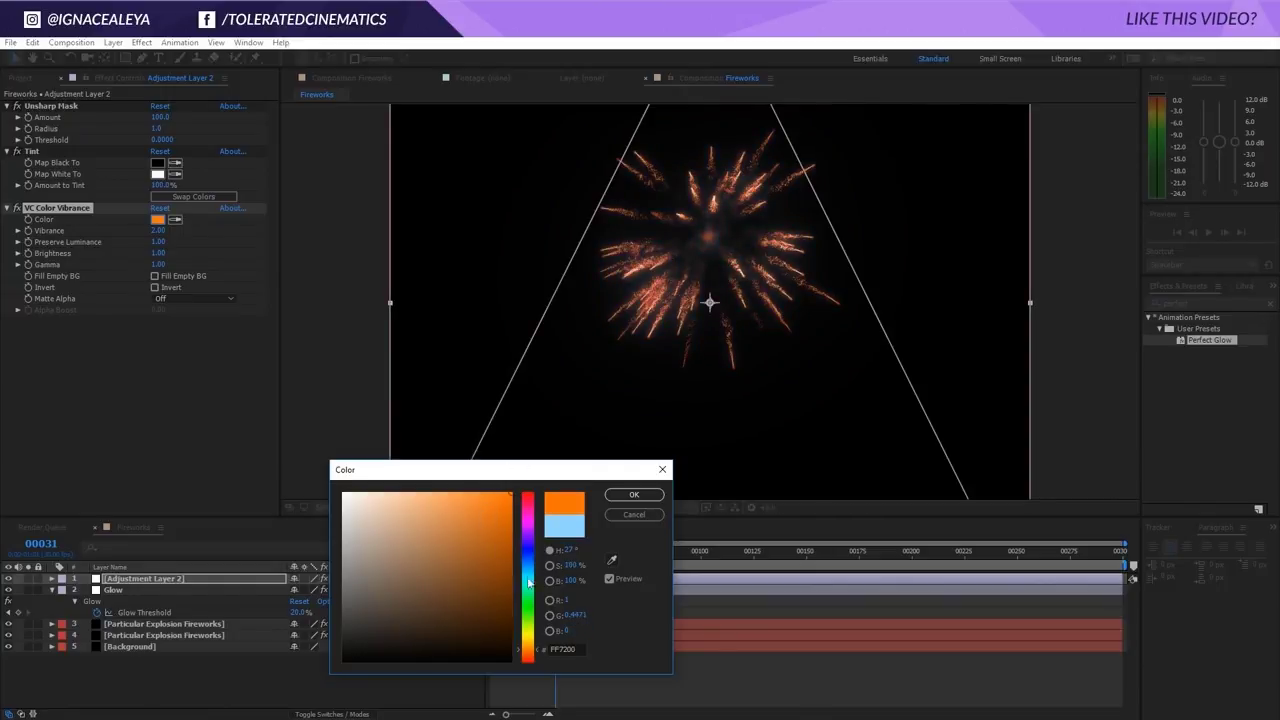
pyautogui.click(530, 655)
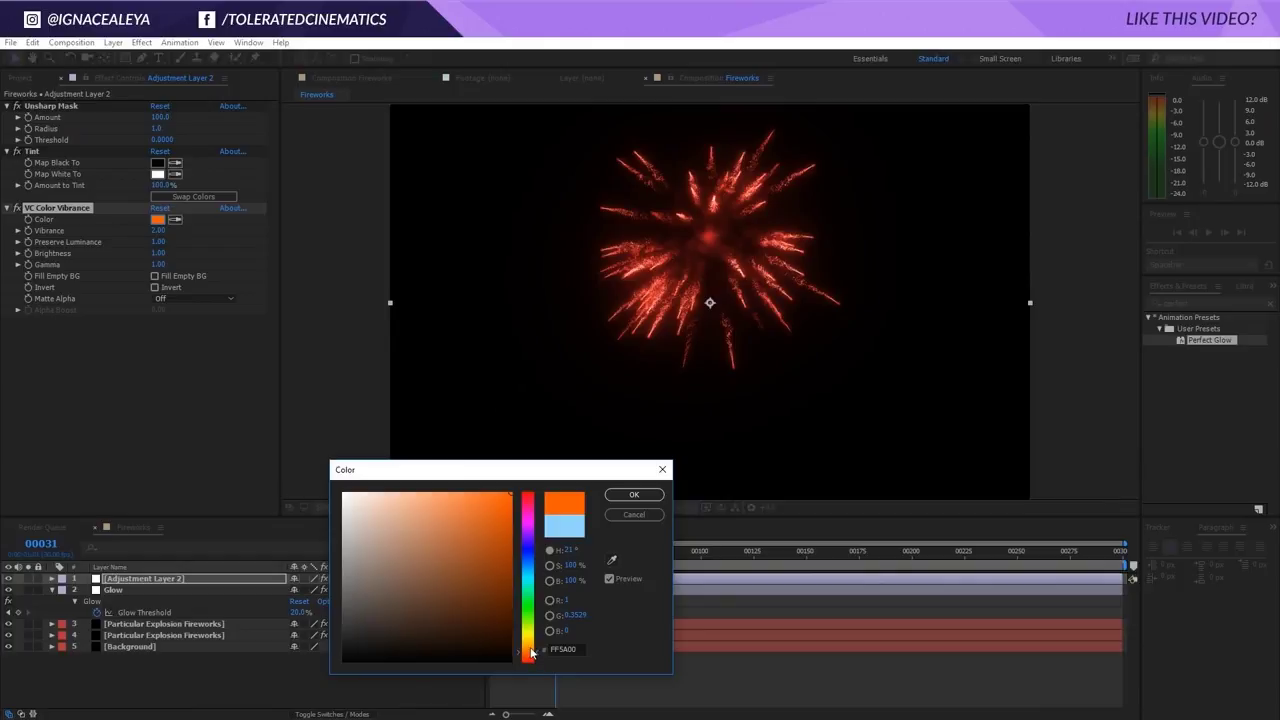
pyautogui.click(530, 651)
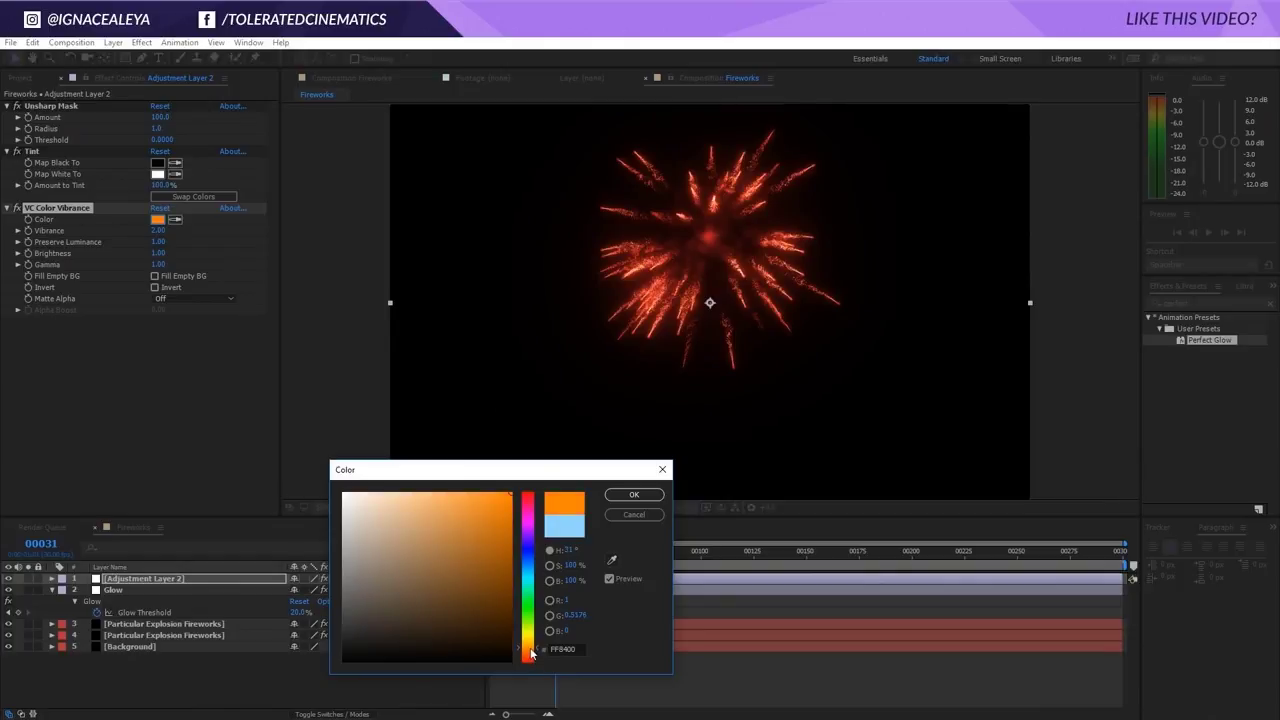
pyautogui.click(633, 495)
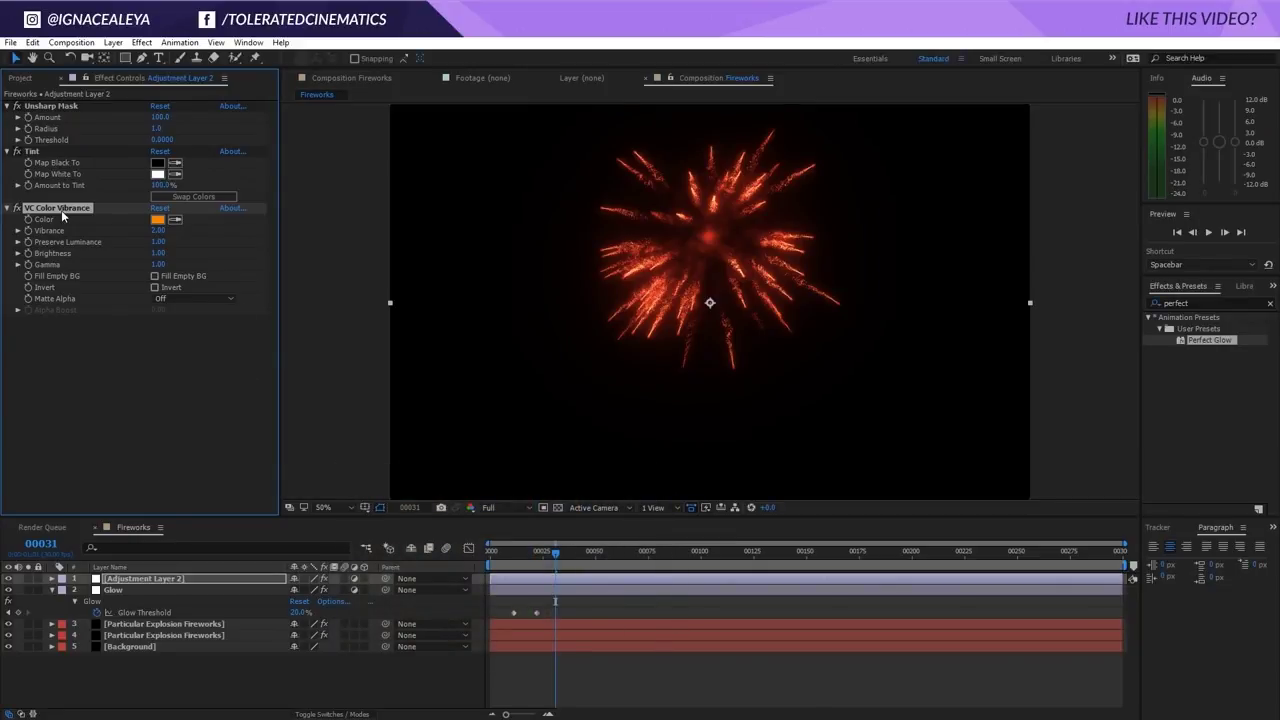
pyautogui.click(56, 322)
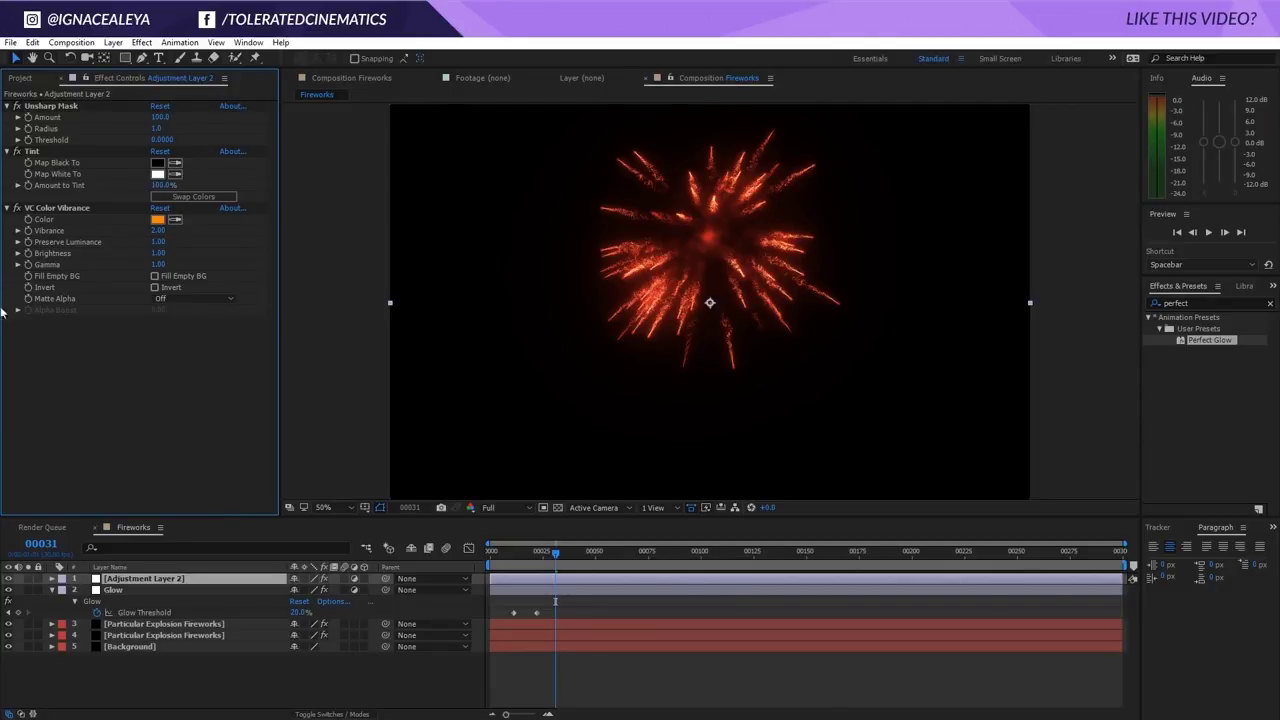
pyautogui.click(180, 636)
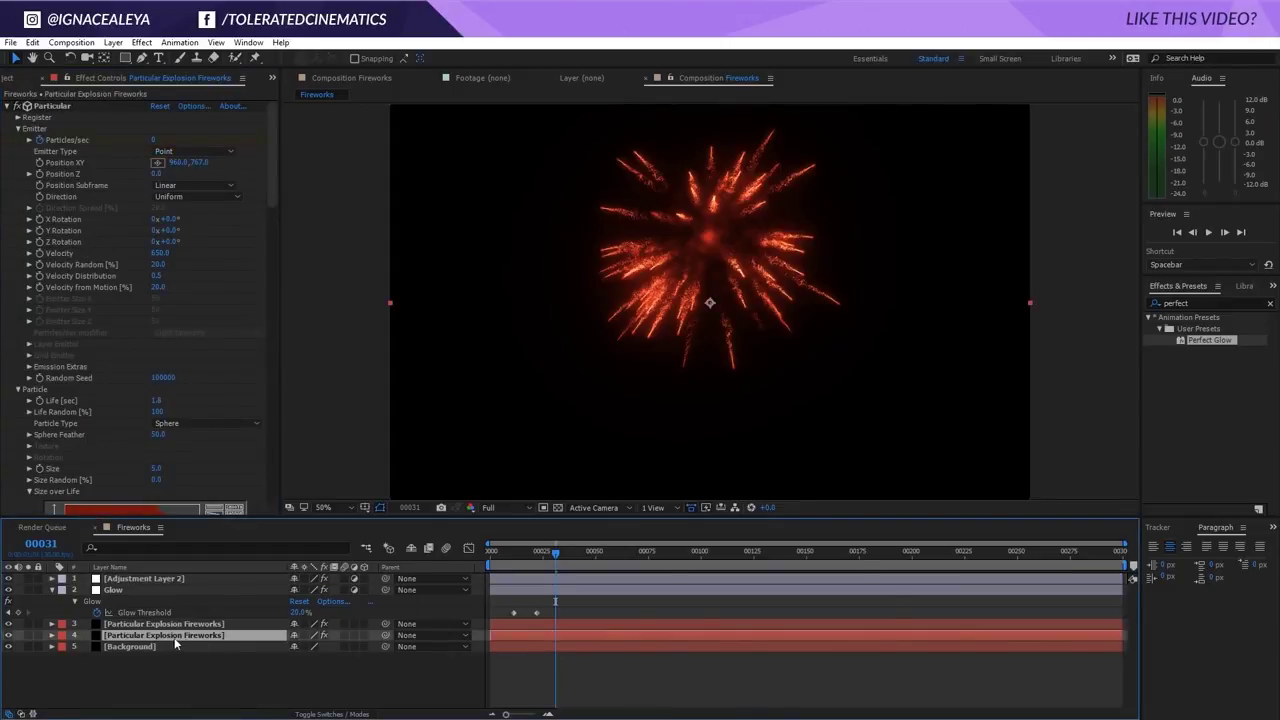